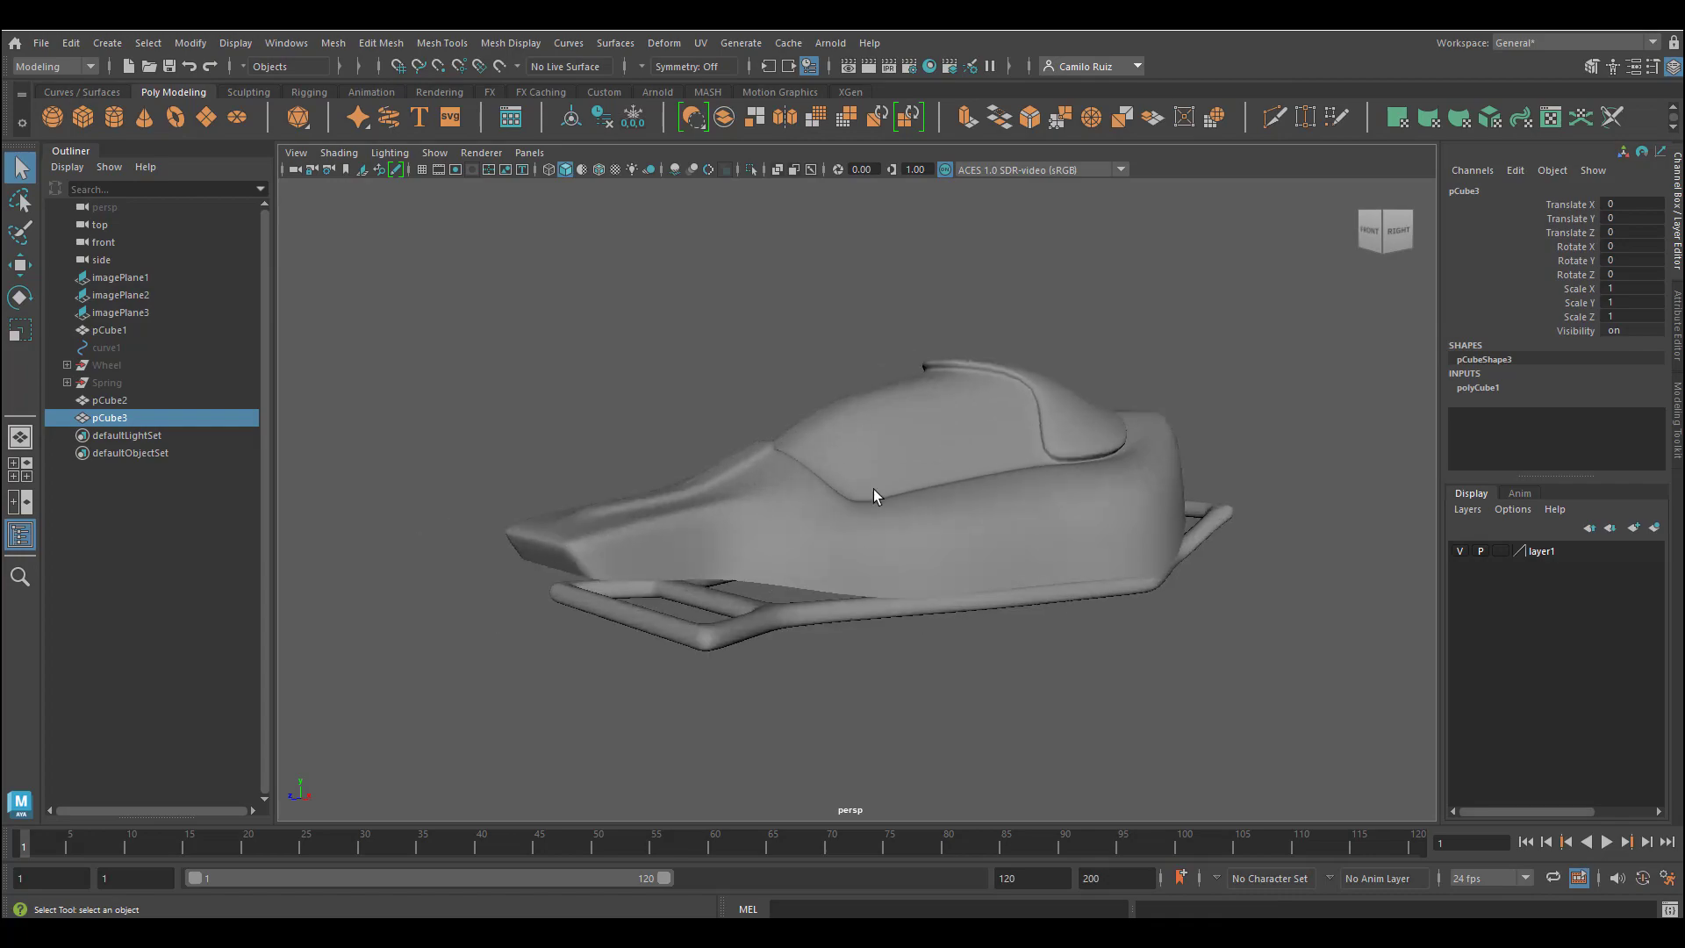
# Show the scene in wireframe and enlarge the new cube to about 6.3 wide, 5.1 high and 7.2 deep
pyautogui.press('4')
pyautogui.press('w')
pyautogui.keyDown('alt'); pyautogui.moveTo(937, 407); pyautogui.dragTo(777, 581); pyautogui.keyUp('alt')
pyautogui.click(1483, 389)
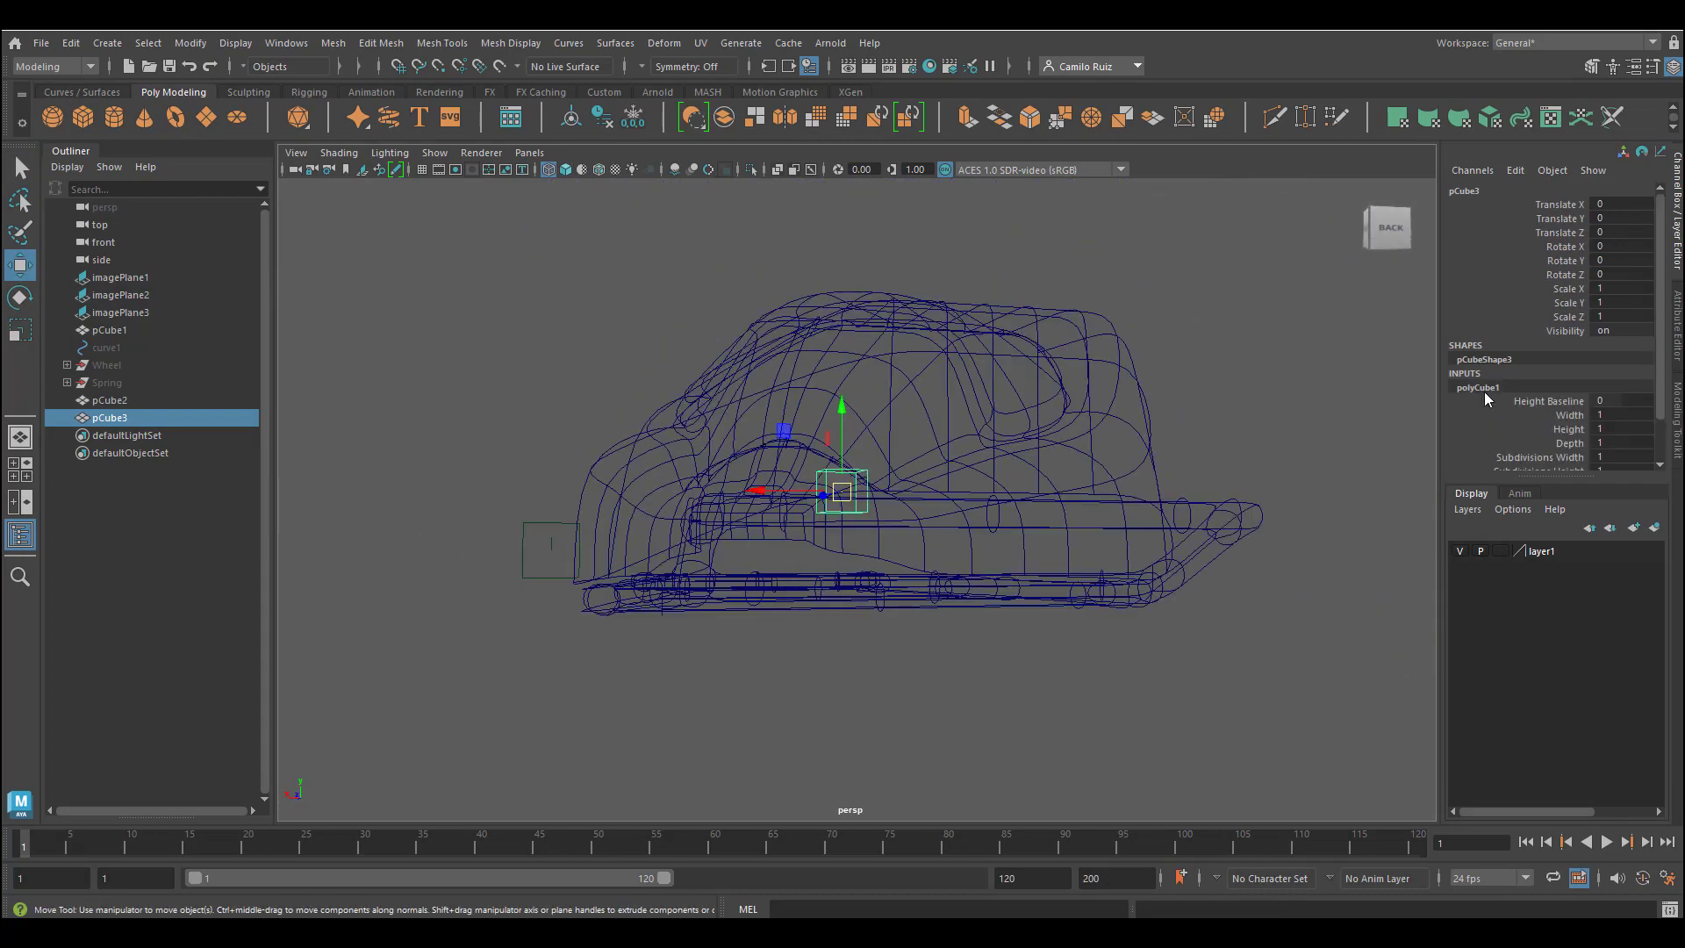
pyautogui.click(1565, 430)
pyautogui.moveTo(1112, 473); pyautogui.dragTo(1148, 471, button='middle')
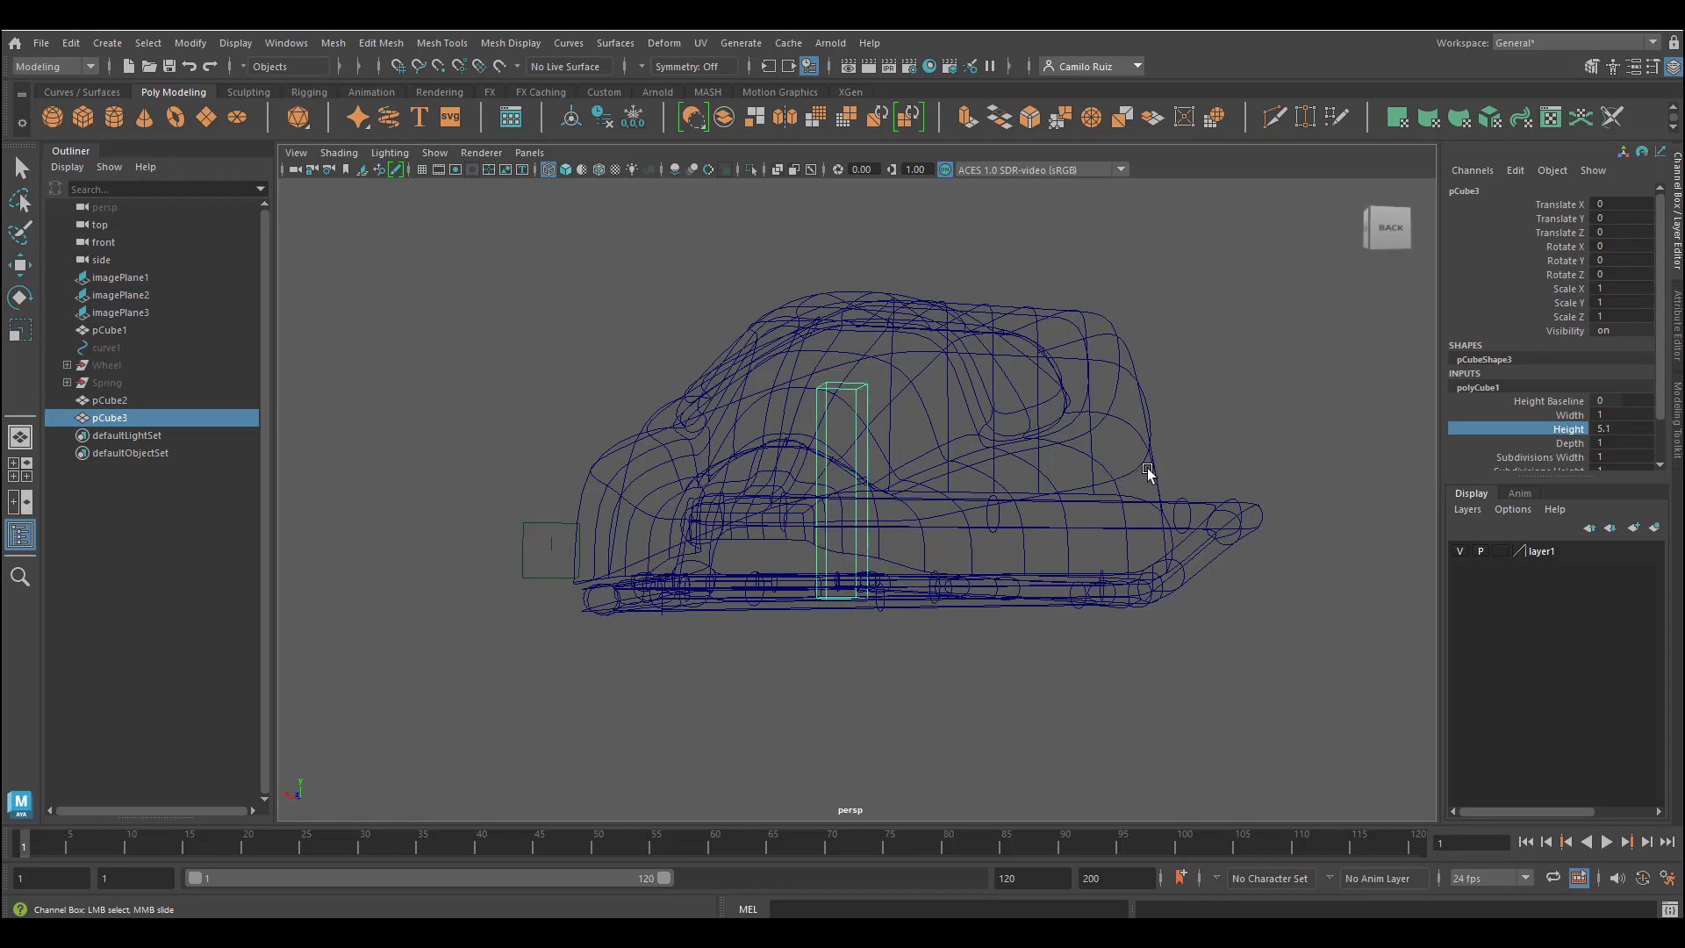
pyautogui.click(1571, 416)
pyautogui.moveTo(1046, 484); pyautogui.dragTo(1193, 529, button='middle')
pyautogui.click(1570, 443)
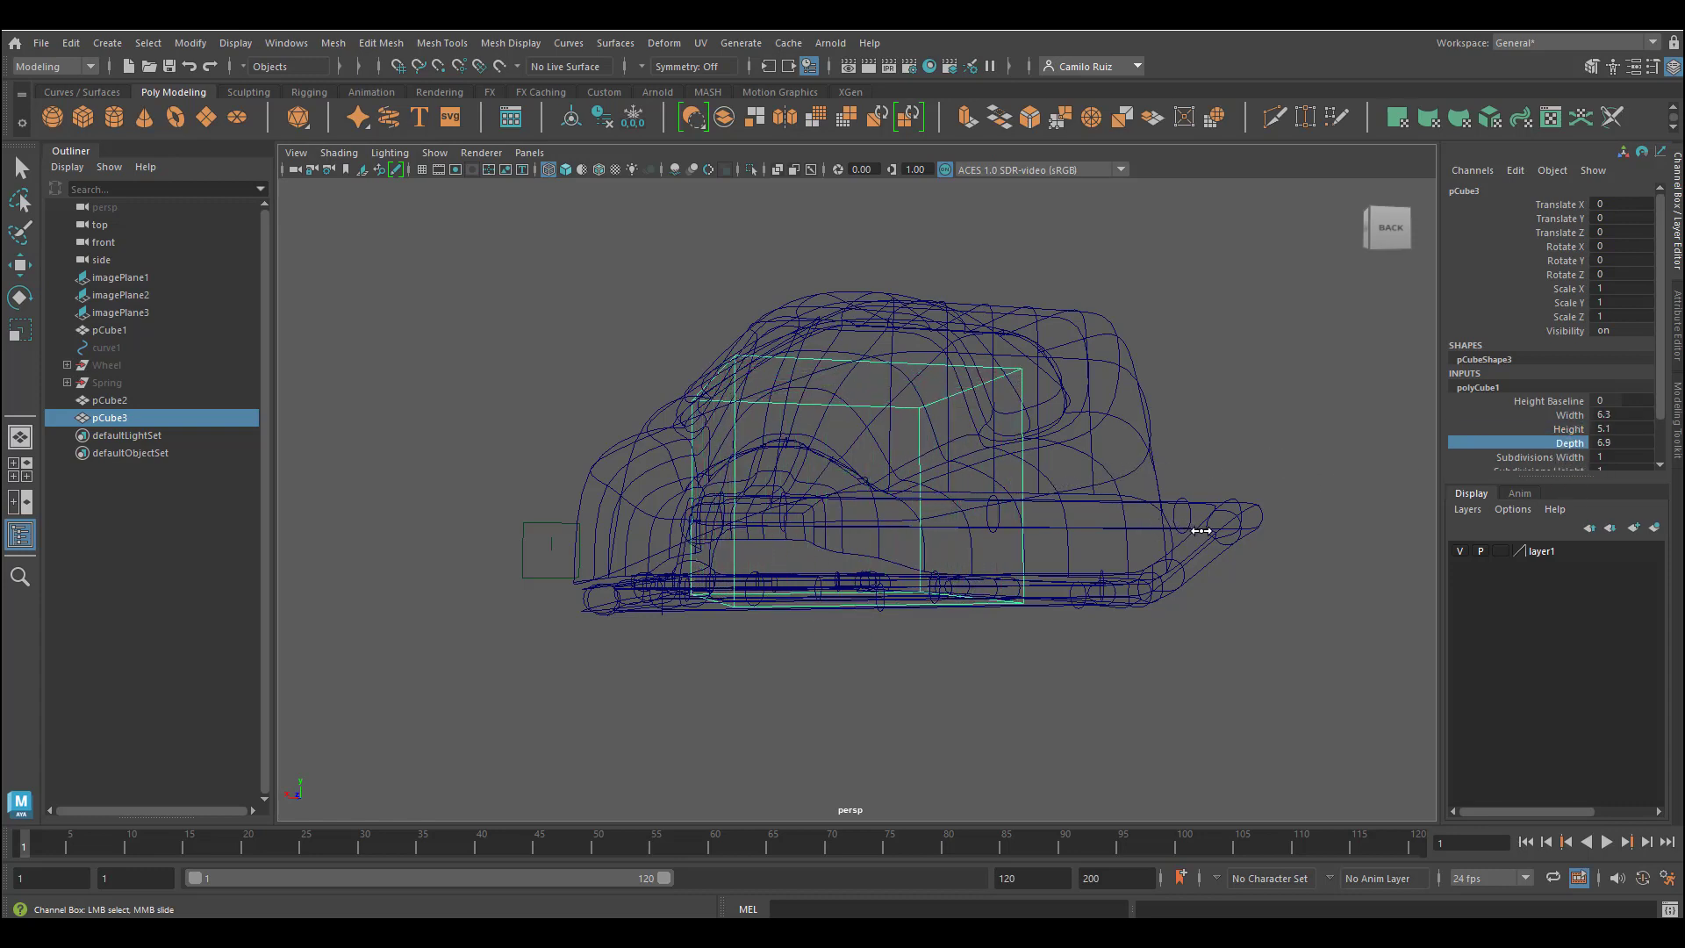
pyautogui.keyDown('alt'); pyautogui.moveTo(1194, 529); pyautogui.dragTo(1009, 584); pyautogui.keyUp('alt')
# Enlarge the cube to about 9 wide, 6.1 high and 8.6 deep
pyautogui.click(1567, 429)
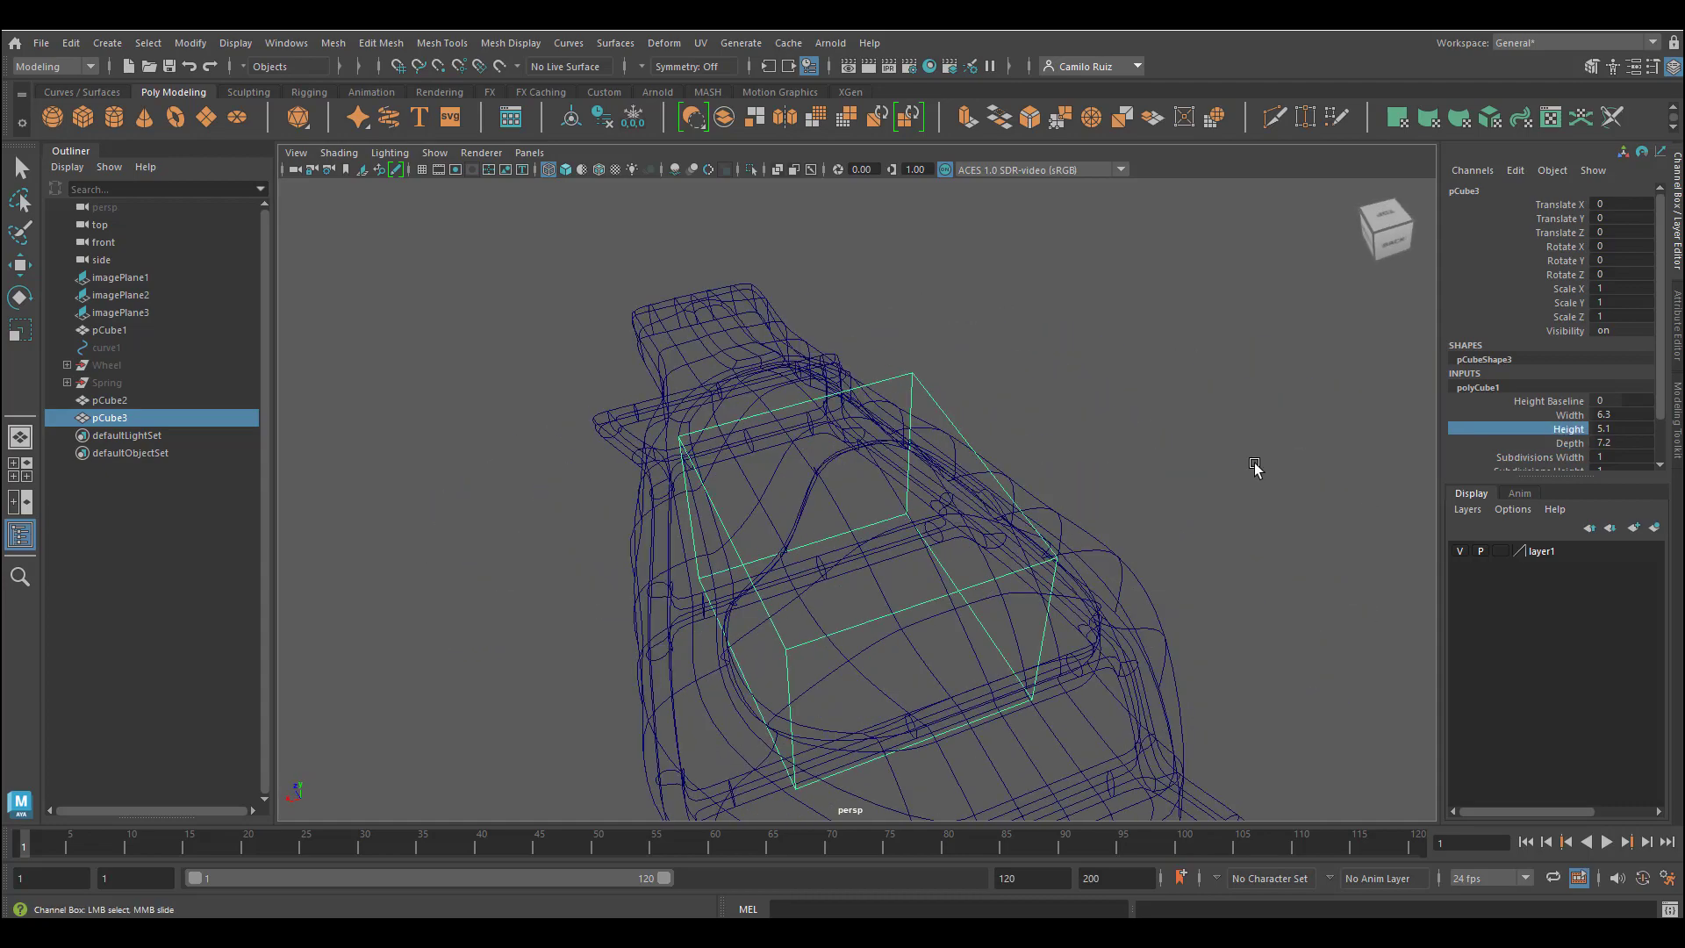
pyautogui.moveTo(1246, 467); pyautogui.dragTo(1264, 467, button='middle')
pyautogui.click(1576, 443)
pyautogui.moveTo(1141, 526); pyautogui.dragTo(1176, 527, button='middle')
pyautogui.click(1570, 415)
pyautogui.moveTo(1027, 540); pyautogui.dragTo(1070, 540, button='middle')
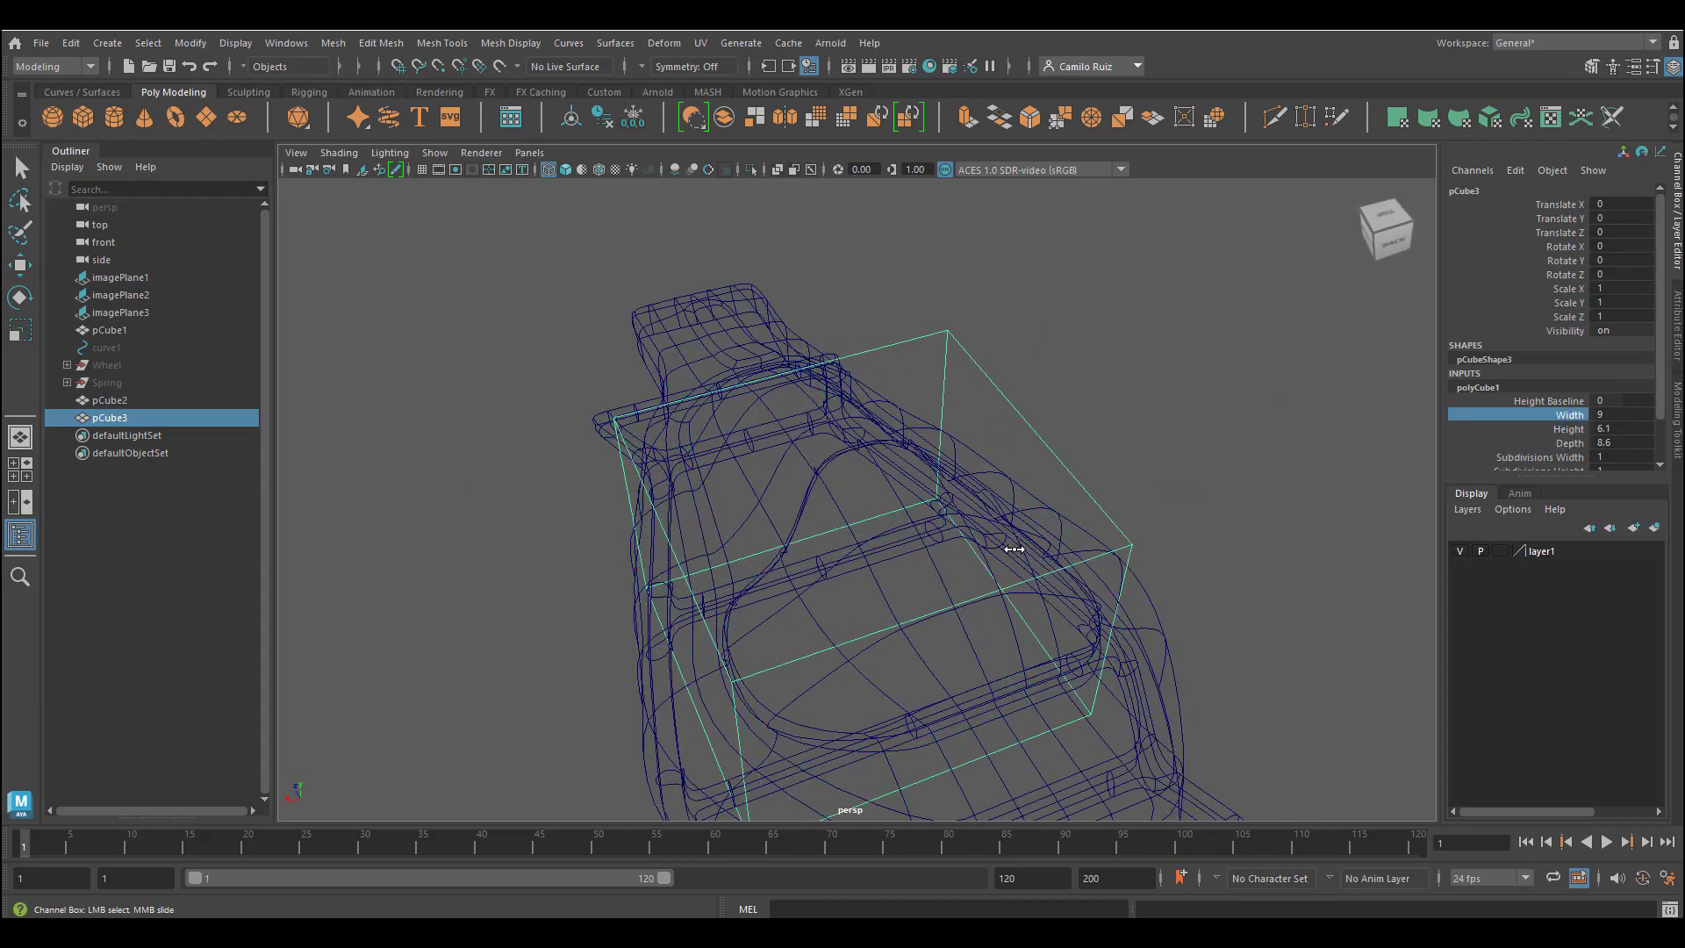
pyautogui.keyDown('alt'); pyautogui.moveTo(1071, 539); pyautogui.dragTo(1340, 457); pyautogui.keyUp('alt')
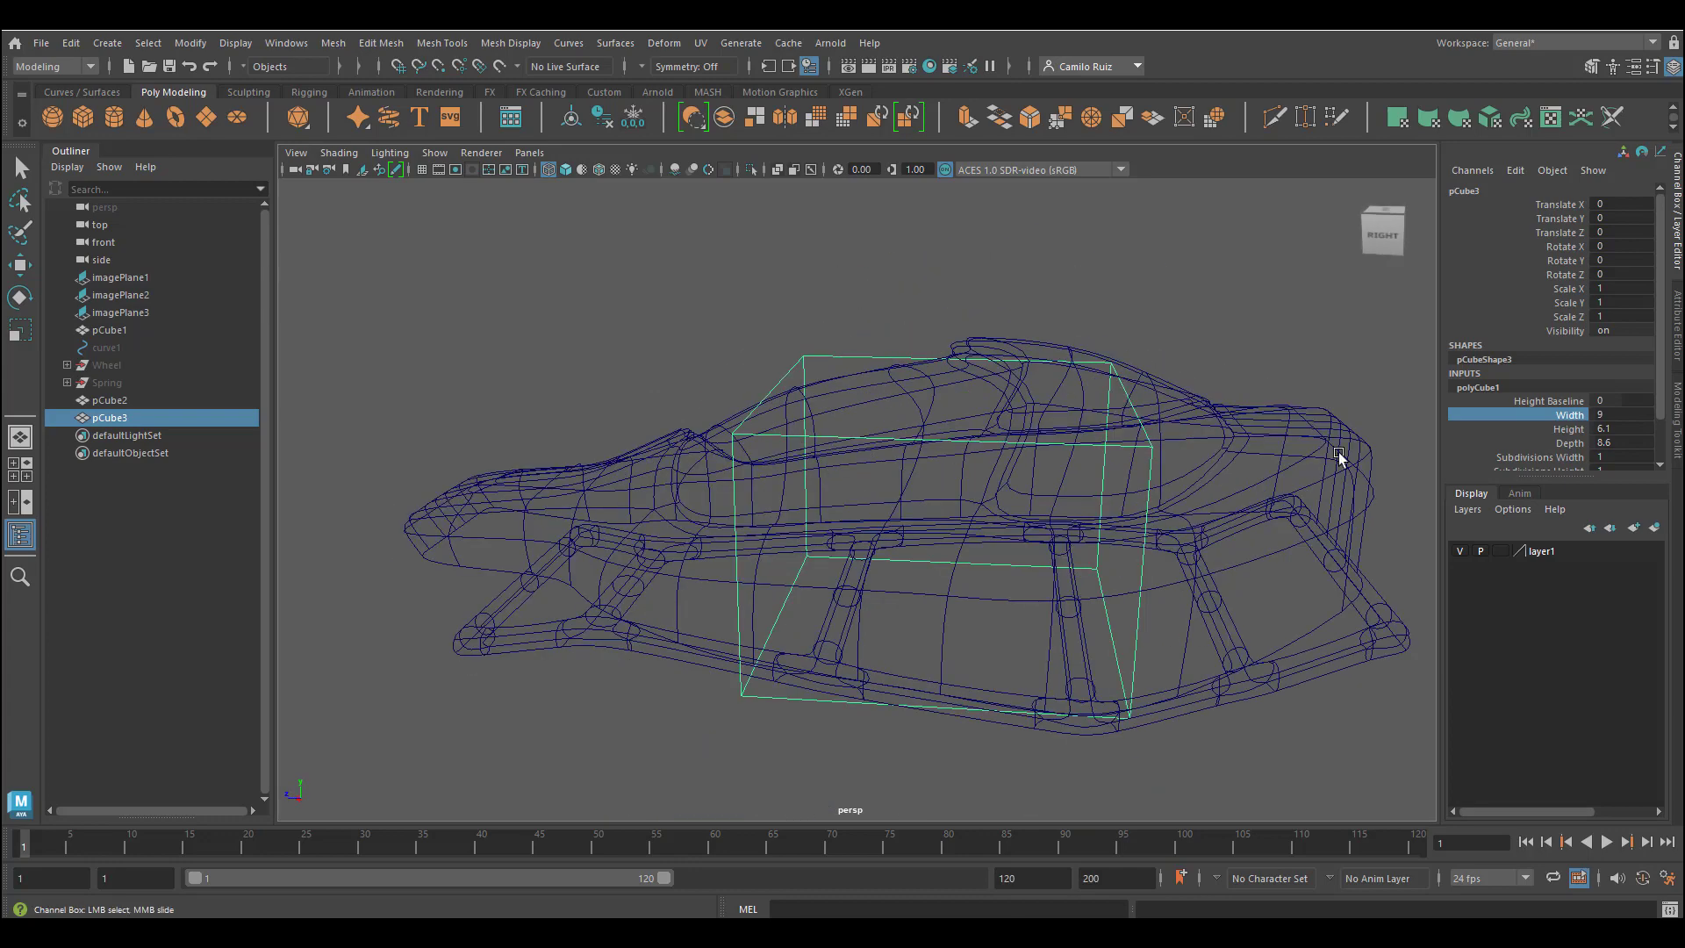
# Set the cube's height to 1.6, its depth to 7.2 and its width to 8.3
pyautogui.click(1609, 427)
pyautogui.write('1.6')
pyautogui.press('Return')
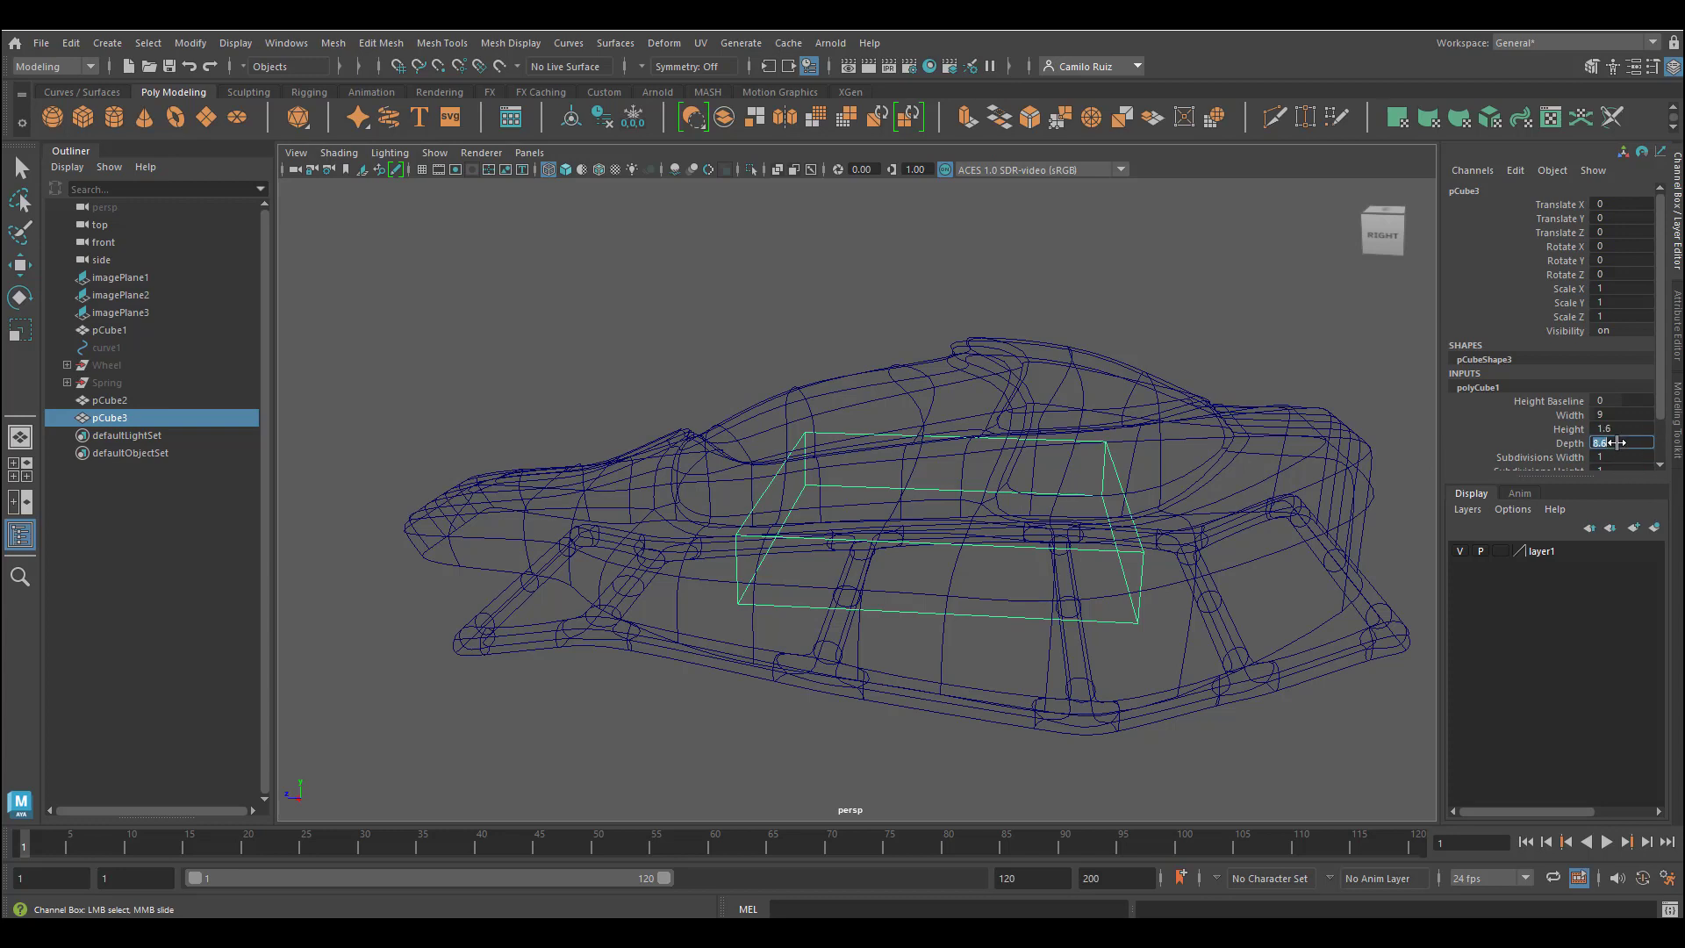
pyautogui.moveTo(1615, 443); pyautogui.dragTo(1617, 442, button='middle')
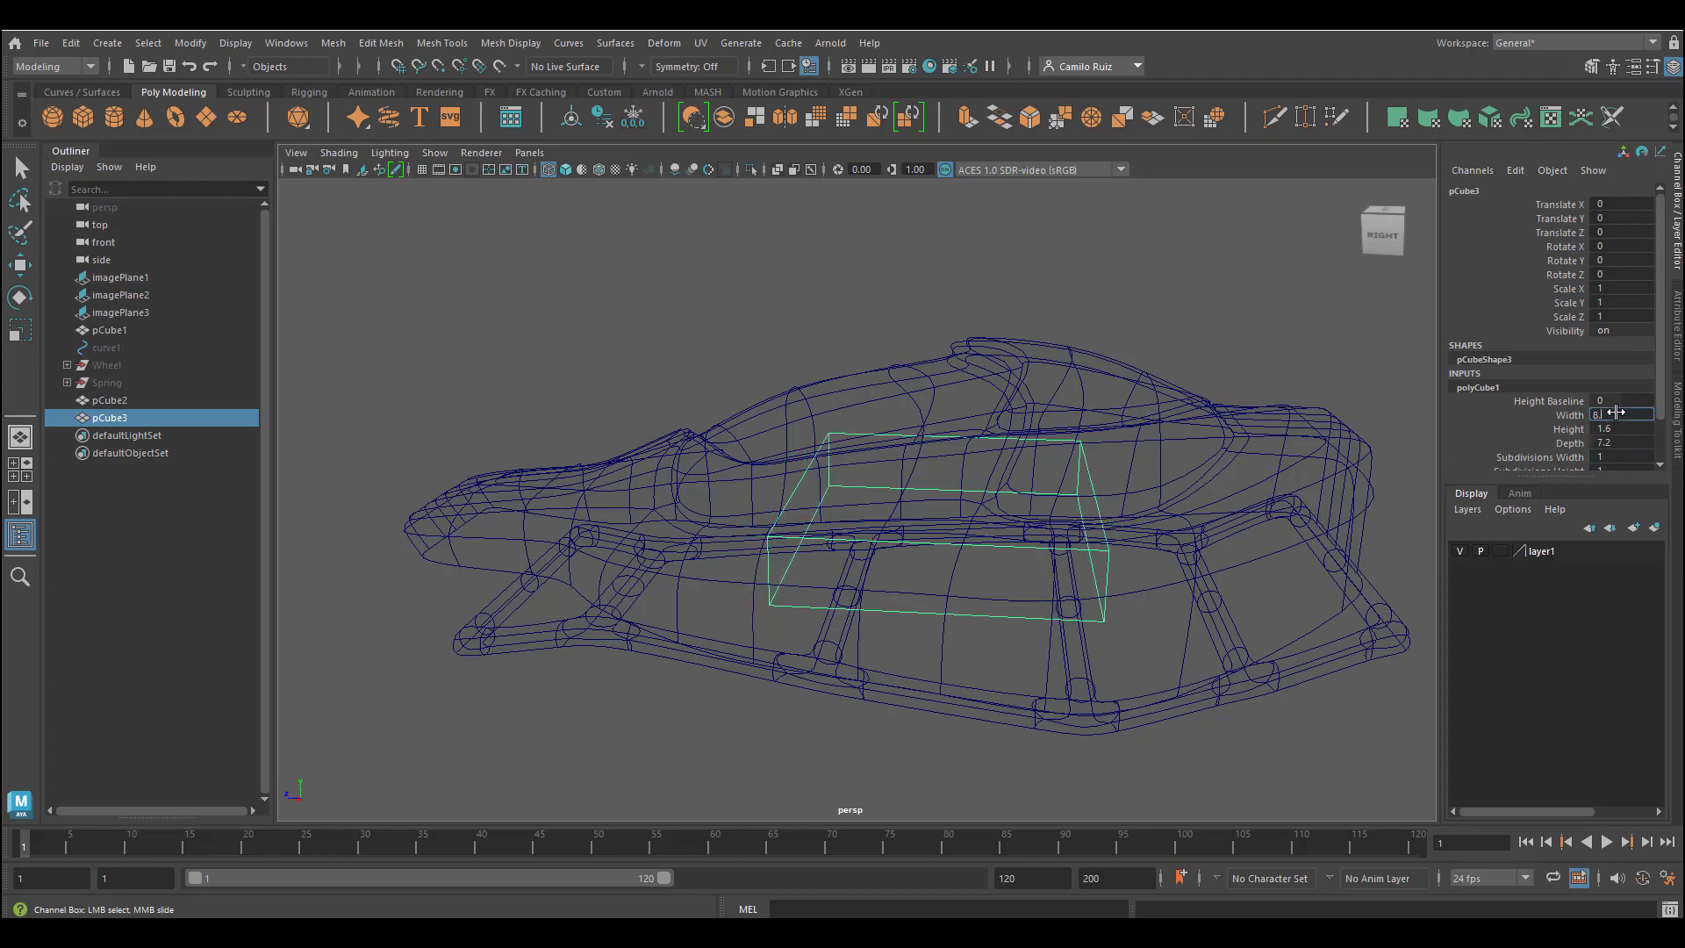
# Switch the cube to vertex editing and raise its two rear top vertices to form a sloped block inside the body
pyautogui.moveTo(887, 549)
pyautogui.keyDown('alt'); pyautogui.mouseDown()
pyautogui.moveTo(847, 546)
pyautogui.moveTo(972, 507)
pyautogui.moveTo(951, 479)
pyautogui.moveTo(808, 489)
pyautogui.moveTo(796, 660)
pyautogui.moveTo(794, 562)
pyautogui.moveTo(834, 444)
pyautogui.moveTo(785, 457)
pyautogui.moveTo(974, 439)
pyautogui.moveTo(962, 527)
pyautogui.moveTo(876, 520)
pyautogui.moveTo(936, 564)
pyautogui.moveTo(876, 527)
pyautogui.moveTo(873, 422)
pyautogui.mouseUp(); pyautogui.keyUp('alt')
pyautogui.press('5')
pyautogui.click(30, 270)
pyautogui.moveTo(873, 422); pyautogui.dragTo(780, 426, button='right')
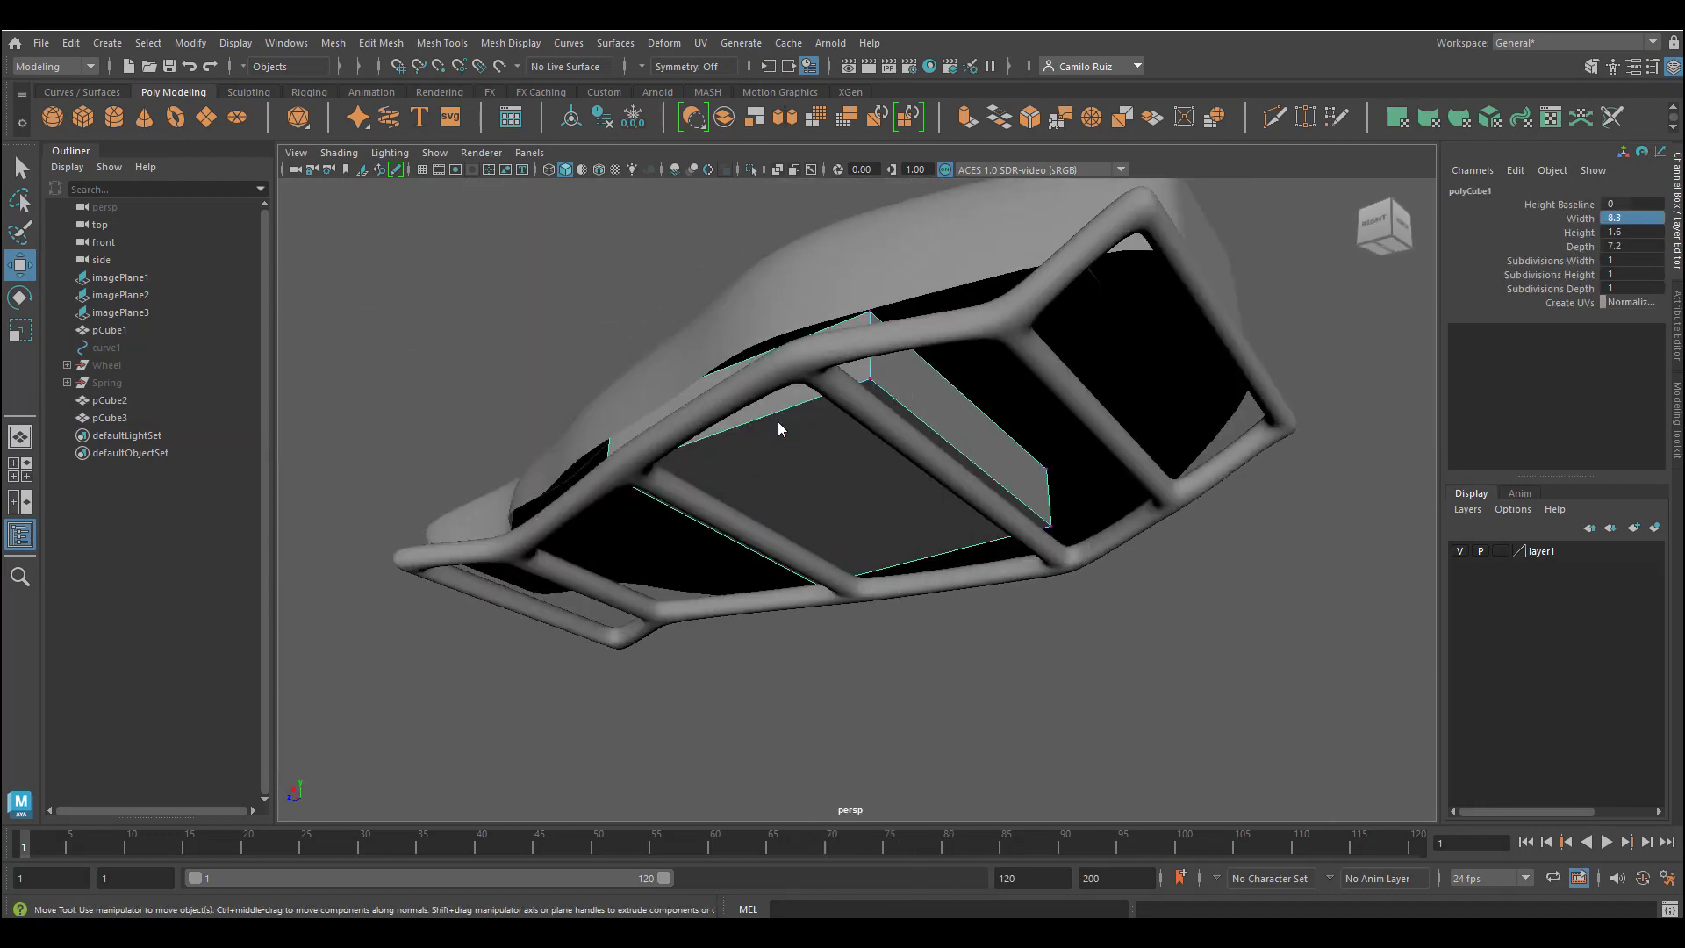
pyautogui.keyDown('alt'); pyautogui.moveTo(827, 414); pyautogui.dragTo(1027, 473); pyautogui.keyUp('alt')
pyautogui.press('4')
pyautogui.click(1026, 474)
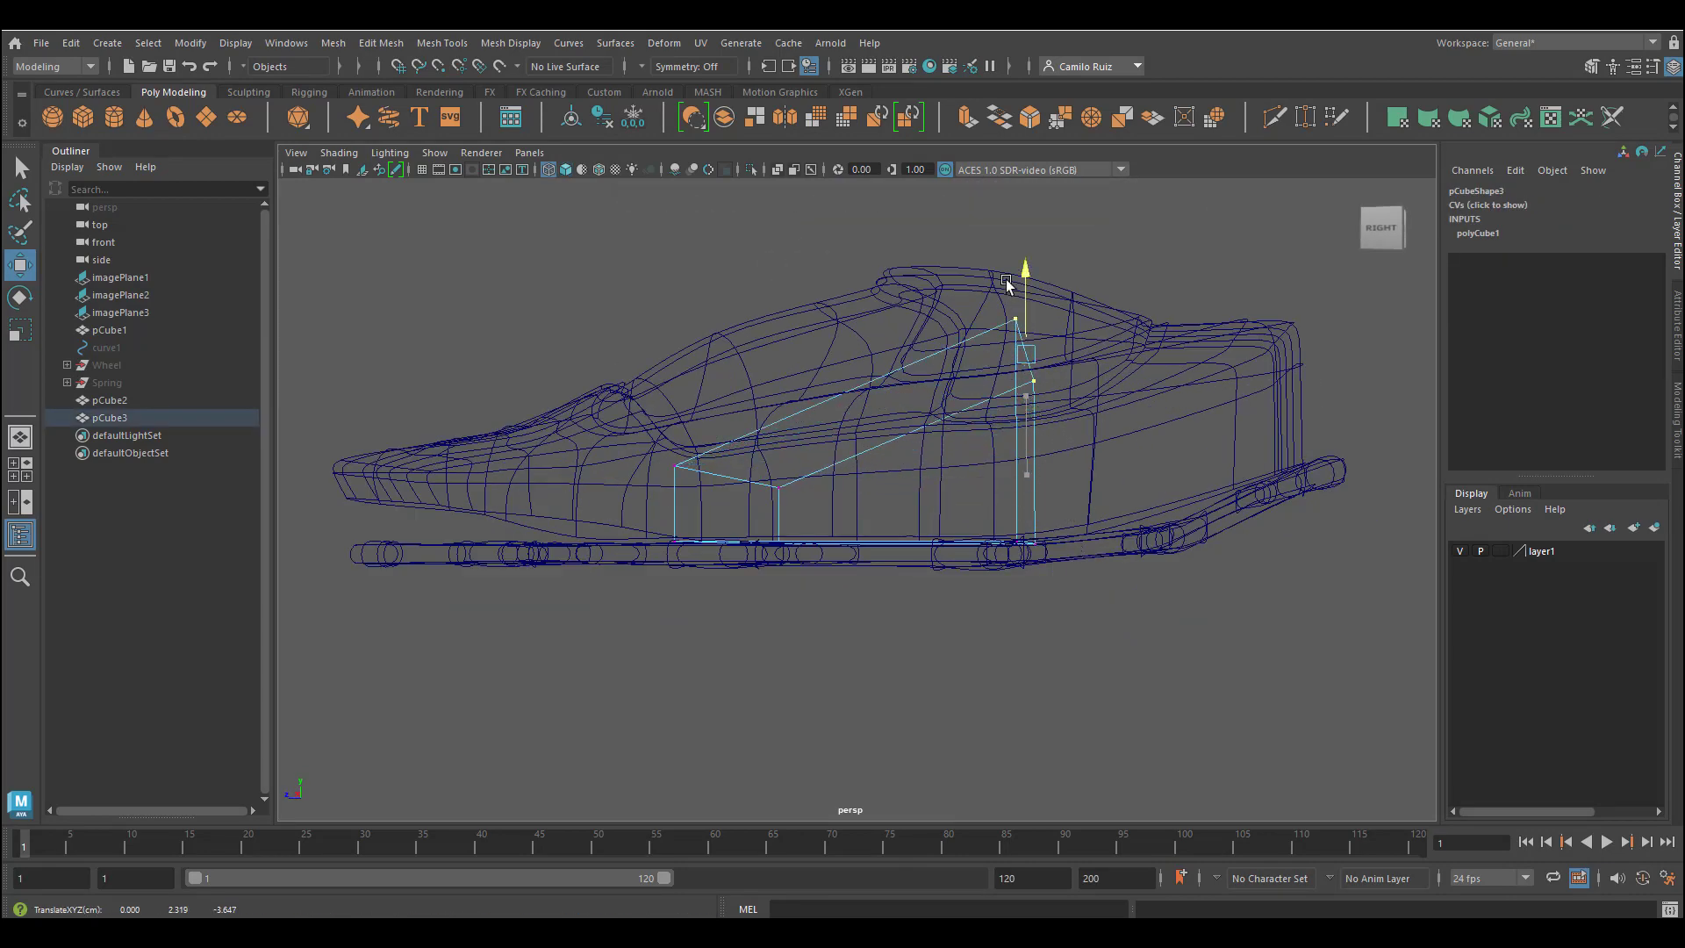
# Scale and reposition the block's raised rear vertices so that end fits inside the vehicle body
pyautogui.keyDown('alt'); pyautogui.moveTo(1001, 248); pyautogui.dragTo(1115, 412); pyautogui.keyUp('alt')
pyautogui.press('r')
pyautogui.moveTo(1025, 337)
pyautogui.mouseDown()
pyautogui.moveTo(997, 392)
pyautogui.moveTo(982, 351)
pyautogui.moveTo(1000, 309)
pyautogui.moveTo(846, 451)
pyautogui.moveTo(755, 432)
pyautogui.moveTo(943, 430)
pyautogui.mouseUp()
pyautogui.press('5')
pyautogui.press('4')
pyautogui.press('w')
pyautogui.moveTo(751, 494)
pyautogui.keyDown('alt'); pyautogui.mouseDown()
pyautogui.moveTo(734, 466)
pyautogui.moveTo(933, 508)
pyautogui.moveTo(910, 346)
pyautogui.moveTo(734, 413)
pyautogui.moveTo(635, 427)
pyautogui.moveTo(790, 439)
pyautogui.moveTo(965, 489)
pyautogui.moveTo(940, 500)
pyautogui.moveTo(782, 432)
pyautogui.moveTo(971, 435)
pyautogui.moveTo(1001, 482)
pyautogui.moveTo(725, 470)
pyautogui.moveTo(1147, 534)
pyautogui.moveTo(869, 448)
pyautogui.moveTo(773, 457)
pyautogui.moveTo(887, 530)
pyautogui.moveTo(1022, 580)
pyautogui.moveTo(972, 494)
pyautogui.moveTo(1003, 497)
pyautogui.mouseUp(); pyautogui.keyUp('alt')
pyautogui.press('5')
pyautogui.click(20, 331)
pyautogui.click(889, 403)
# Adjust the block's bottom side edges and rear bottom vertices across its width so it fits within the tubular frame
pyautogui.keyDown('alt'); pyautogui.moveTo(849, 442); pyautogui.dragTo(661, 466); pyautogui.keyUp('alt')
pyautogui.moveTo(608, 421); pyautogui.dragTo(613, 375, button='right')
pyautogui.click(607, 467)
pyautogui.press('w')
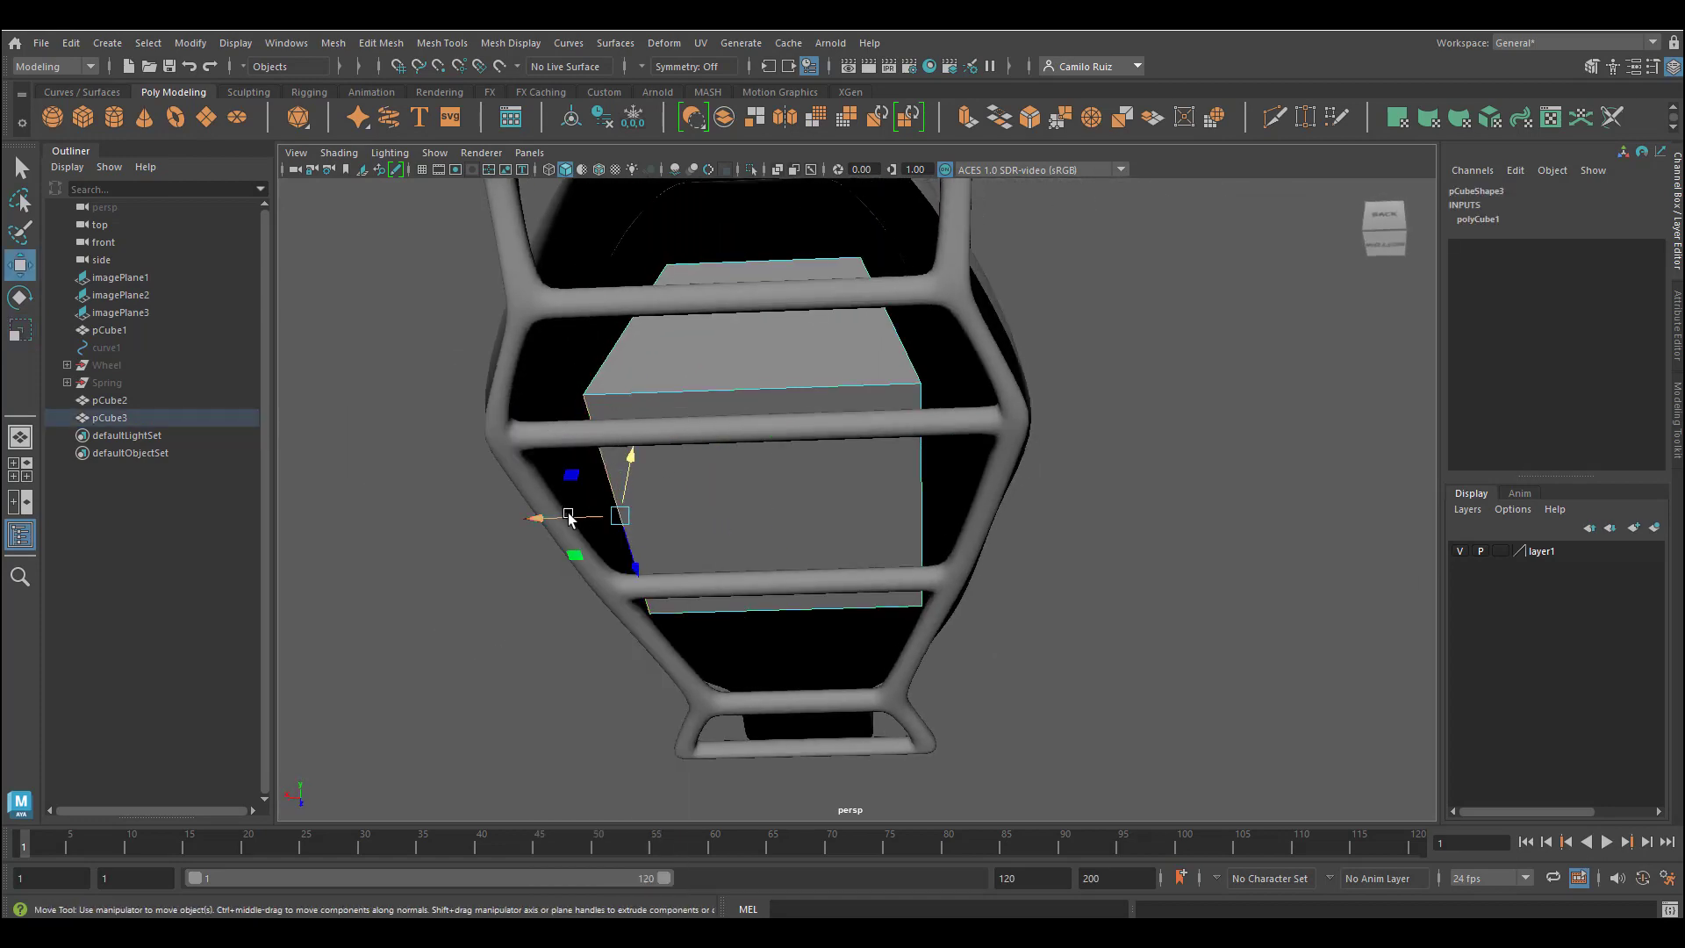
pyautogui.moveTo(580, 518); pyautogui.dragTo(907, 524)
pyautogui.keyDown('shift'); pyautogui.click(939, 533); pyautogui.keyUp('shift')
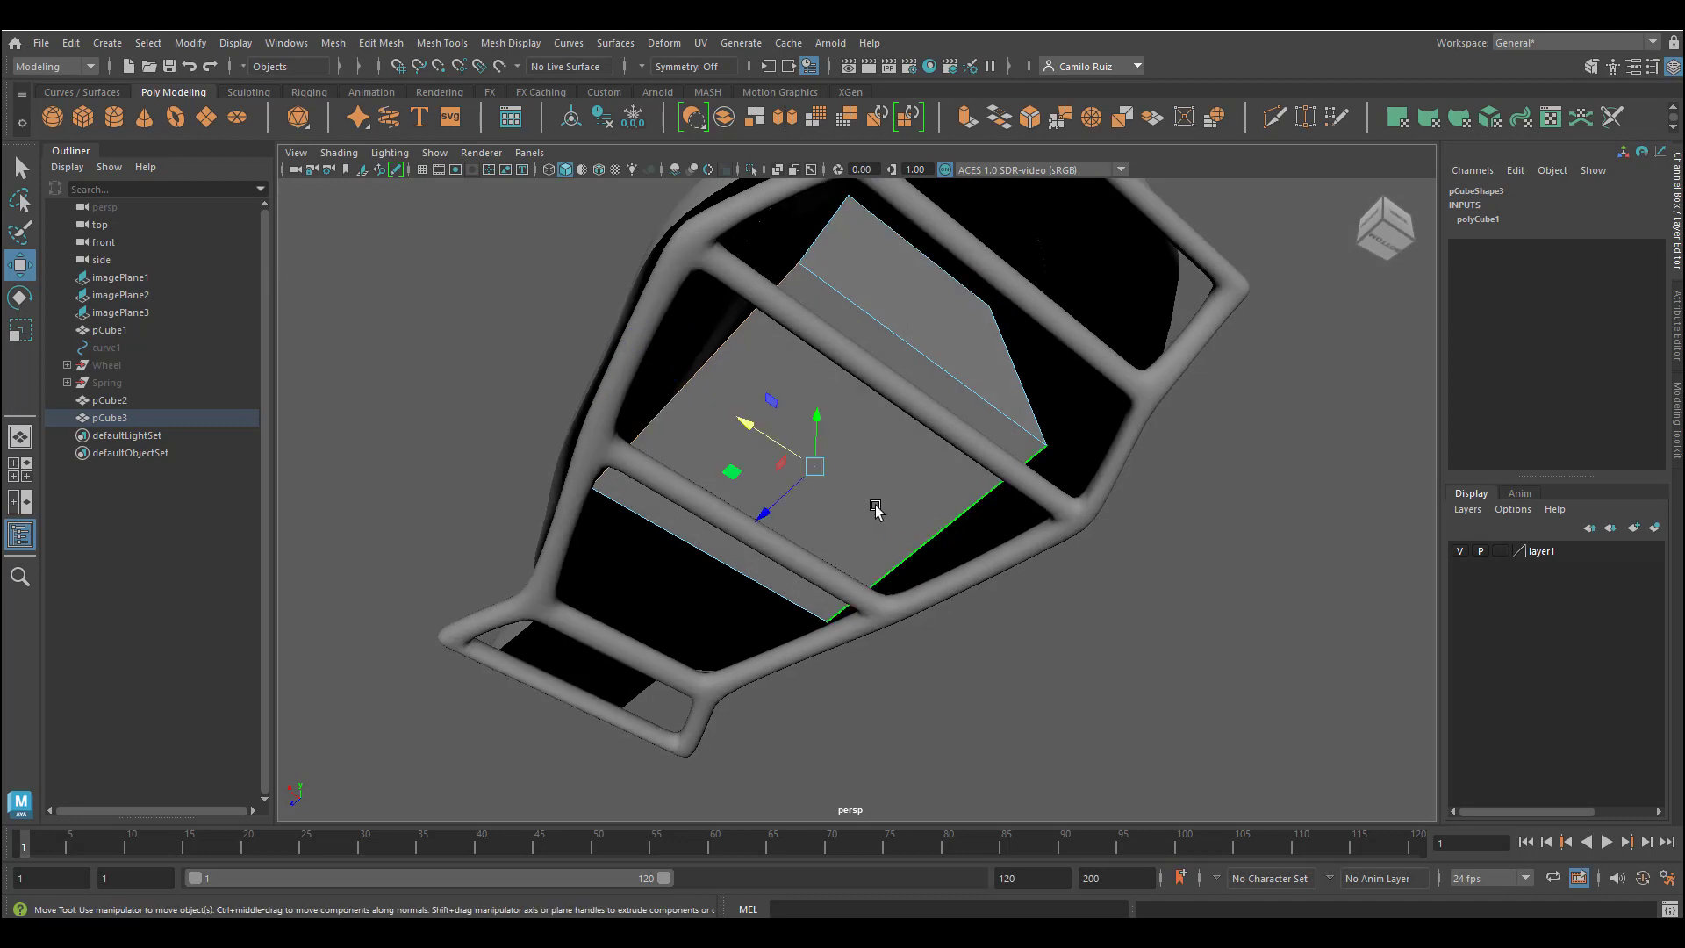
pyautogui.press('r')
pyautogui.moveTo(746, 427); pyautogui.dragTo(908, 384)
pyautogui.moveTo(908, 384); pyautogui.dragTo(876, 379, button='right')
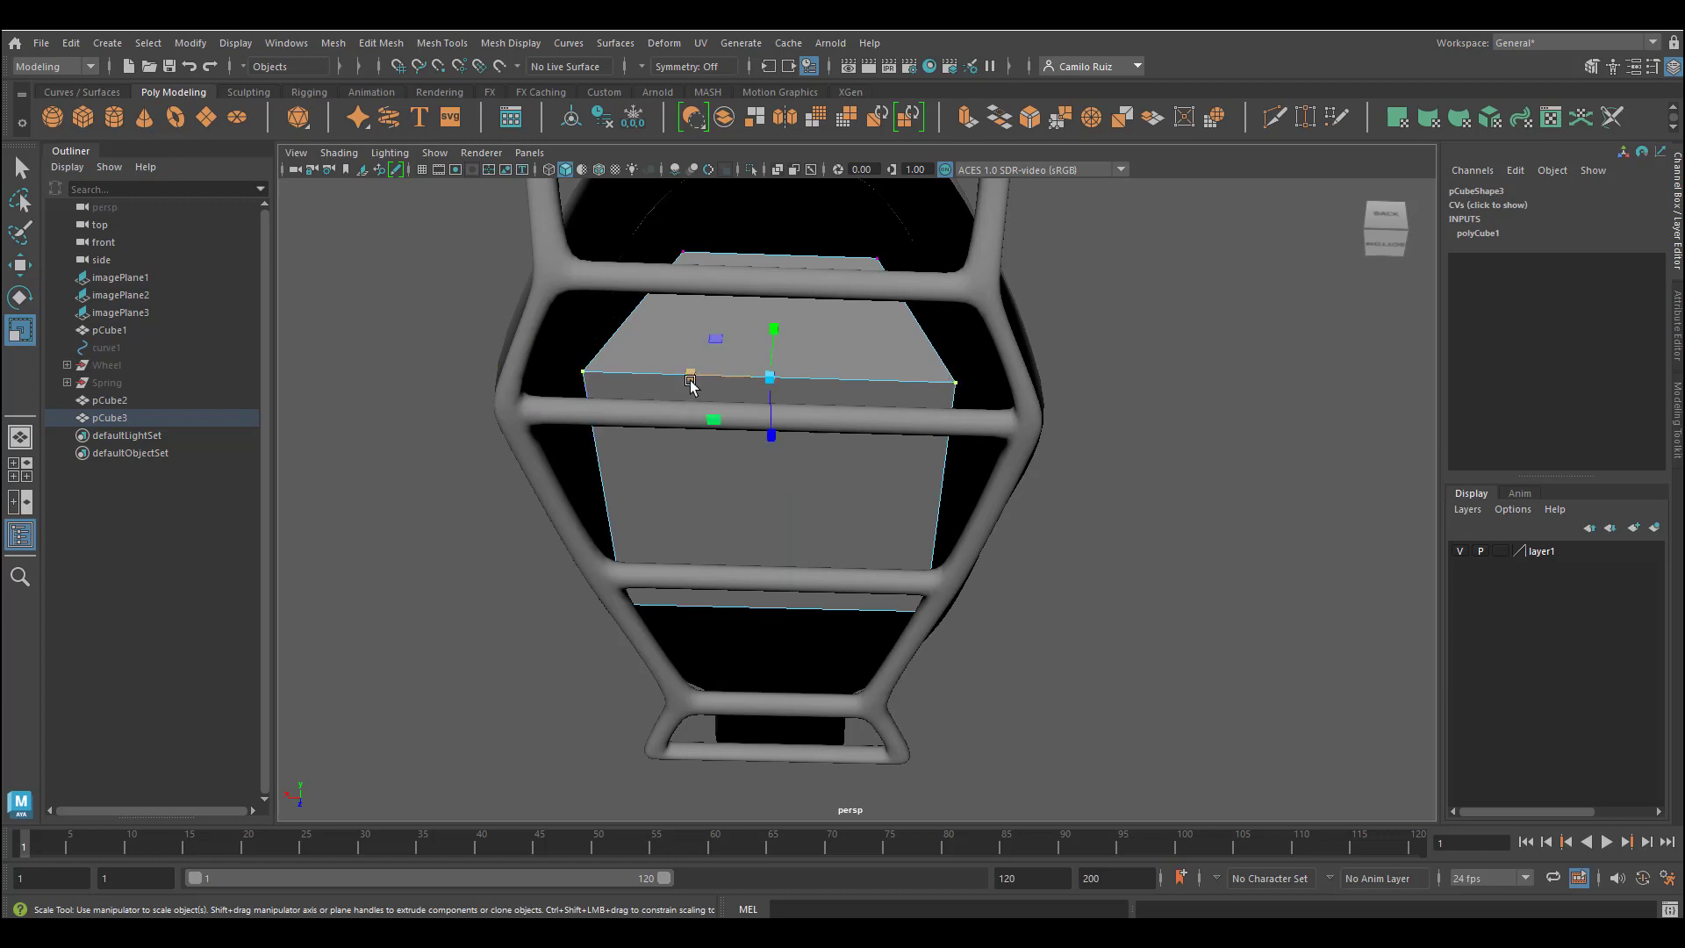
pyautogui.moveTo(690, 381); pyautogui.dragTo(719, 356)
# Extrude the block's bottom face and scale the new face inward to leave a wide margin around it
pyautogui.rightClick(796, 452)
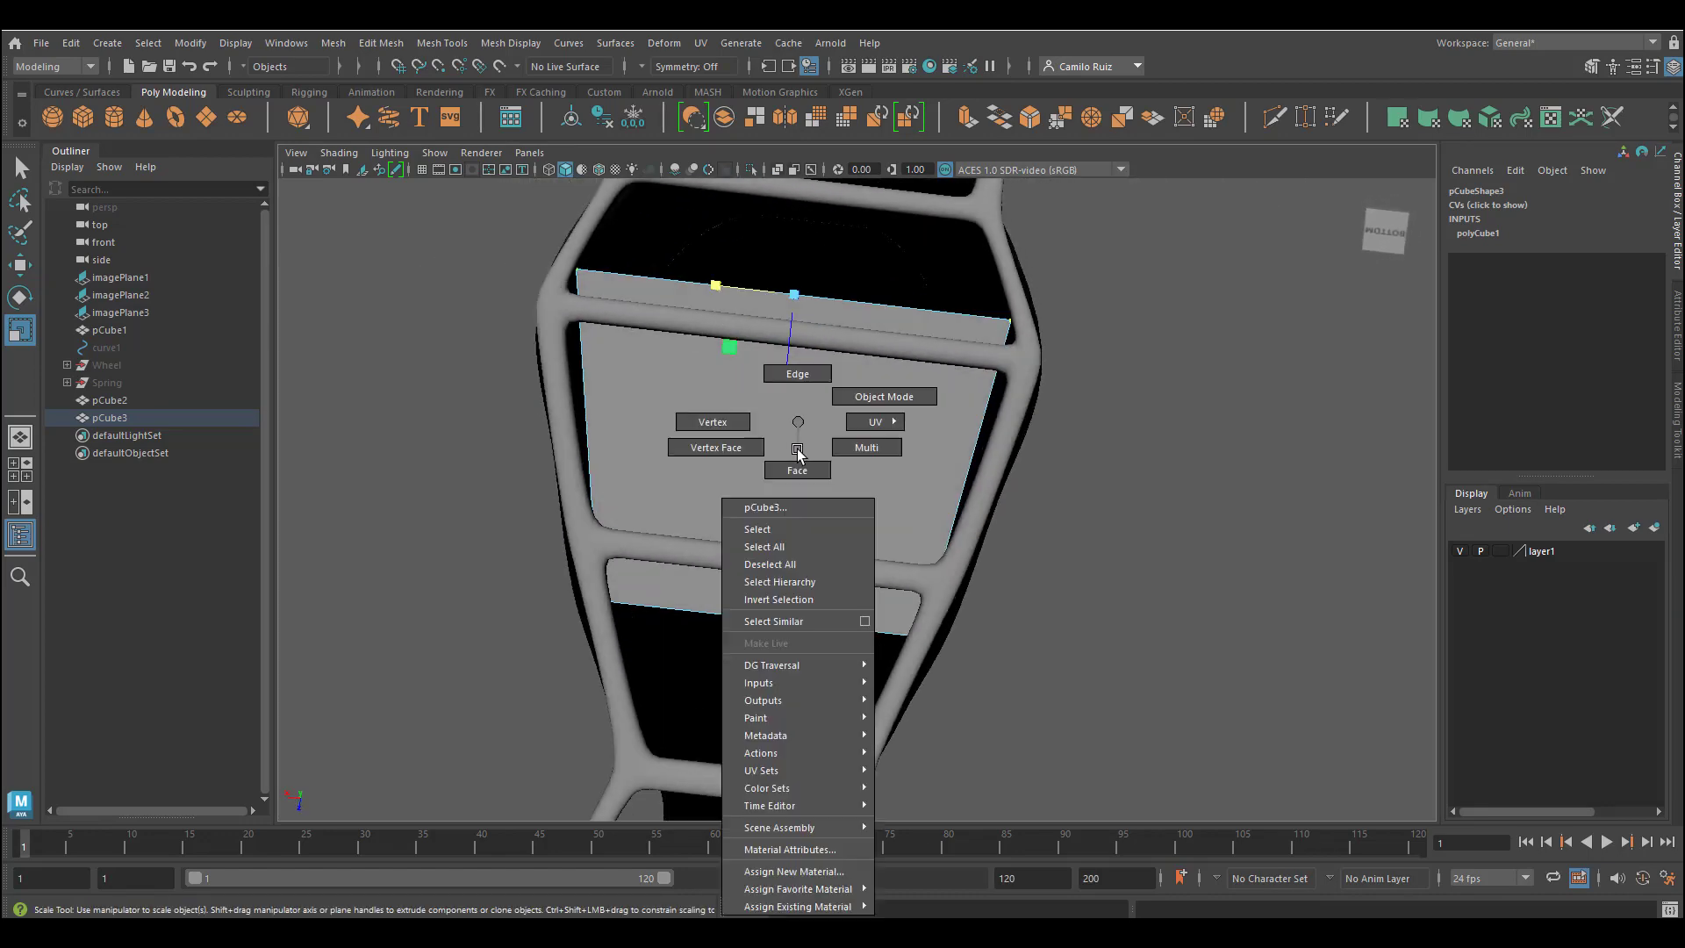
pyautogui.click(798, 469)
pyautogui.click(793, 436)
pyautogui.keyDown('alt'); pyautogui.moveTo(815, 448); pyautogui.dragTo(696, 521); pyautogui.keyUp('alt')
pyautogui.keyDown('alt'); pyautogui.moveTo(696, 521); pyautogui.dragTo(795, 517, button='right'); pyautogui.keyUp('alt')
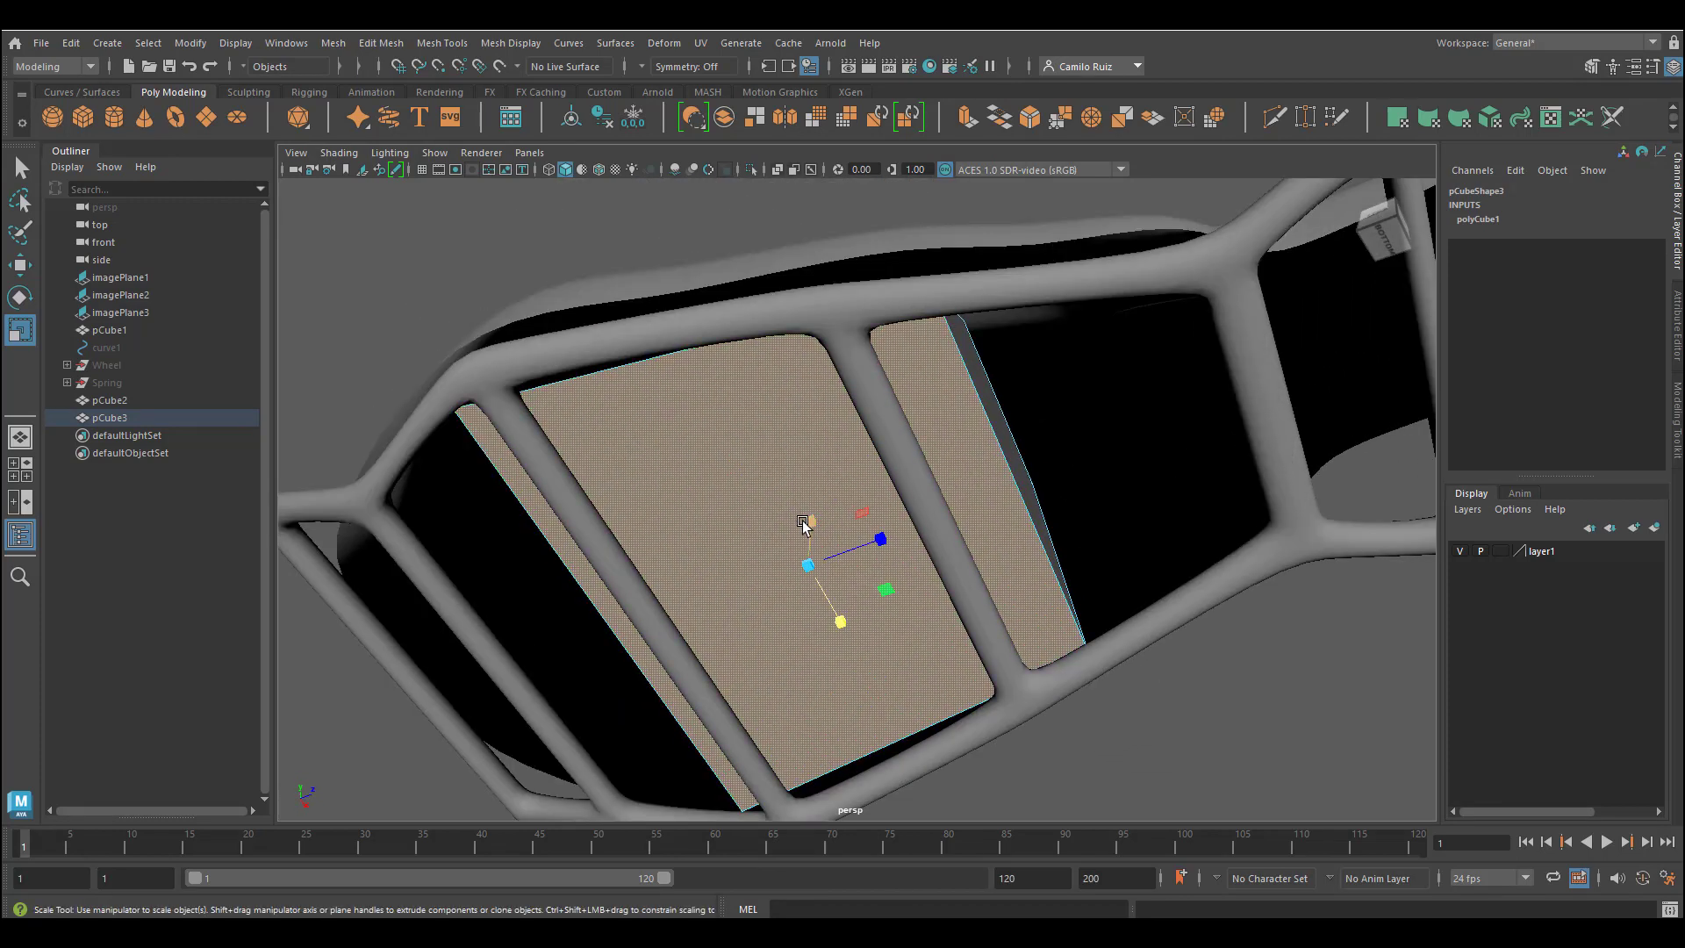
pyautogui.click(803, 525)
pyautogui.hotkey('ctrl', 'e')
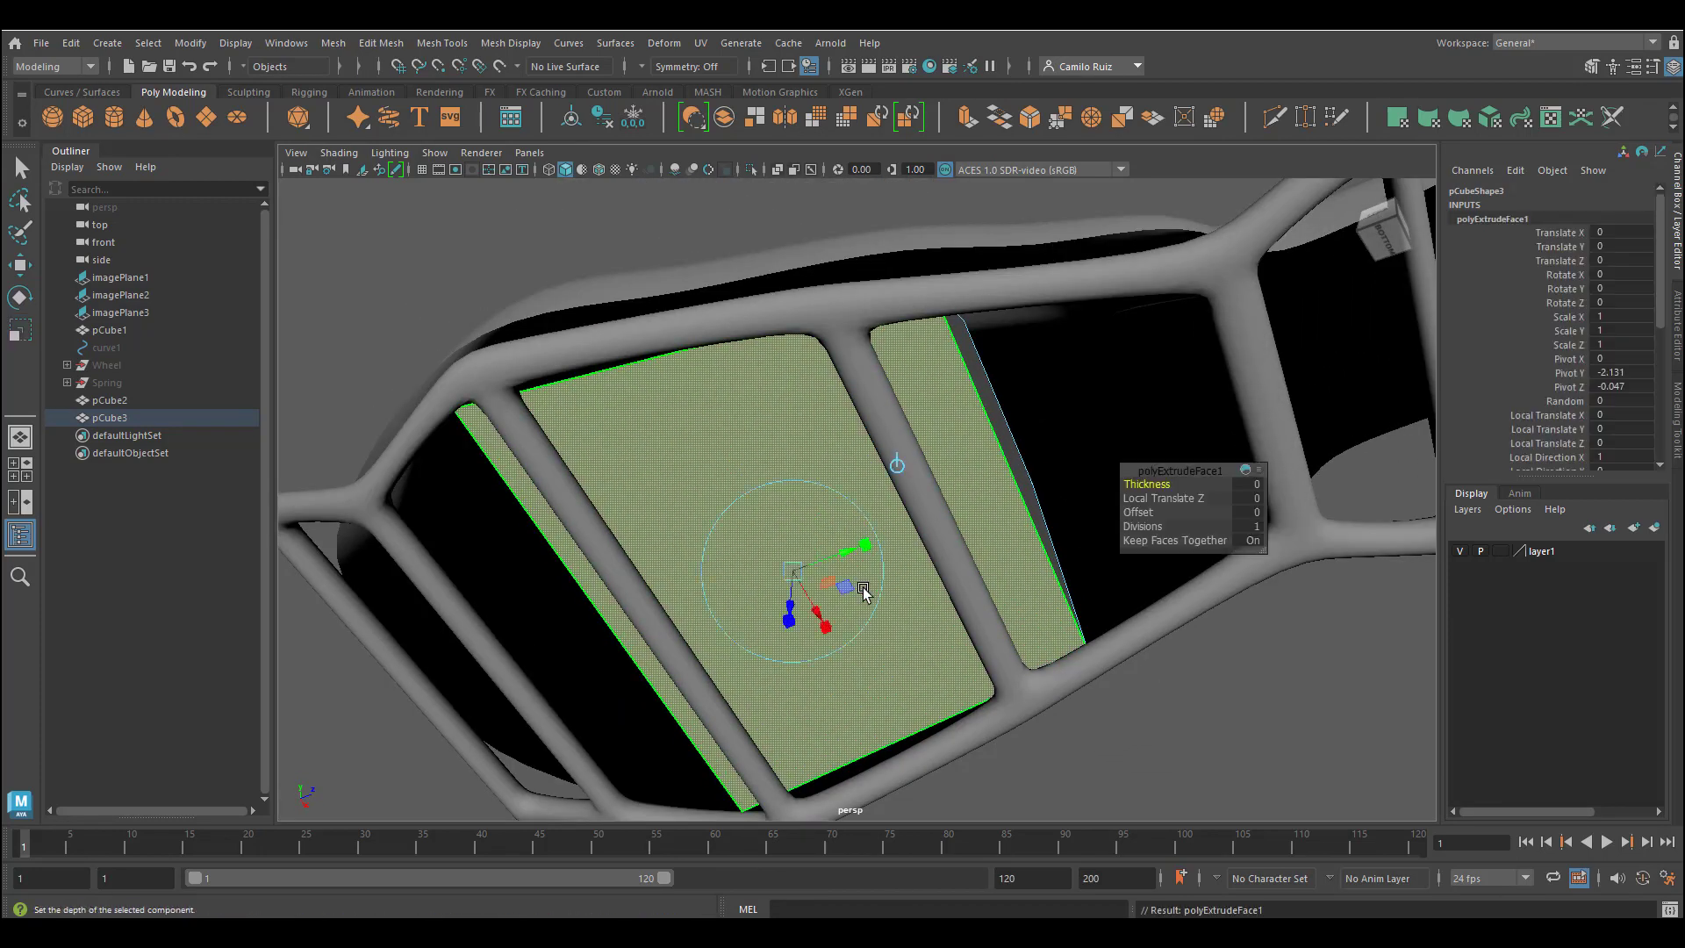
pyautogui.click(20, 331)
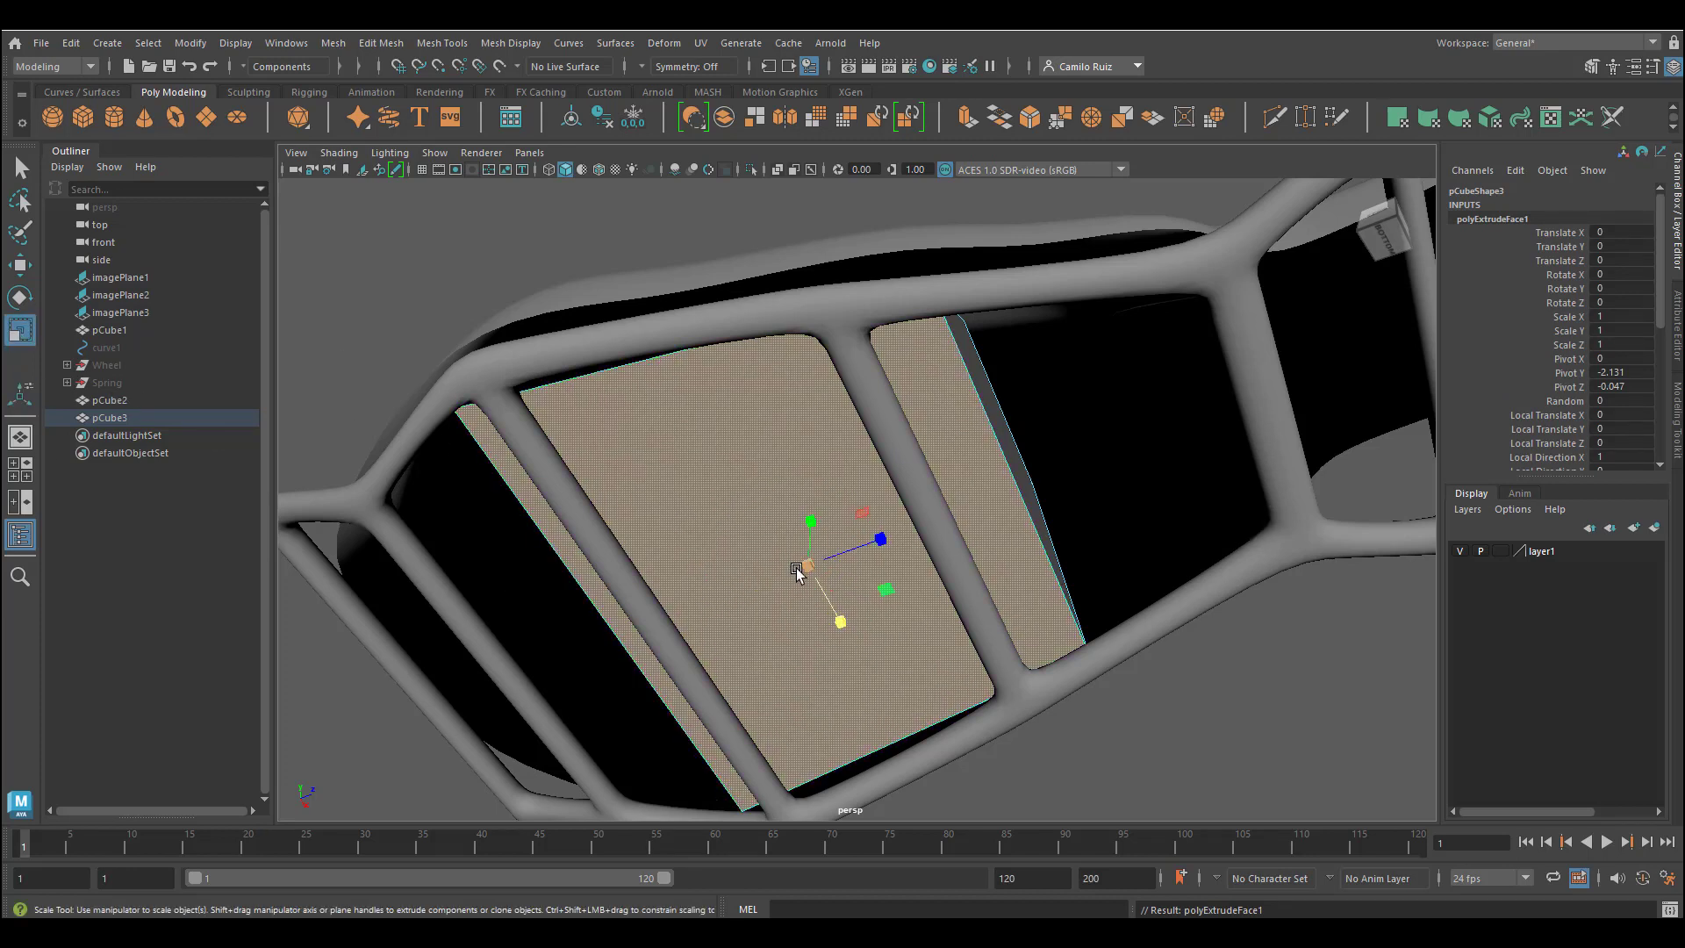
pyautogui.moveTo(804, 566); pyautogui.dragTo(716, 577)
pyautogui.keyDown('alt'); pyautogui.moveTo(716, 576); pyautogui.dragTo(746, 575); pyautogui.keyUp('alt')
pyautogui.moveTo(845, 638); pyautogui.dragTo(995, 618)
# Shift the inset bottom face sideways along X and rescale it
pyautogui.press('w')
pyautogui.moveTo(995, 618); pyautogui.dragTo(935, 687)
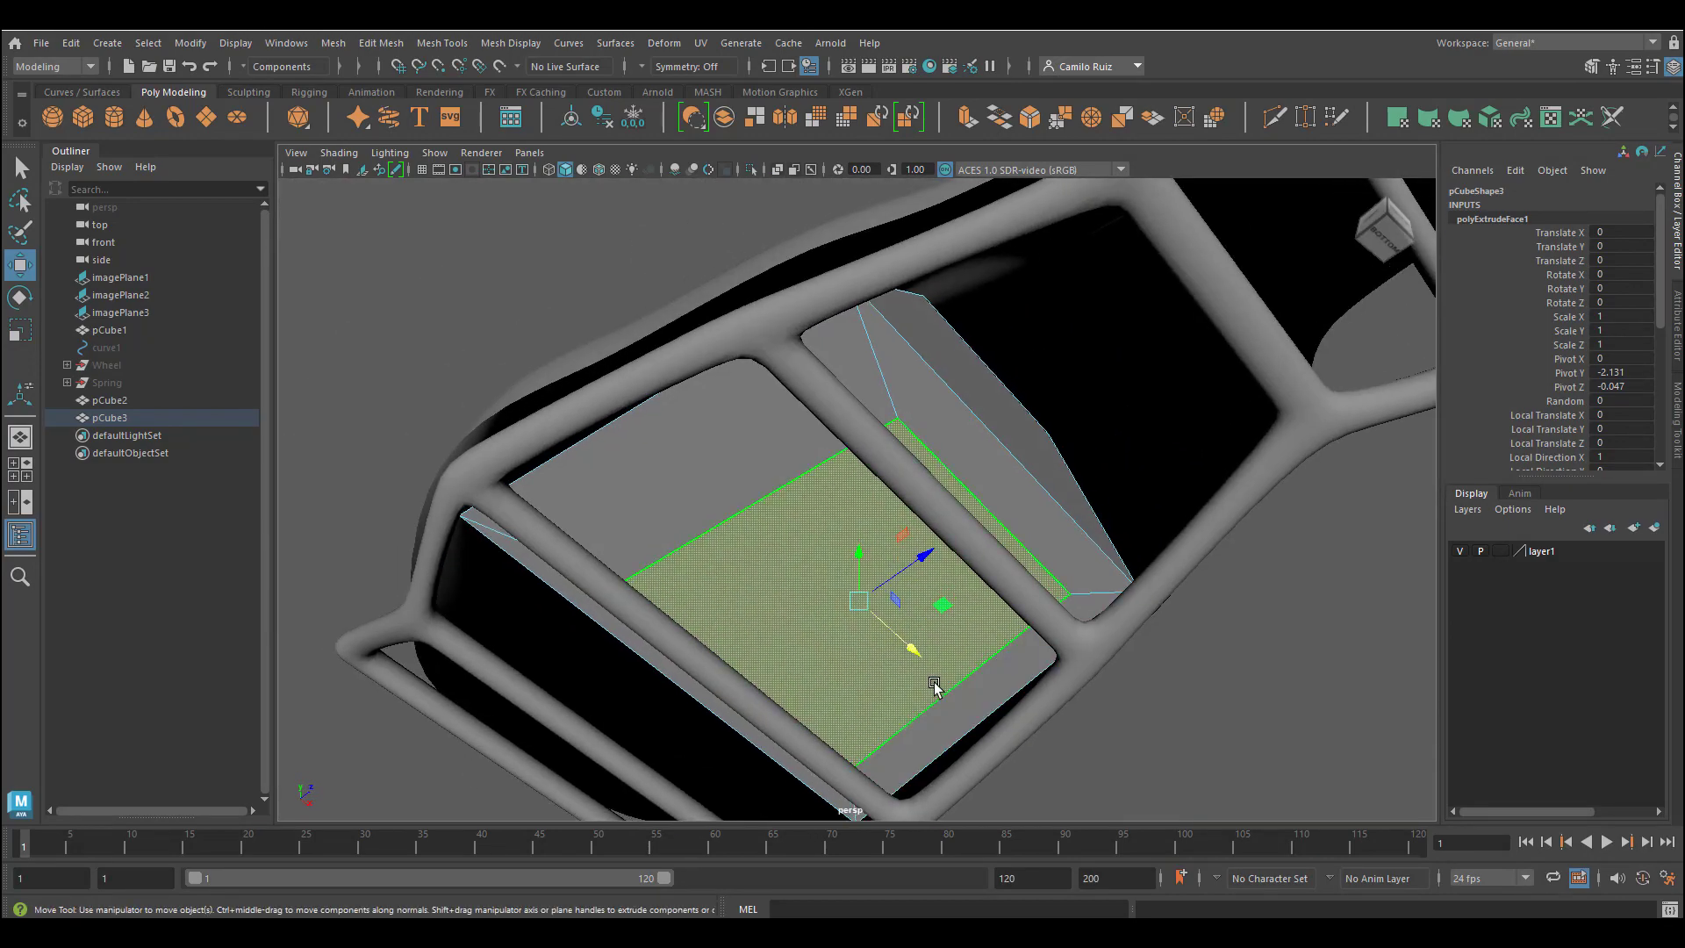
pyautogui.press('r')
pyautogui.moveTo(868, 605)
pyautogui.mouseDown()
pyautogui.moveTo(813, 640)
pyautogui.moveTo(884, 575)
pyautogui.moveTo(858, 586)
pyautogui.mouseUp()
pyautogui.press('w')
pyautogui.press('r')
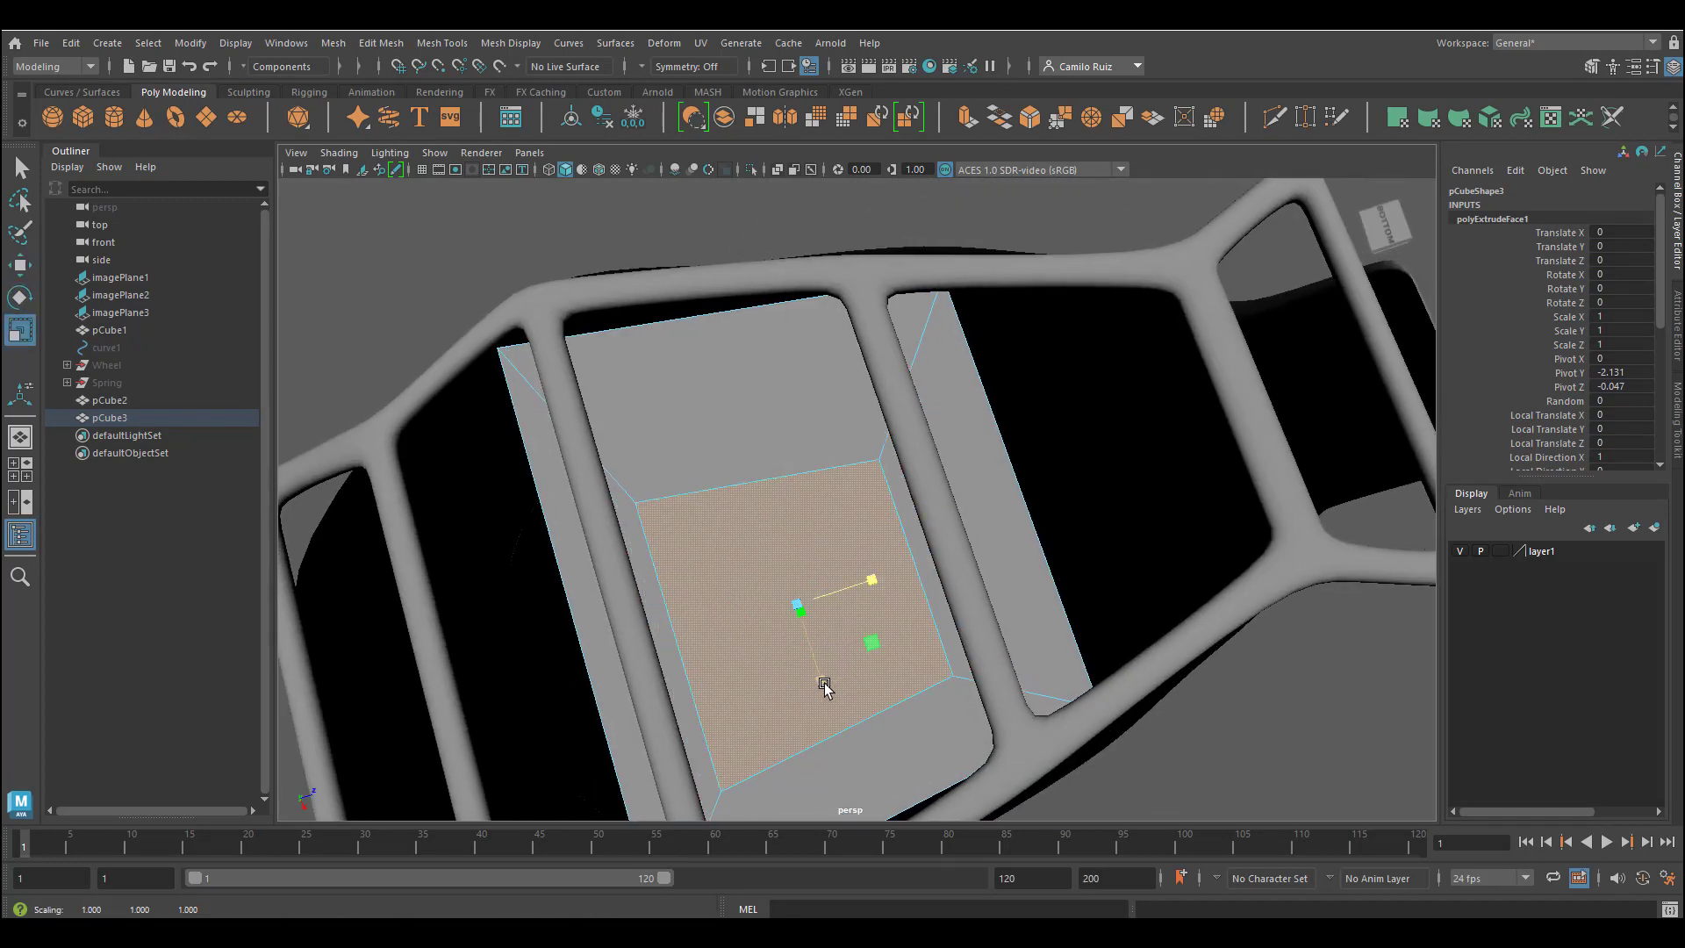
# Extrude the inset face again and scale it slightly inward along X and Z to create a narrow border
pyautogui.keyDown('alt'); pyautogui.moveTo(824, 700); pyautogui.dragTo(660, 499); pyautogui.keyUp('alt')
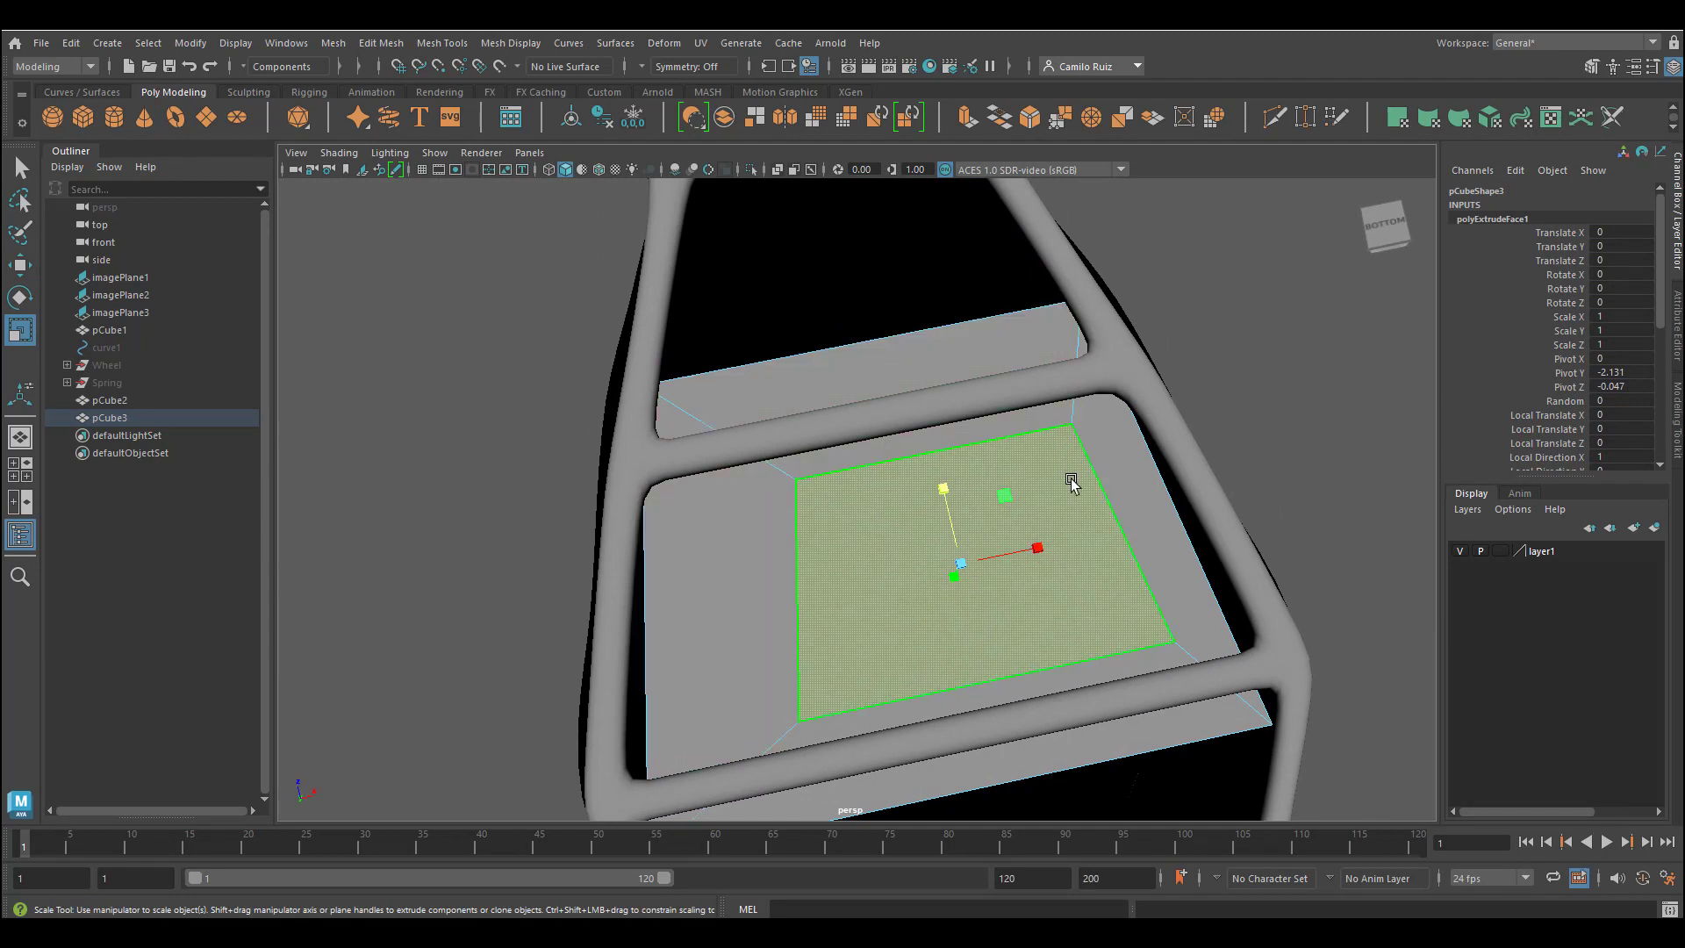
pyautogui.hotkey('ctrl', 'e')
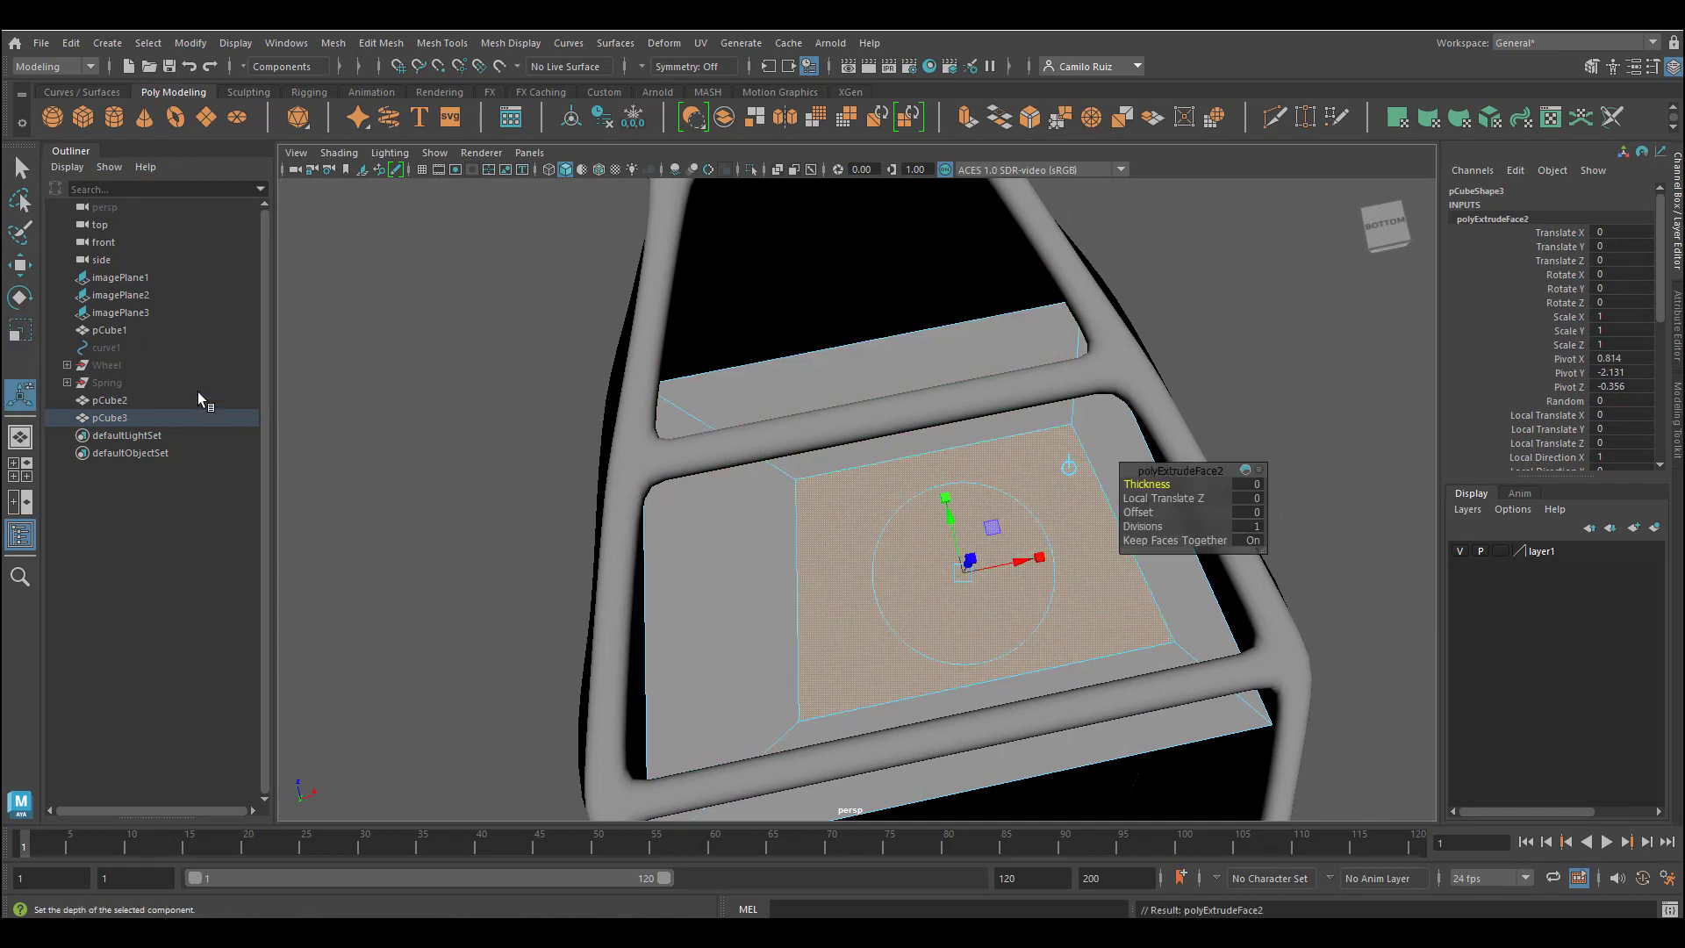
pyautogui.click(20, 330)
pyautogui.moveTo(1038, 547); pyautogui.dragTo(1023, 546)
pyautogui.moveTo(954, 491); pyautogui.dragTo(1046, 549)
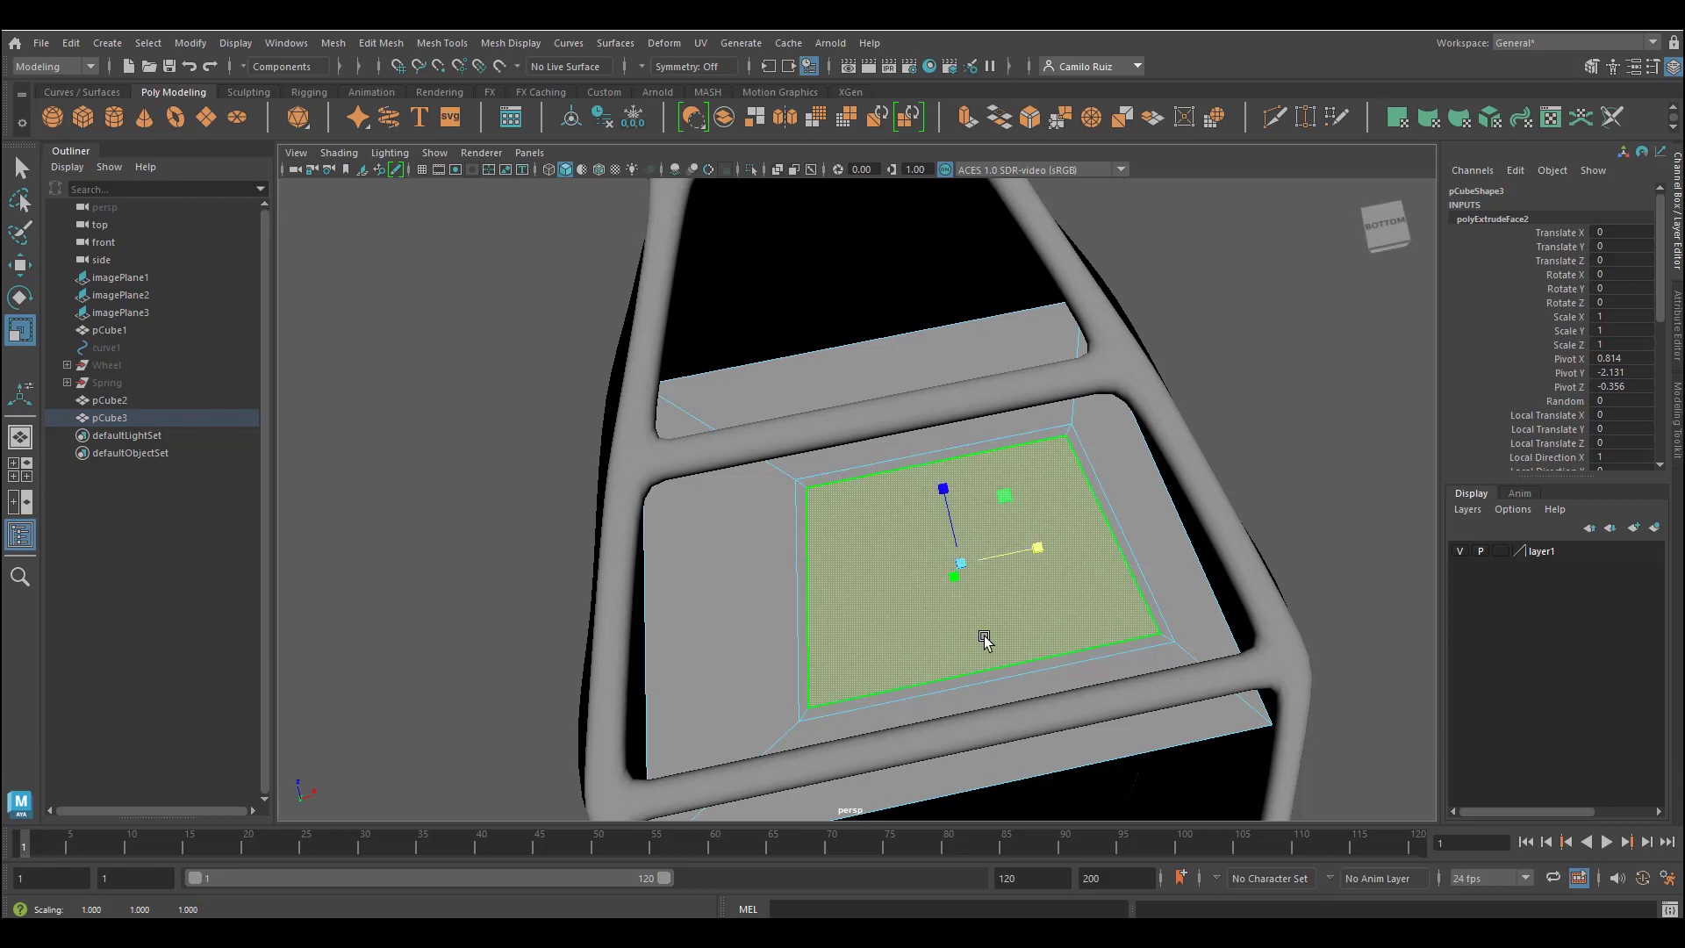
# Select the ring of narrow border faces around the inset bottom face
pyautogui.click(802, 570)
pyautogui.keyDown('shift'); pyautogui.doubleClick(843, 706); pyautogui.keyUp('shift')
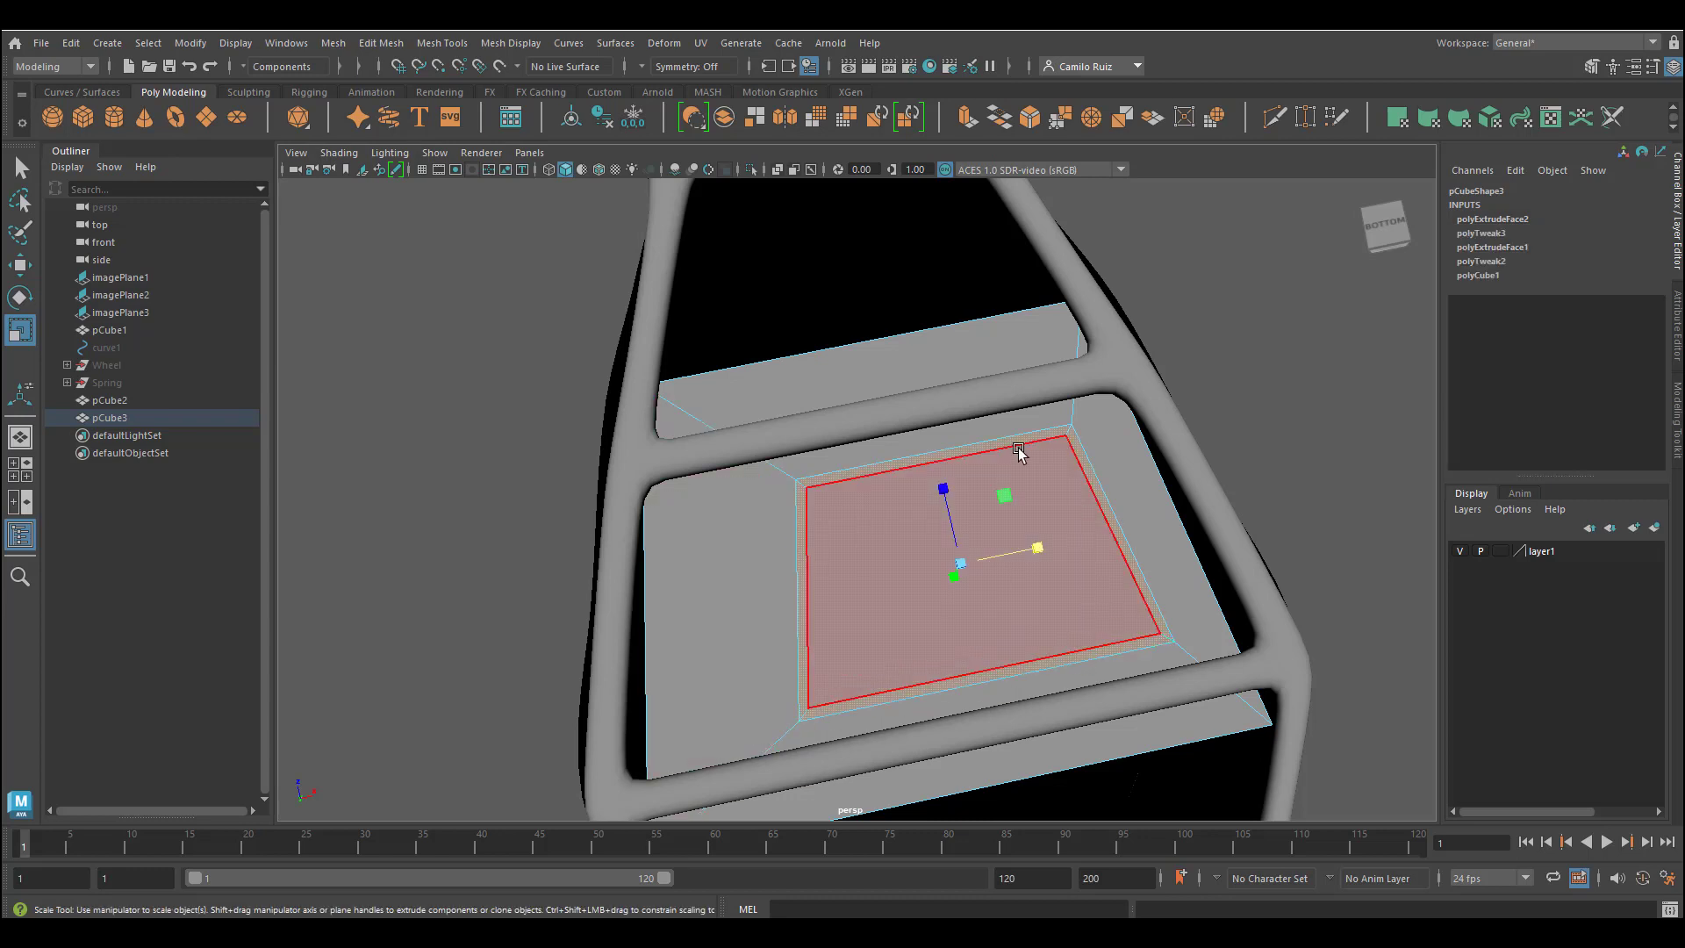
pyautogui.keyDown('alt'); pyautogui.moveTo(972, 629); pyautogui.dragTo(956, 666); pyautogui.keyUp('alt')
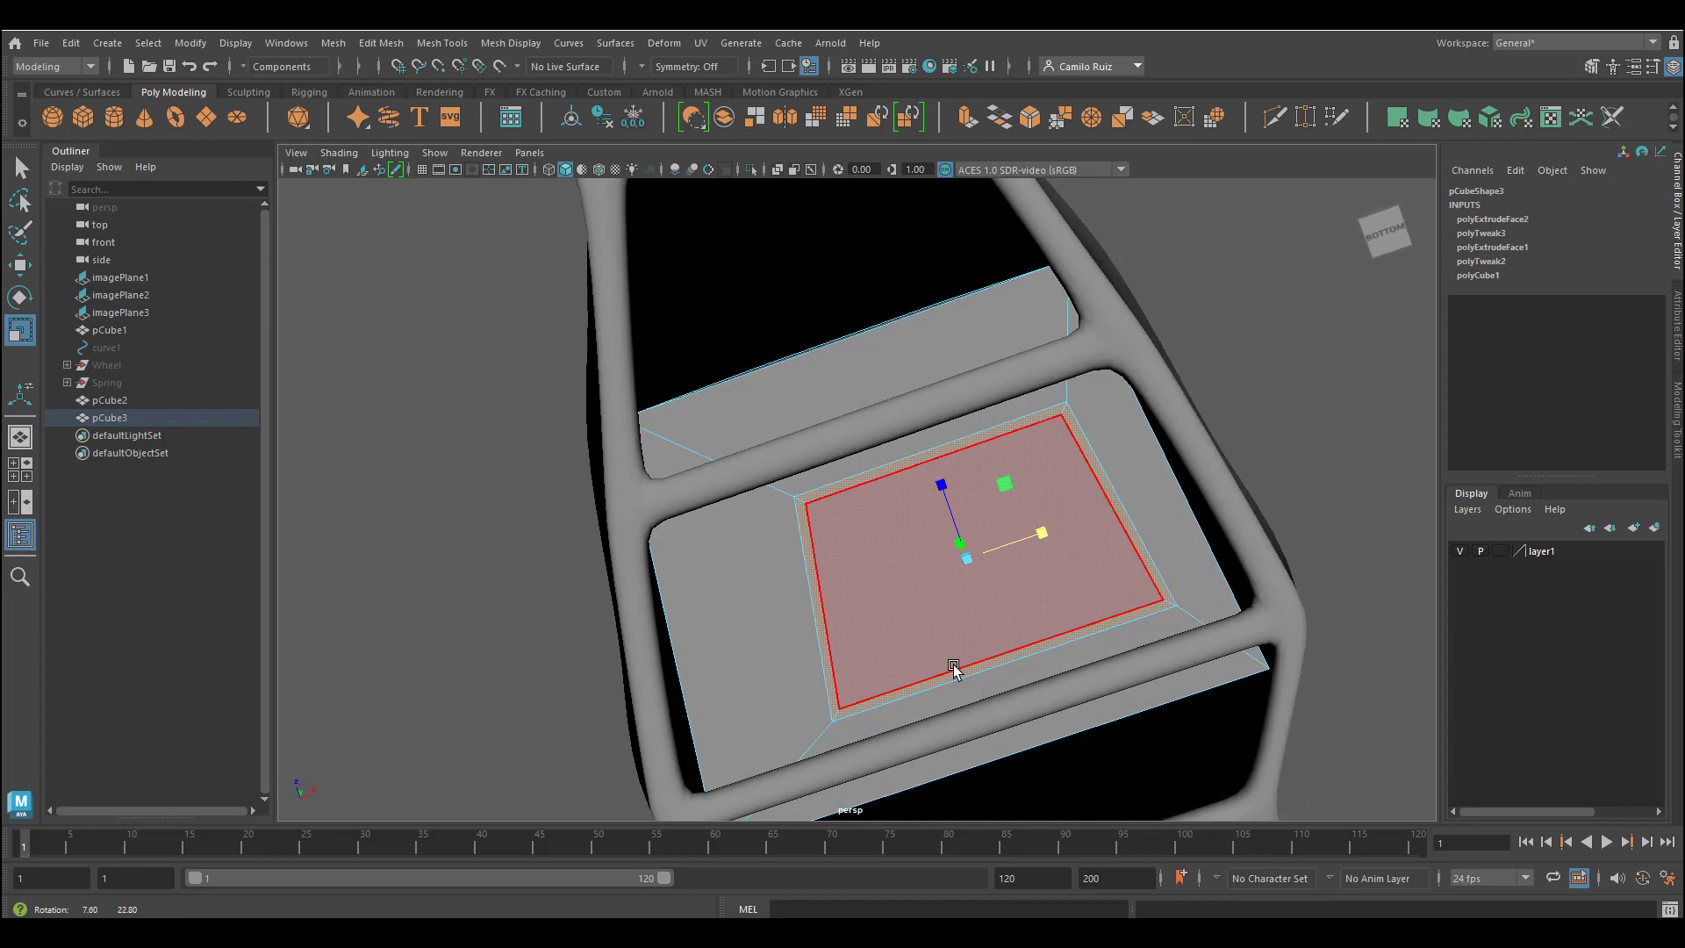
pyautogui.hotkey('ctrl', 'e')
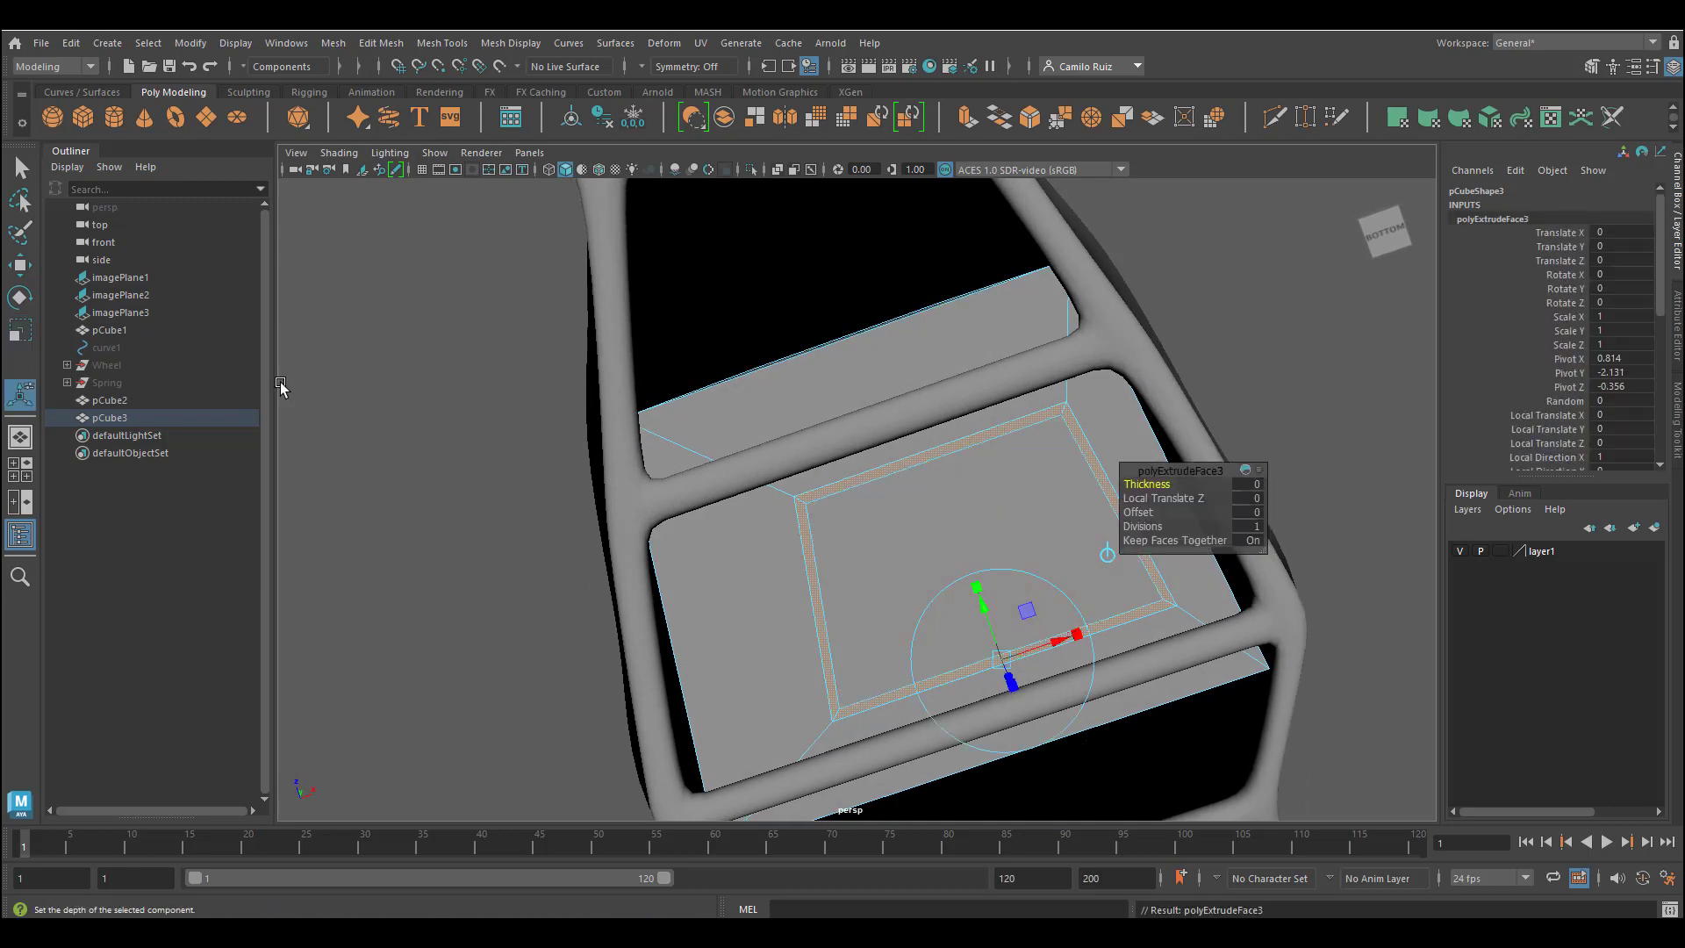
pyautogui.click(20, 333)
pyautogui.moveTo(966, 558); pyautogui.dragTo(929, 425)
pyautogui.hotkey('ctrl', 'z')
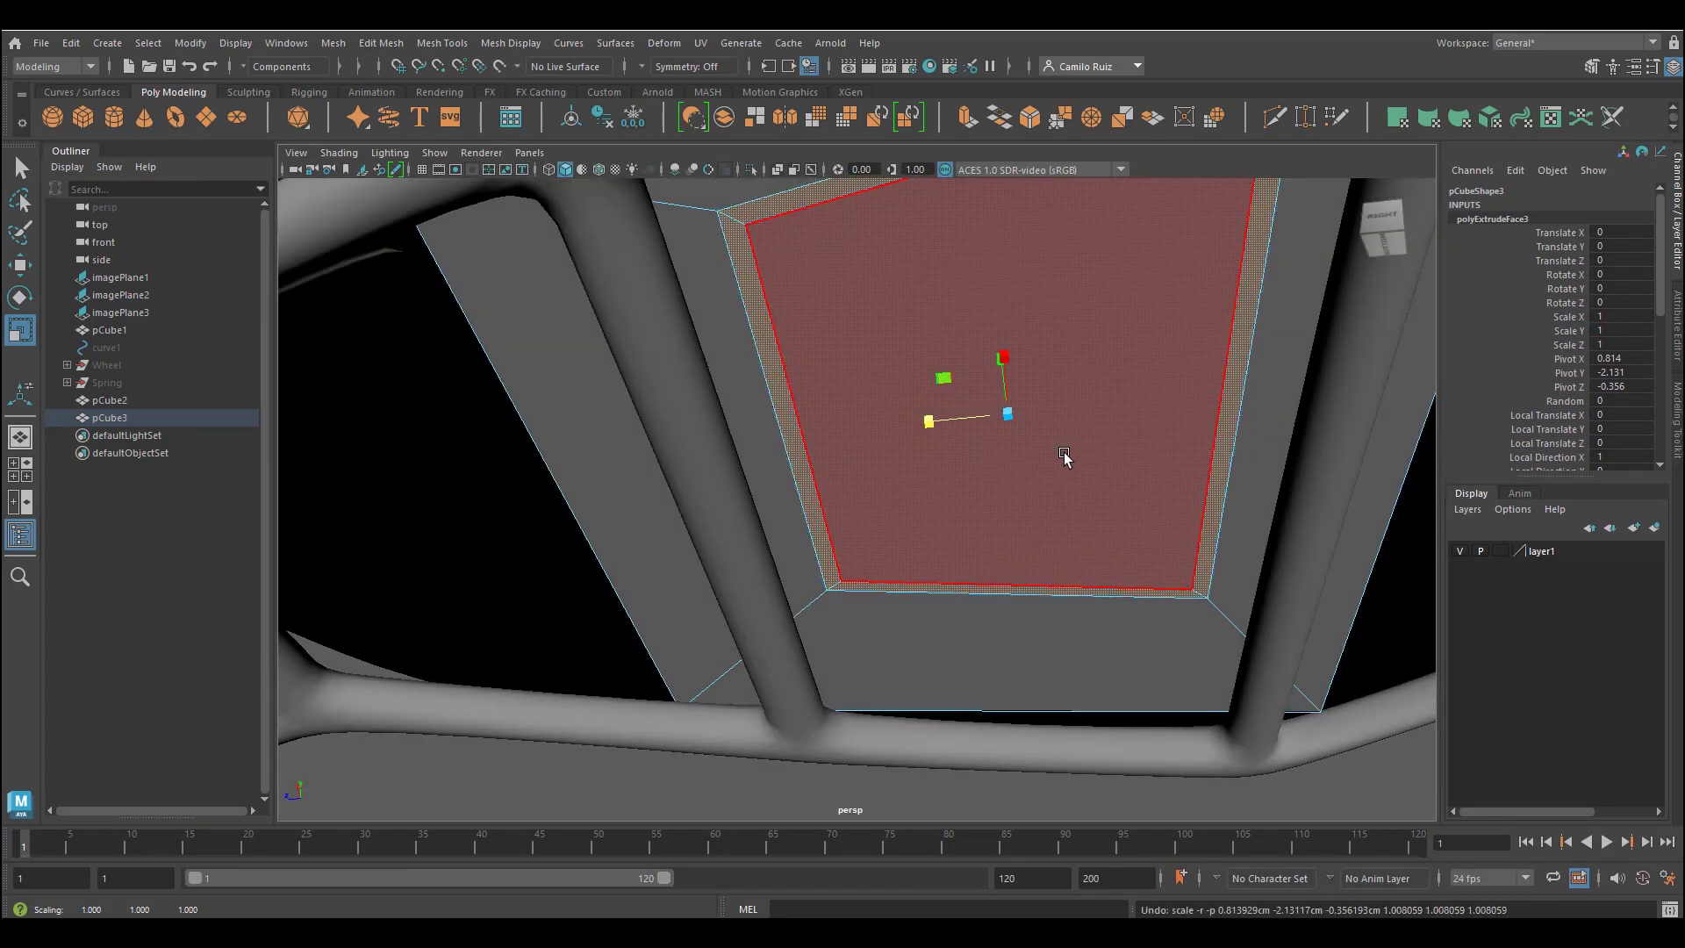
pyautogui.keyDown('alt'); pyautogui.moveTo(1064, 457); pyautogui.dragTo(1241, 463); pyautogui.keyUp('alt')
pyautogui.hotkey('ctrl', 'z')
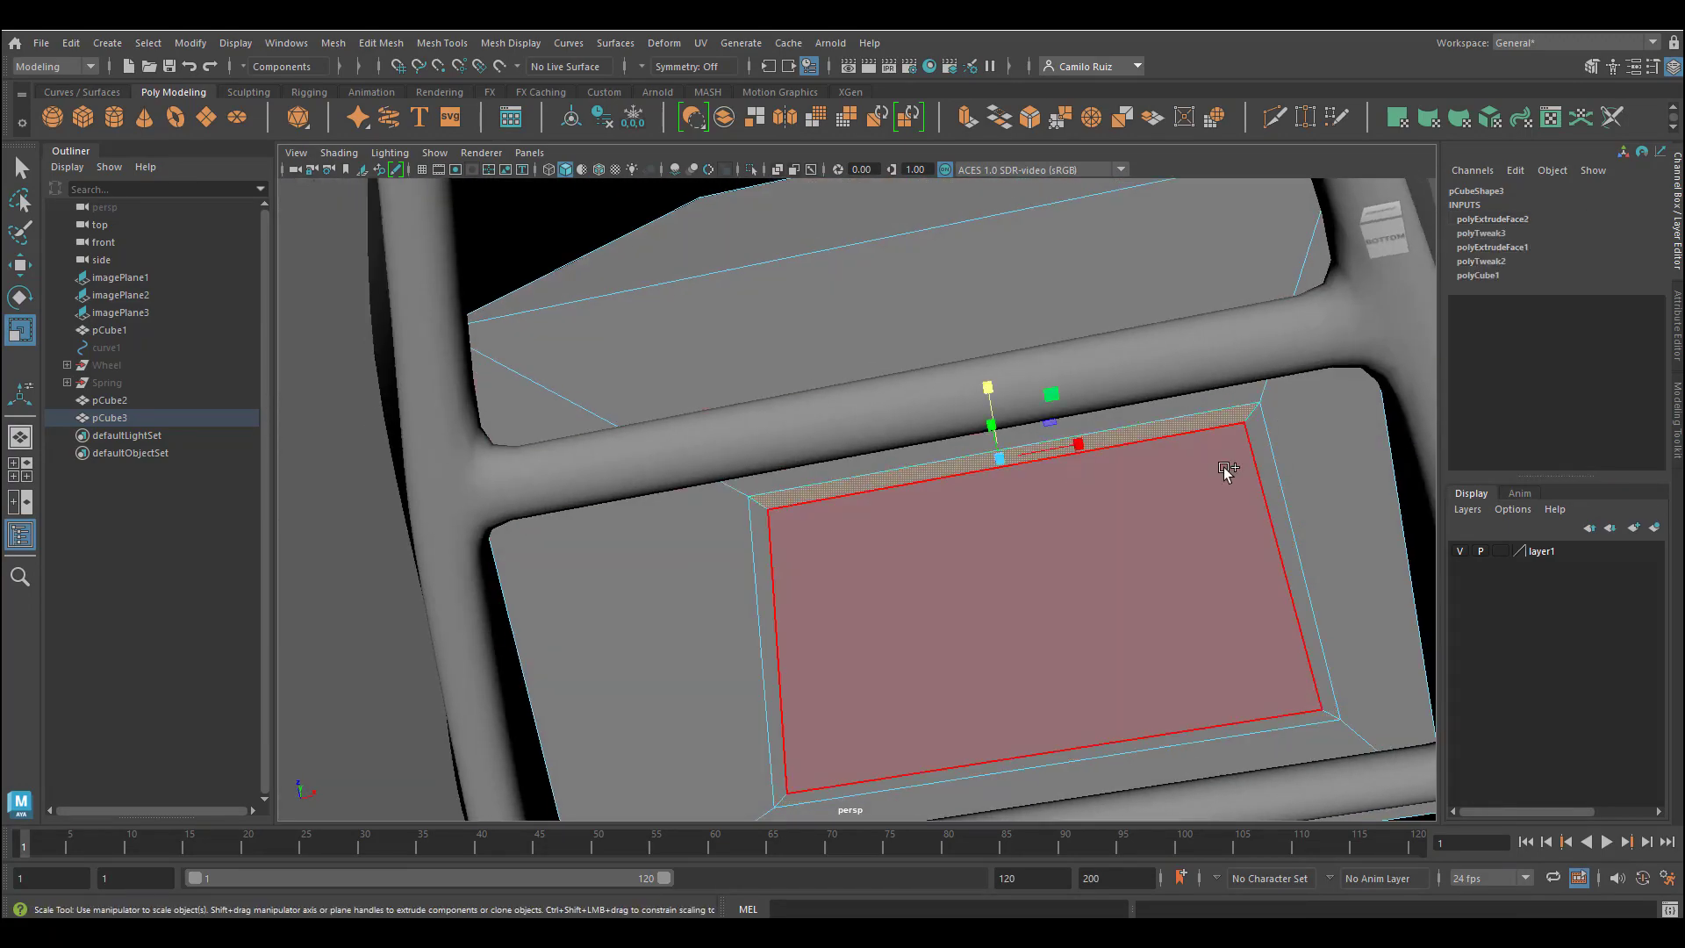
# Extrude the narrow border faces with a thickness of -0.3 and 3 divisions to cut a groove
pyautogui.hotkey('ctrl', 'e')
pyautogui.keyDown('alt'); pyautogui.moveTo(1107, 633); pyautogui.dragTo(956, 599); pyautogui.keyUp('alt')
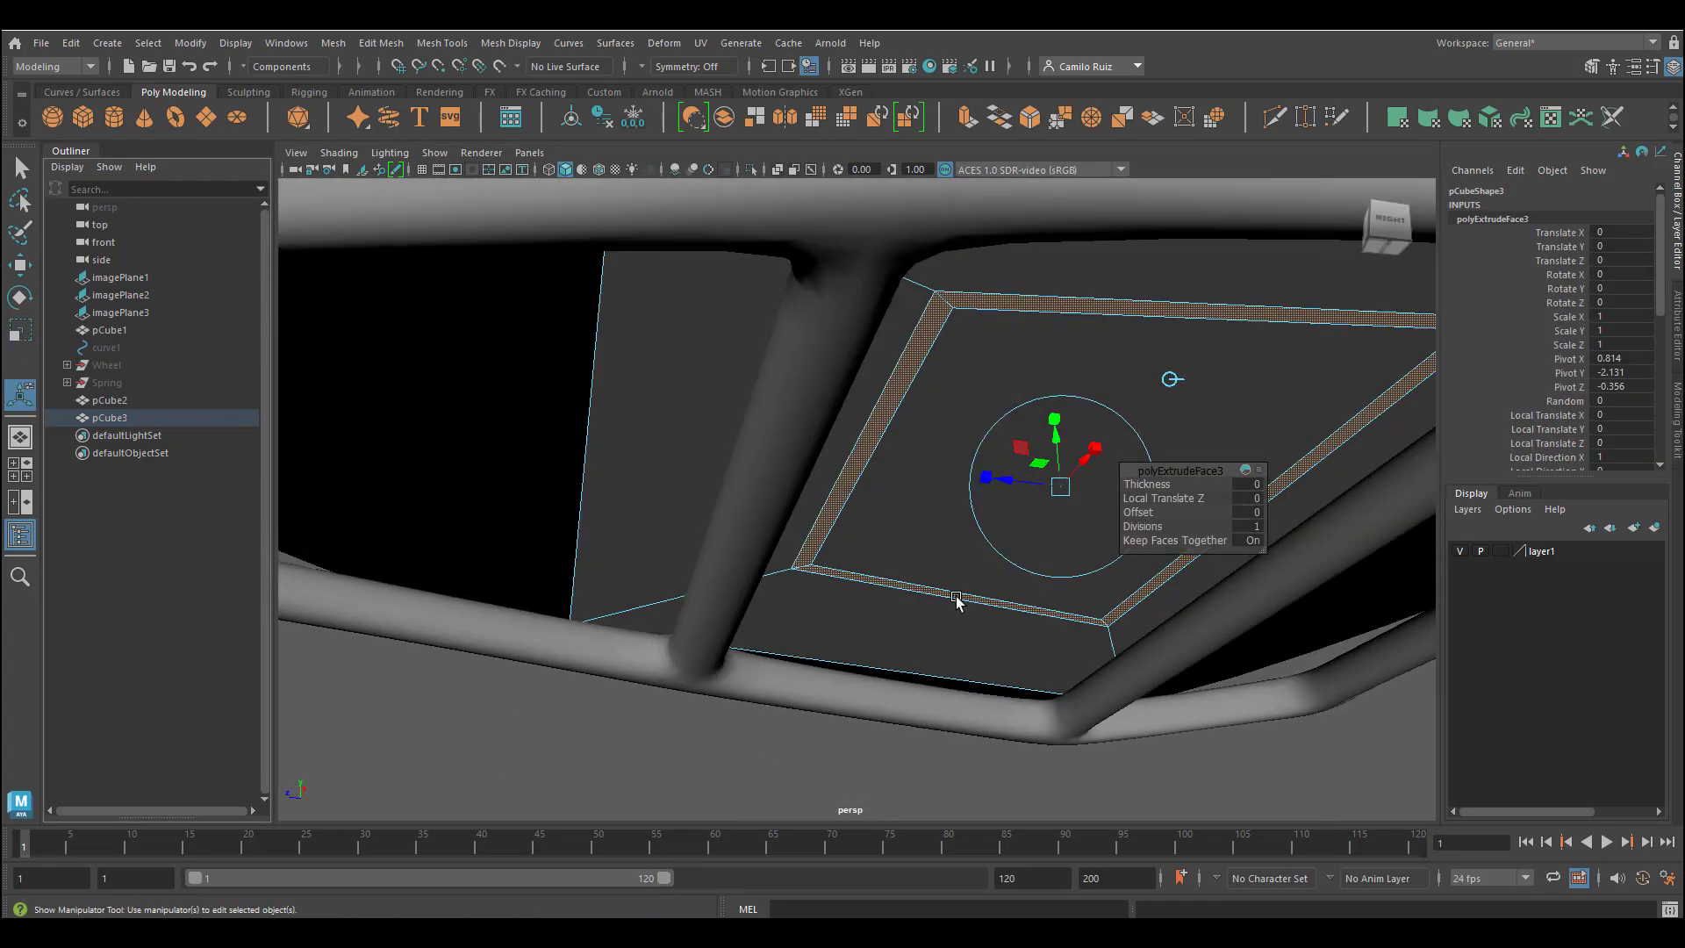
pyautogui.moveTo(1058, 487); pyautogui.dragTo(1154, 484)
pyautogui.hotkey('ctrl', 'z')
pyautogui.hotkey('ctrl', 'z')
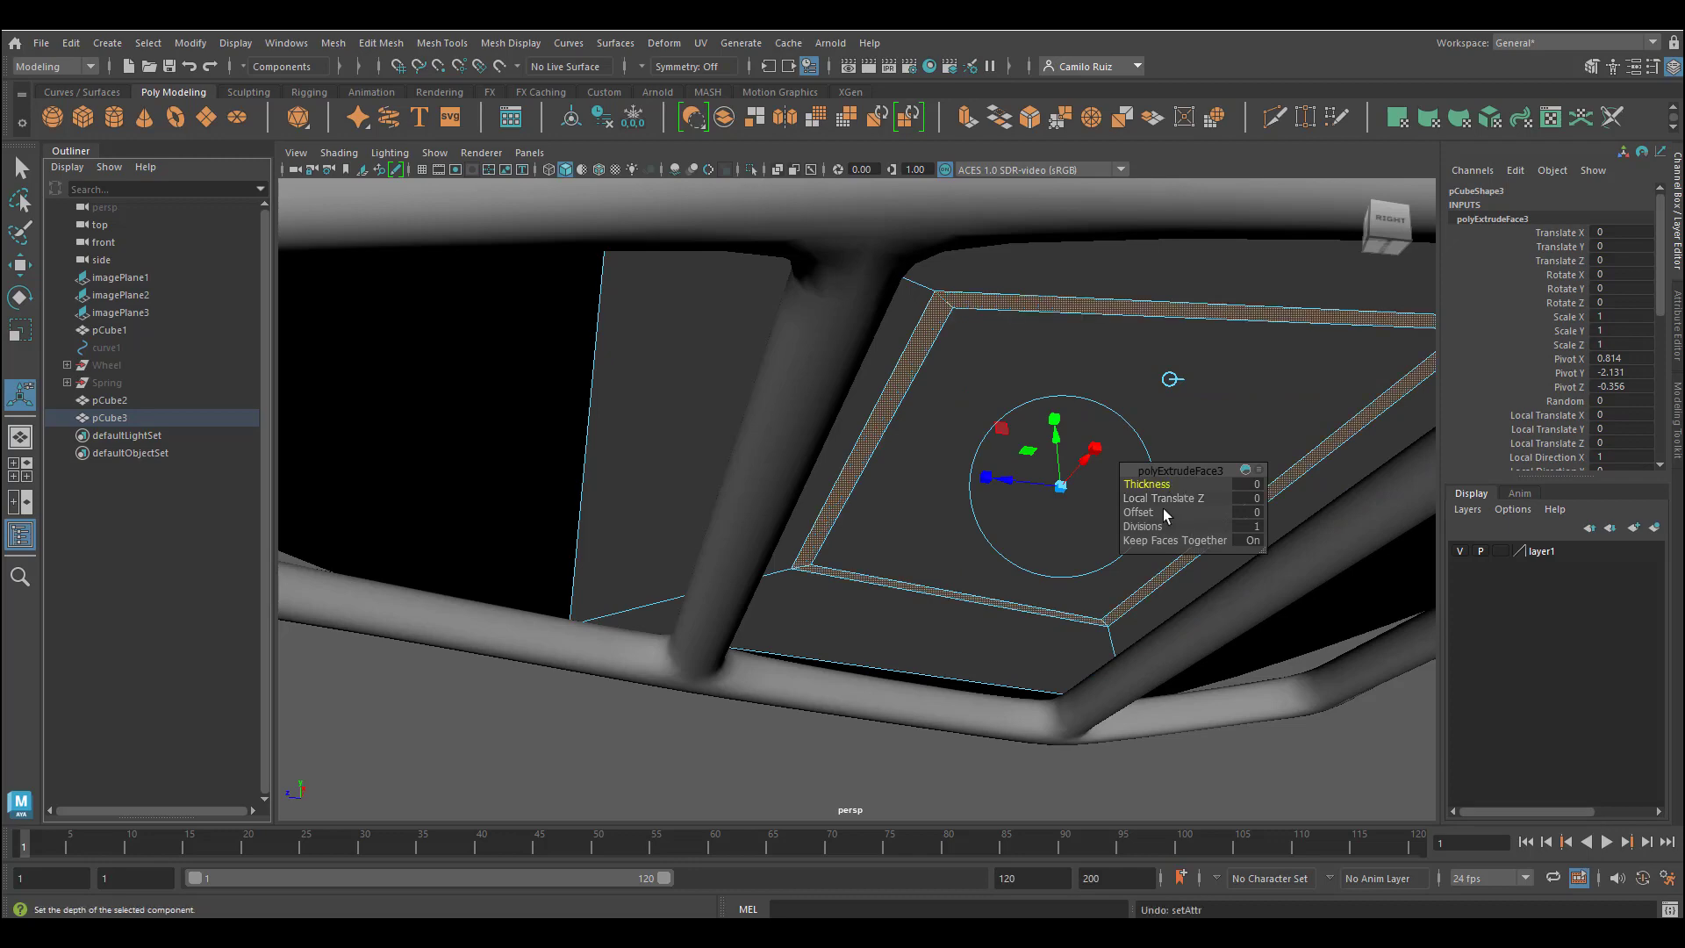
pyautogui.moveTo(1151, 487); pyautogui.dragTo(1150, 487)
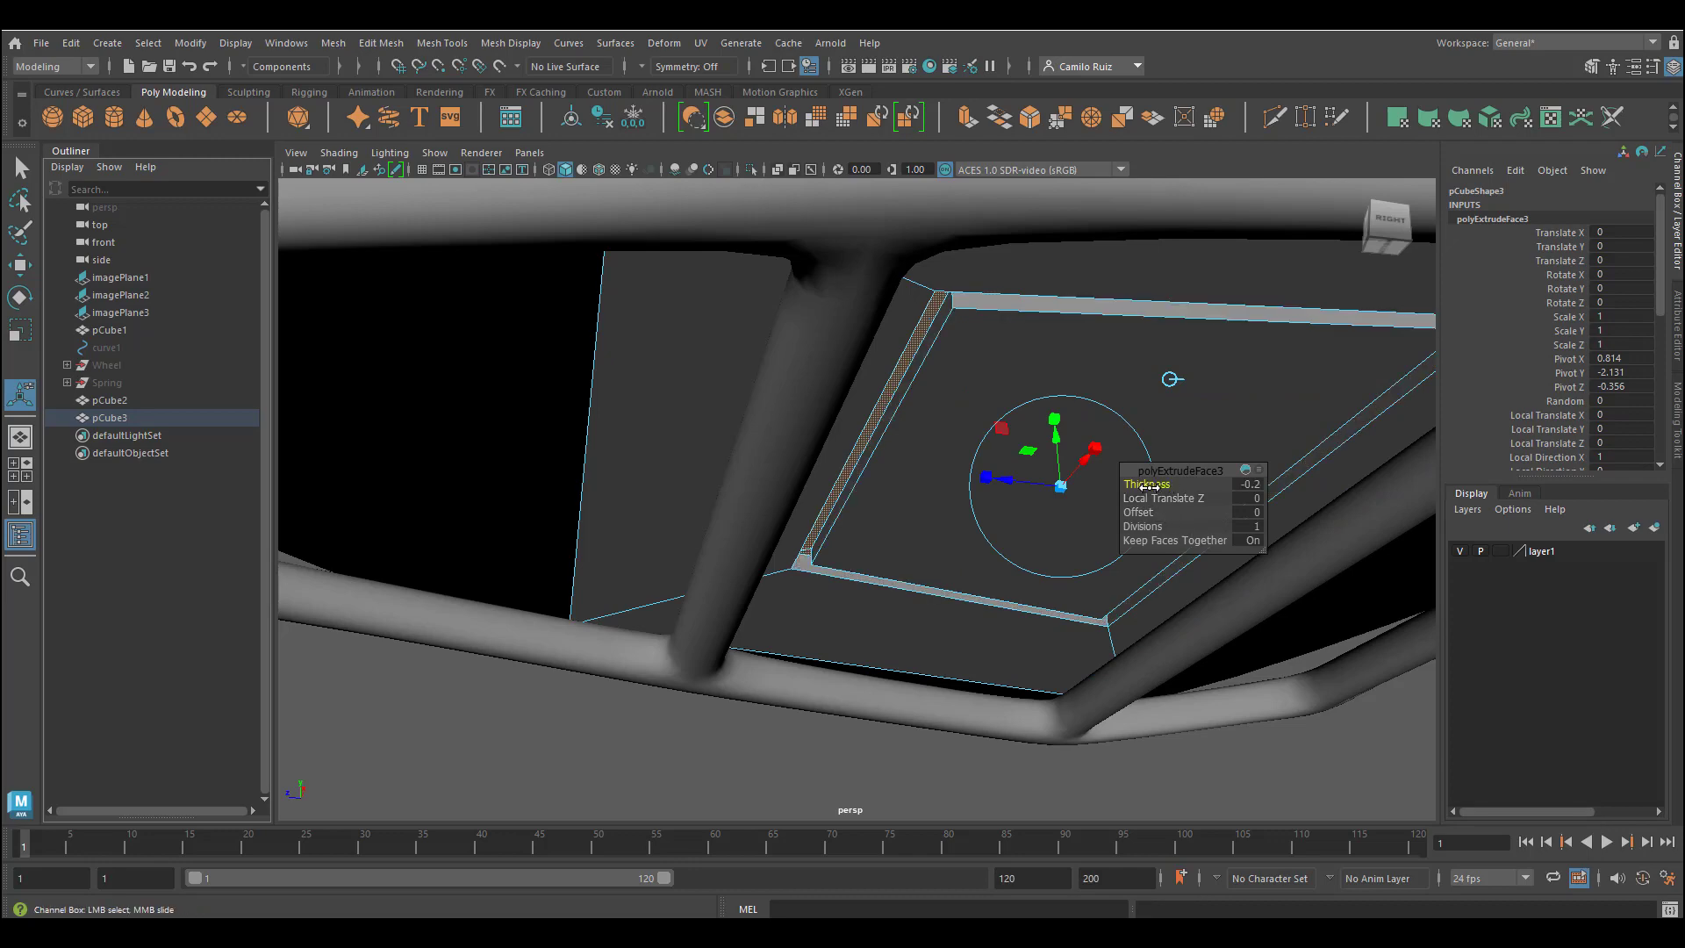
pyautogui.keyDown('alt'); pyautogui.moveTo(961, 524); pyautogui.dragTo(921, 448); pyautogui.keyUp('alt')
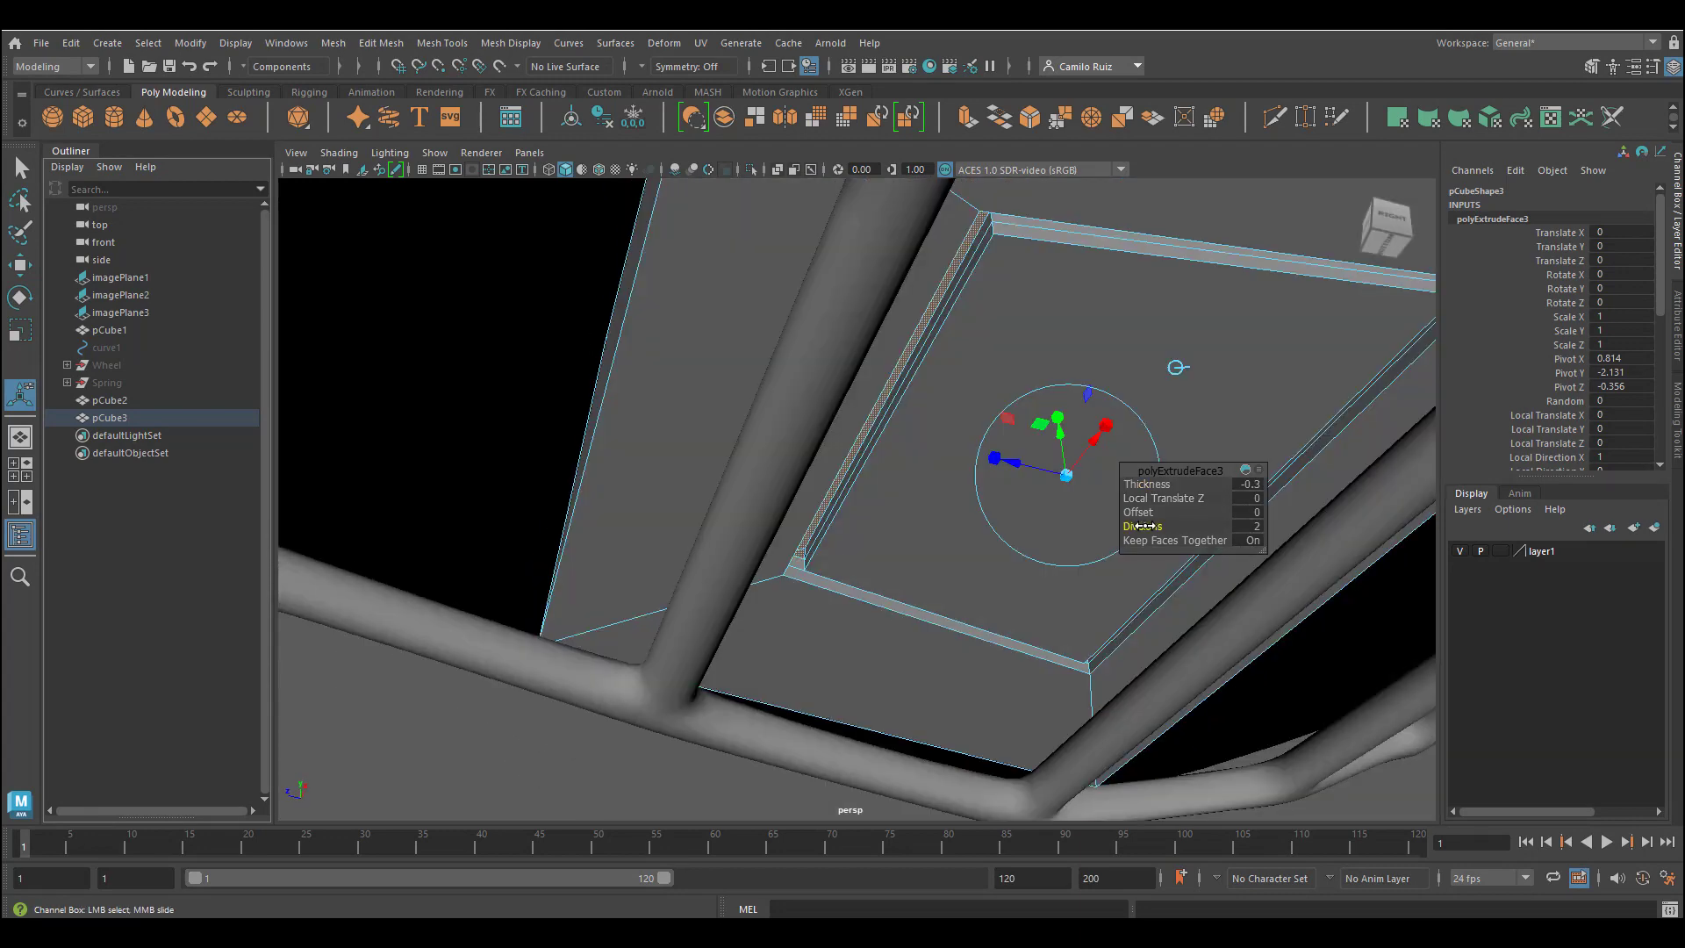
pyautogui.moveTo(1142, 525); pyautogui.dragTo(1150, 525)
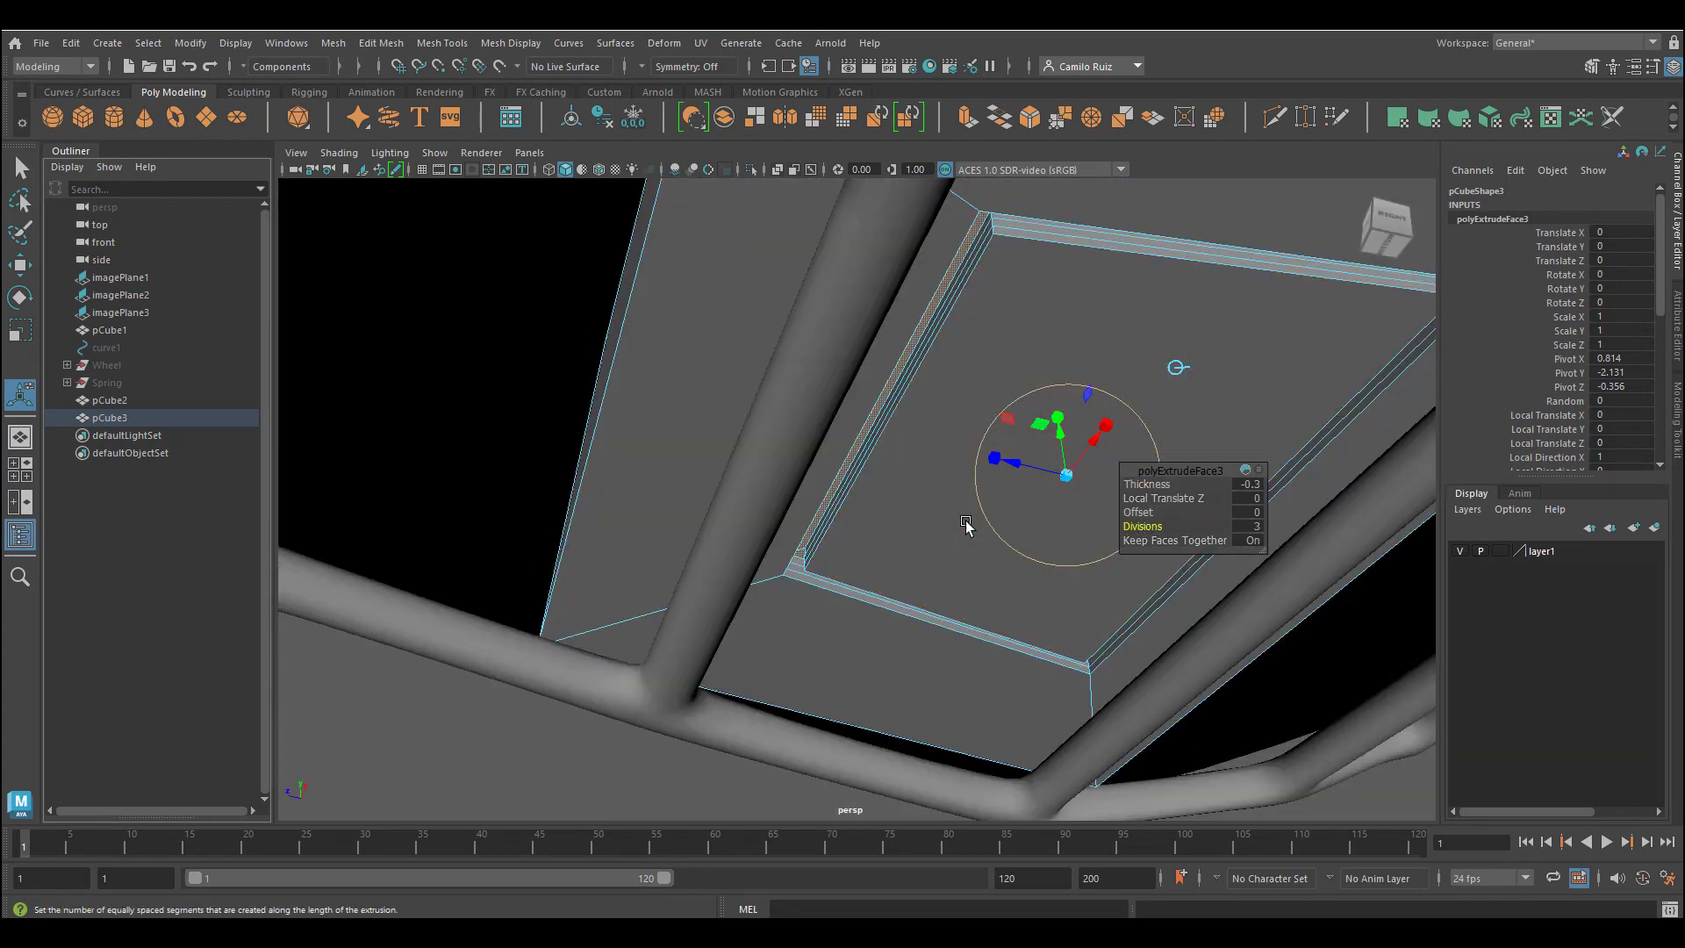
pyautogui.keyDown('alt'); pyautogui.moveTo(970, 518); pyautogui.dragTo(1143, 538); pyautogui.keyUp('alt')
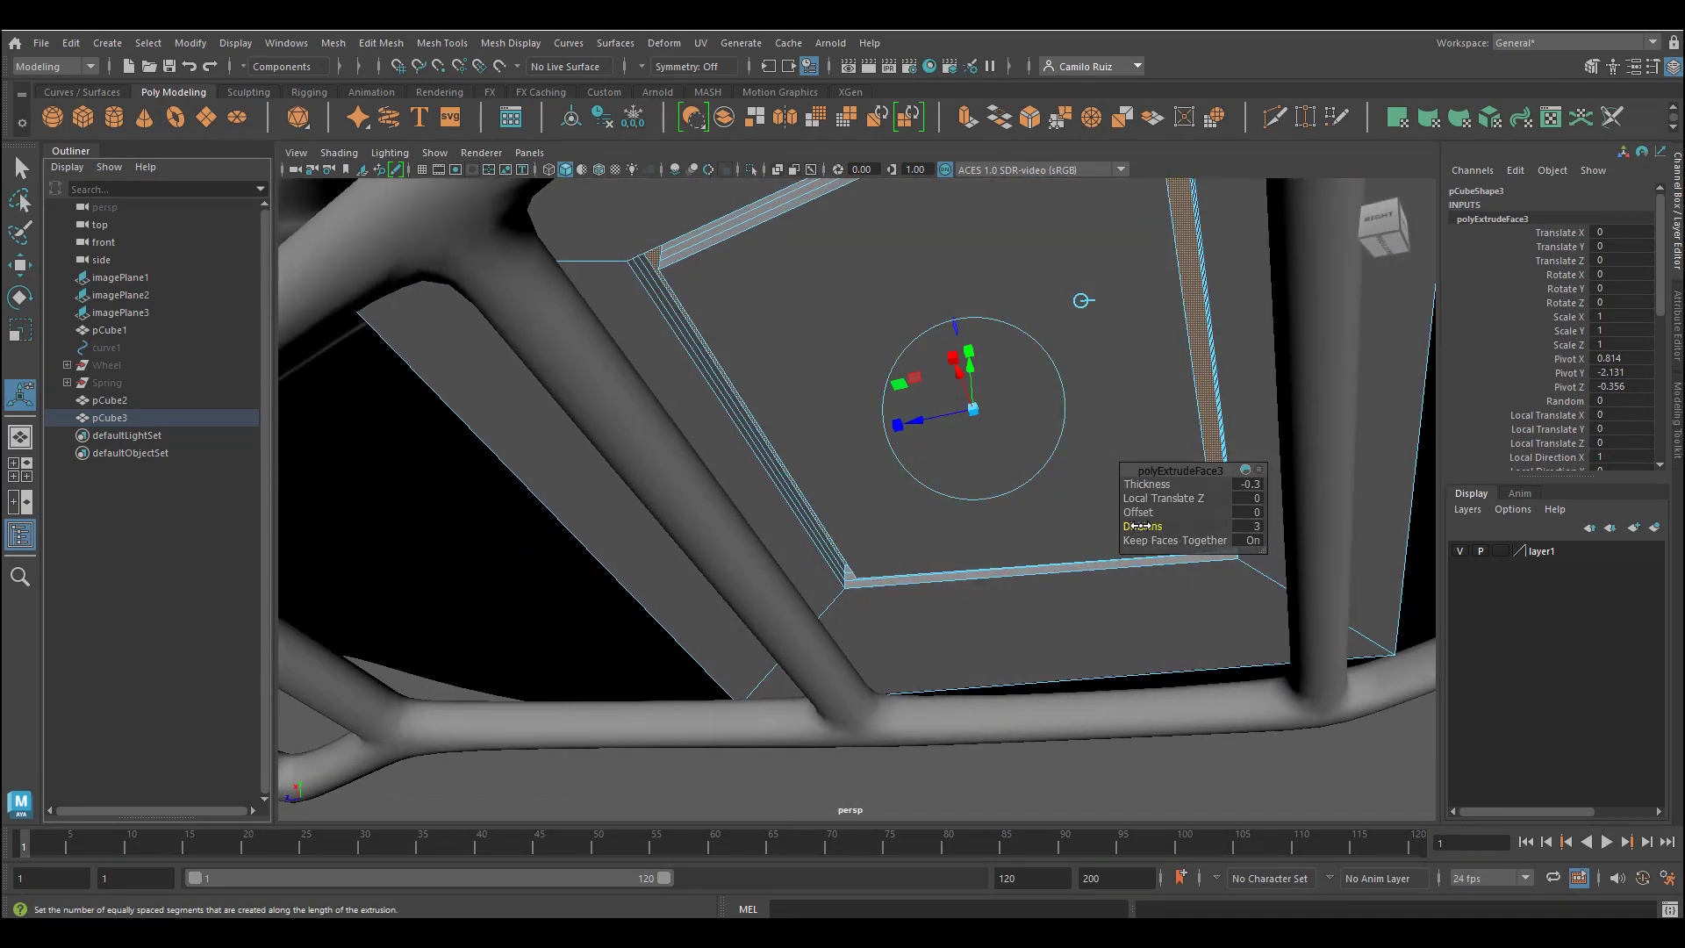
# Select the inner edge loop of the groove around the inset panel on the block's underside
pyautogui.keyDown('alt'); pyautogui.moveTo(997, 518); pyautogui.dragTo(1011, 451); pyautogui.keyUp('alt')
pyautogui.rightClick(1011, 451)
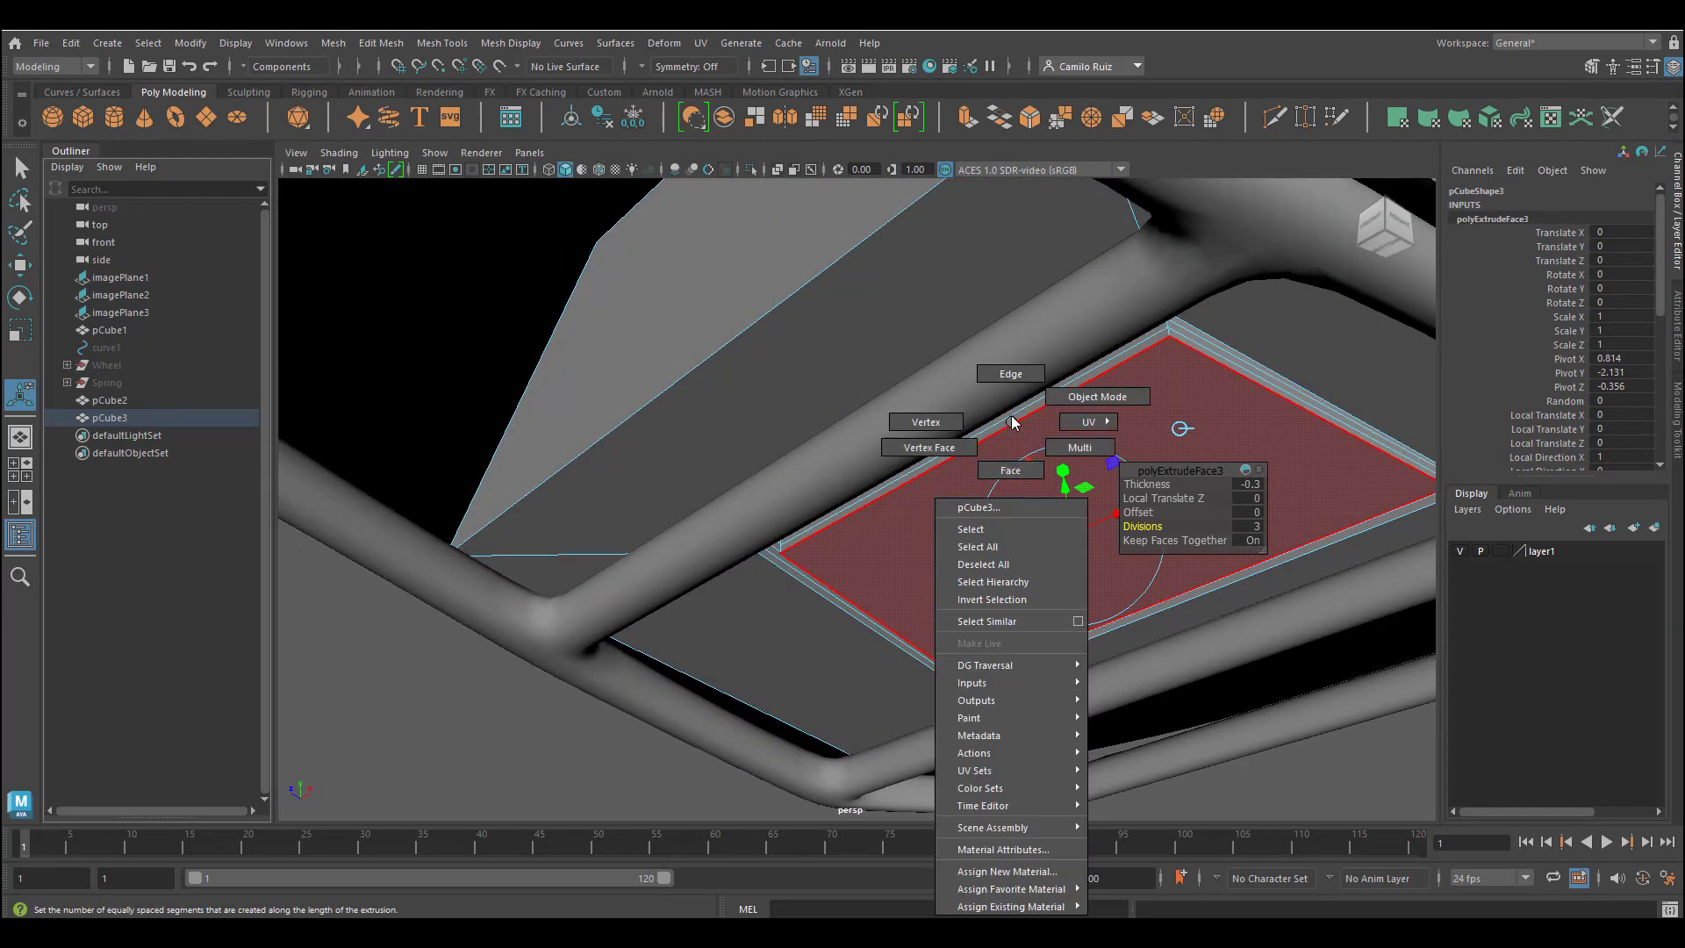
pyautogui.click(1009, 374)
pyautogui.click(1066, 398)
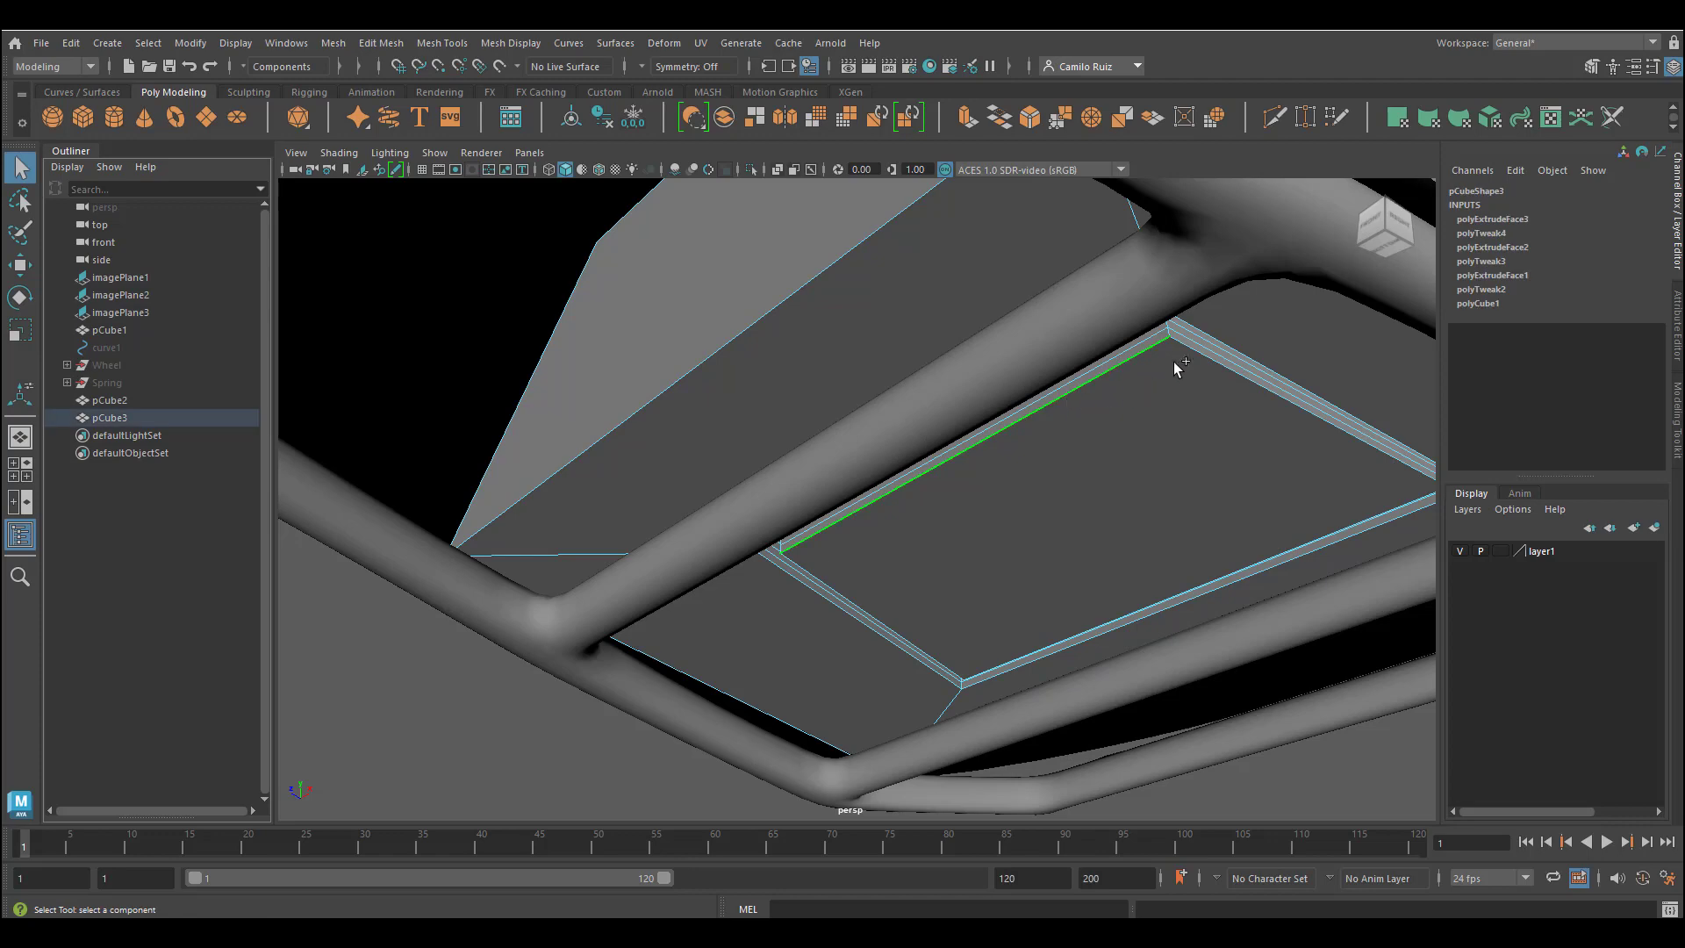
pyautogui.keyDown('alt'); pyautogui.moveTo(1189, 353); pyautogui.dragTo(1143, 369); pyautogui.keyUp('alt')
pyautogui.keyDown('alt'); pyautogui.moveTo(1090, 553); pyautogui.dragTo(1003, 404); pyautogui.keyUp('alt')
pyautogui.keyDown('shift'); pyautogui.click(1010, 574); pyautogui.keyUp('shift')
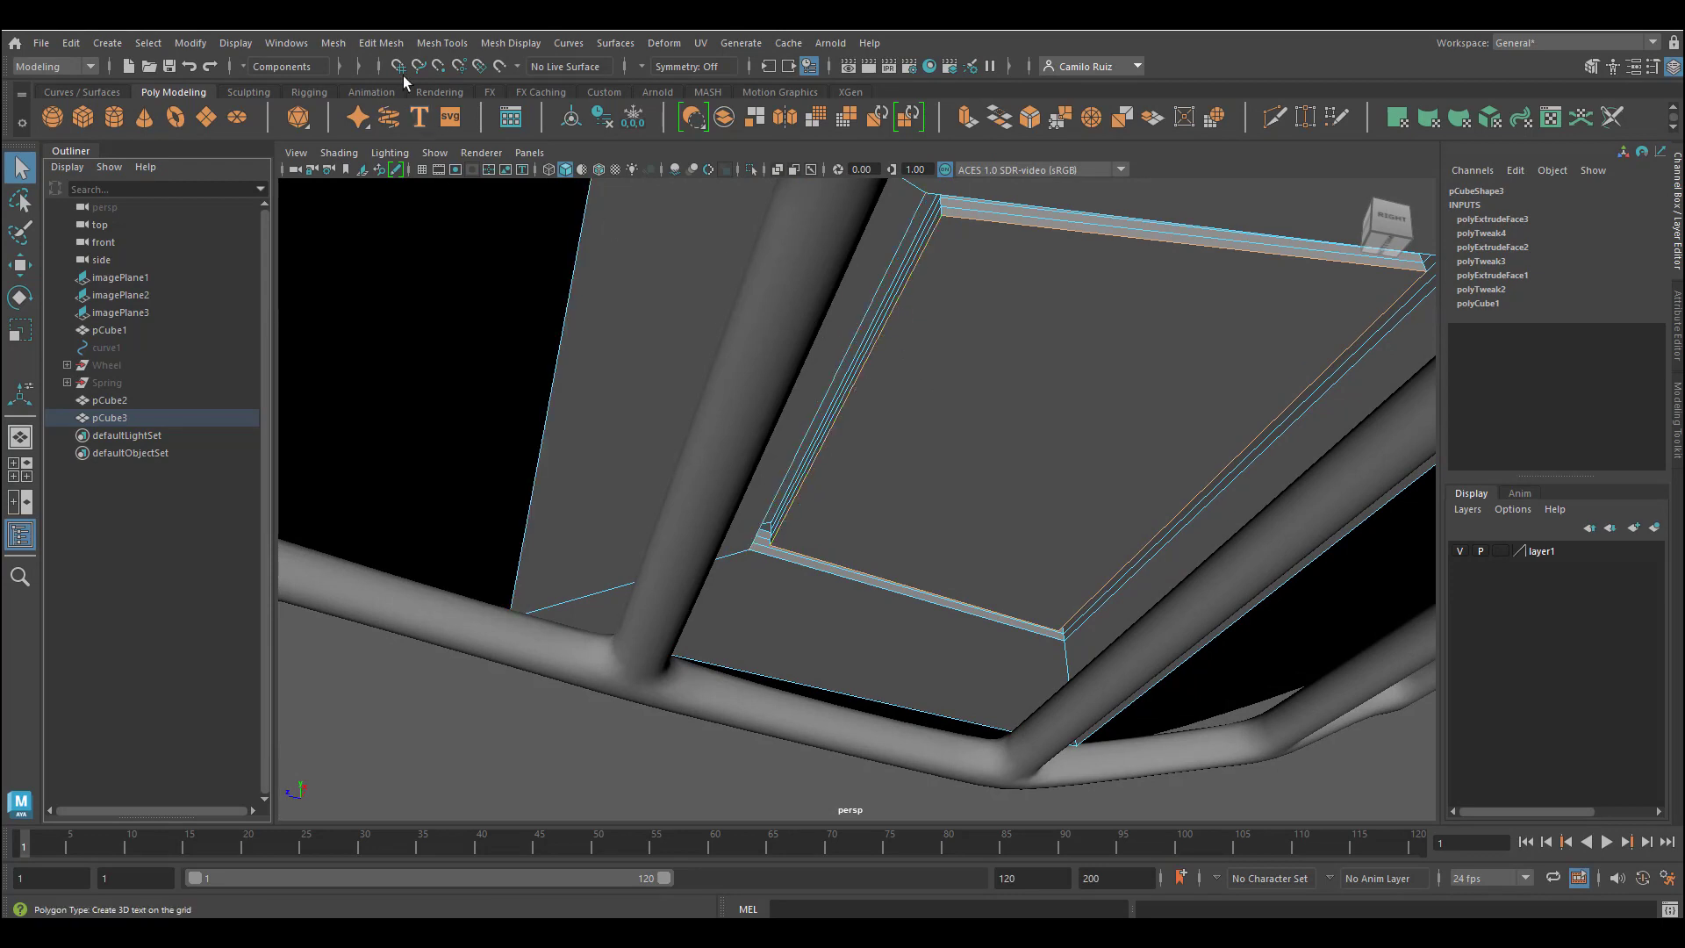
# Bevel the selected inner groove edges with a fraction of 0.4 and 3 segments, then return to object mode
pyautogui.click(381, 43)
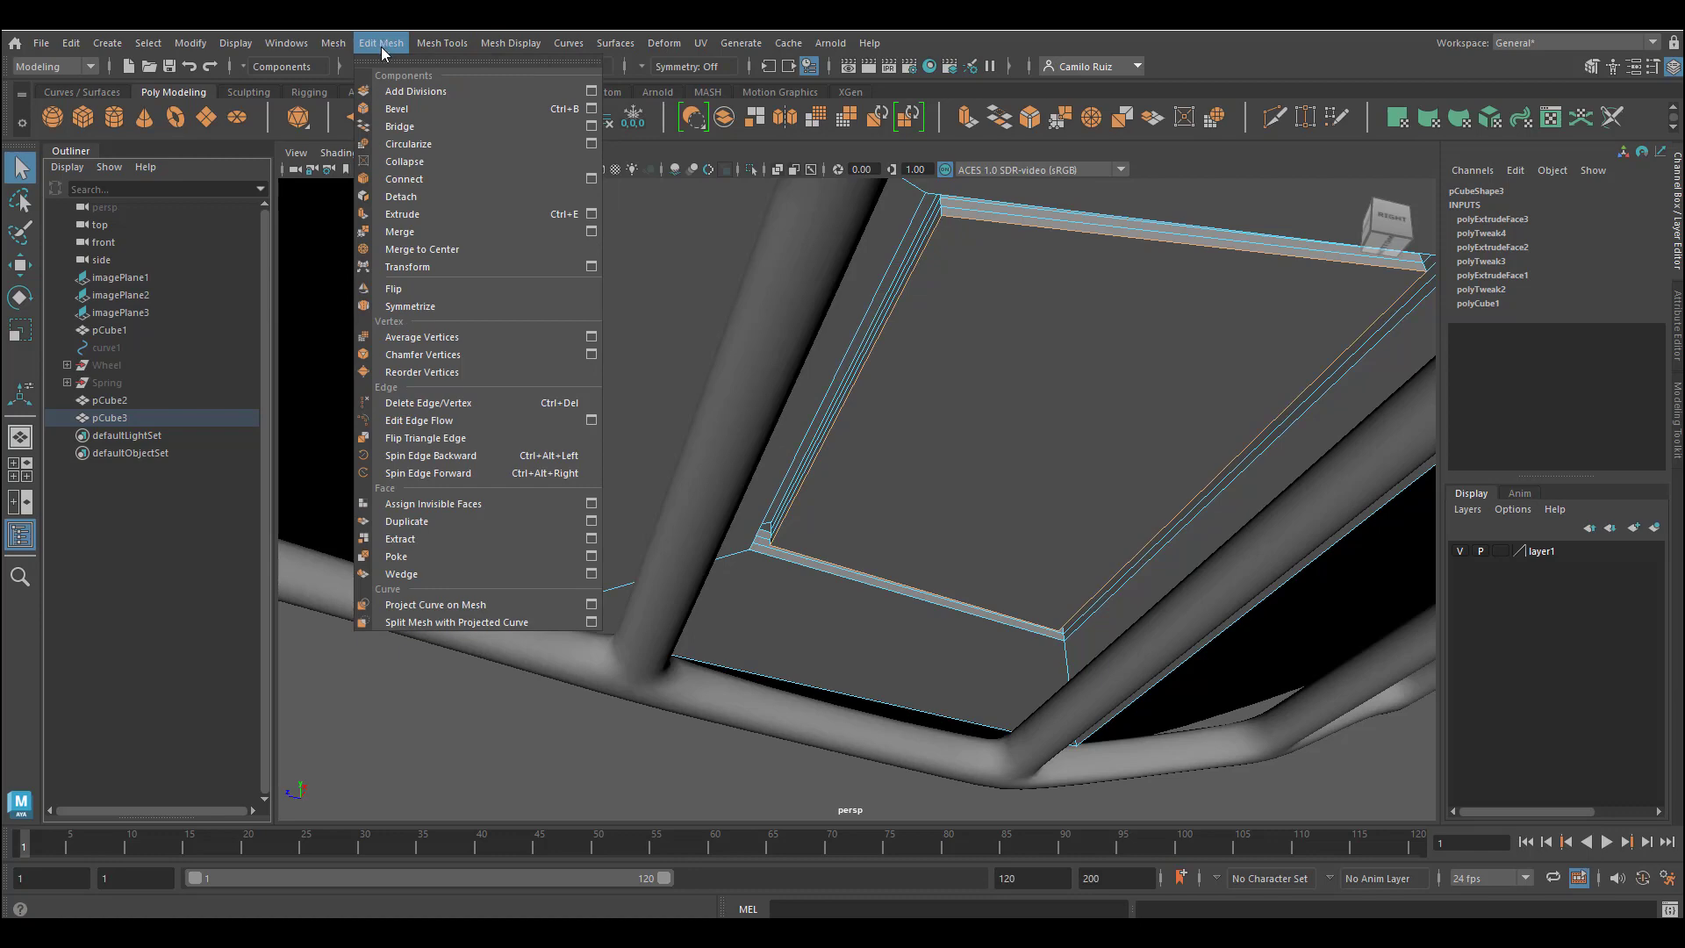
pyautogui.click(425, 109)
pyautogui.keyDown('alt'); pyautogui.moveTo(997, 245); pyautogui.dragTo(1083, 437); pyautogui.keyUp('alt')
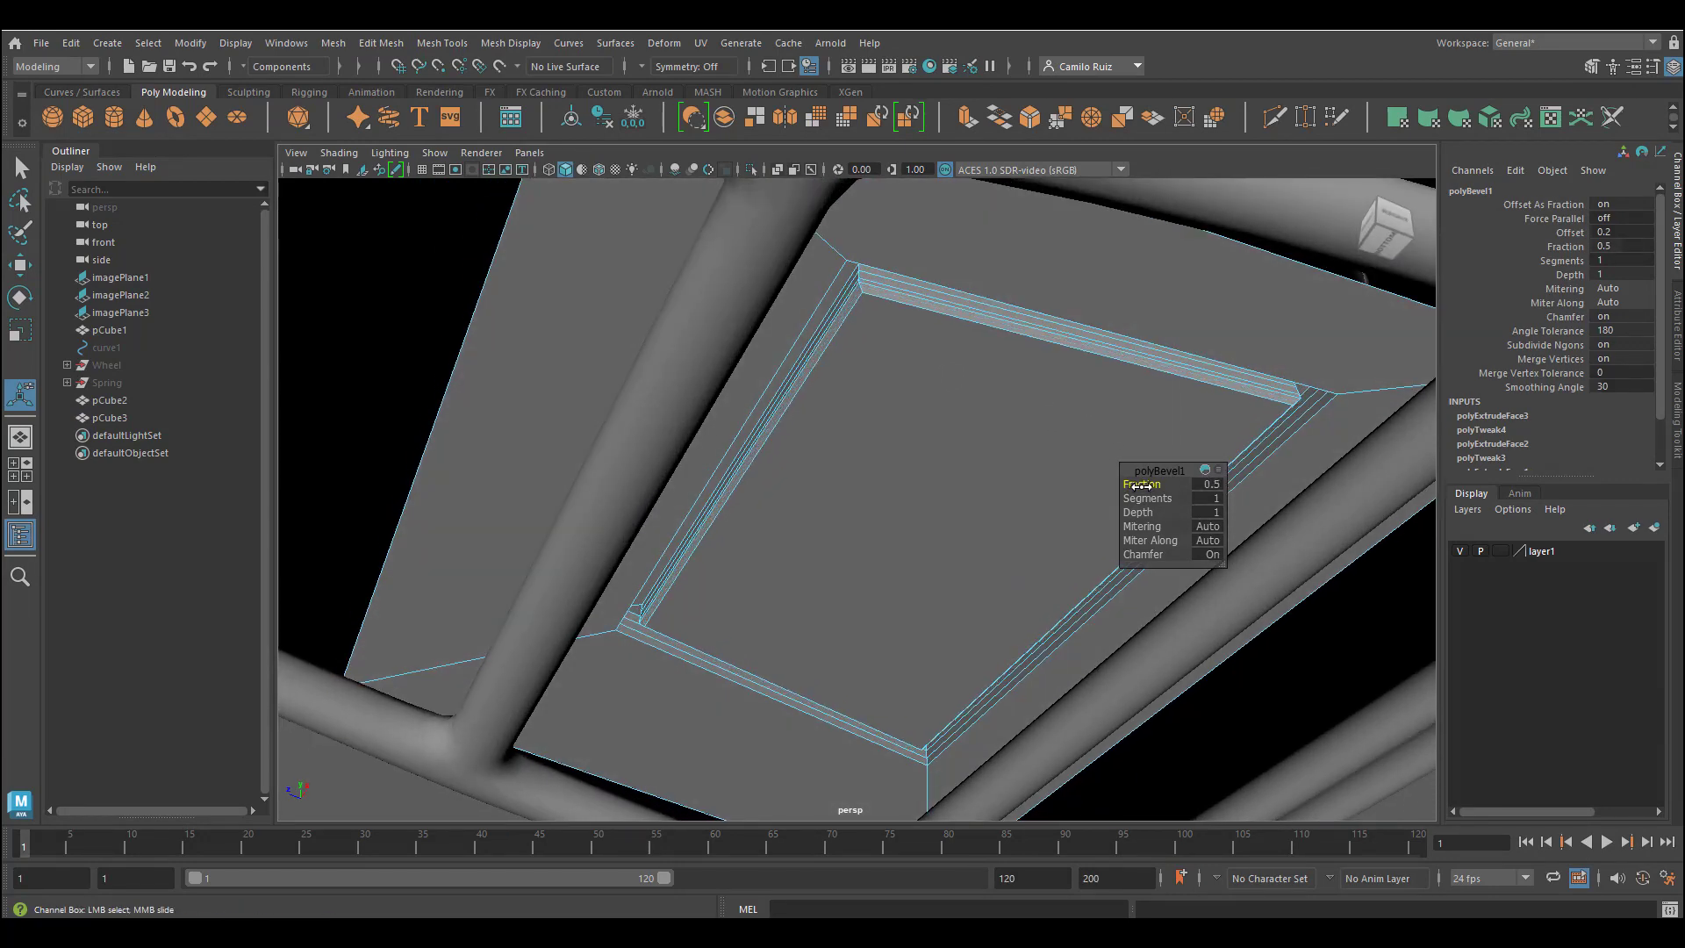
pyautogui.moveTo(1140, 486); pyautogui.dragTo(984, 511)
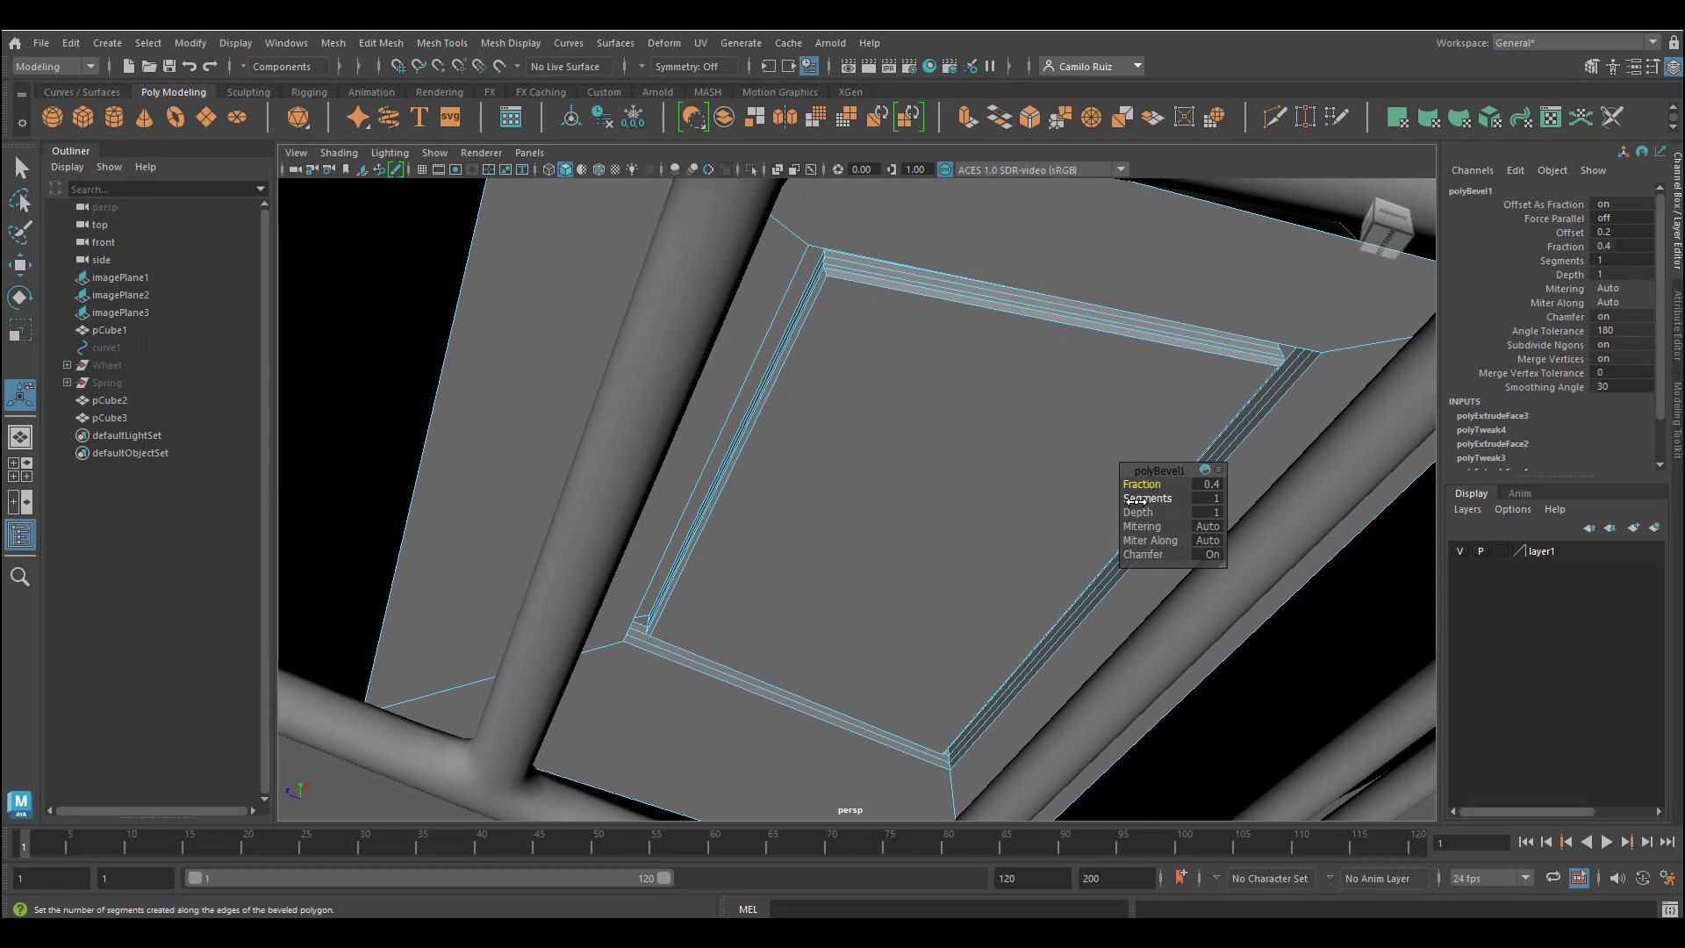
pyautogui.moveTo(1144, 499)
pyautogui.mouseDown()
pyautogui.moveTo(1163, 498)
pyautogui.moveTo(1143, 501)
pyautogui.mouseUp()
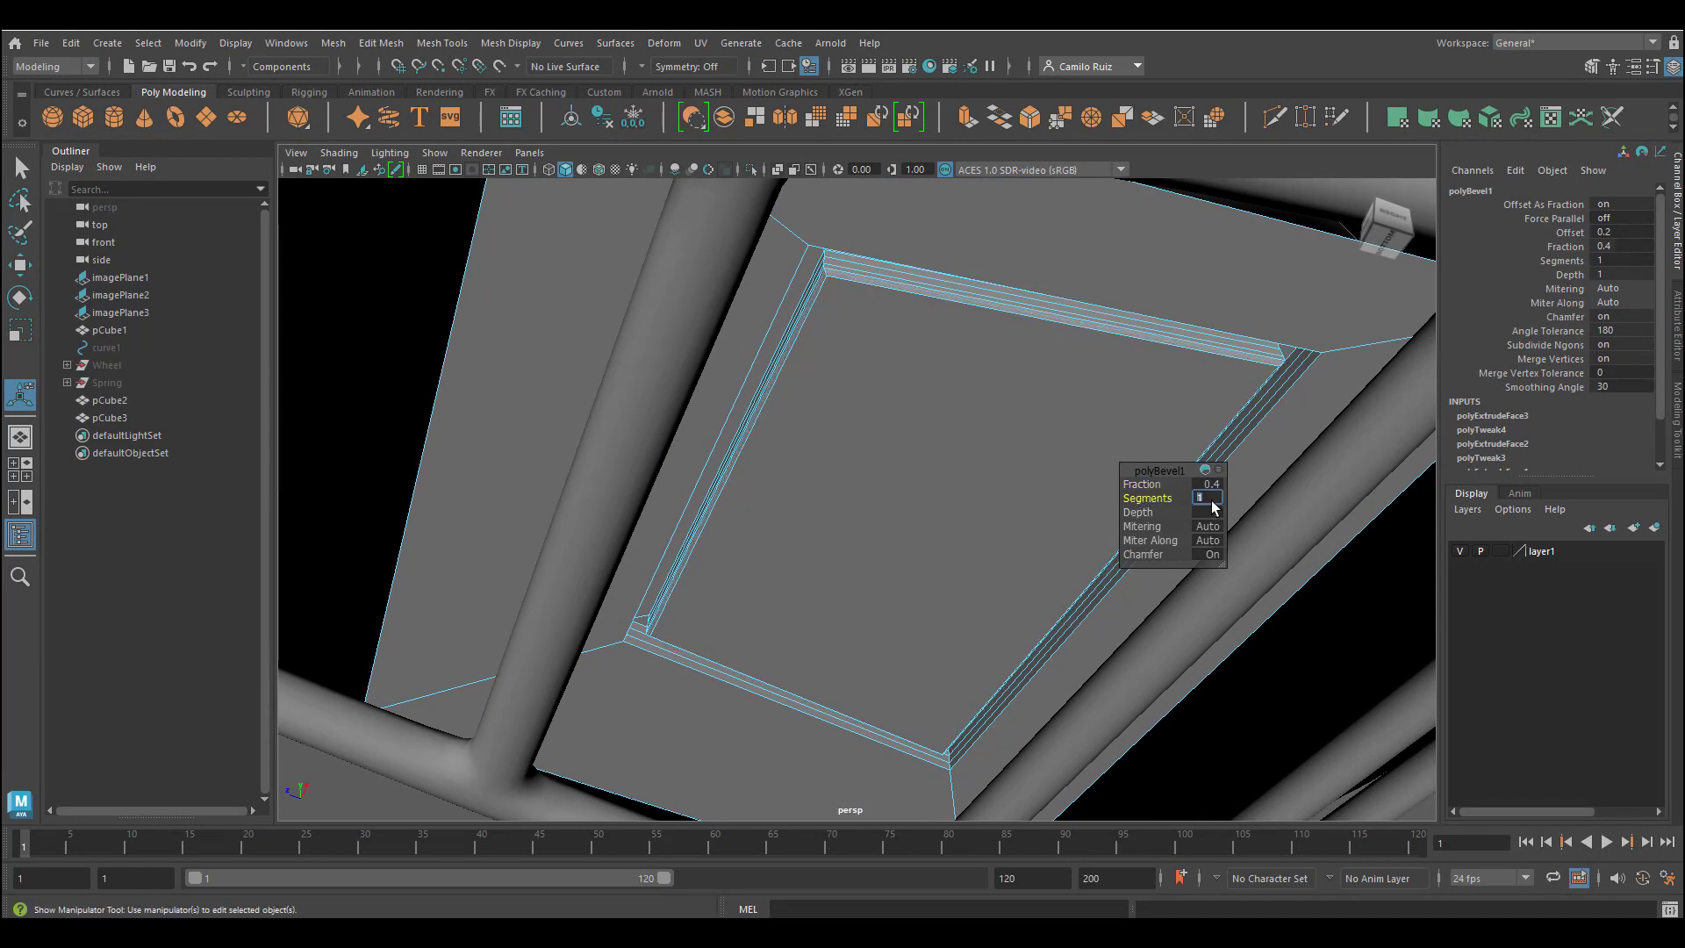
pyautogui.press('Return')
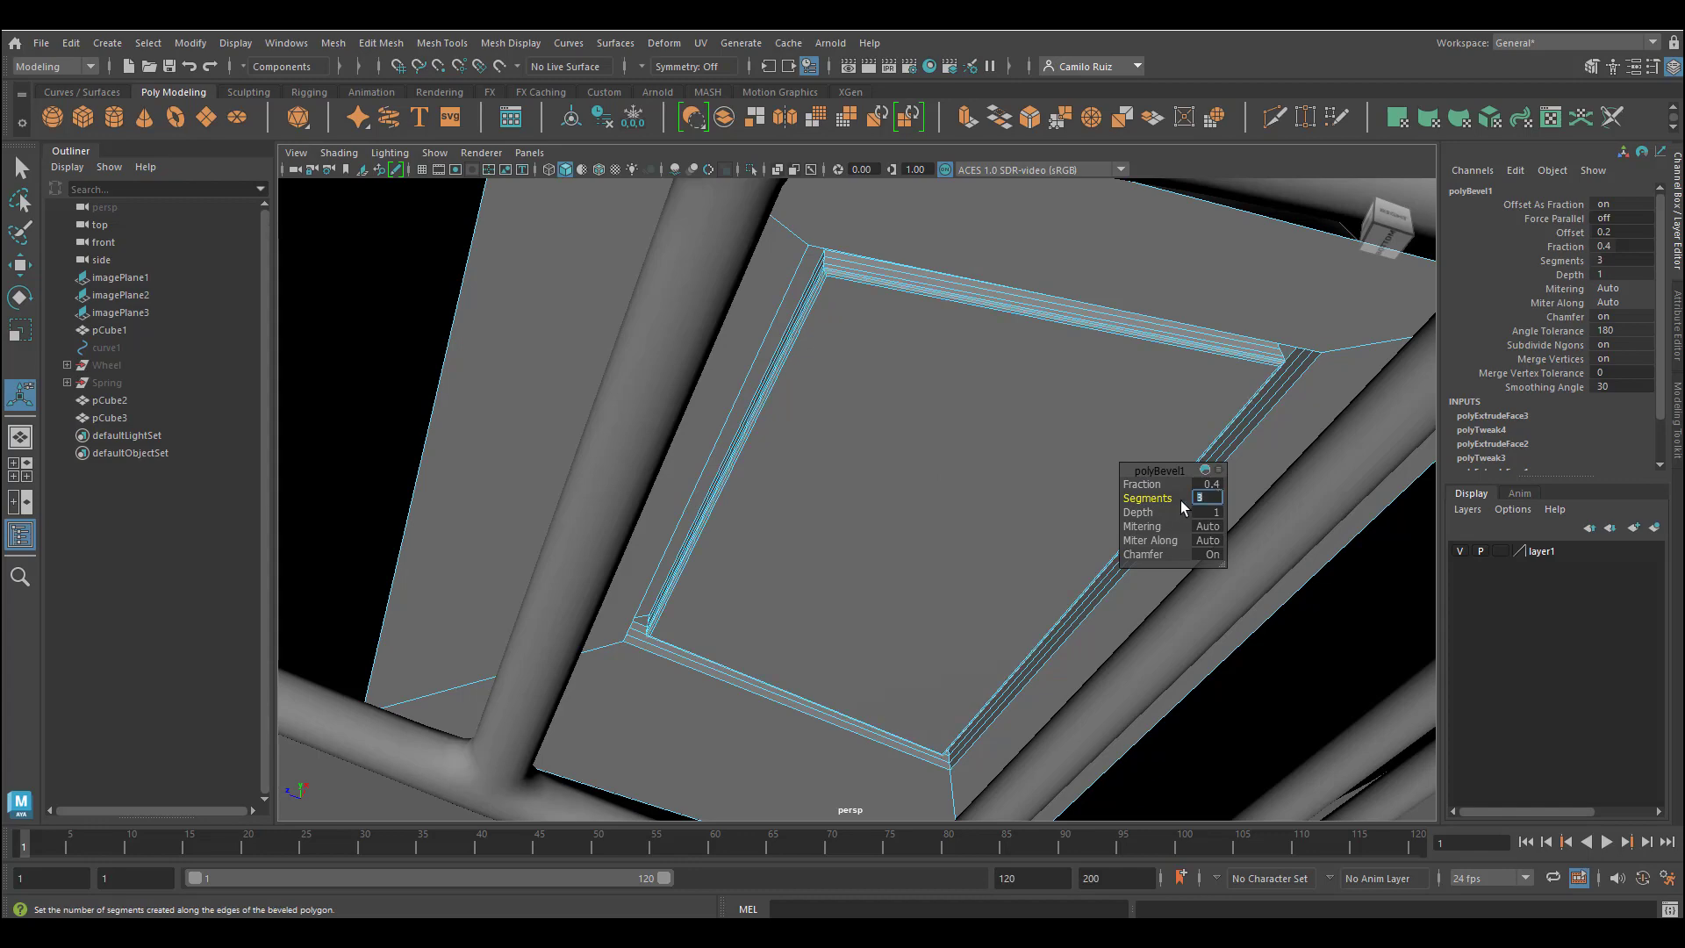
pyautogui.keyDown('alt'); pyautogui.moveTo(1215, 493); pyautogui.dragTo(1132, 487); pyautogui.keyUp('alt')
pyautogui.click(703, 688)
pyautogui.moveTo(851, 443); pyautogui.dragTo(921, 395, button='right')
pyautogui.keyDown('alt'); pyautogui.moveTo(922, 395); pyautogui.dragTo(741, 503); pyautogui.keyUp('alt')
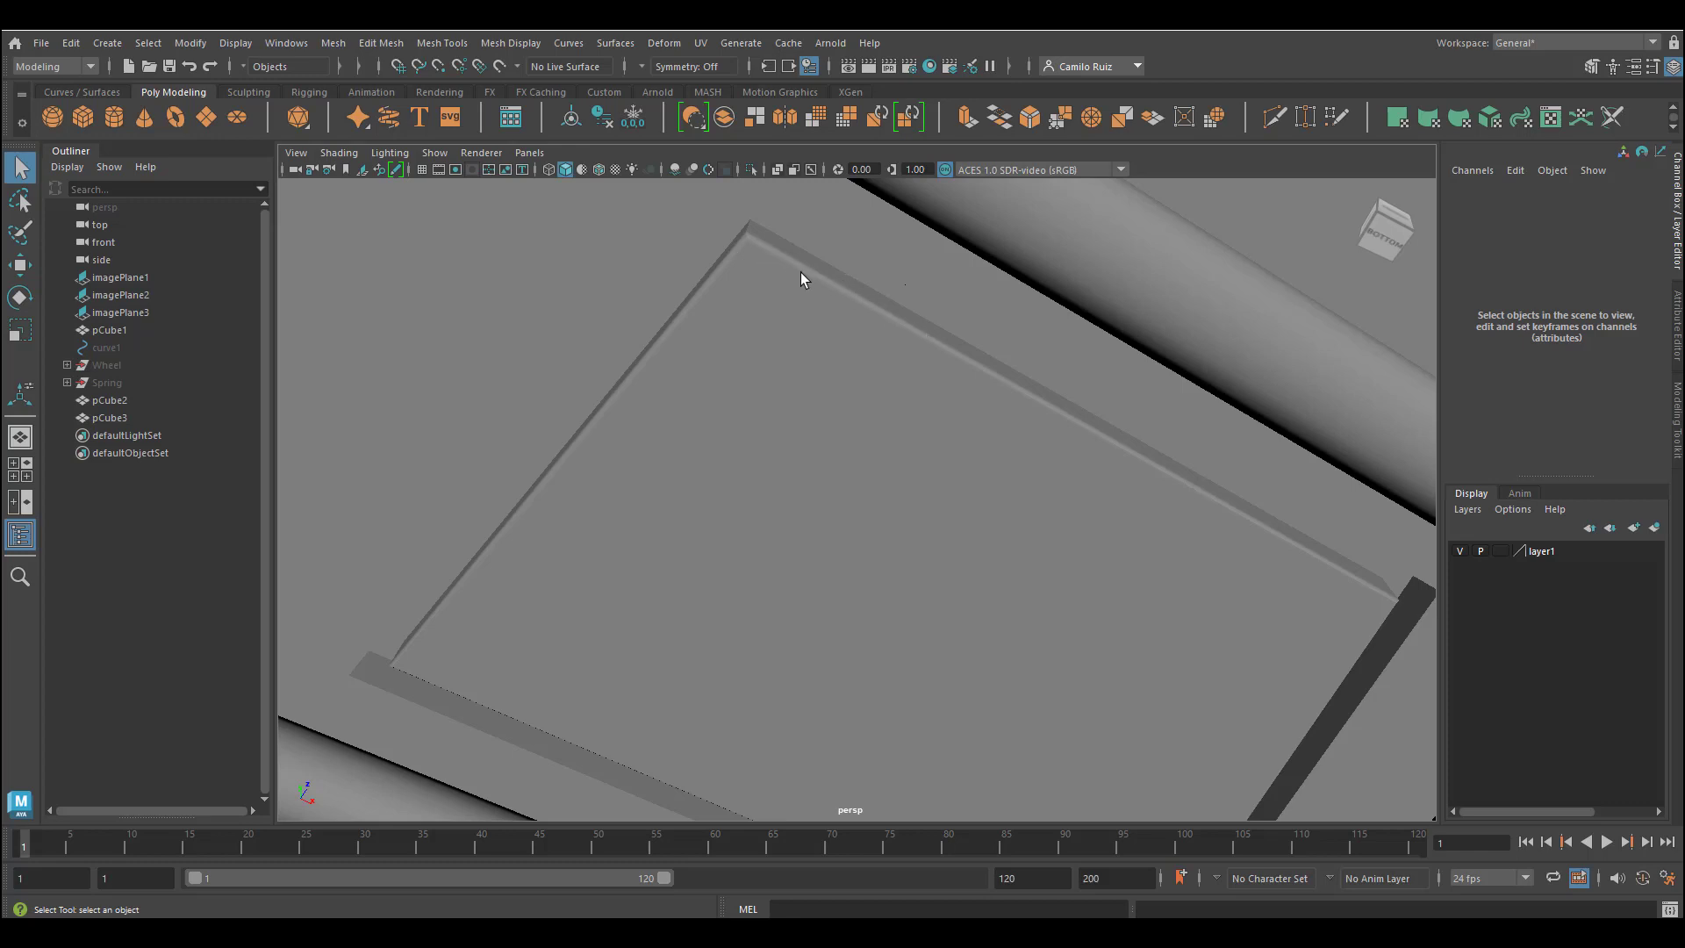
# Select the outer edge loop of the groove around the panel and bevel it with a fraction of 0.5 and 1 segment
pyautogui.keyDown('alt'); pyautogui.moveTo(665, 312); pyautogui.dragTo(509, 569); pyautogui.keyUp('alt')
pyautogui.moveTo(493, 571); pyautogui.dragTo(493, 384, button='right')
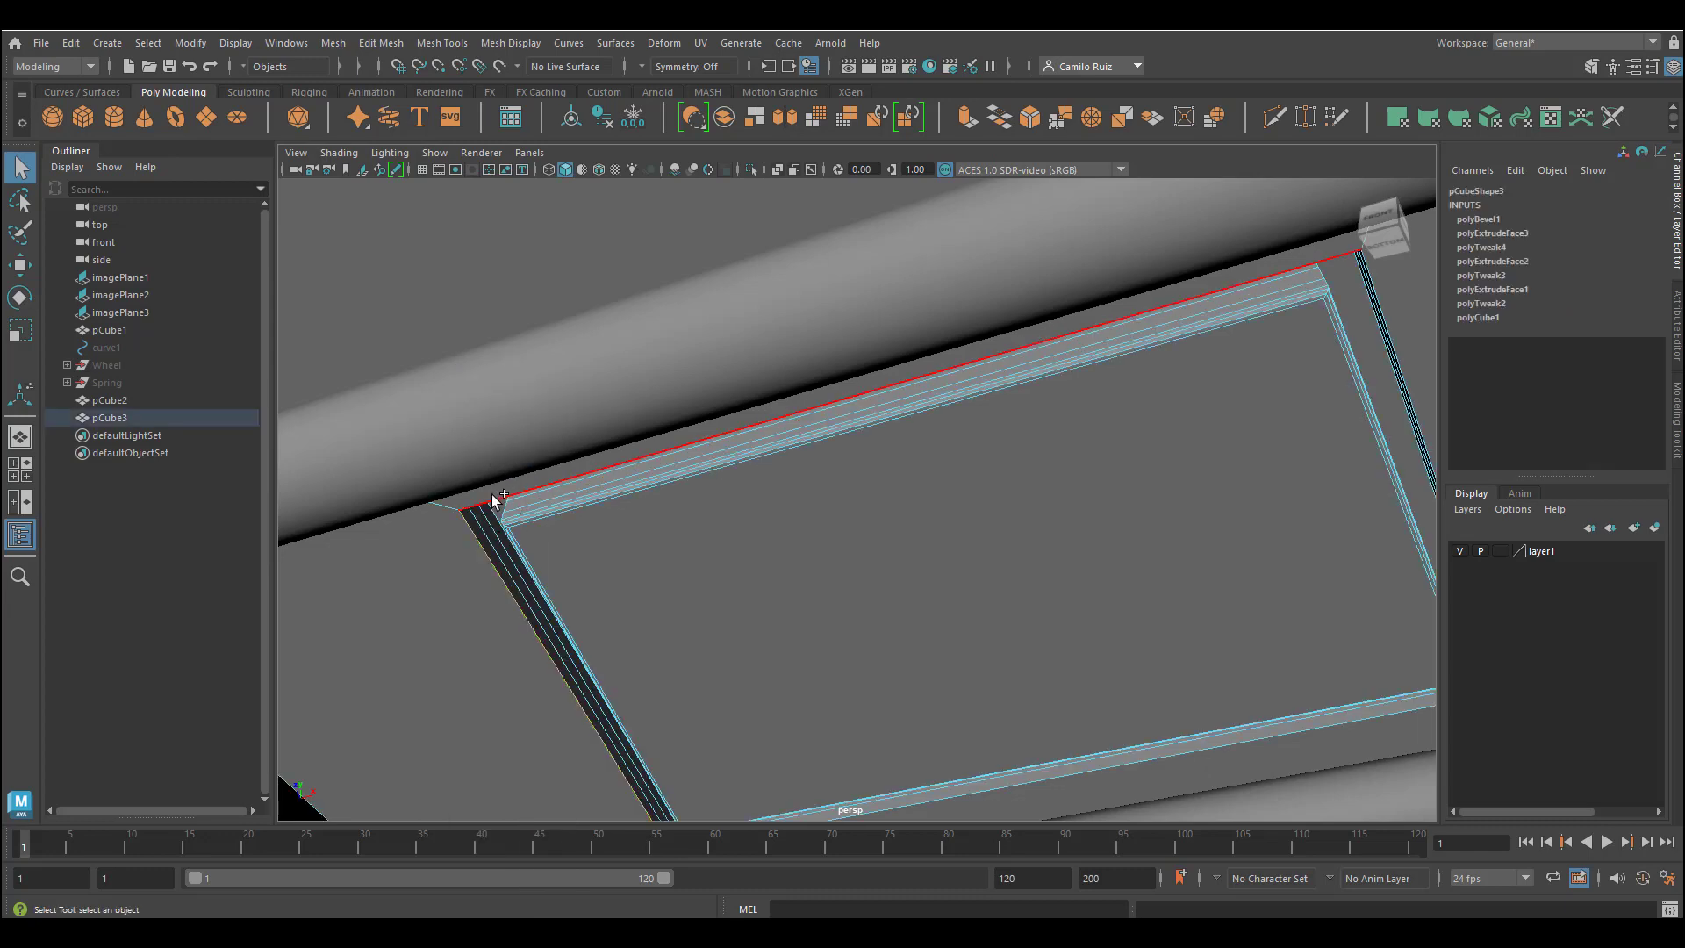
pyautogui.keyDown('alt'); pyautogui.moveTo(489, 495); pyautogui.dragTo(676, 553, button='middle'); pyautogui.keyUp('alt')
pyautogui.keyDown('alt'); pyautogui.moveTo(1145, 432); pyautogui.dragTo(1057, 595, button='middle'); pyautogui.keyUp('alt')
pyautogui.click(1054, 603)
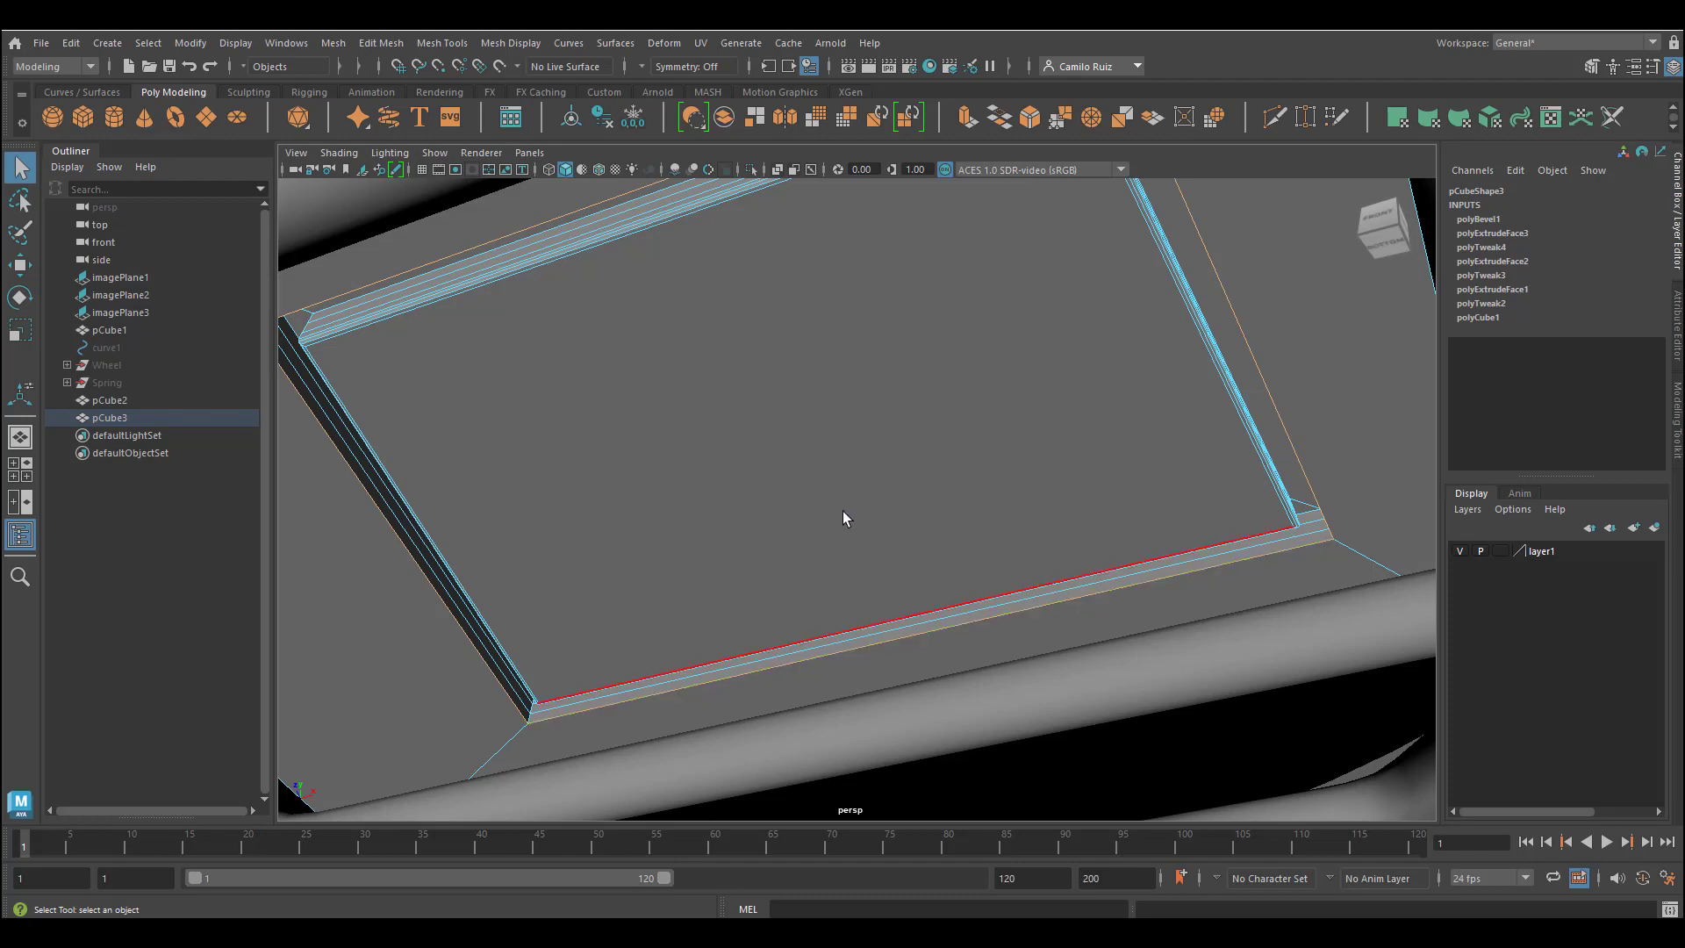
pyautogui.keyDown('alt'); pyautogui.moveTo(808, 493); pyautogui.dragTo(944, 523, button='middle'); pyautogui.keyUp('alt')
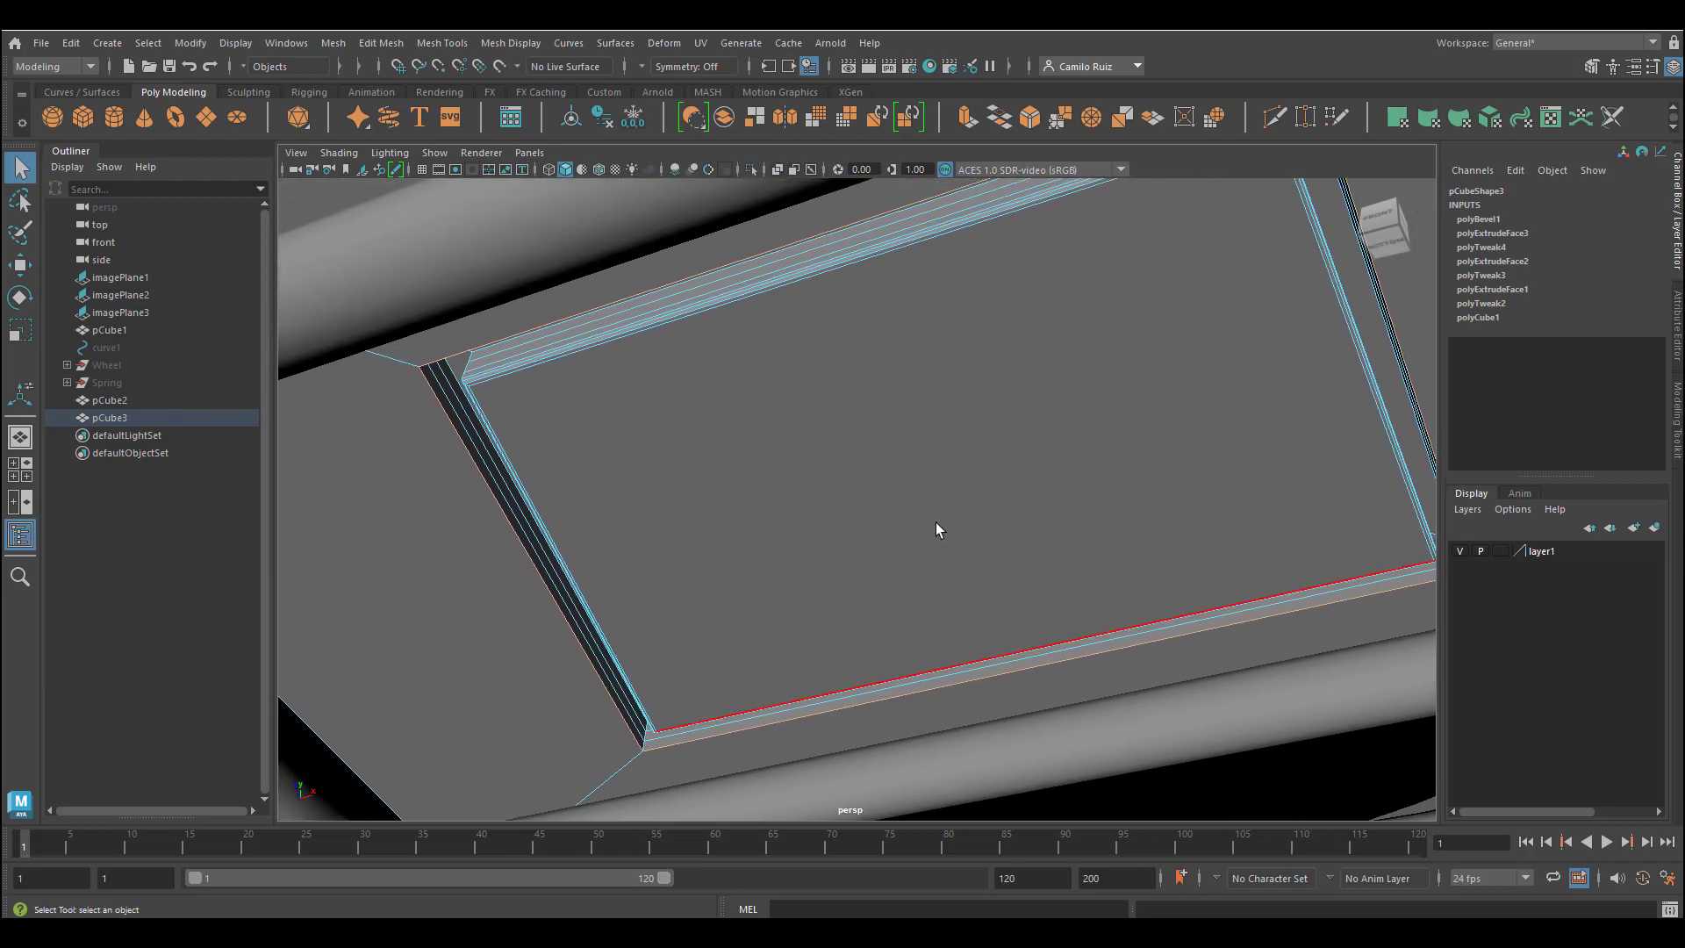
pyautogui.hotkey('ctrl', 'b')
pyautogui.keyDown('alt'); pyautogui.moveTo(779, 546); pyautogui.dragTo(1043, 574); pyautogui.keyUp('alt')
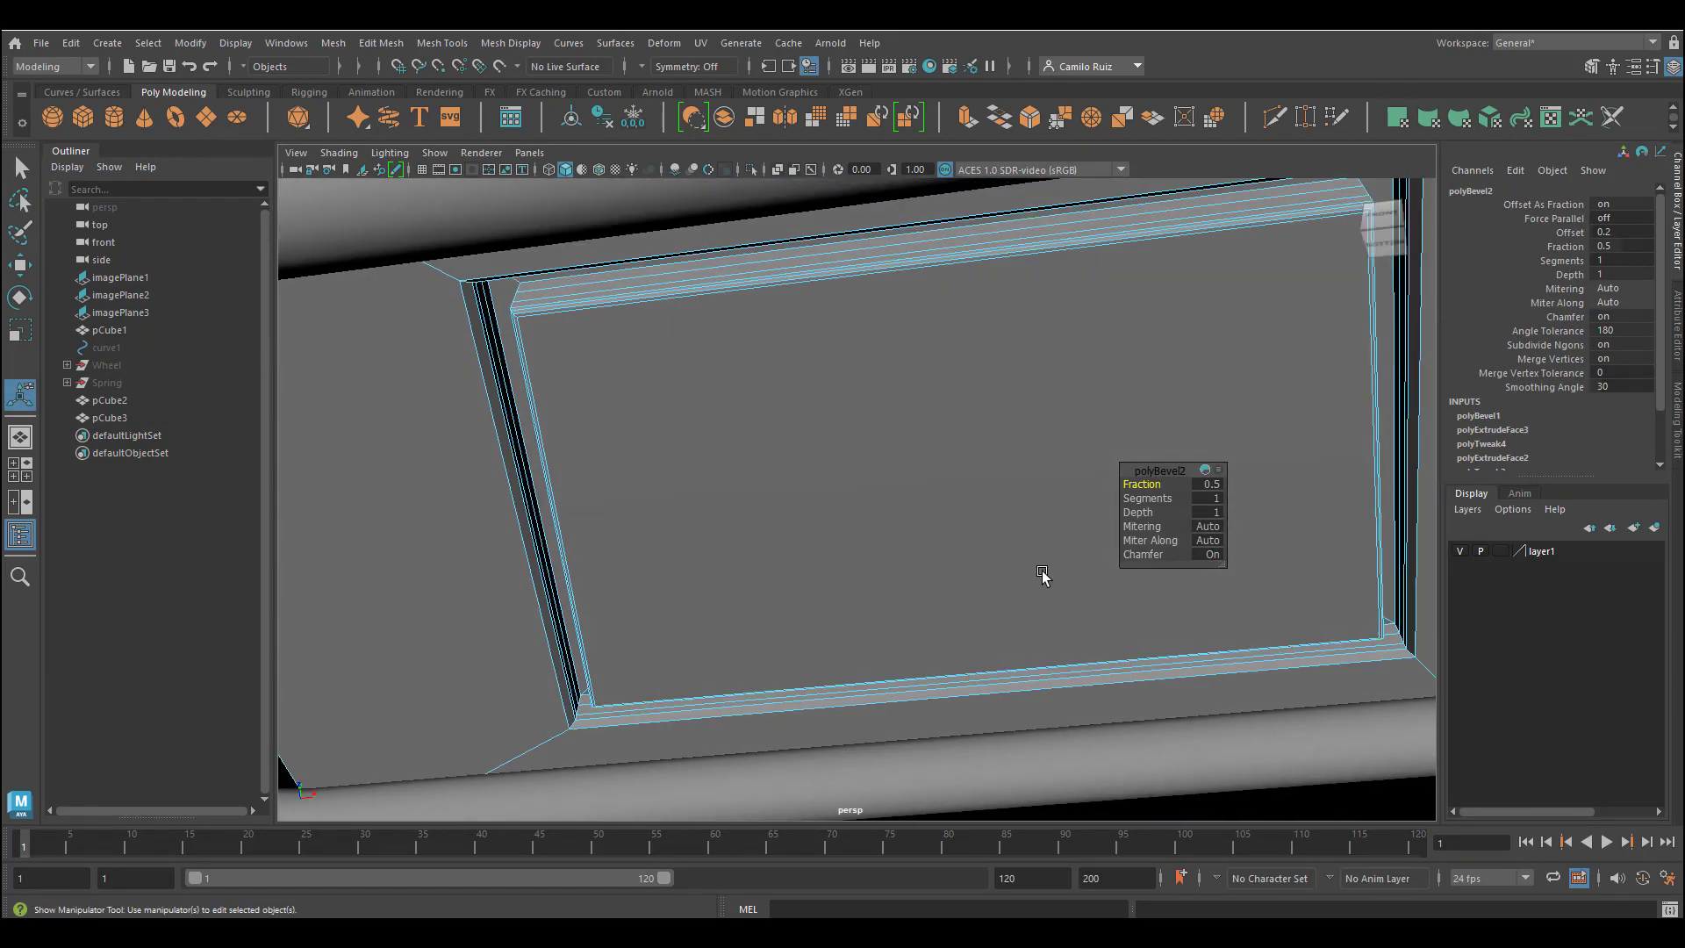
pyautogui.moveTo(566, 443); pyautogui.dragTo(561, 399, button='right')
pyautogui.keyDown('alt'); pyautogui.moveTo(444, 430); pyautogui.dragTo(934, 530); pyautogui.keyUp('alt')
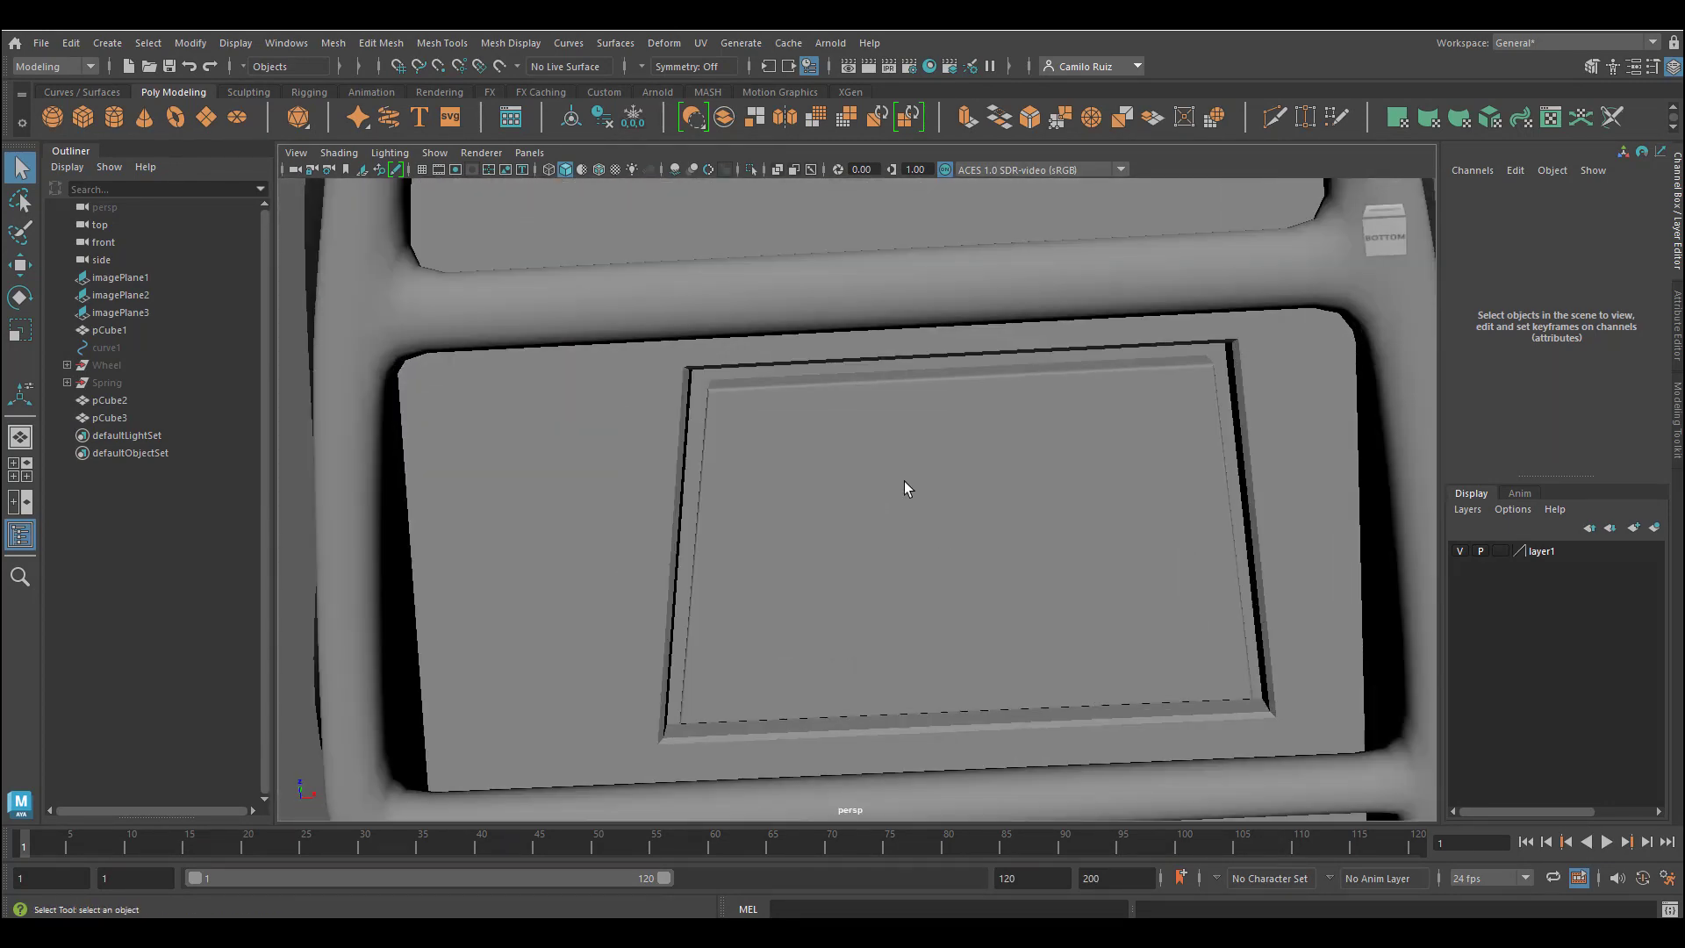
# Switch the underbody block to vertex editing and display the scene in wireframe
pyautogui.click(733, 428)
pyautogui.moveTo(741, 422); pyautogui.dragTo(744, 375, button='right')
pyautogui.moveTo(689, 384); pyautogui.dragTo(699, 429, button='right')
pyautogui.moveTo(688, 380)
pyautogui.mouseDown(button='right')
pyautogui.moveTo(692, 362)
pyautogui.moveTo(659, 382)
pyautogui.mouseUp(button='right')
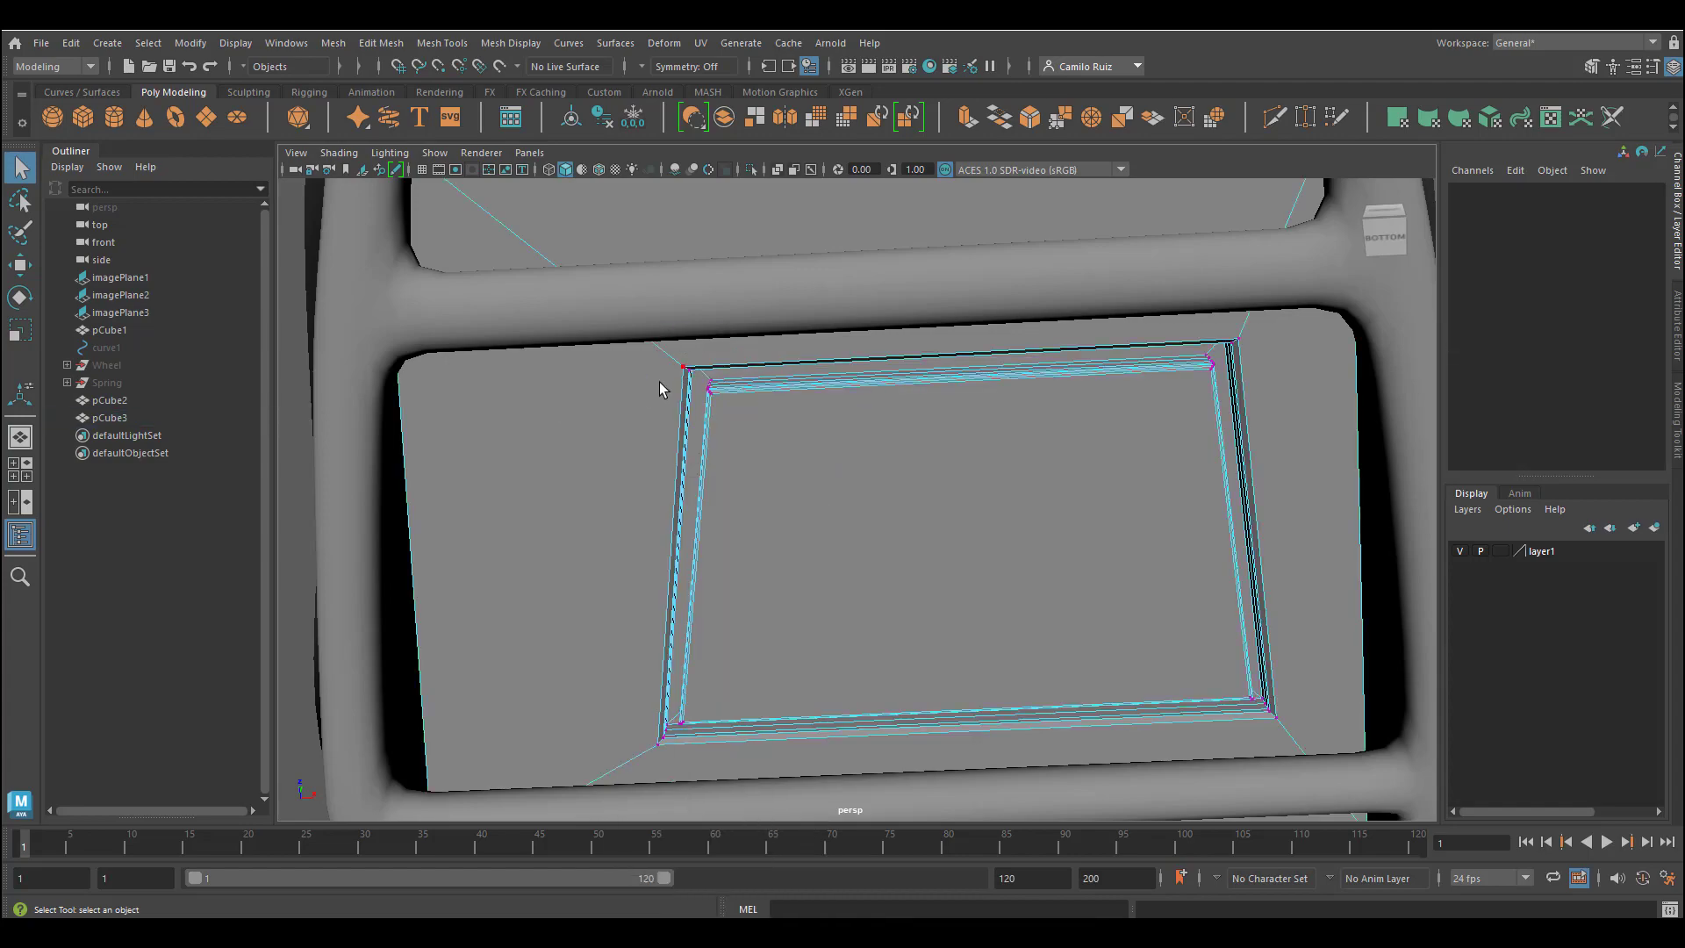
pyautogui.press('4')
pyautogui.keyDown('alt'); pyautogui.moveTo(660, 388); pyautogui.dragTo(765, 365); pyautogui.keyUp('alt')
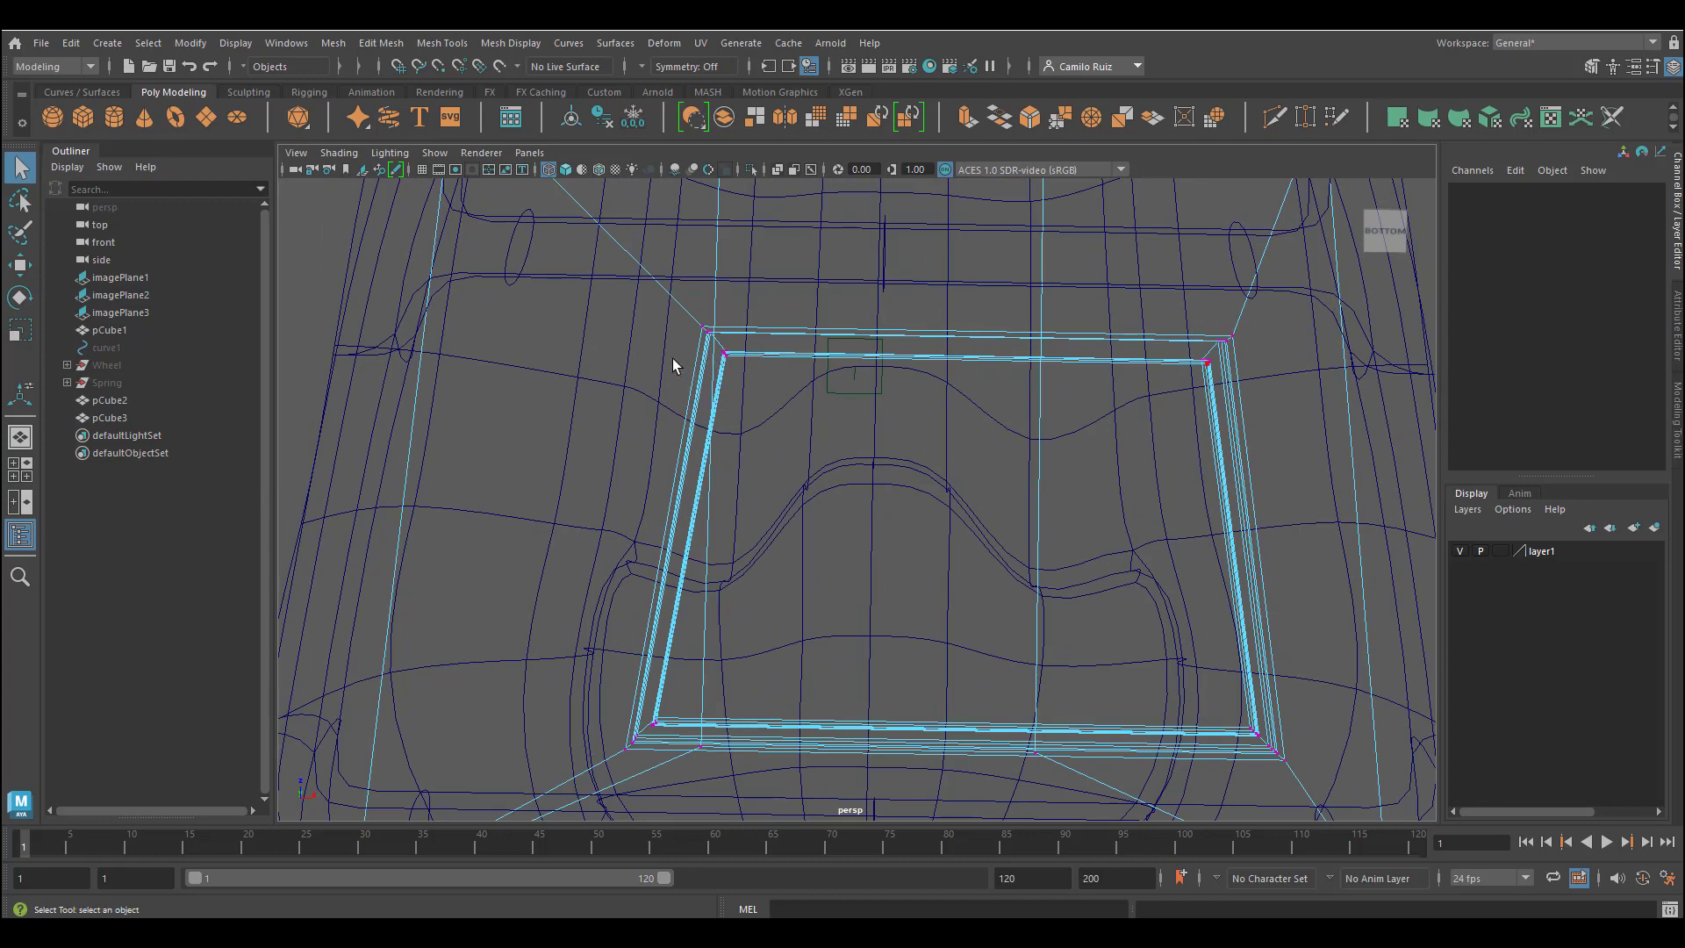
# Scale the vertex clusters at the panel groove's corners closer together to narrow the groove, then restore shaded display
pyautogui.moveTo(678, 314); pyautogui.dragTo(711, 344)
pyautogui.keyDown('alt'); pyautogui.moveTo(711, 345); pyautogui.dragTo(648, 477); pyautogui.keyUp('alt')
pyautogui.click(20, 329)
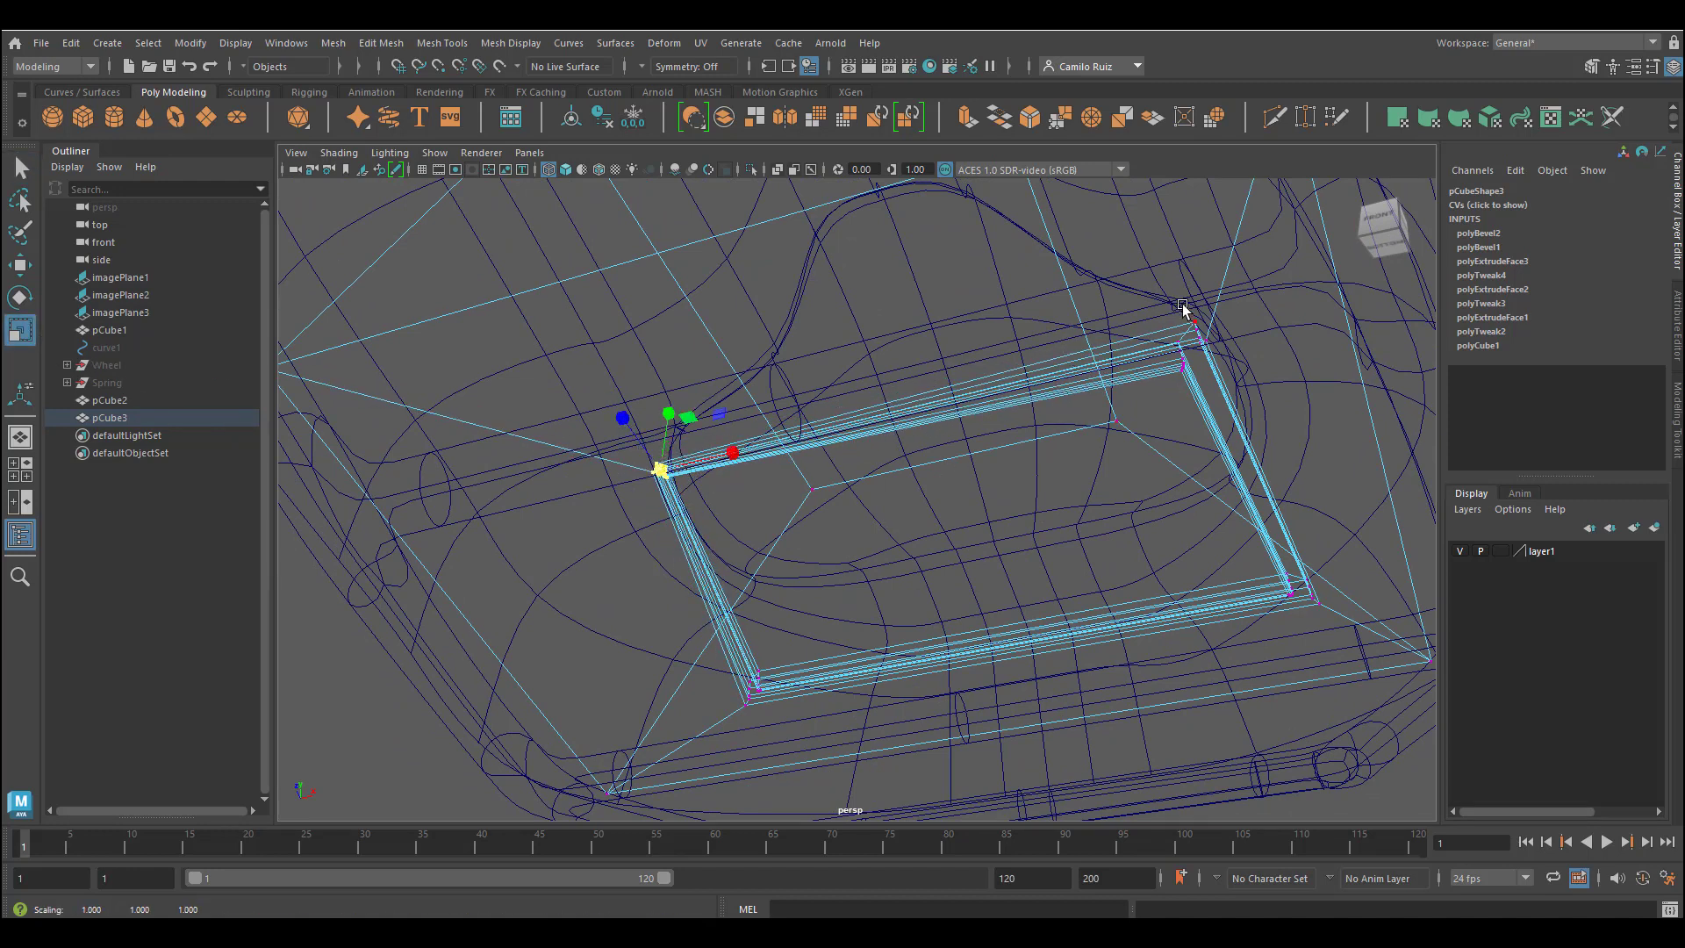
pyautogui.keyDown('alt'); pyautogui.moveTo(1158, 303); pyautogui.dragTo(1129, 343); pyautogui.keyUp('alt')
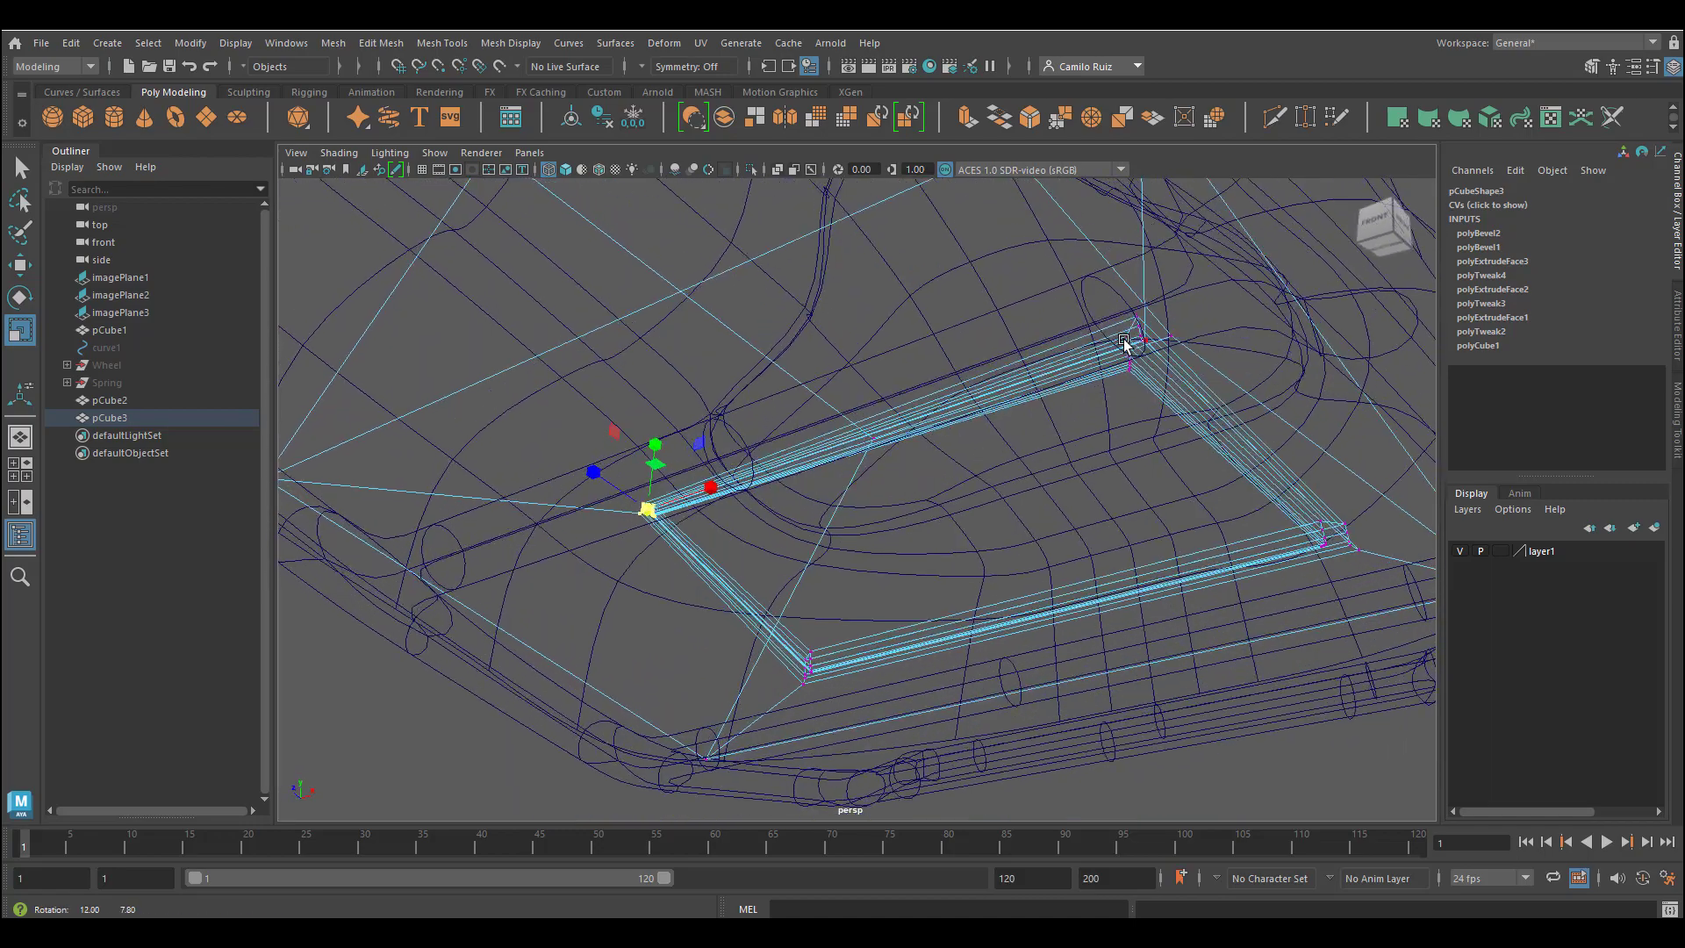
pyautogui.moveTo(1107, 282); pyautogui.dragTo(817, 575)
pyautogui.moveTo(817, 562); pyautogui.dragTo(881, 659)
pyautogui.moveTo(851, 613); pyautogui.dragTo(847, 621)
pyautogui.moveTo(847, 622)
pyautogui.keyDown('alt'); pyautogui.mouseDown()
pyautogui.moveTo(995, 488)
pyautogui.moveTo(959, 326)
pyautogui.moveTo(1056, 383)
pyautogui.moveTo(979, 368)
pyautogui.mouseUp(); pyautogui.keyUp('alt')
pyautogui.press('5')
pyautogui.keyDown('alt'); pyautogui.moveTo(832, 322); pyautogui.dragTo(933, 454, button='middle'); pyautogui.keyUp('alt')
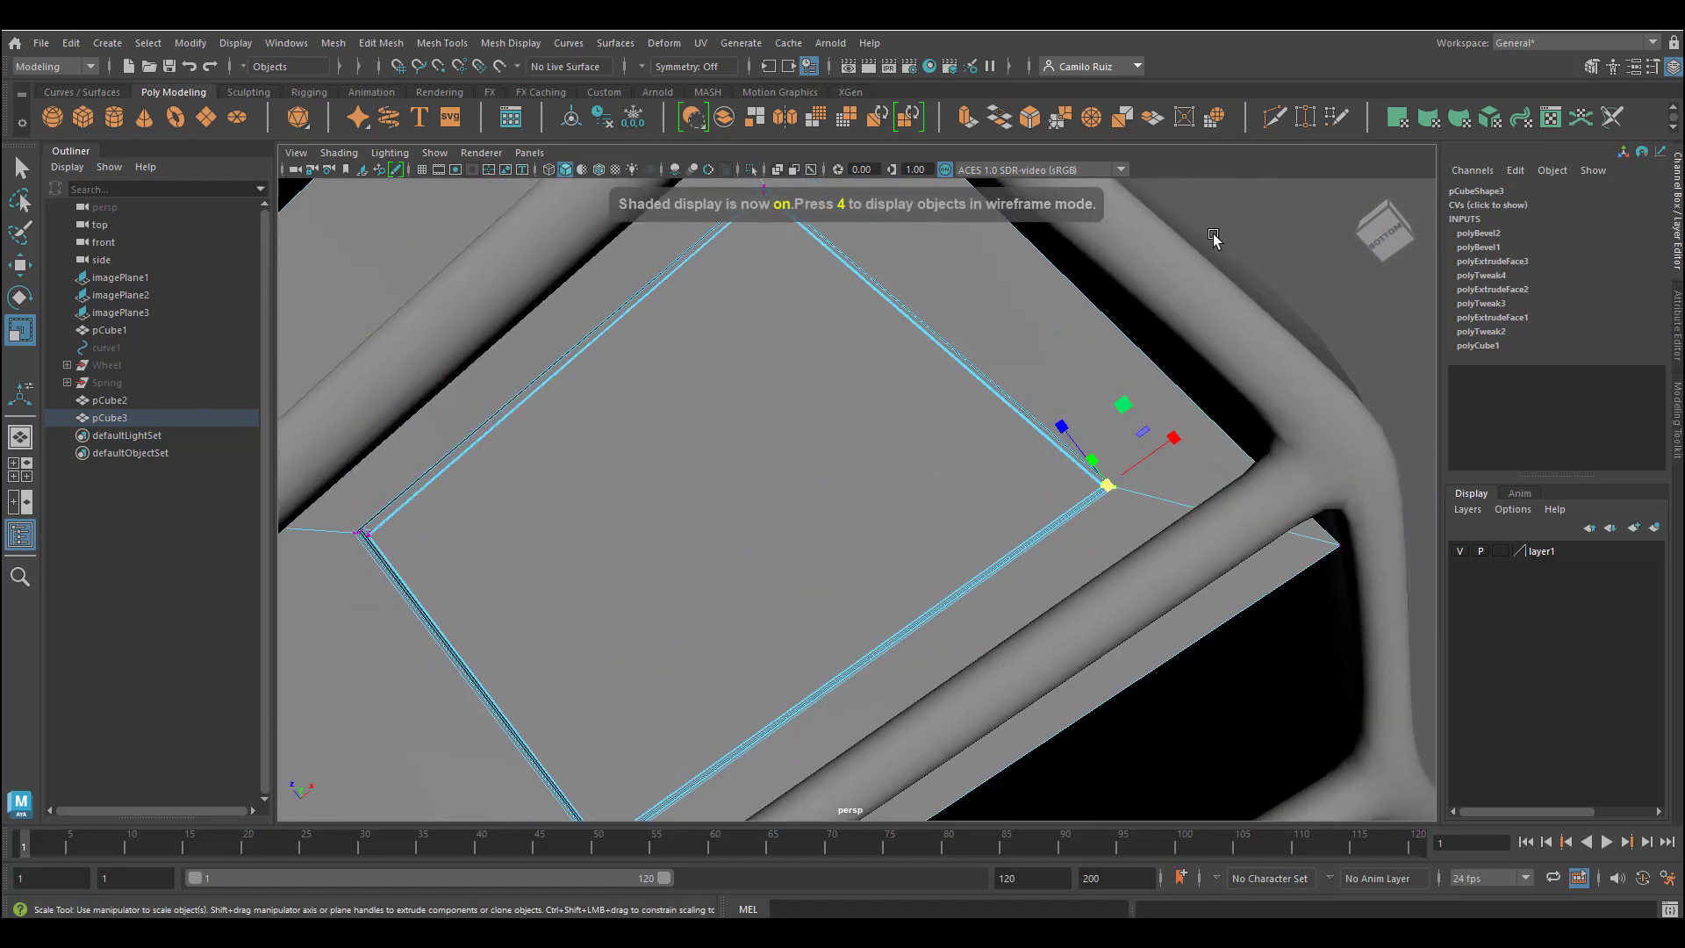
# Return to object mode and inspect the grooved panel and underbody block from several angles
pyautogui.click(1213, 237)
pyautogui.moveTo(1071, 318); pyautogui.dragTo(1119, 284, button='right')
pyautogui.moveTo(1068, 364); pyautogui.dragTo(1141, 337, button='right')
pyautogui.click(1229, 264)
pyautogui.scroll(-3, 1040, 397)
pyautogui.keyDown('alt'); pyautogui.moveTo(1040, 396); pyautogui.dragTo(665, 456); pyautogui.keyUp('alt')
pyautogui.keyDown('alt'); pyautogui.moveTo(955, 460); pyautogui.dragTo(903, 566); pyautogui.keyUp('alt')
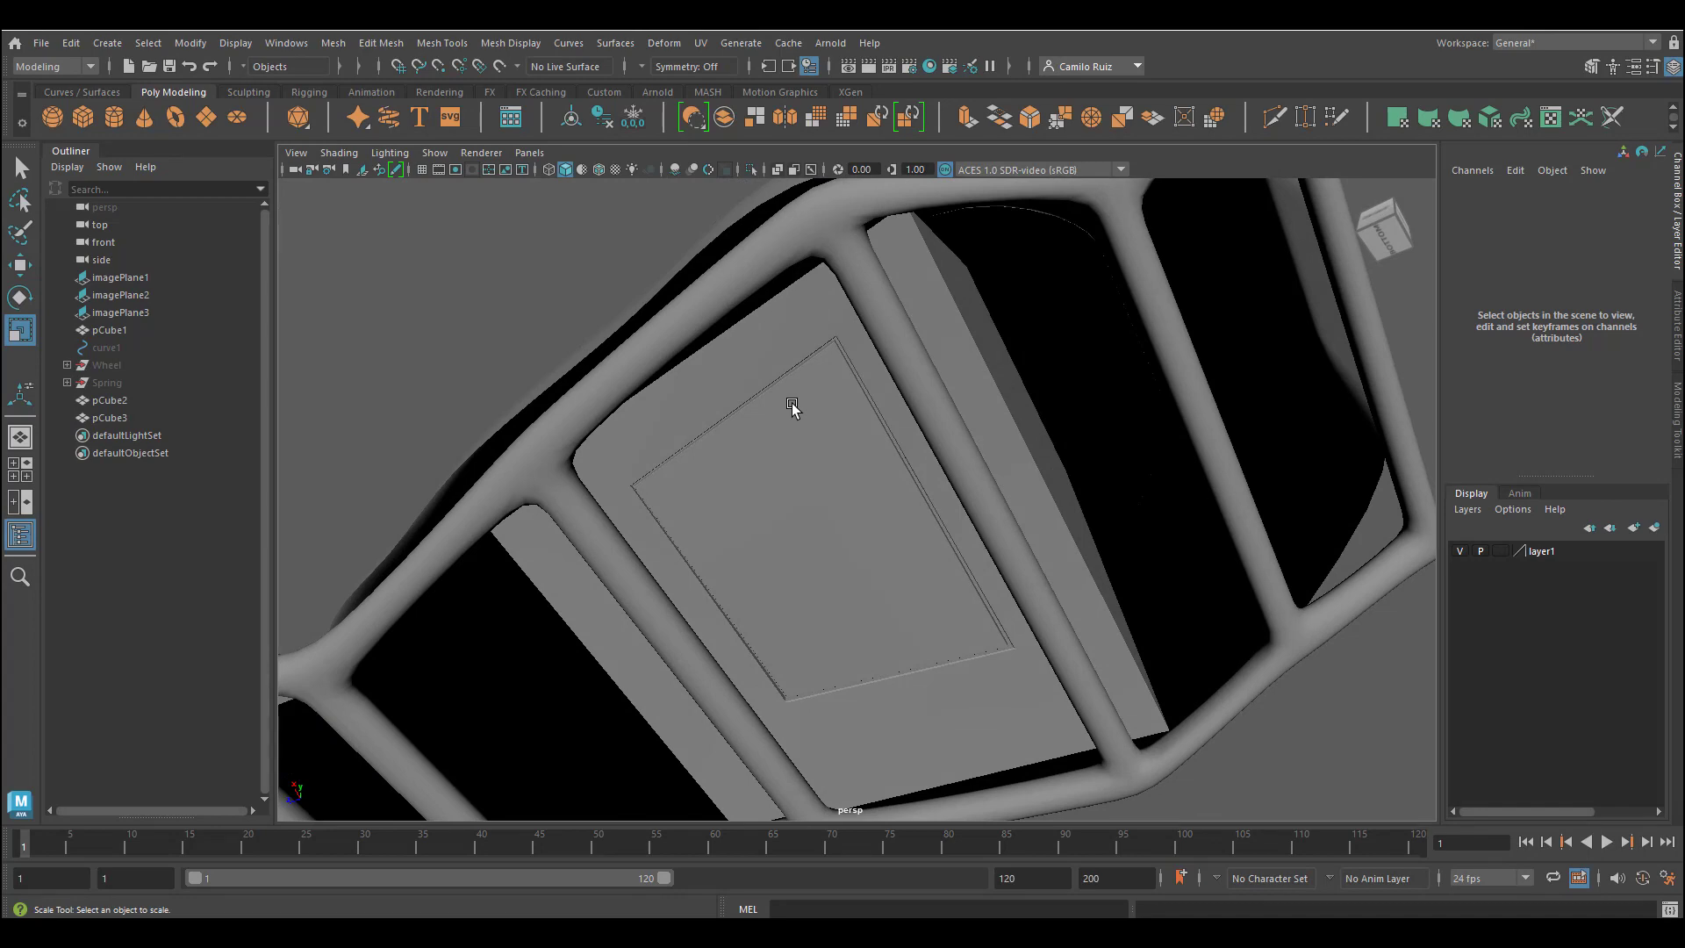
pyautogui.keyDown('alt'); pyautogui.moveTo(816, 471); pyautogui.dragTo(693, 476); pyautogui.keyUp('alt')
pyautogui.keyDown('alt'); pyautogui.moveTo(758, 389); pyautogui.dragTo(796, 562); pyautogui.keyUp('alt')
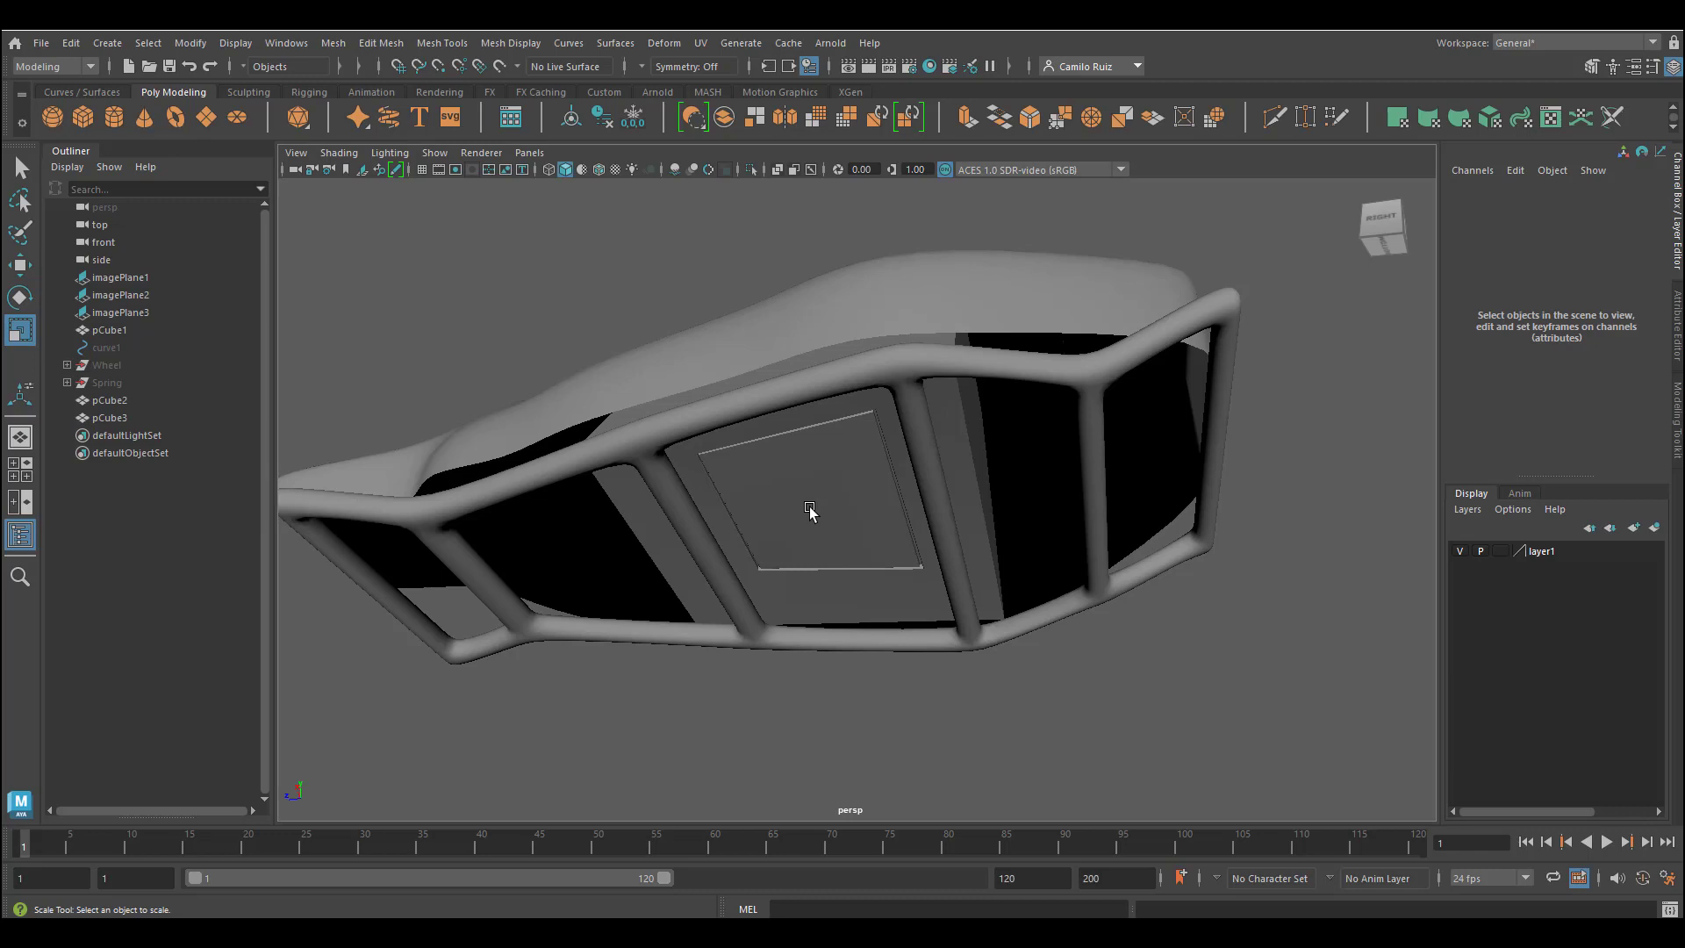
pyautogui.keyDown('alt'); pyautogui.moveTo(804, 511); pyautogui.dragTo(701, 491); pyautogui.keyUp('alt')
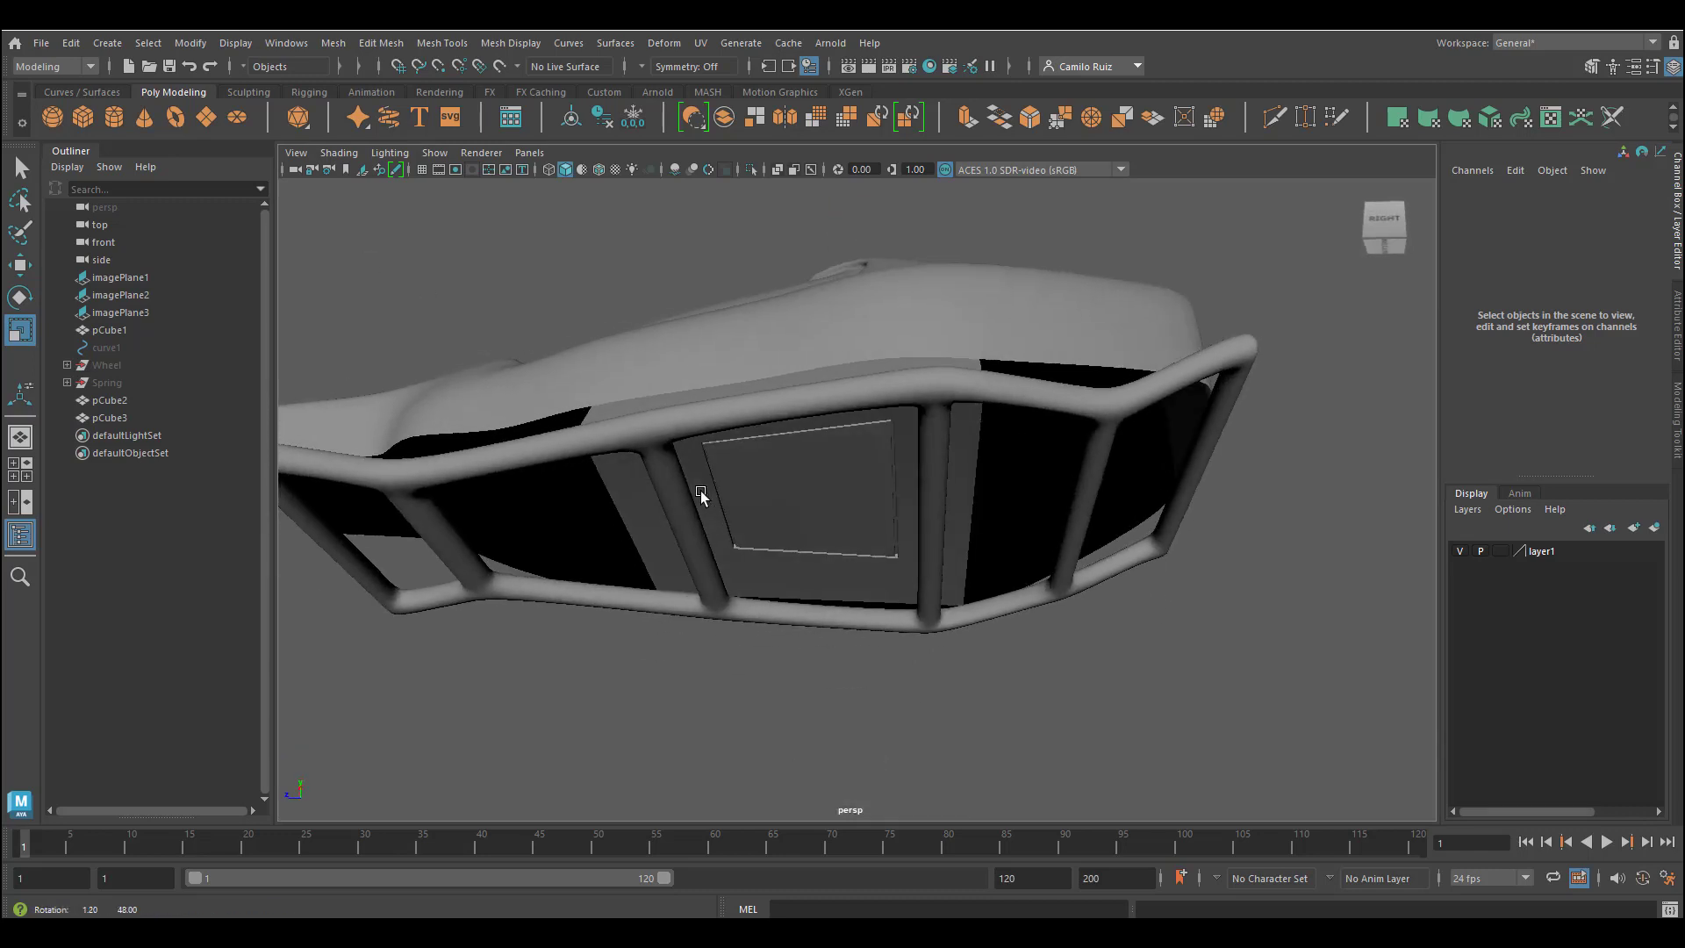
# Create a polygon cylinder and move it up above the vehicle body to about 8.48 on Y
pyautogui.click(114, 116)
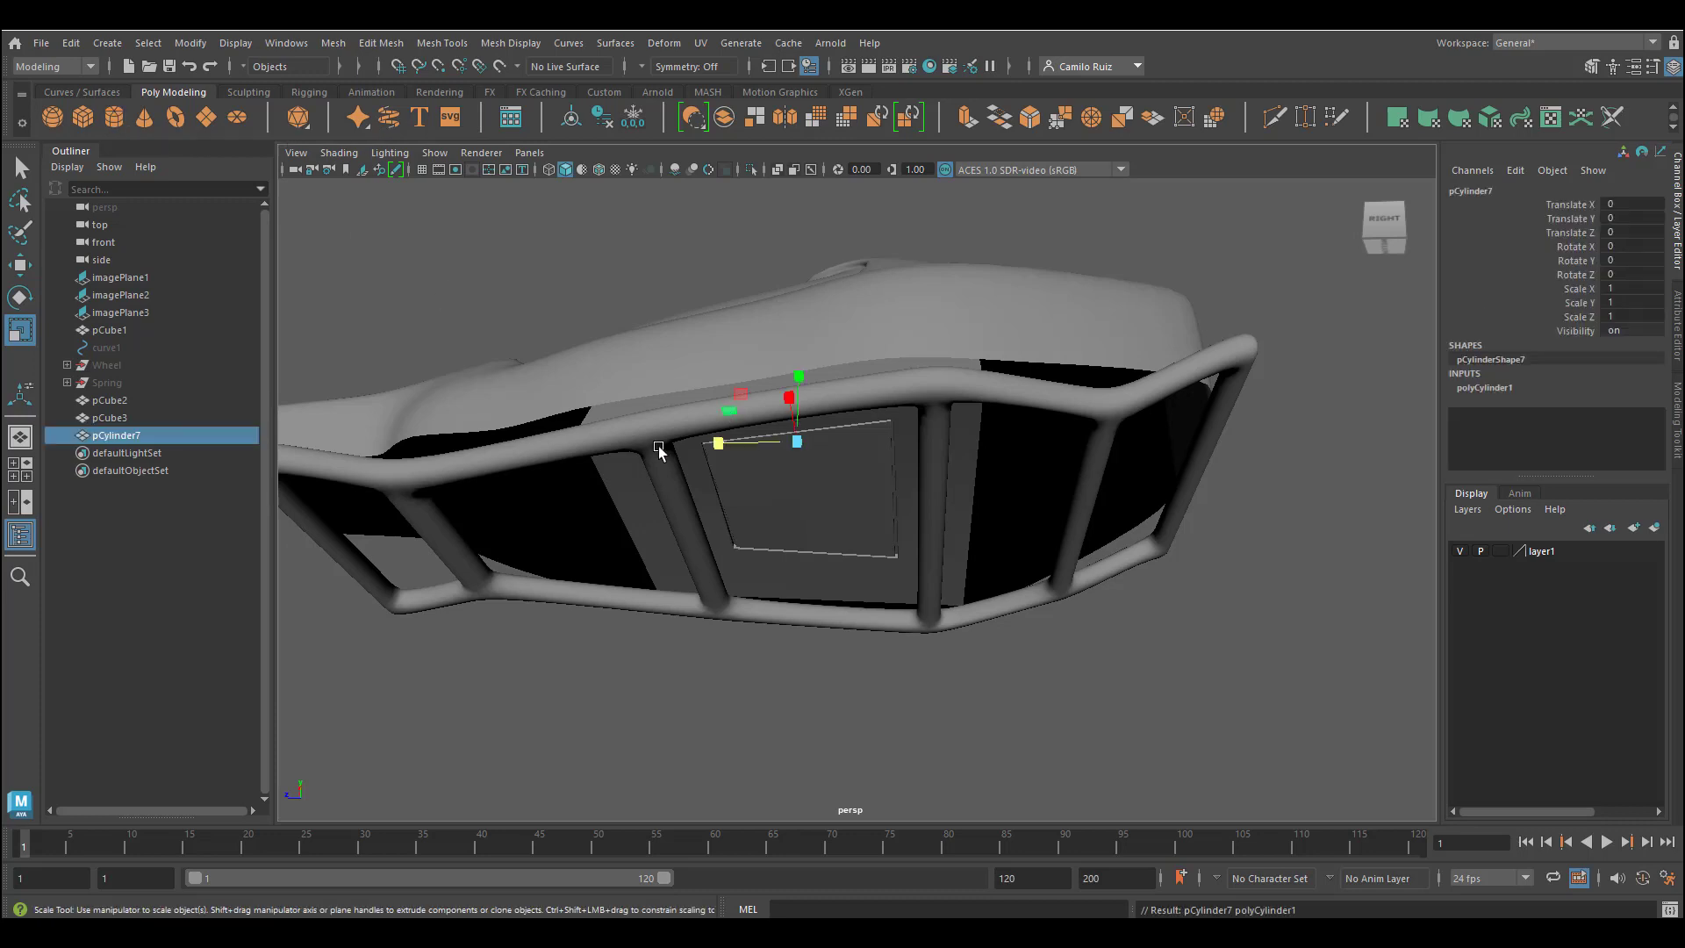
pyautogui.click(22, 265)
pyautogui.keyDown('alt'); pyautogui.moveTo(784, 410); pyautogui.dragTo(790, 459); pyautogui.keyUp('alt')
pyautogui.moveTo(794, 303); pyautogui.dragTo(797, 184)
pyautogui.keyDown('alt'); pyautogui.moveTo(823, 373); pyautogui.dragTo(841, 727, button='middle'); pyautogui.keyUp('alt')
pyautogui.moveTo(817, 528); pyautogui.dragTo(827, 278)
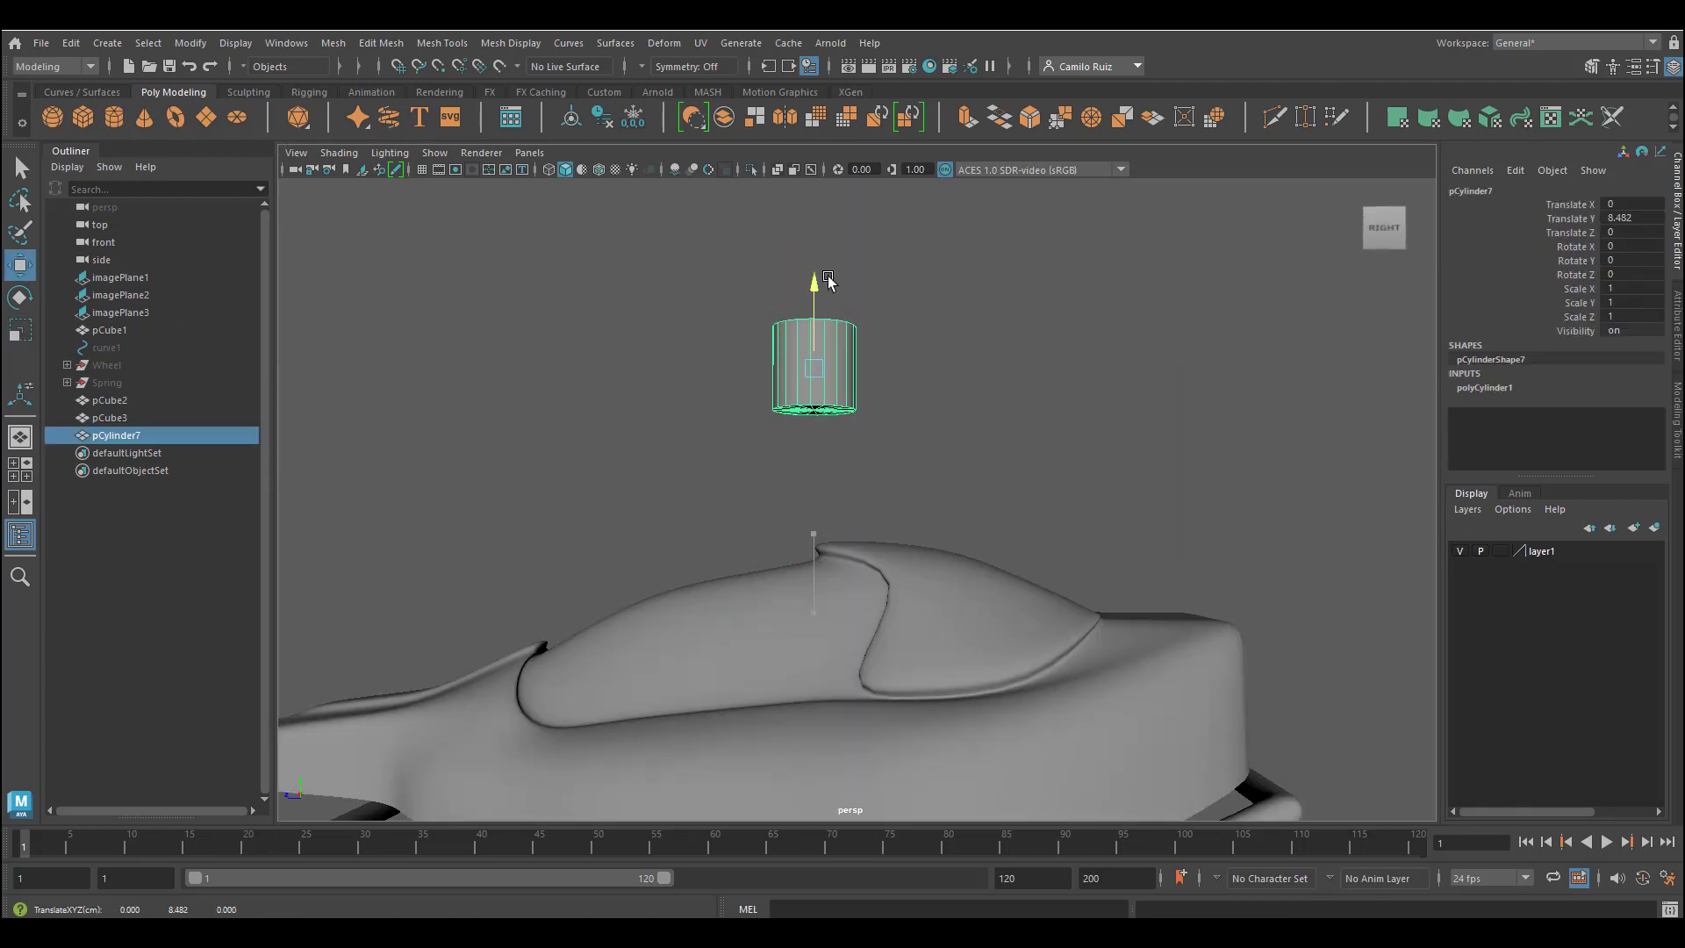
pyautogui.moveTo(851, 383)
pyautogui.keyDown('alt'); pyautogui.mouseDown()
pyautogui.moveTo(861, 456)
pyautogui.moveTo(857, 412)
pyautogui.mouseUp(); pyautogui.keyUp('alt')
pyautogui.press('e')
pyautogui.moveTo(801, 325); pyautogui.dragTo(801, 360)
pyautogui.hotkey('ctrl', 'z')
# Set the cylinder's Z rotation to 90 so that its caps face sideways
pyautogui.click(1624, 247)
pyautogui.click(1622, 273)
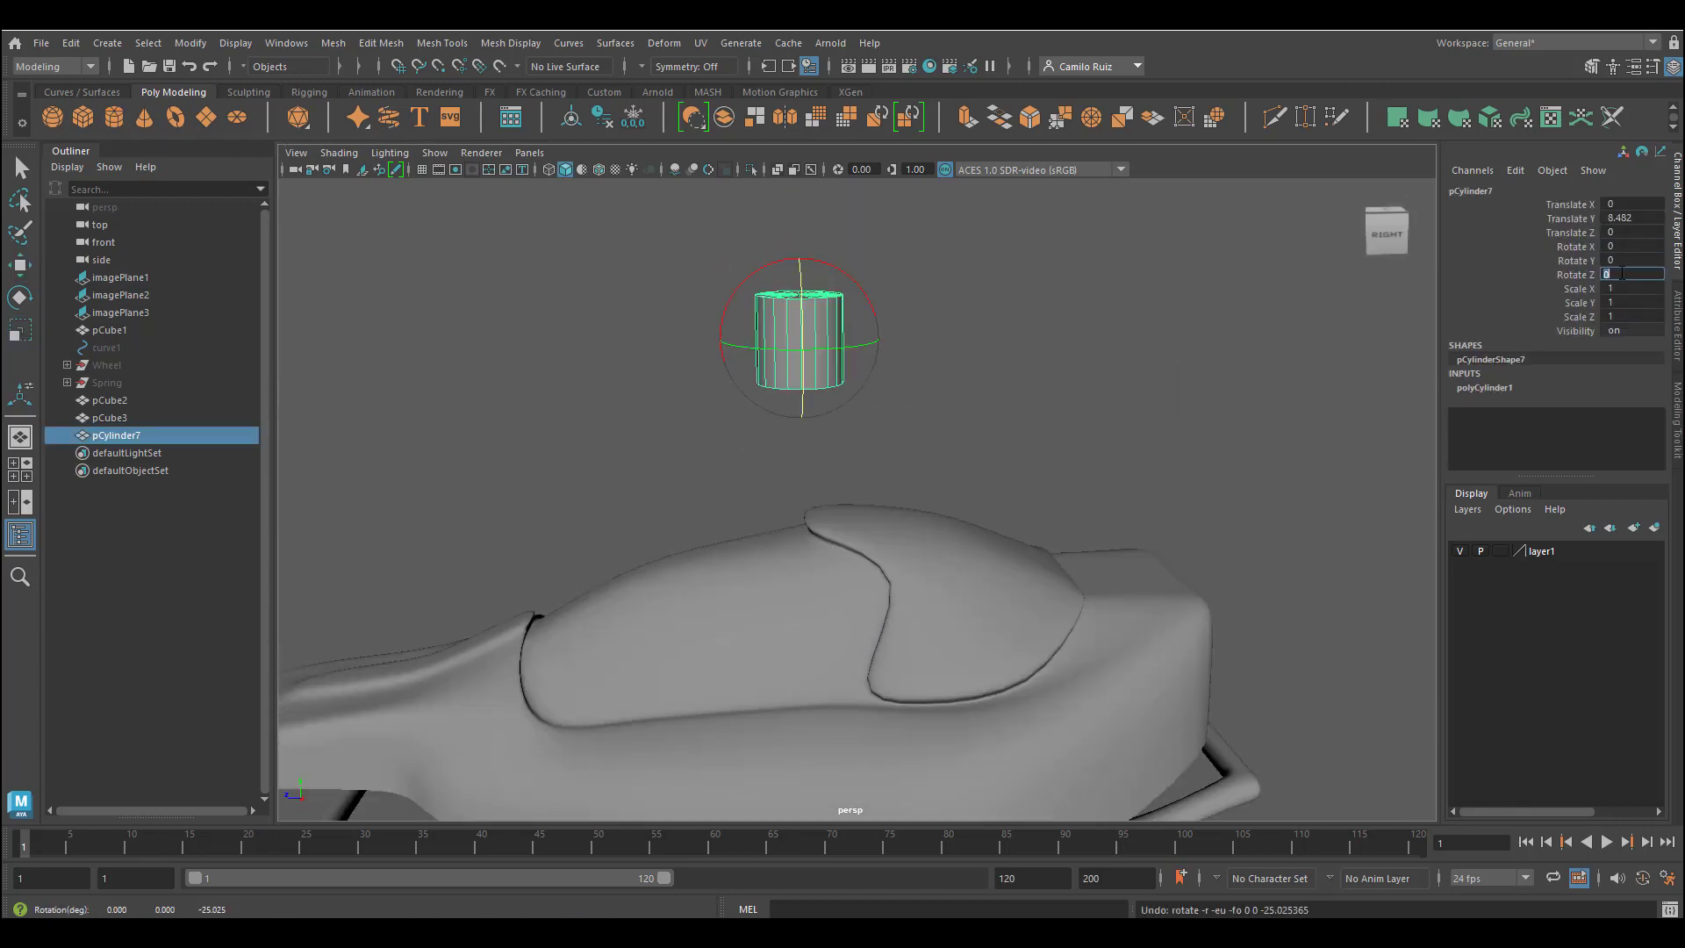
pyautogui.write('90')
pyautogui.press('Return')
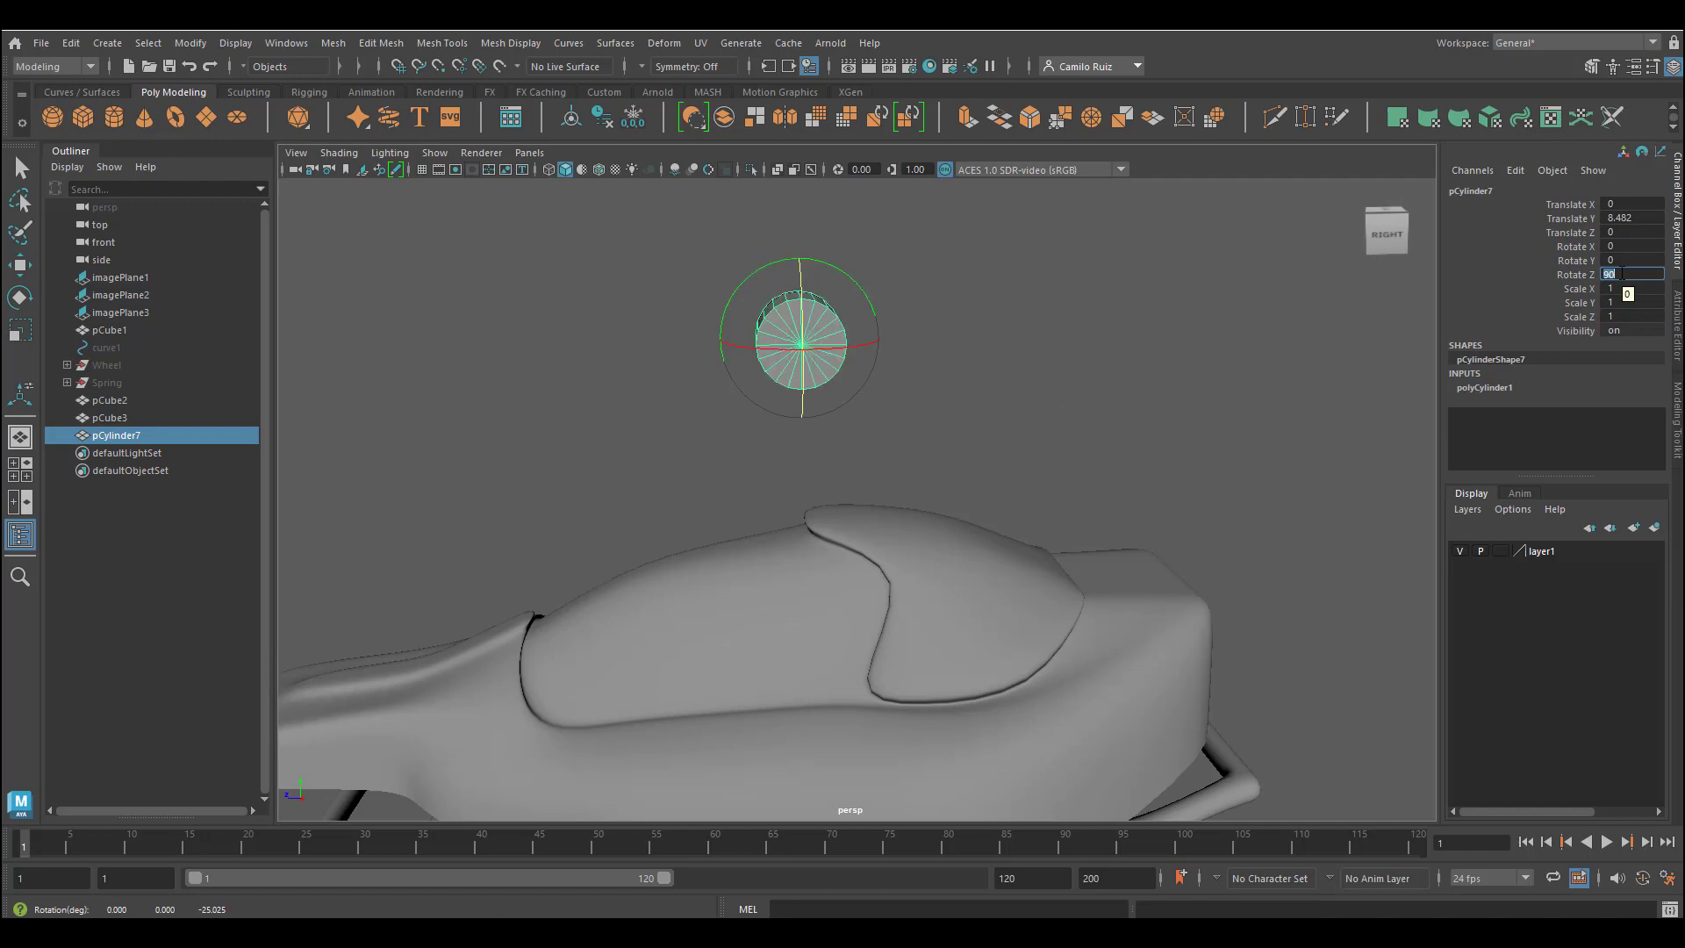
# Set the cylinder's height to 0.1 and its radius to 0.2 to form a small thin disc
pyautogui.keyDown('alt'); pyautogui.moveTo(1009, 478); pyautogui.dragTo(949, 517); pyautogui.keyUp('alt')
pyautogui.press('w')
pyautogui.click(1490, 387)
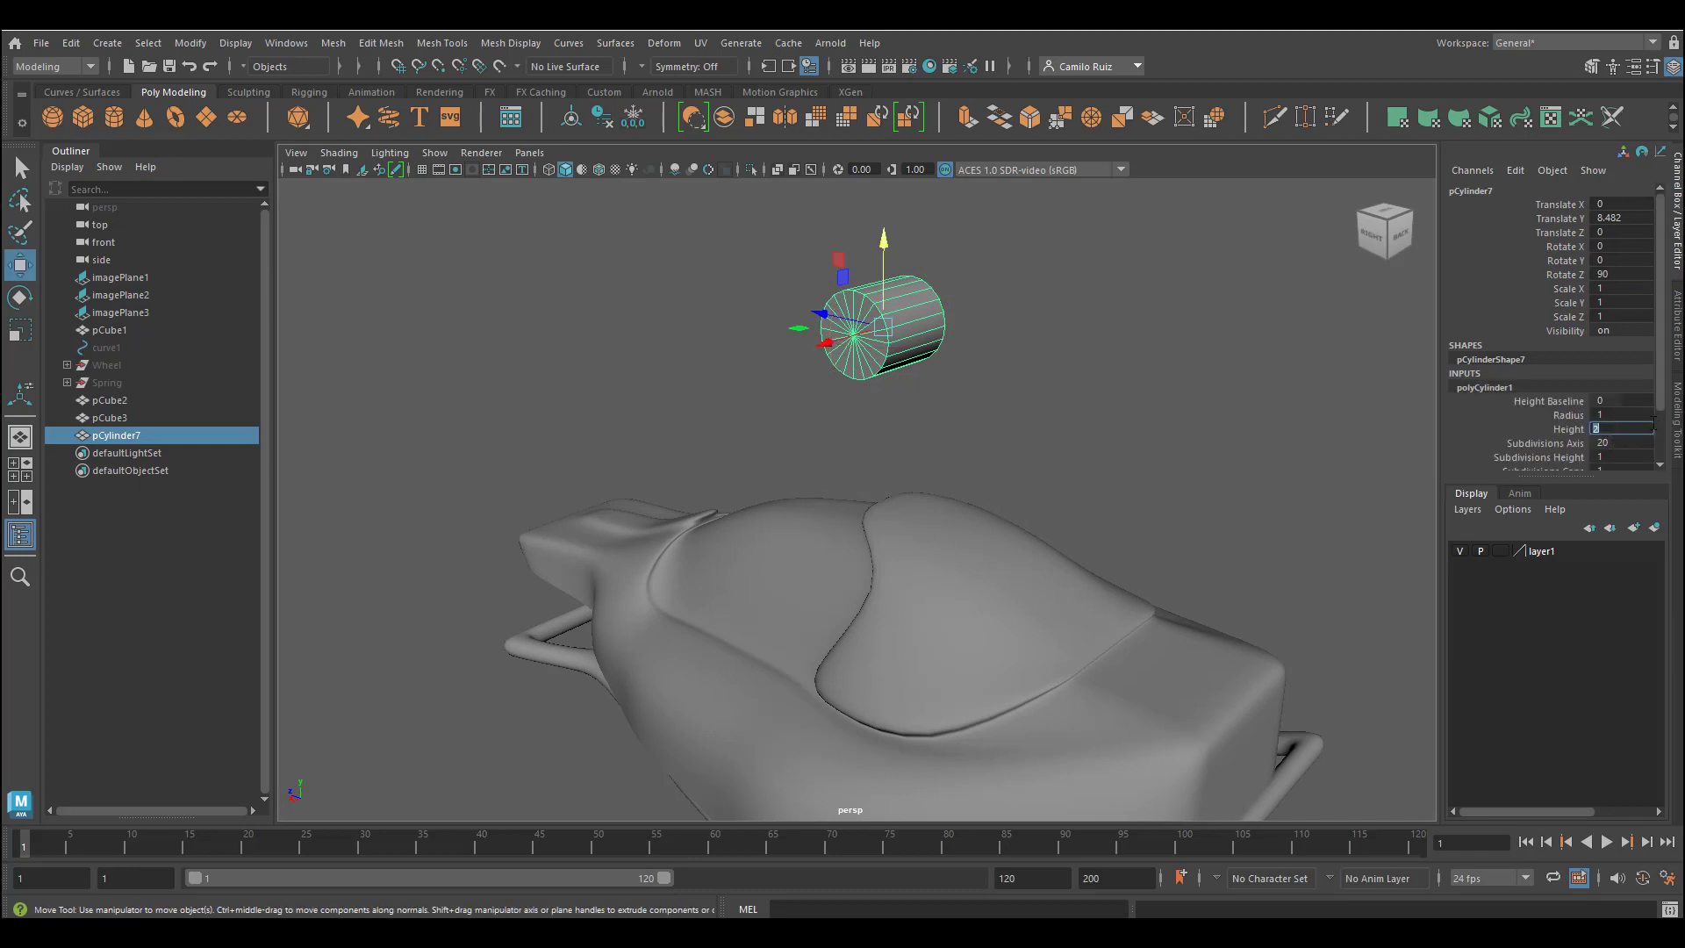
pyautogui.press('Return')
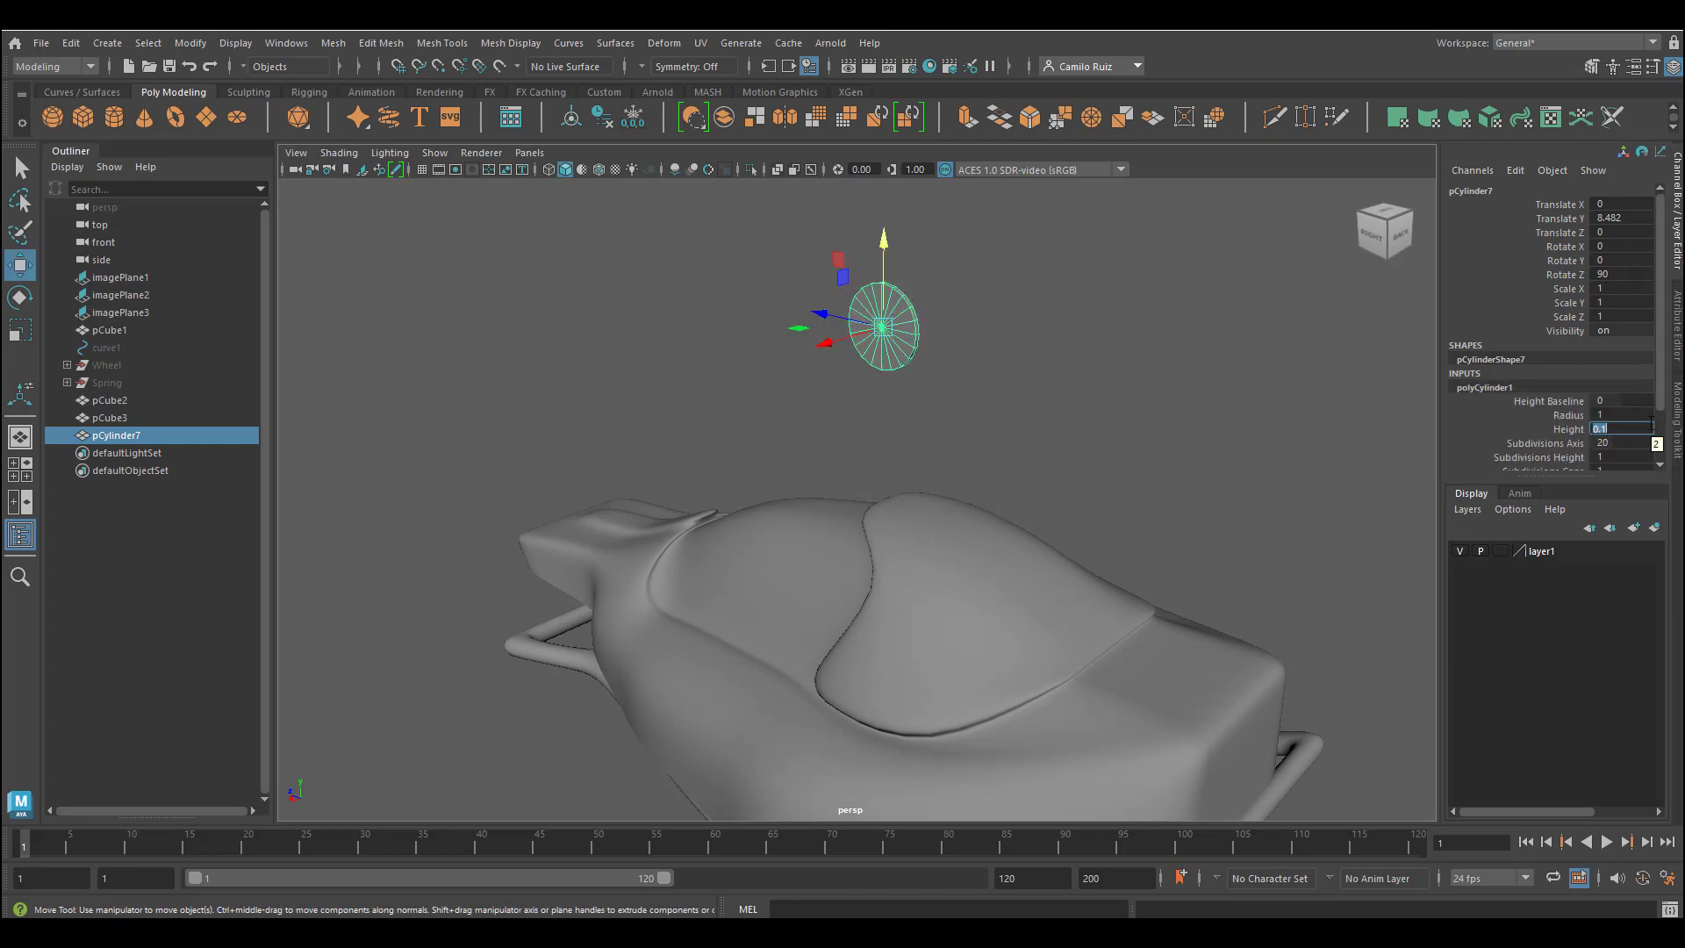
pyautogui.write('.2')
pyautogui.press('Return')
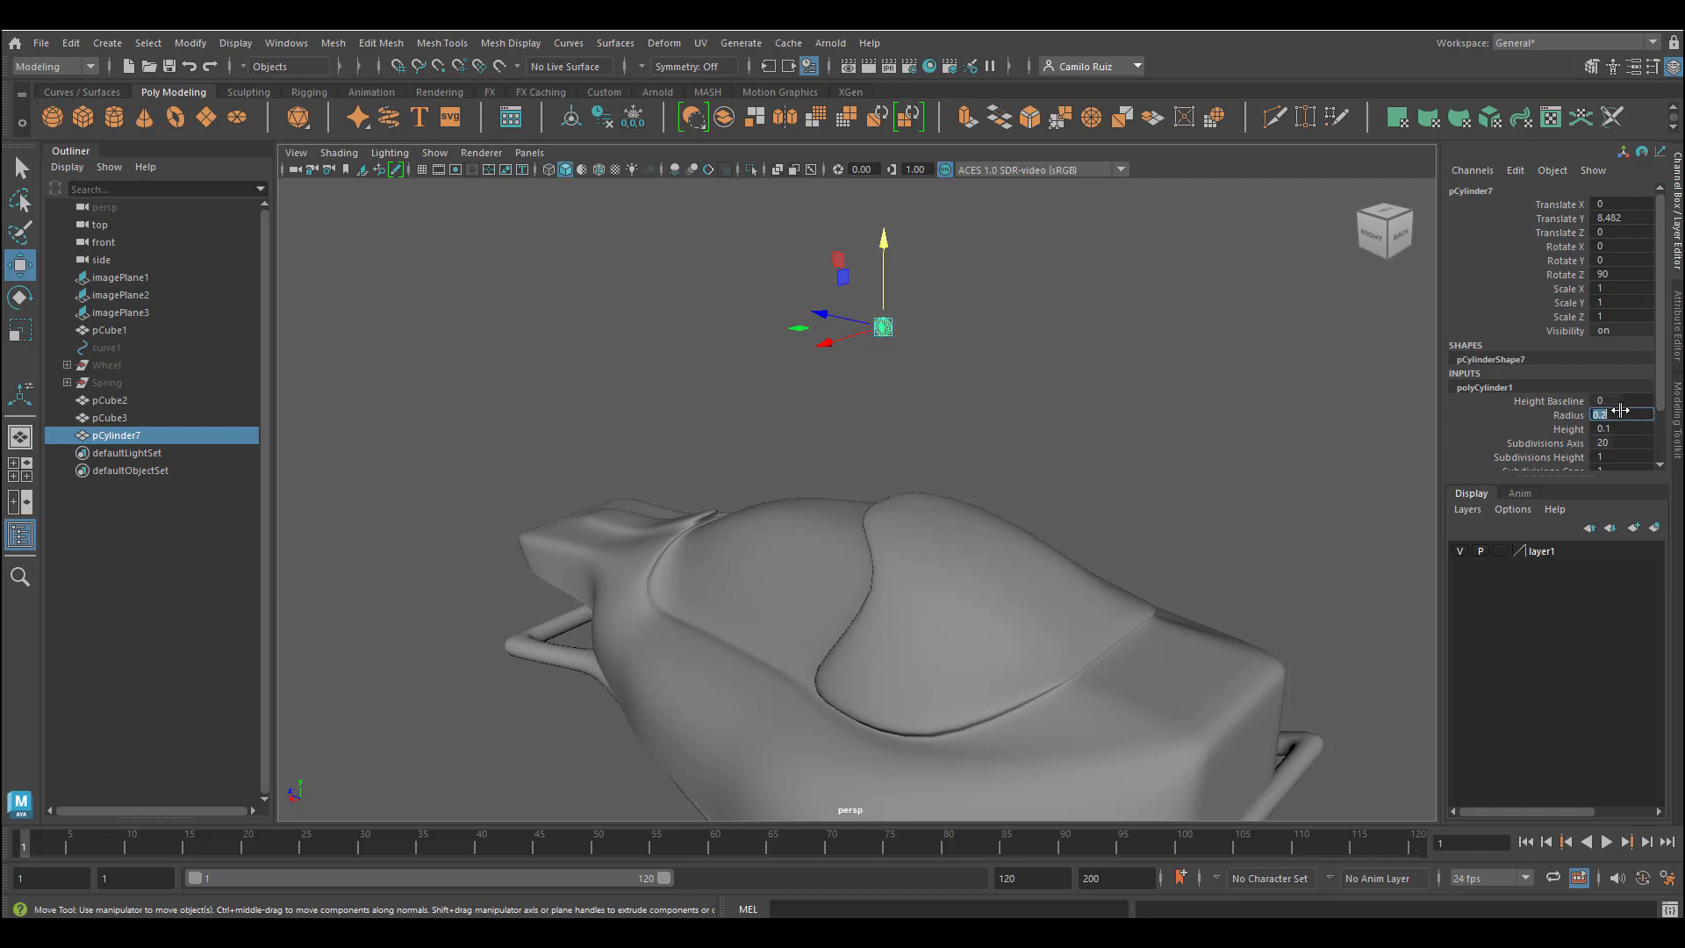
# Lower the disc below the grooved panel on the underside to about -2.37 on Y
pyautogui.keyDown('alt'); pyautogui.moveTo(1132, 430); pyautogui.dragTo(1045, 383); pyautogui.keyUp('alt')
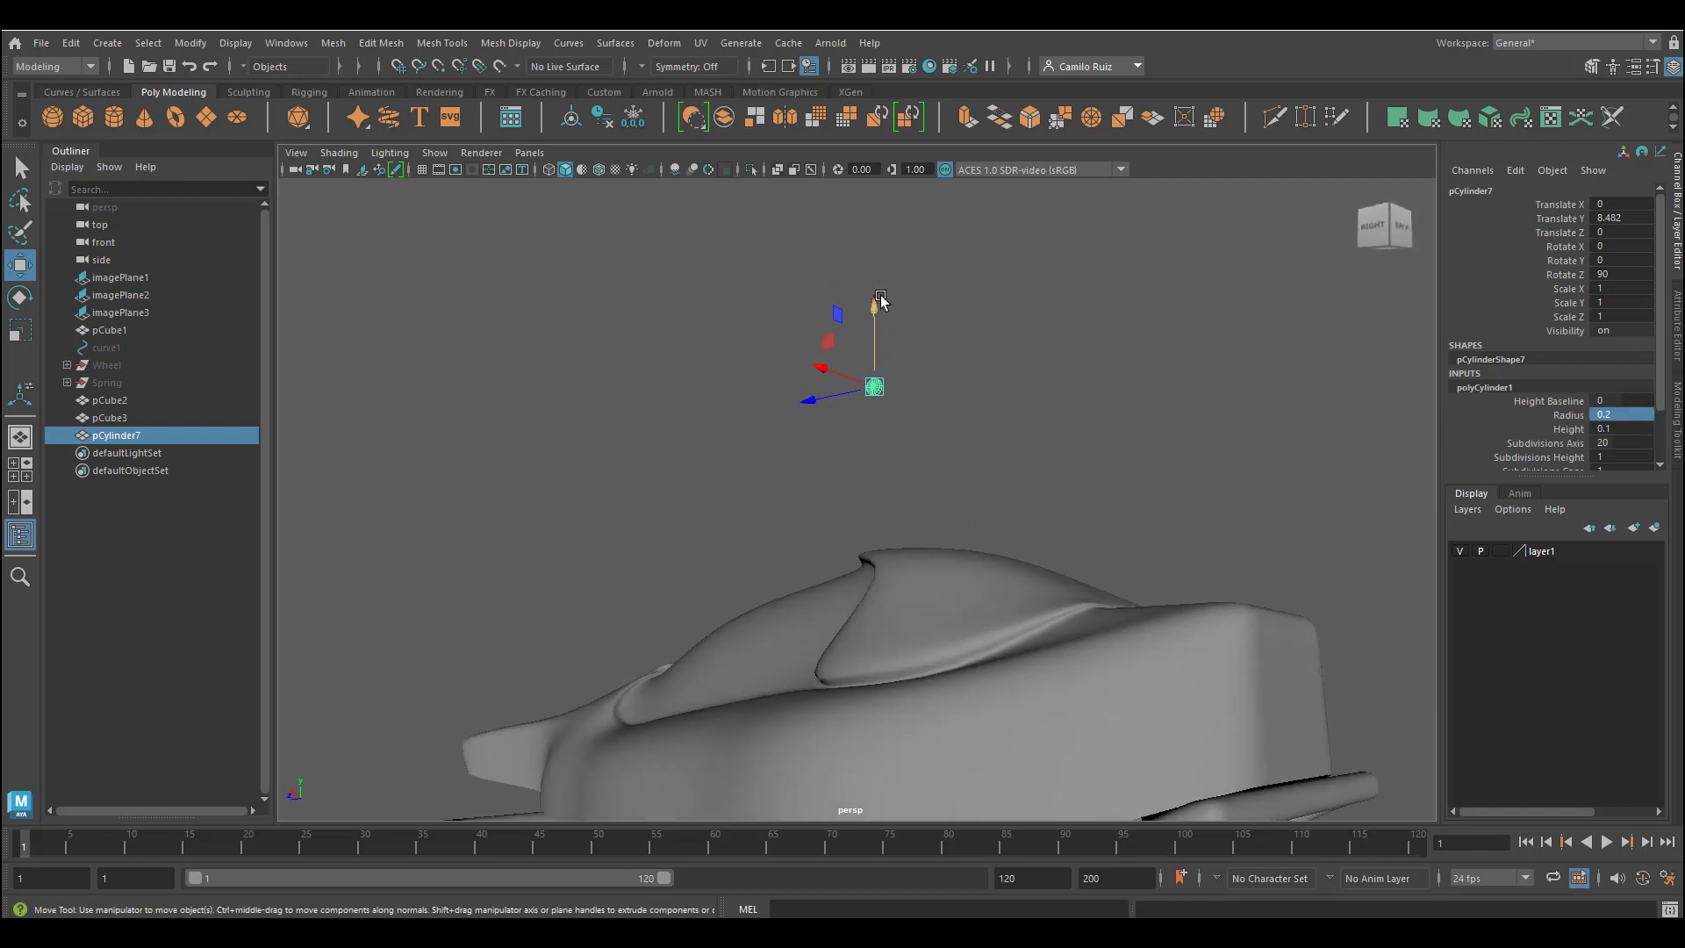
pyautogui.moveTo(886, 386); pyautogui.dragTo(886, 523)
pyautogui.keyDown('alt'); pyautogui.moveTo(911, 744); pyautogui.dragTo(865, 439, button='middle'); pyautogui.keyUp('alt')
pyautogui.keyDown('alt'); pyautogui.moveTo(865, 439); pyautogui.dragTo(887, 377); pyautogui.keyUp('alt')
pyautogui.keyDown('alt'); pyautogui.moveTo(886, 377); pyautogui.dragTo(951, 413, button='right'); pyautogui.keyUp('alt')
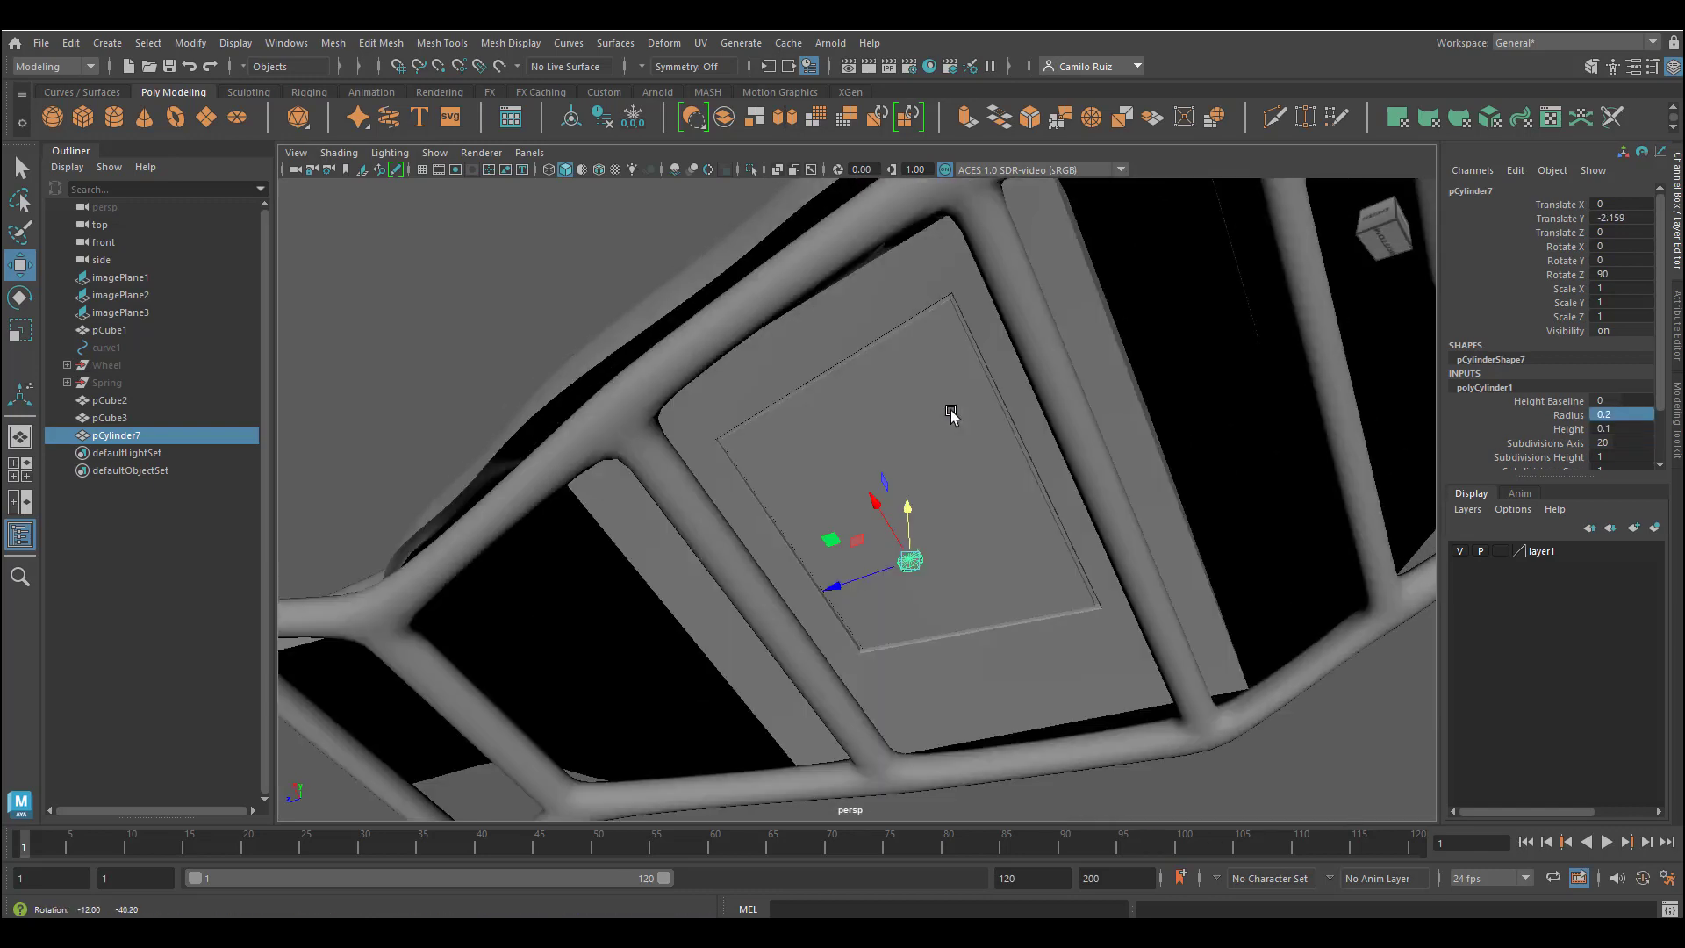
pyautogui.moveTo(910, 502); pyautogui.dragTo(910, 509)
pyautogui.keyDown('alt'); pyautogui.moveTo(910, 509); pyautogui.dragTo(887, 409, button='middle'); pyautogui.keyUp('alt')
pyautogui.keyDown('alt'); pyautogui.moveTo(887, 409); pyautogui.dragTo(1005, 536, button='right'); pyautogui.keyUp('alt')
pyautogui.keyDown('alt'); pyautogui.moveTo(1003, 533); pyautogui.dragTo(1546, 476); pyautogui.keyUp('alt')
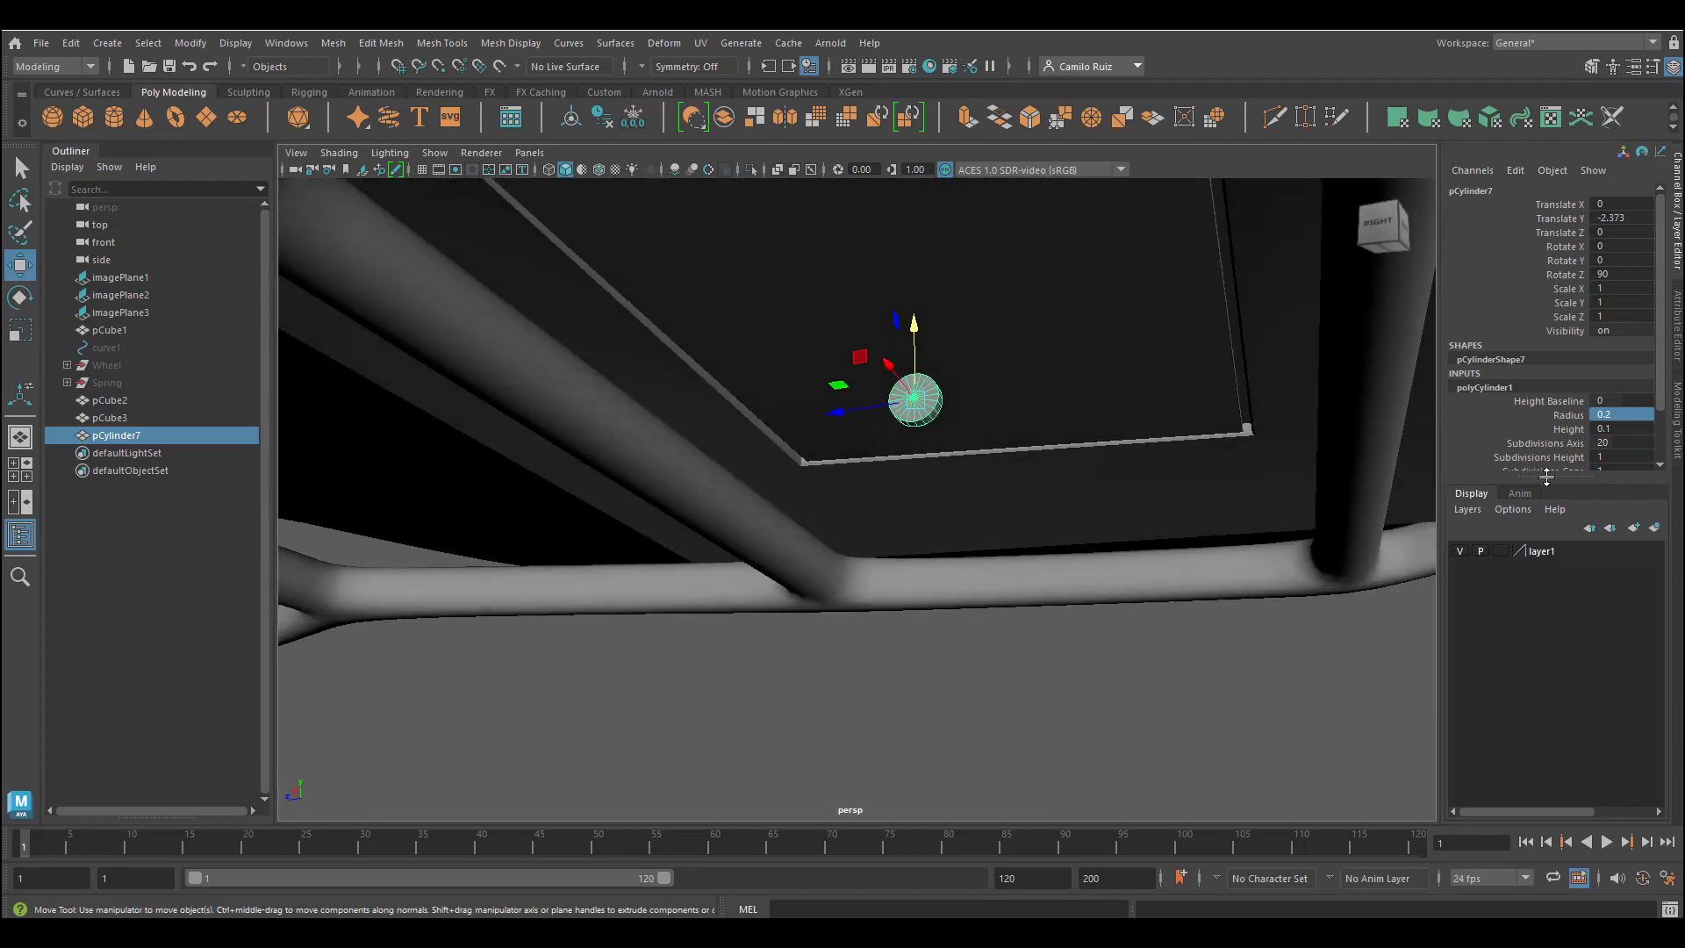
# Enlarge the disc's radius to 0.4 and move it further down to about -3.2 on Y
pyautogui.click(1568, 416)
pyautogui.moveTo(1024, 406); pyautogui.dragTo(1018, 401, button='middle')
pyautogui.keyDown('alt'); pyautogui.moveTo(1019, 401); pyautogui.dragTo(1080, 409); pyautogui.keyUp('alt')
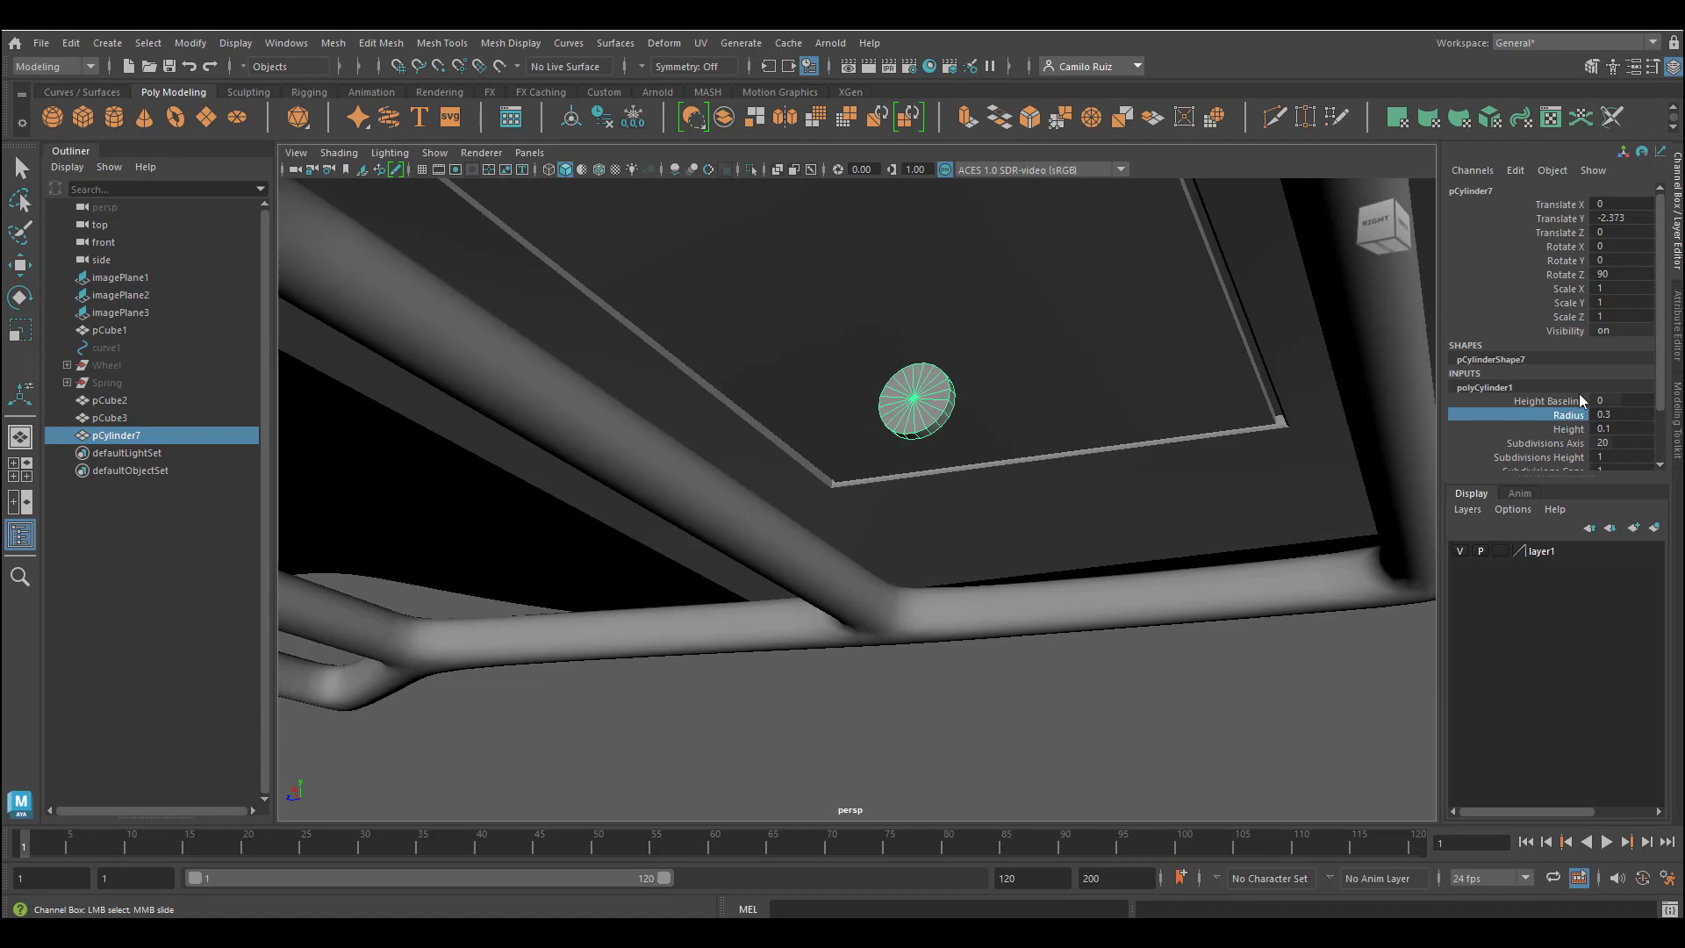
pyautogui.doubleClick(1609, 418)
pyautogui.write('0.4')
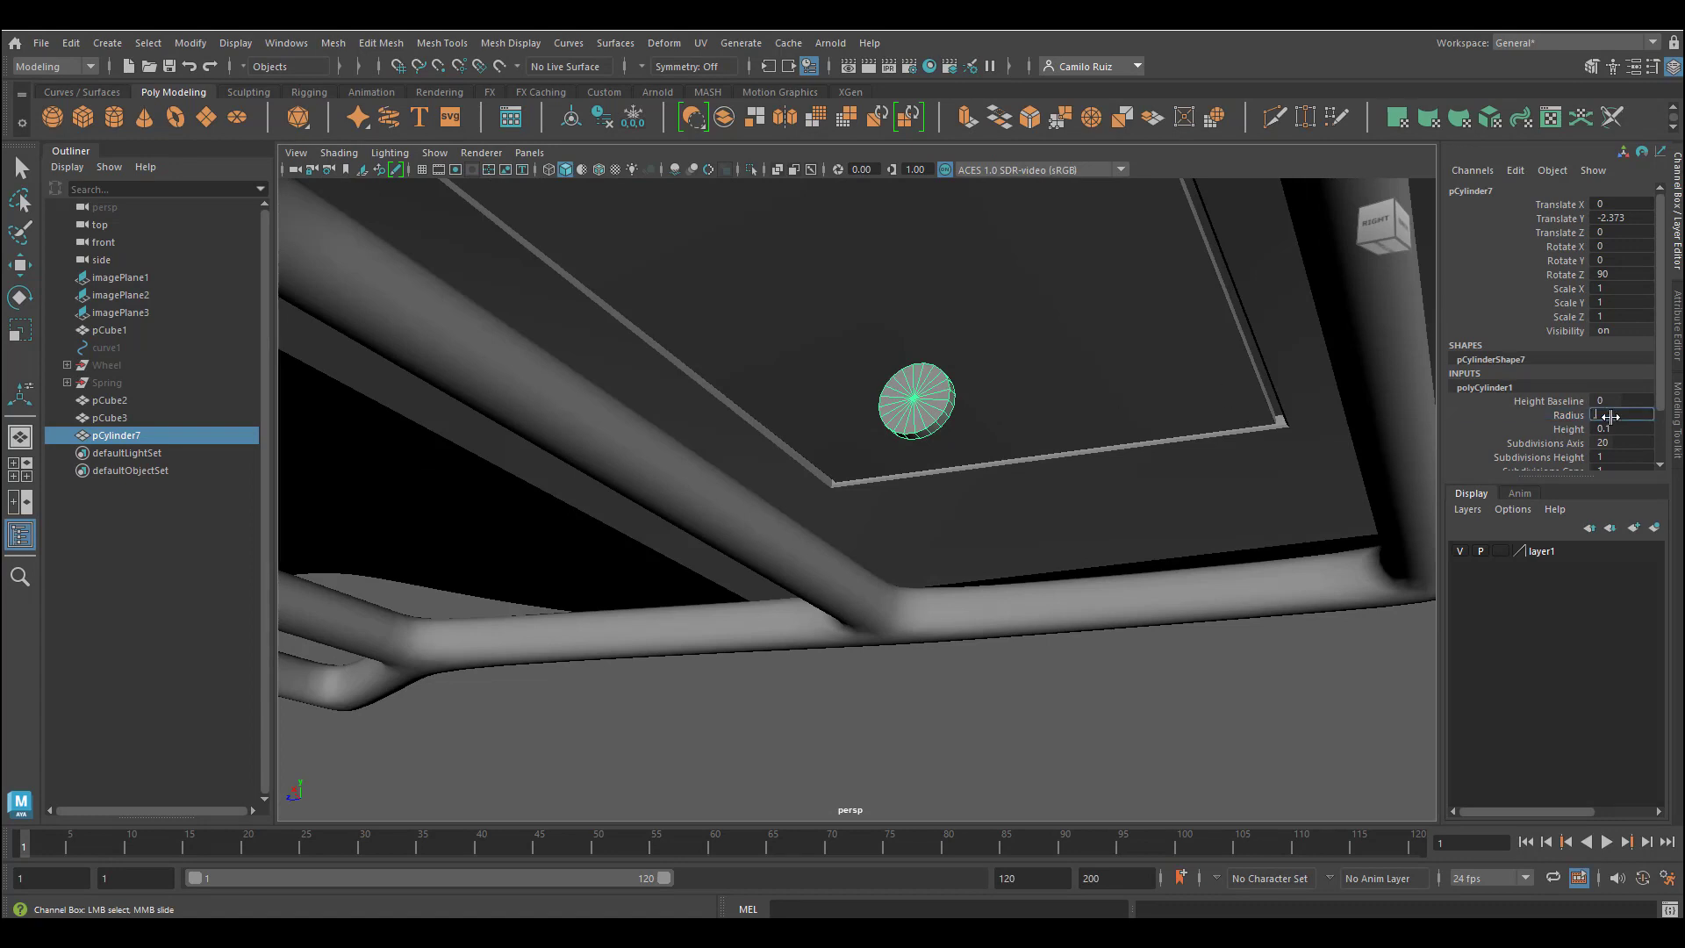
pyautogui.press('Return')
pyautogui.press('w')
pyautogui.moveTo(917, 327); pyautogui.dragTo(920, 425)
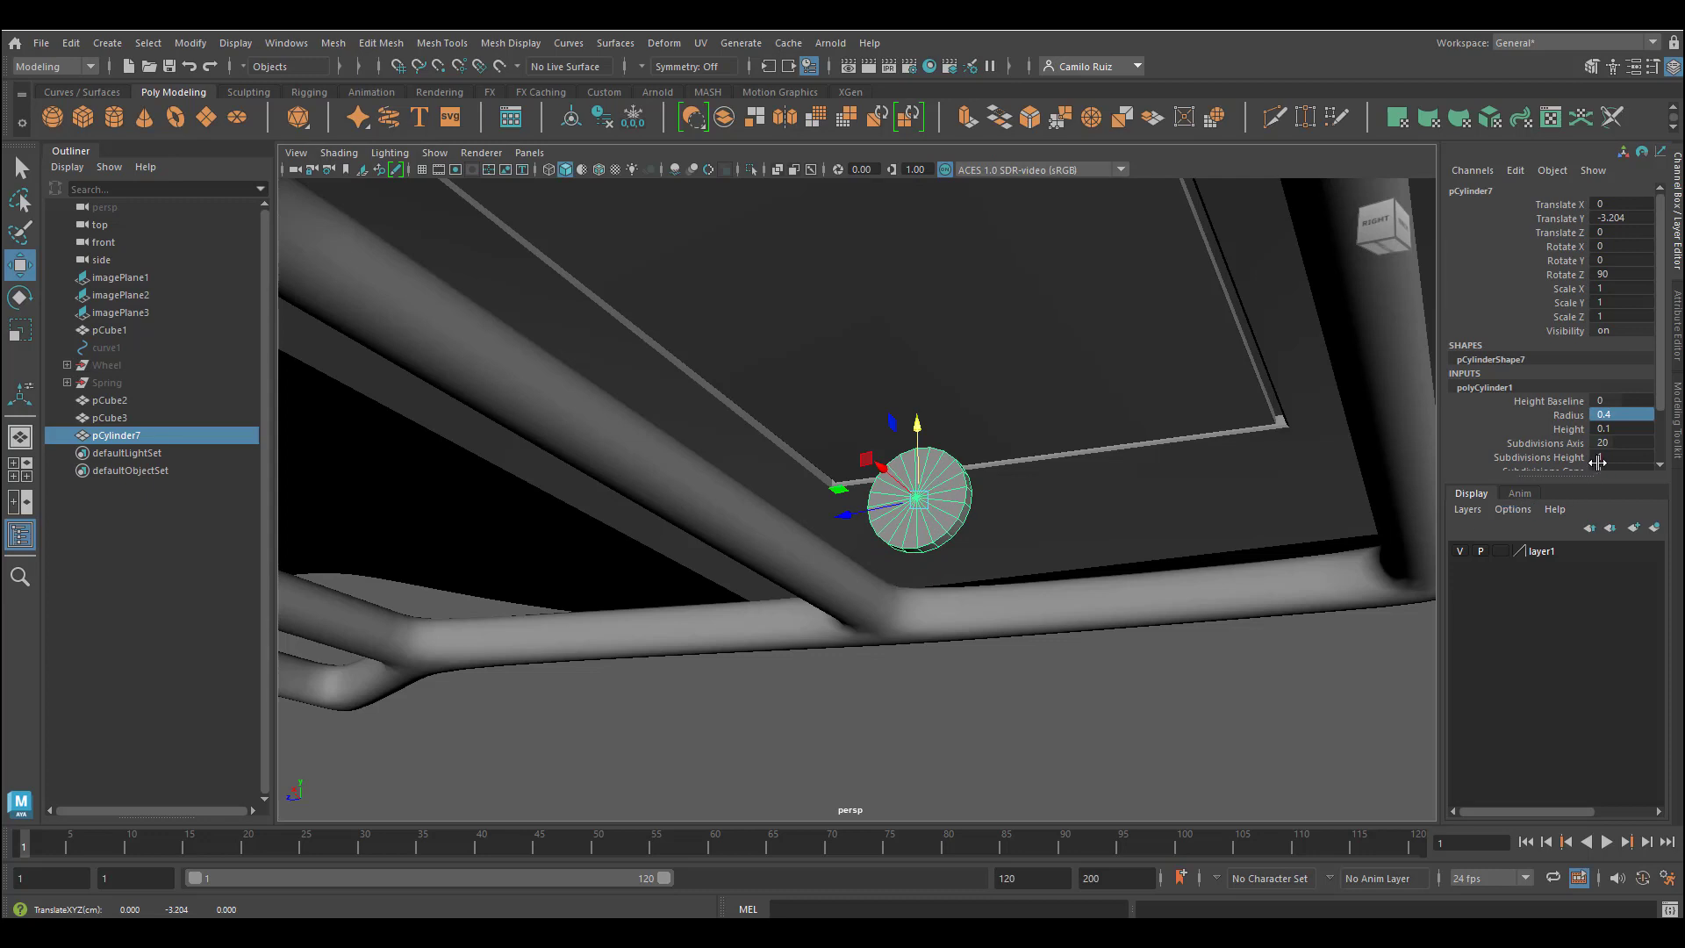
# Set the thin disc's cap subdivisions to 2
pyautogui.scroll(-2, 1615, 449)
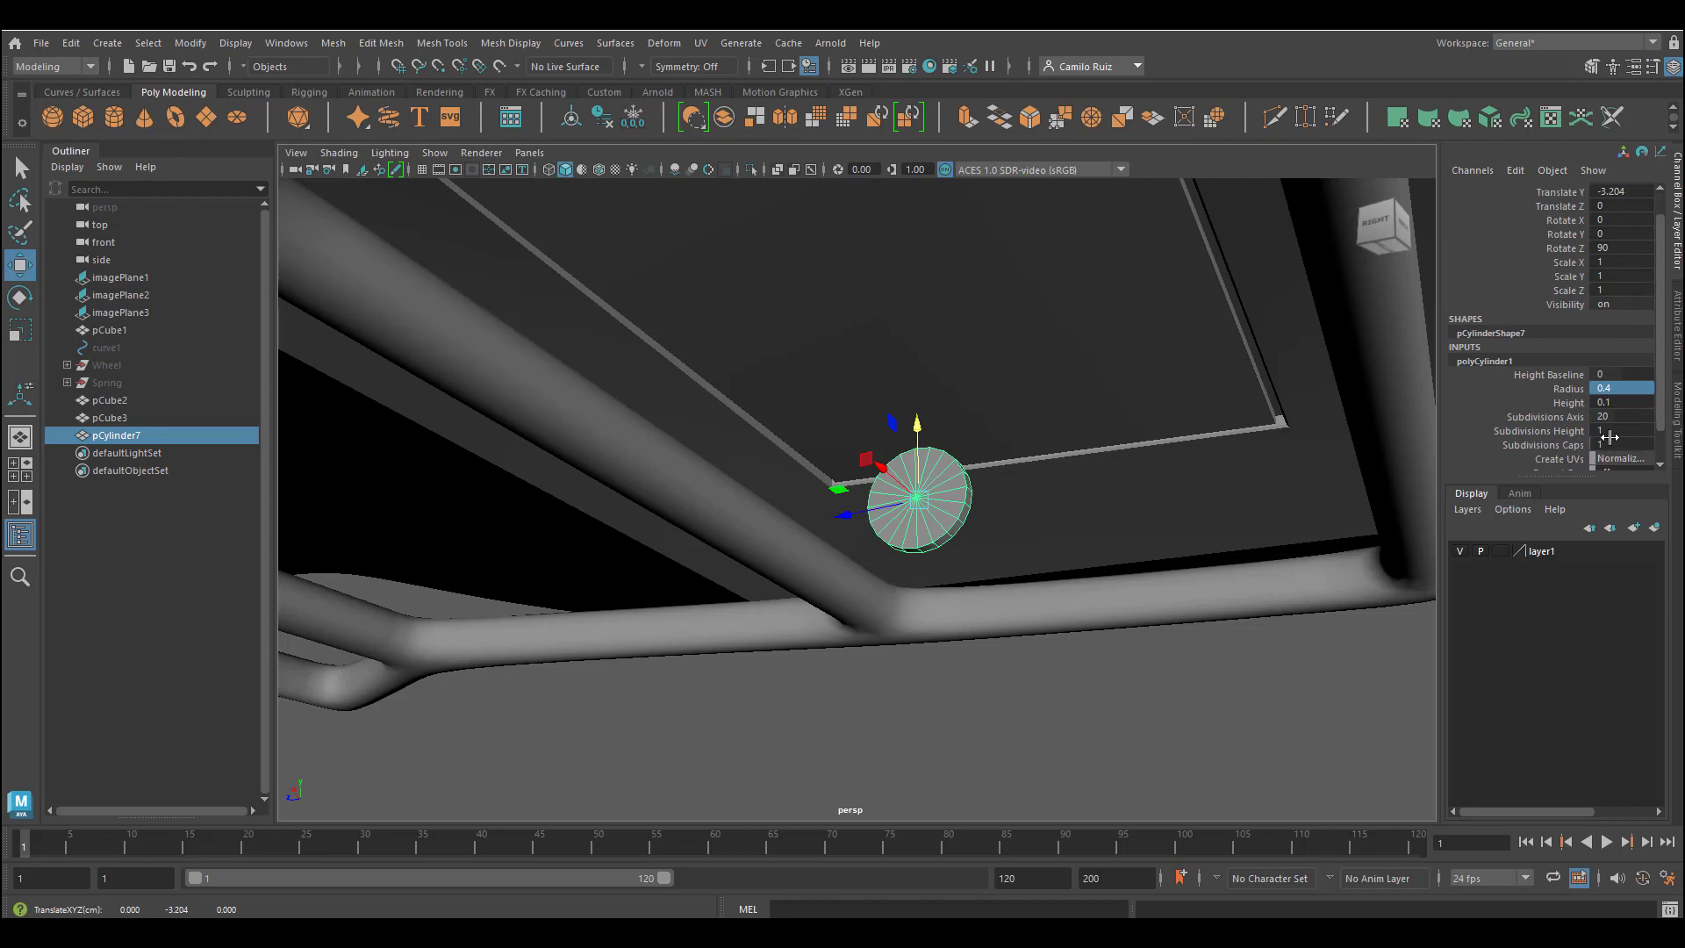
pyautogui.press('Return')
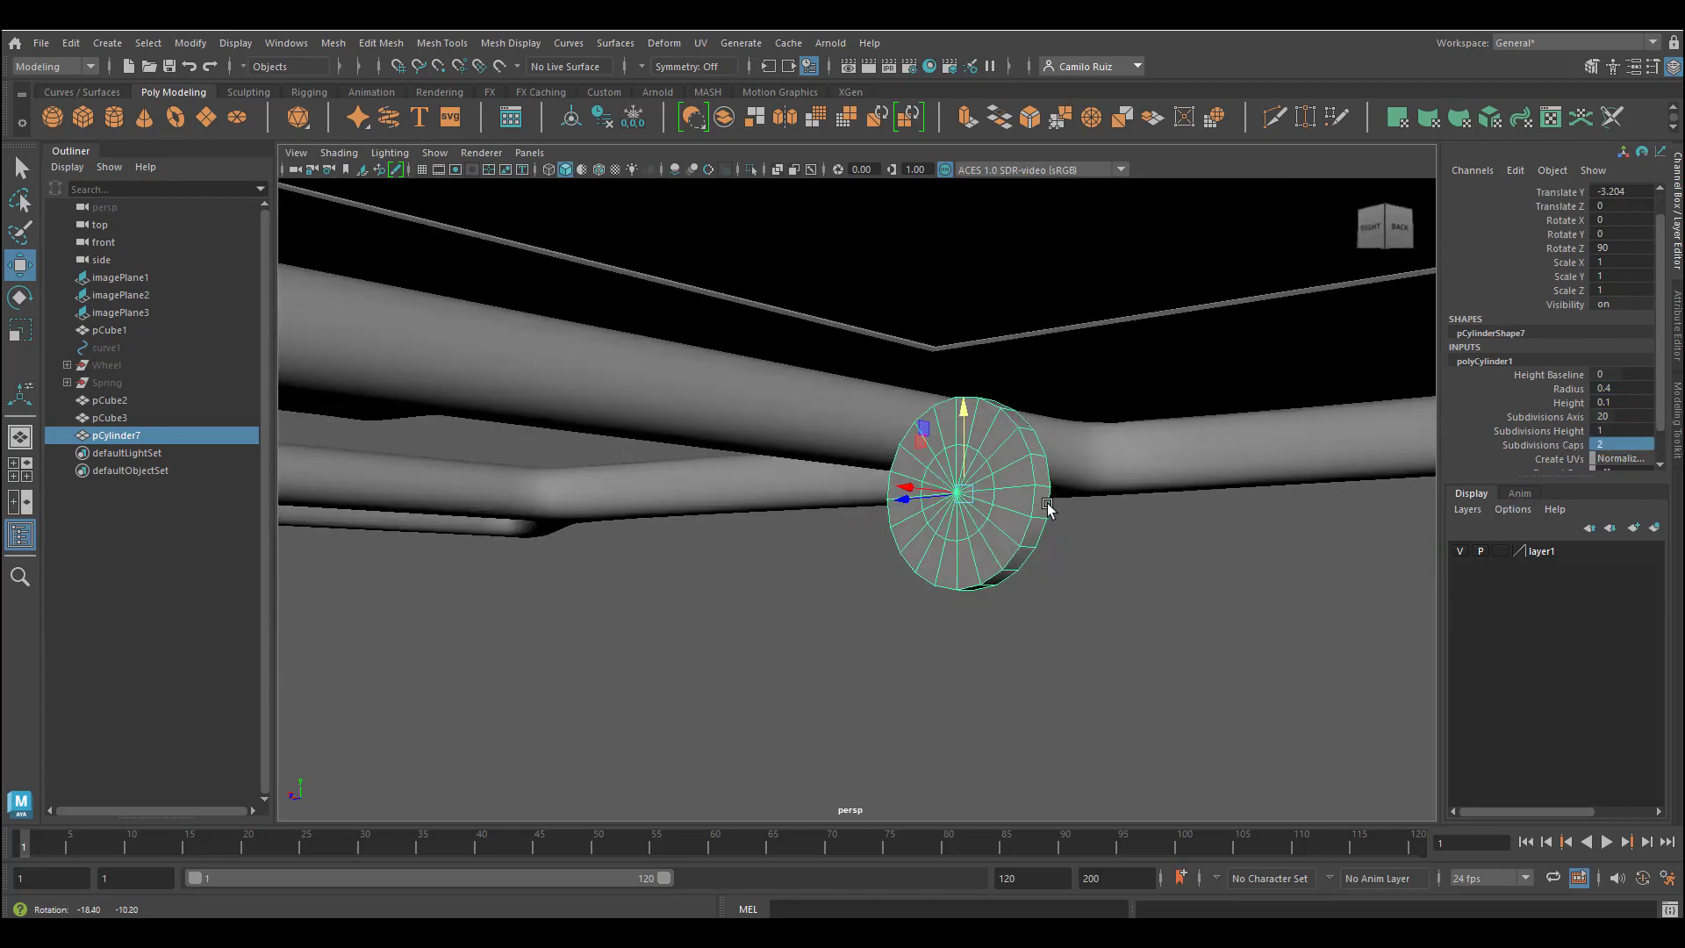
# Duplicate the disc, move the copy to about -1.01 on Z and set its Z rotation to 0 so it lies flat
pyautogui.hotkey('ctrl', 'd')
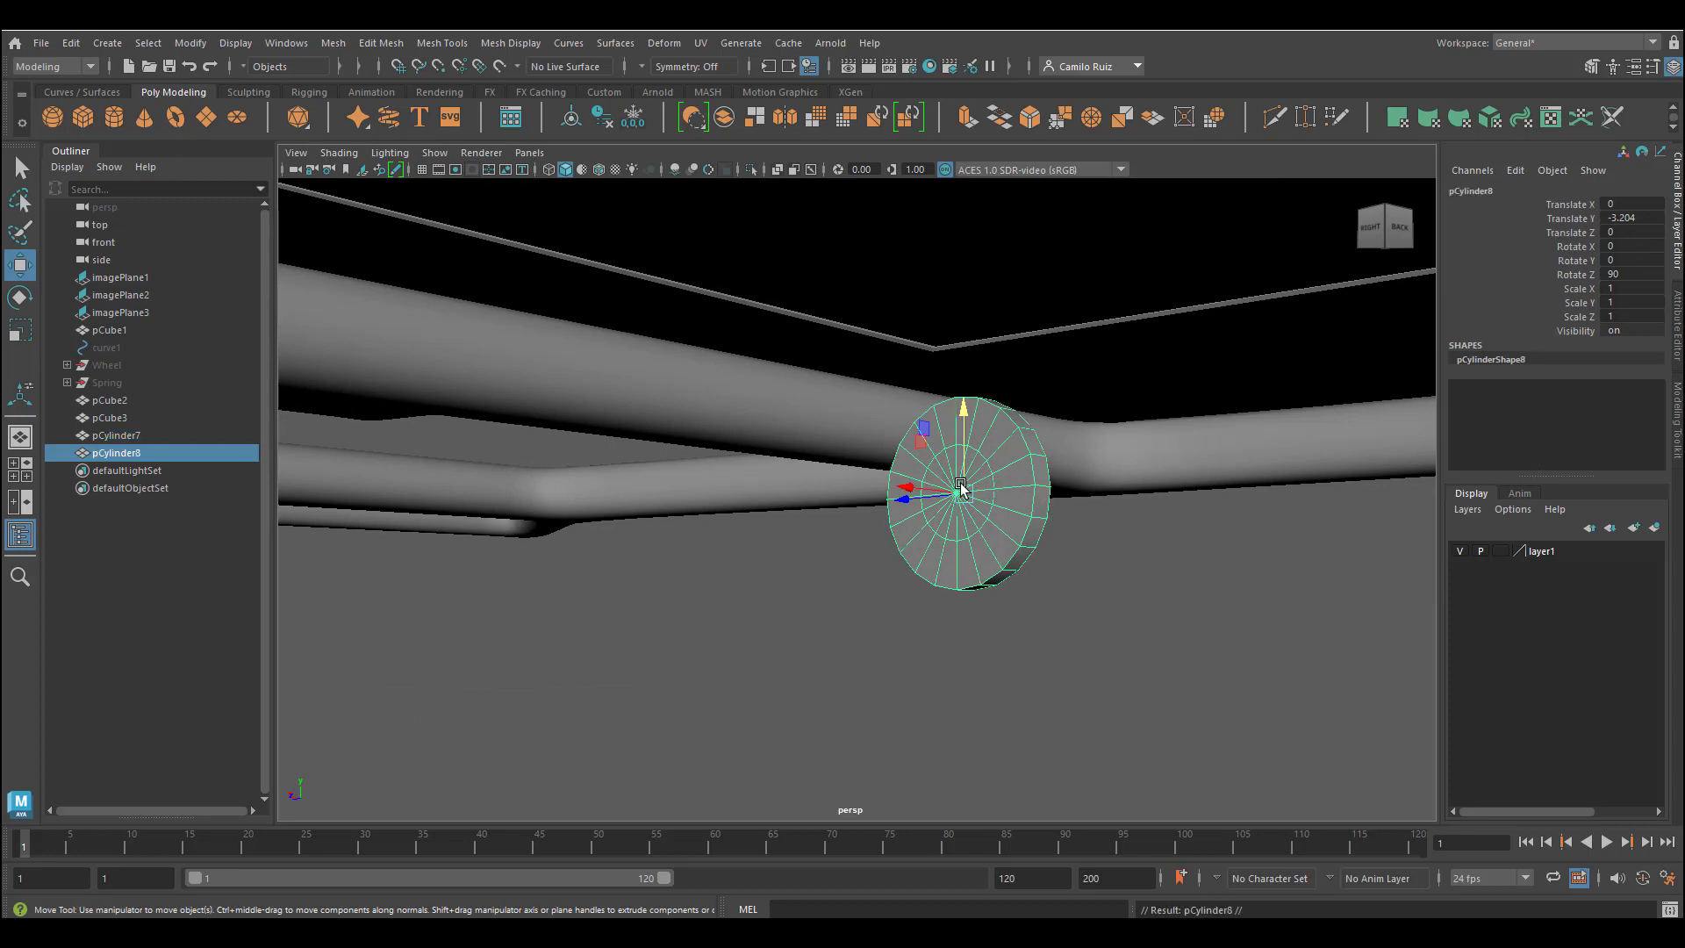
pyautogui.moveTo(888, 501); pyautogui.dragTo(1104, 483)
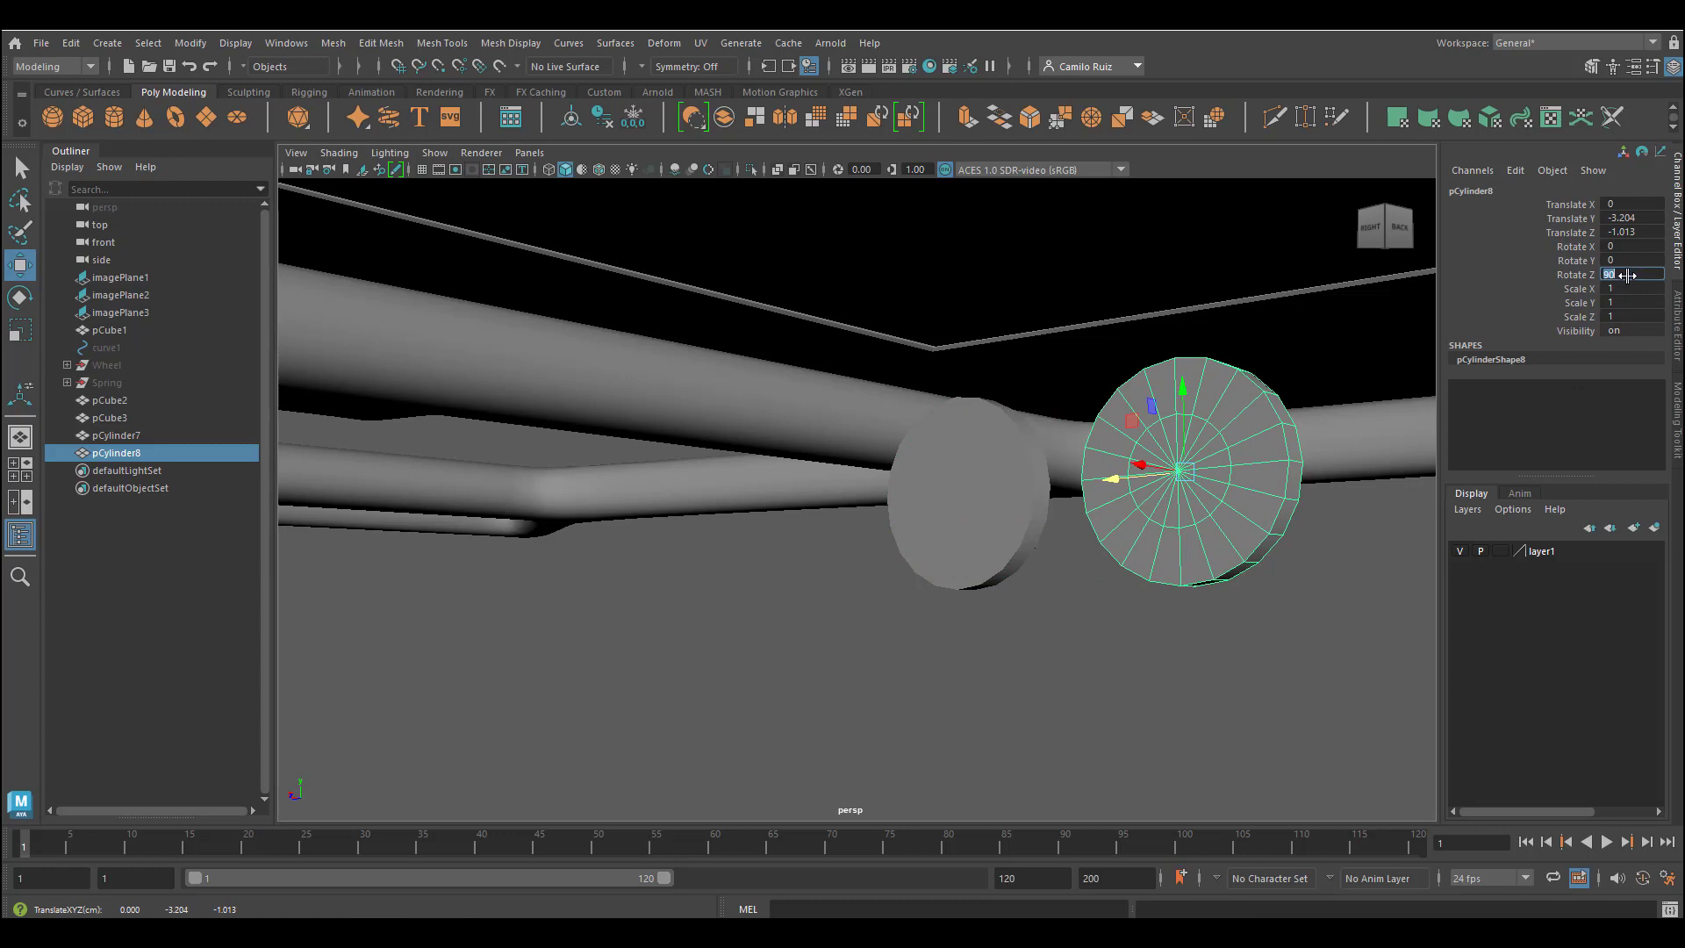
pyautogui.write('90')
pyautogui.press('Return')
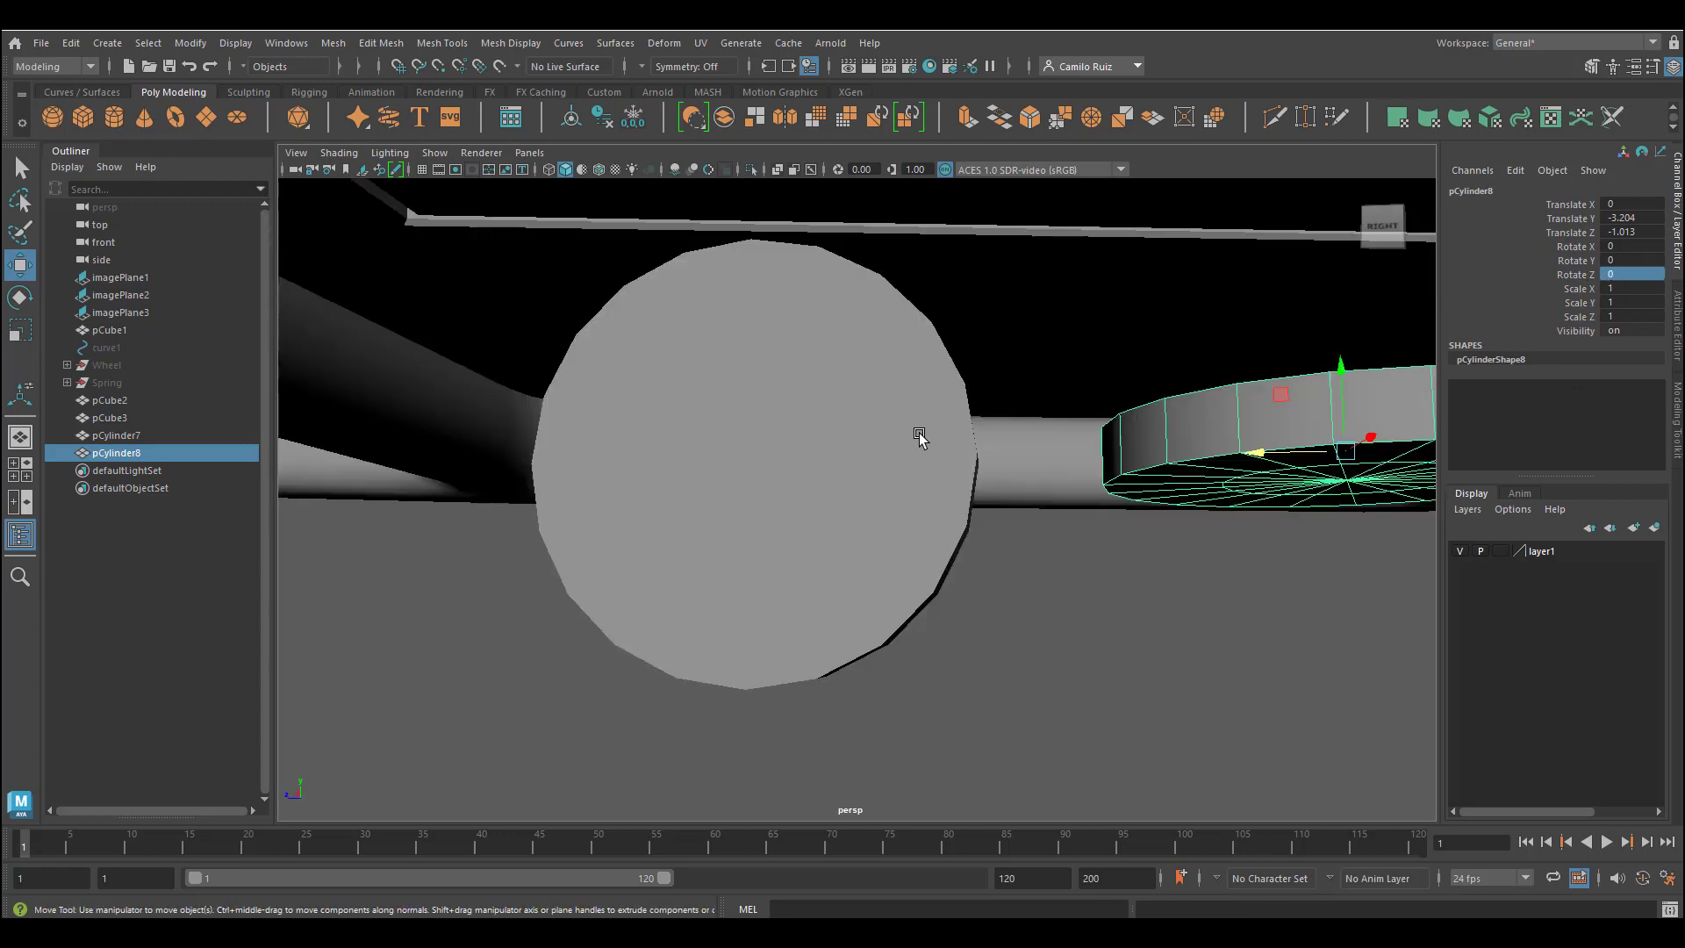
# Combine the upright disc and the flat disc into a single mesh
pyautogui.keyDown('shift'); pyautogui.click(926, 431); pyautogui.keyUp('shift')
pyautogui.keyDown('alt'); pyautogui.moveTo(1204, 498); pyautogui.dragTo(1214, 530); pyautogui.keyUp('alt')
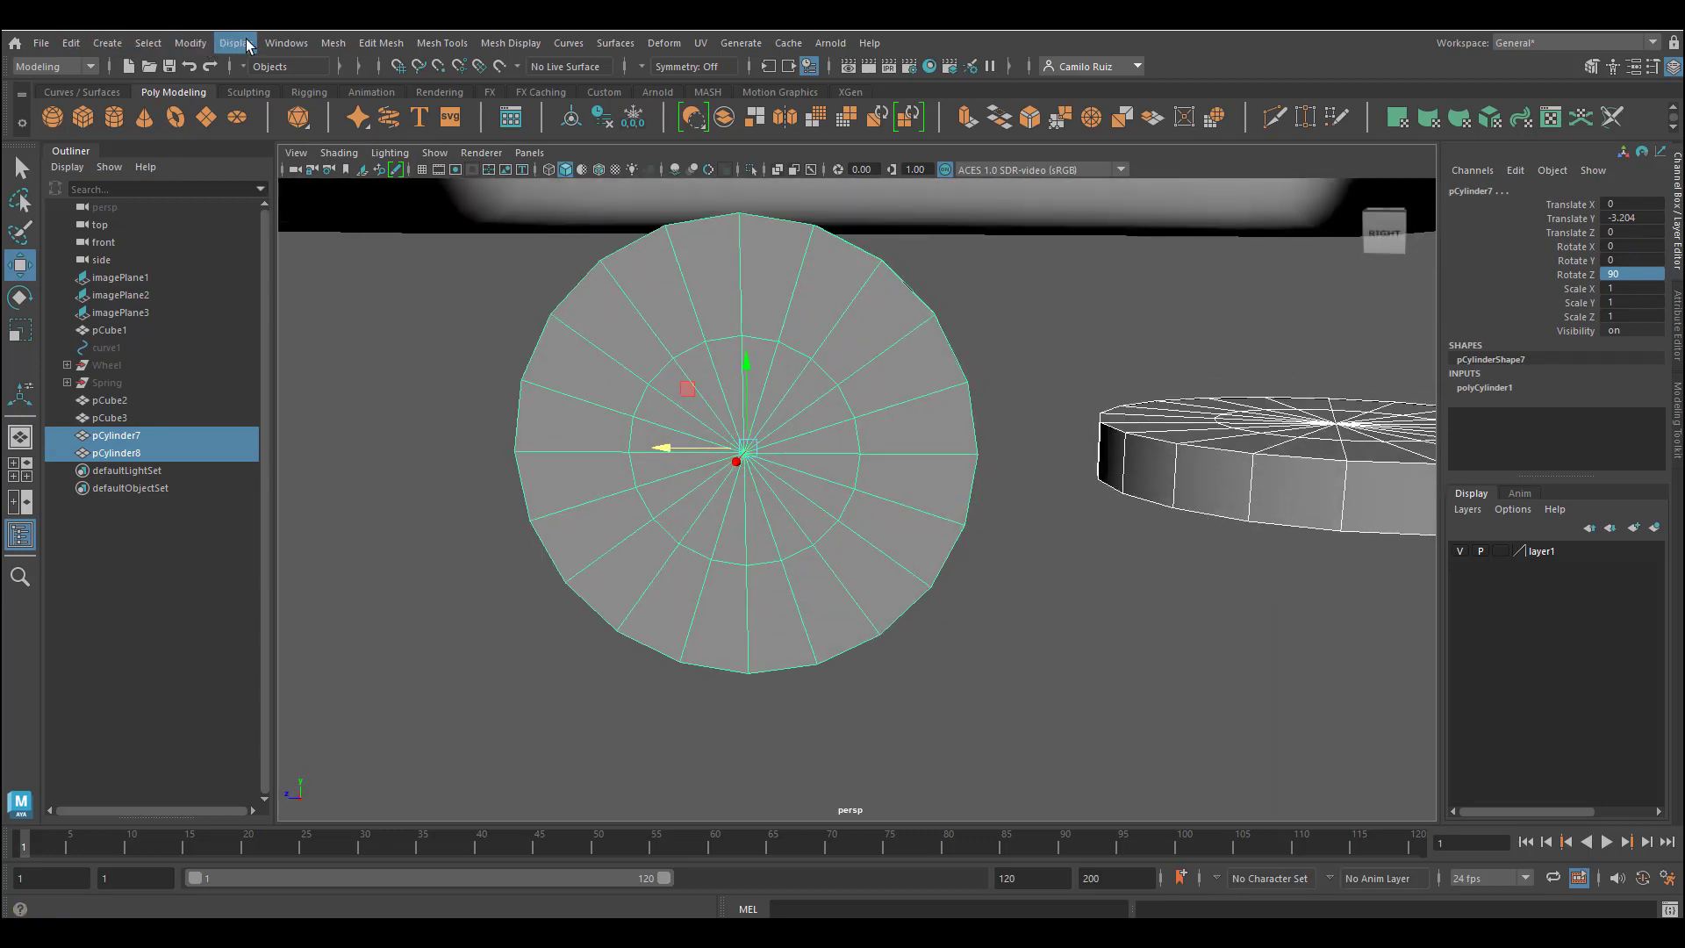
pyautogui.click(332, 44)
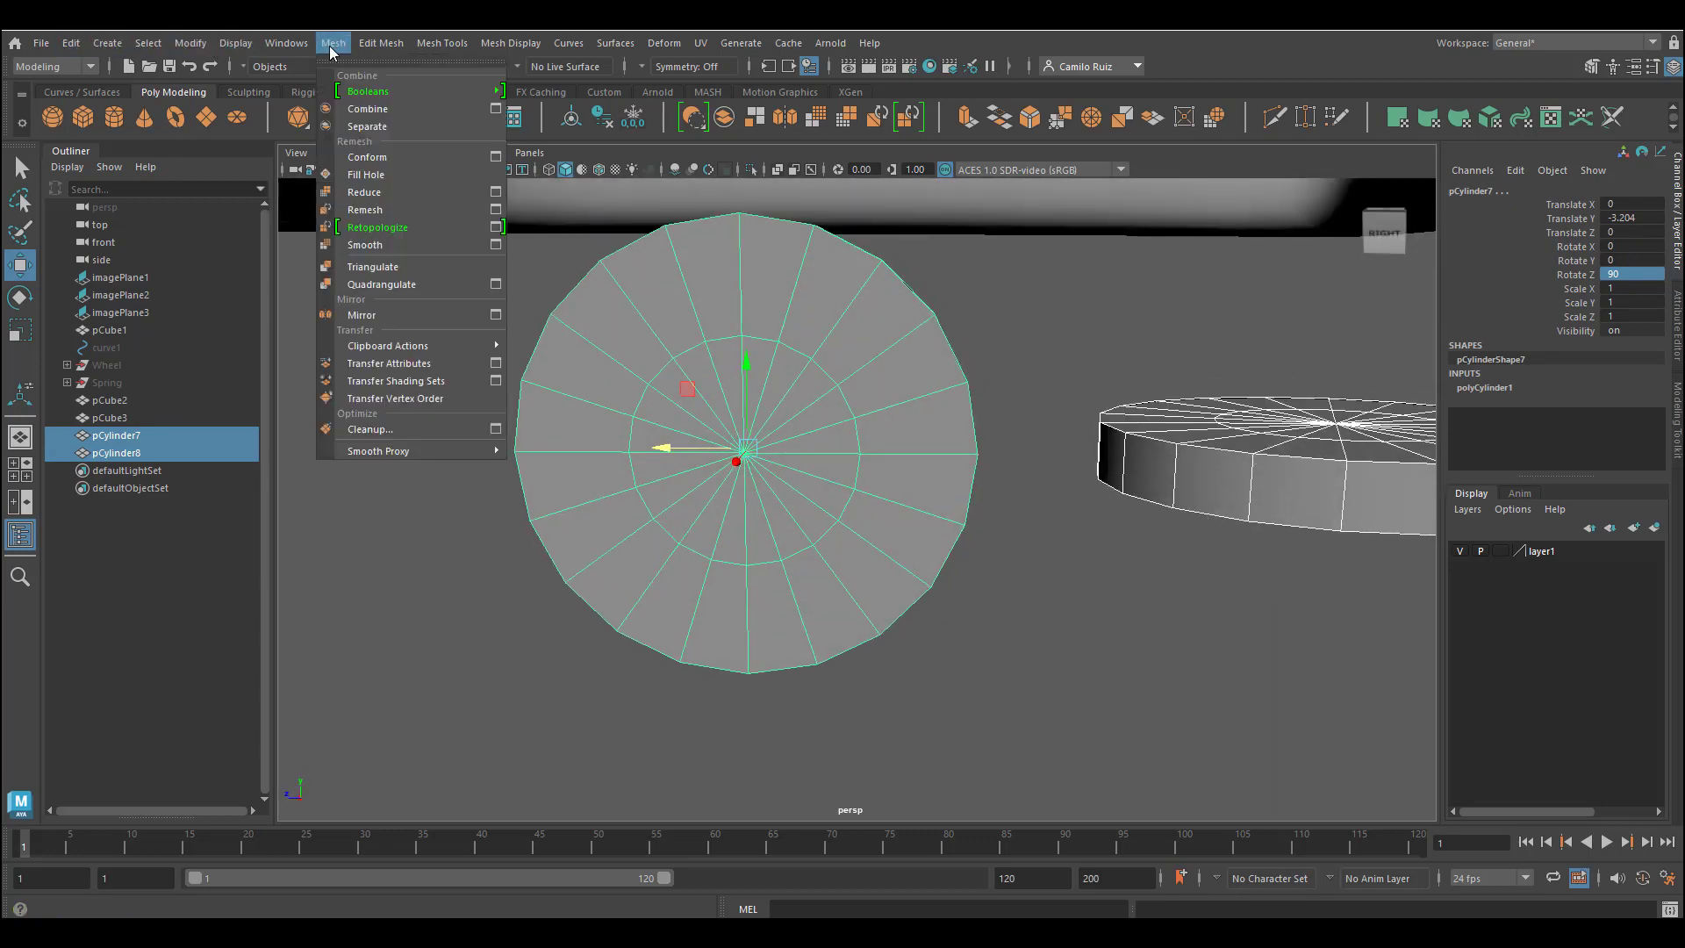
pyautogui.click(410, 108)
# Move the upright disc's lower-half vertices upward and scale them flat vertically to form a straight base
pyautogui.keyDown('alt'); pyautogui.moveTo(1080, 396); pyautogui.dragTo(991, 386, button='middle'); pyautogui.keyUp('alt')
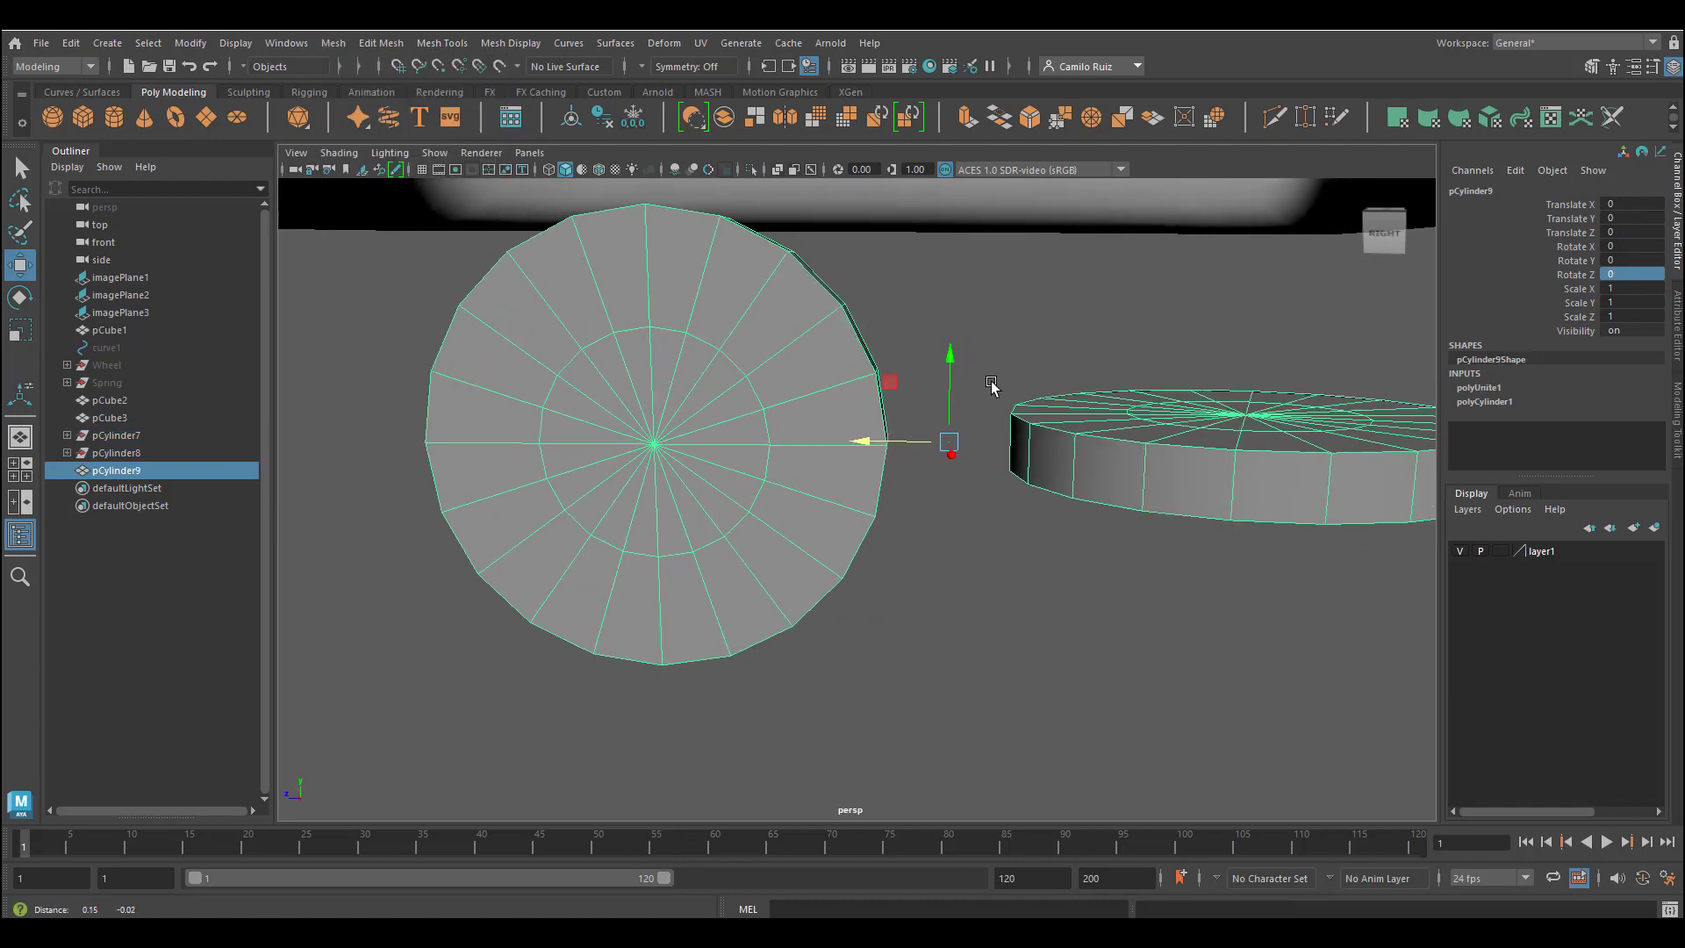
pyautogui.moveTo(923, 379)
pyautogui.keyDown('alt'); pyautogui.mouseDown()
pyautogui.moveTo(913, 391)
pyautogui.moveTo(898, 372)
pyautogui.moveTo(899, 388)
pyautogui.mouseUp(); pyautogui.keyUp('alt')
pyautogui.keyDown('alt'); pyautogui.moveTo(899, 388); pyautogui.dragTo(991, 390, button='middle'); pyautogui.keyUp('alt')
pyautogui.moveTo(850, 422); pyautogui.dragTo(777, 425, button='right')
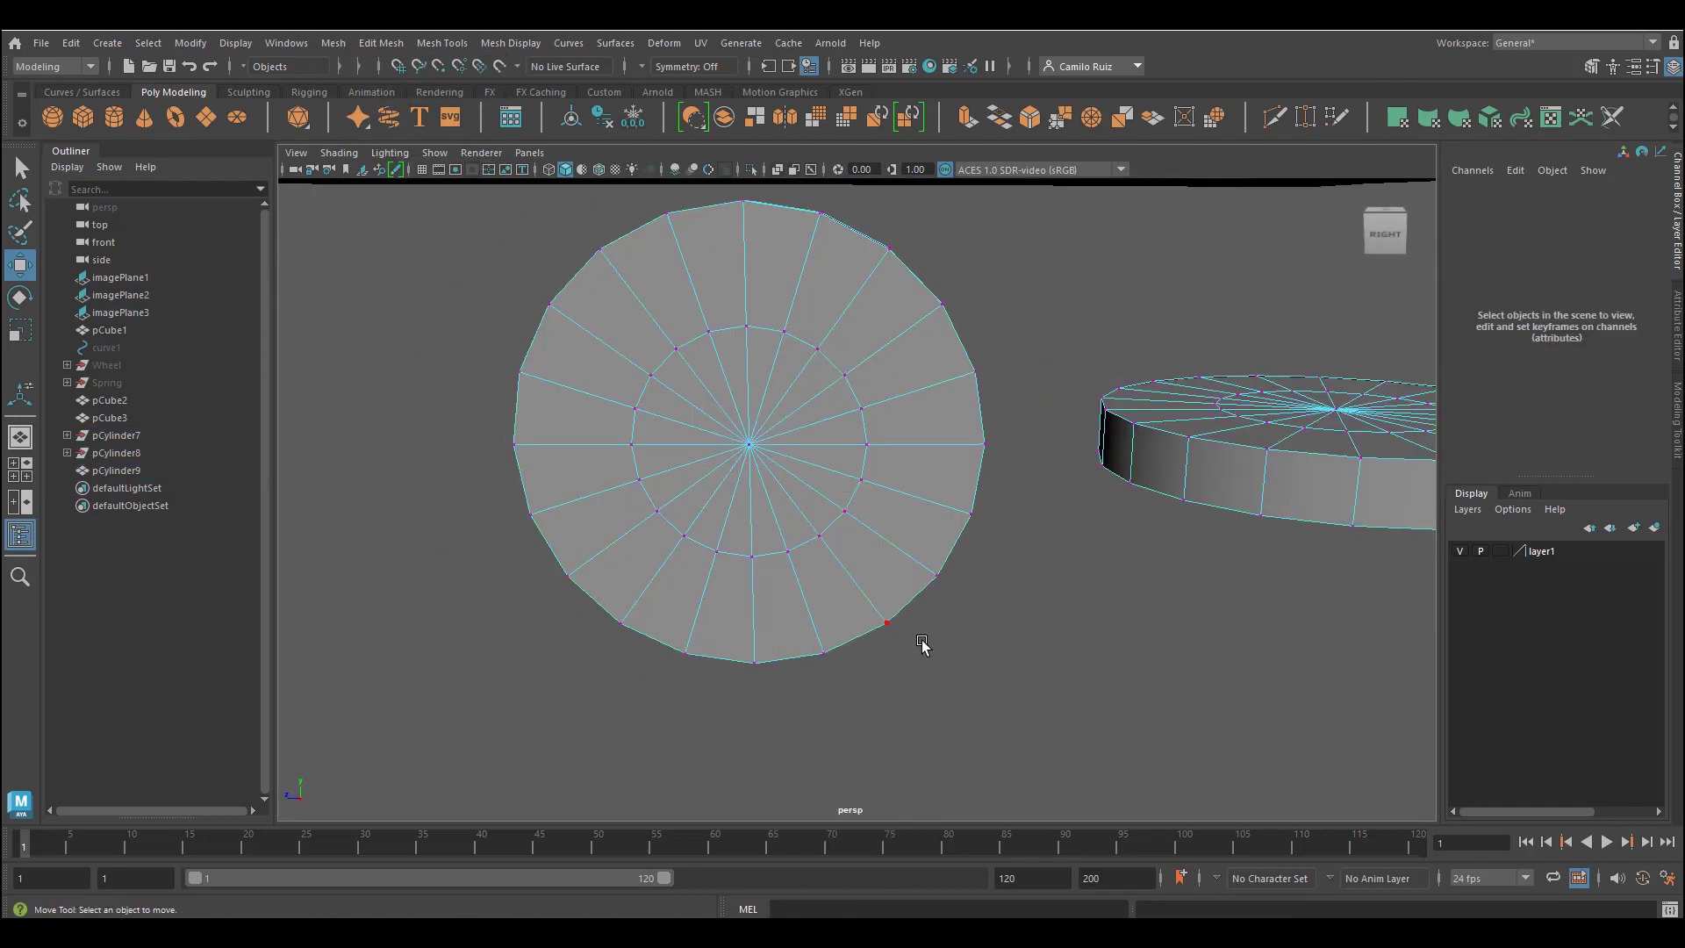
pyautogui.moveTo(1040, 700); pyautogui.dragTo(489, 458)
pyautogui.moveTo(766, 496); pyautogui.dragTo(758, 458)
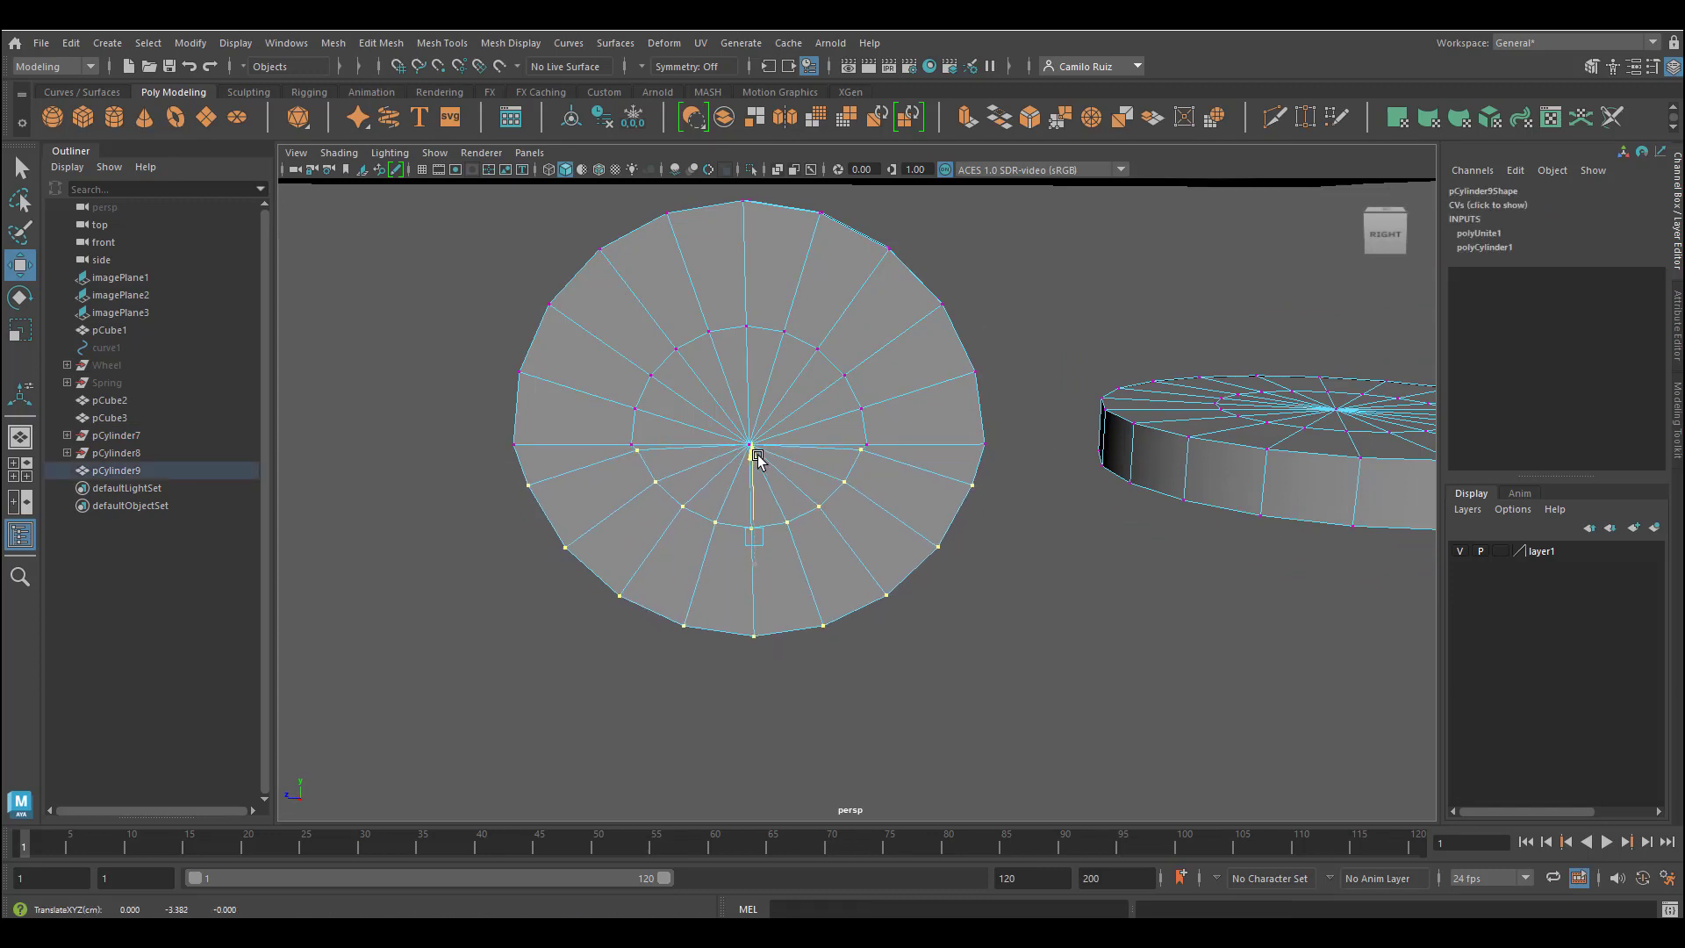
pyautogui.press('r')
pyautogui.moveTo(755, 456); pyautogui.dragTo(750, 384)
pyautogui.click(20, 265)
pyautogui.press('F8')
# Raise the upright disc's flattened base vertices slightly in the side view
pyautogui.press('space')
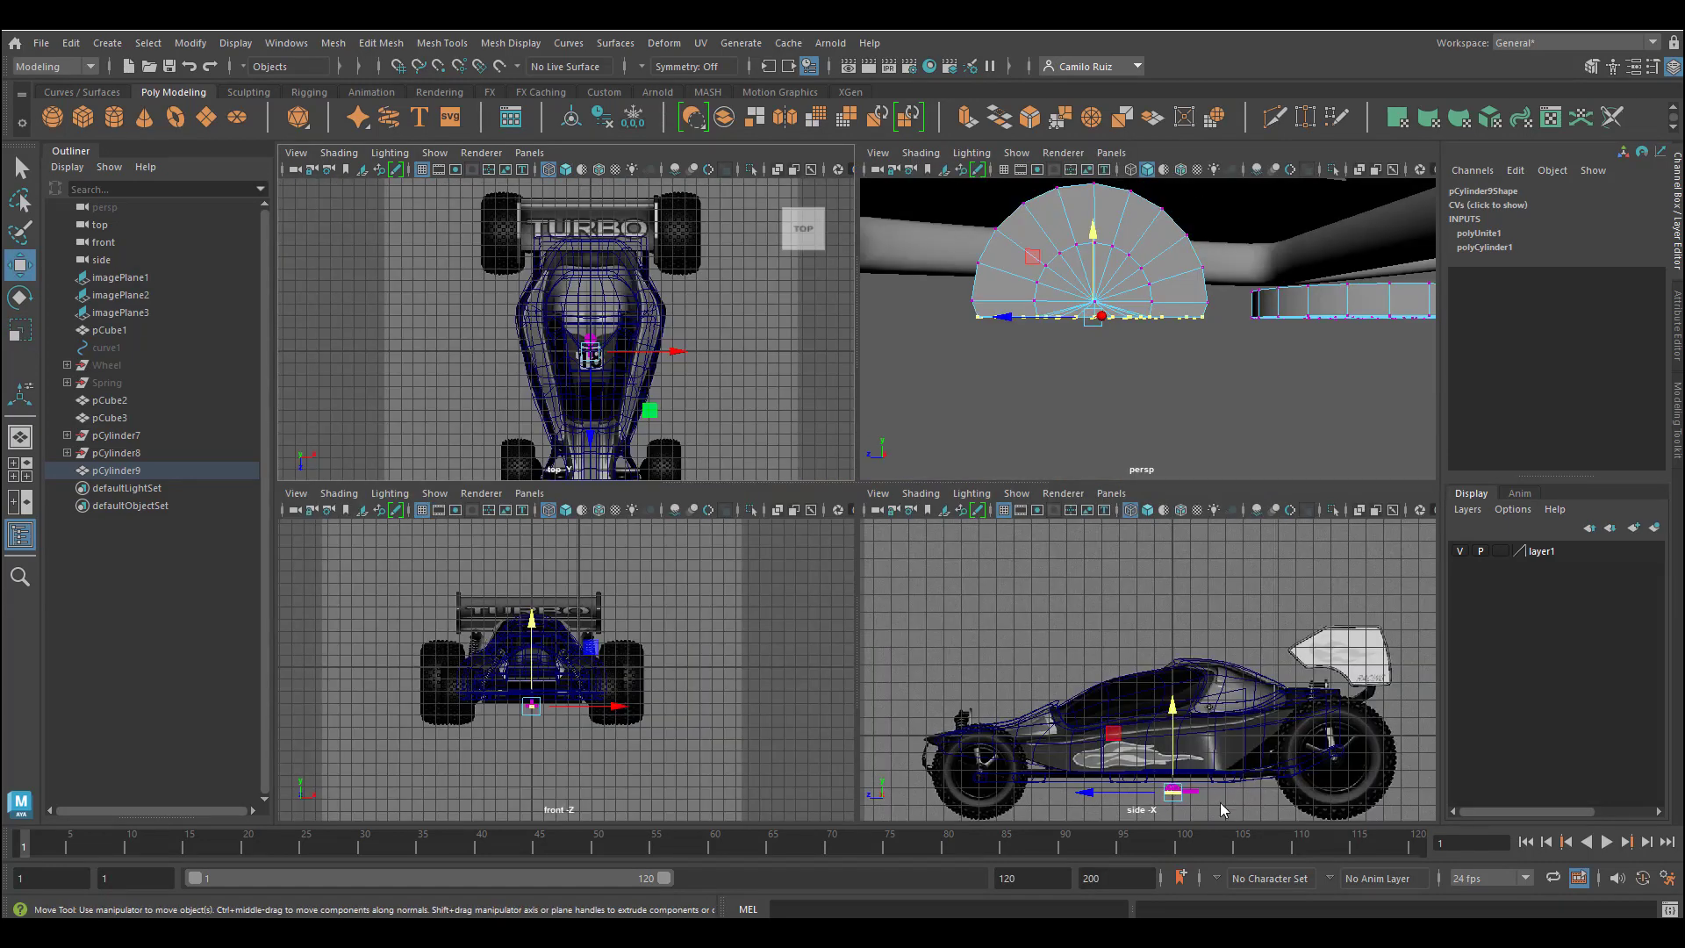
pyautogui.press('space')
pyautogui.press('f')
pyautogui.scroll(-5, 1042, 568)
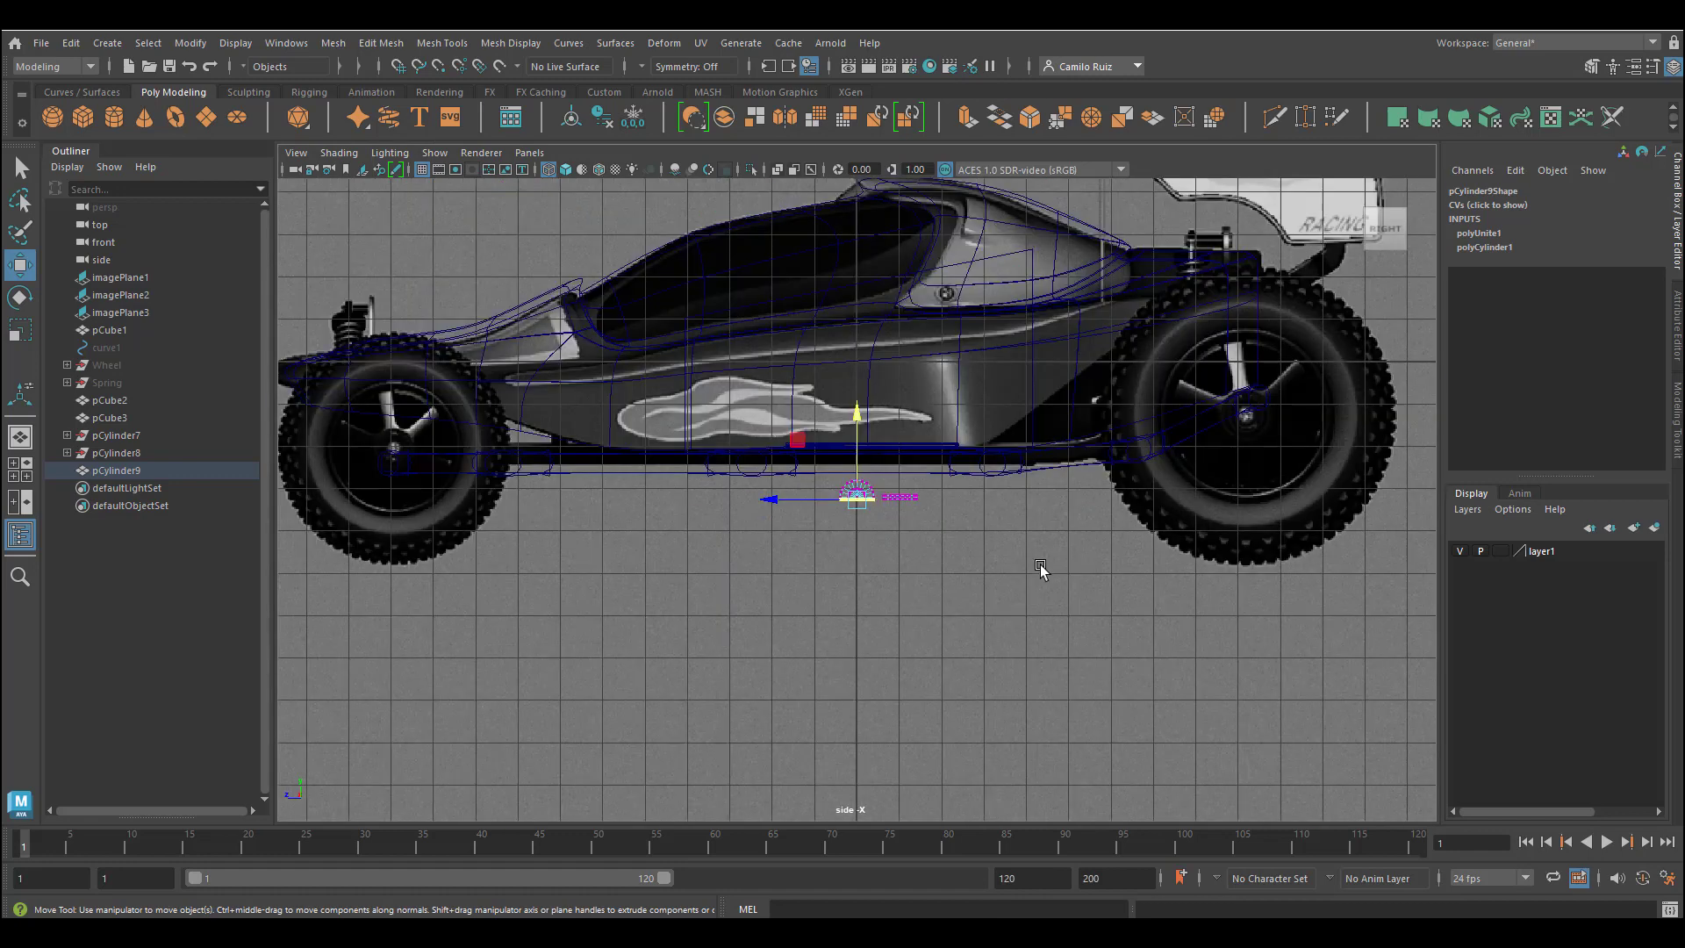
pyautogui.scroll(5, 1057, 564)
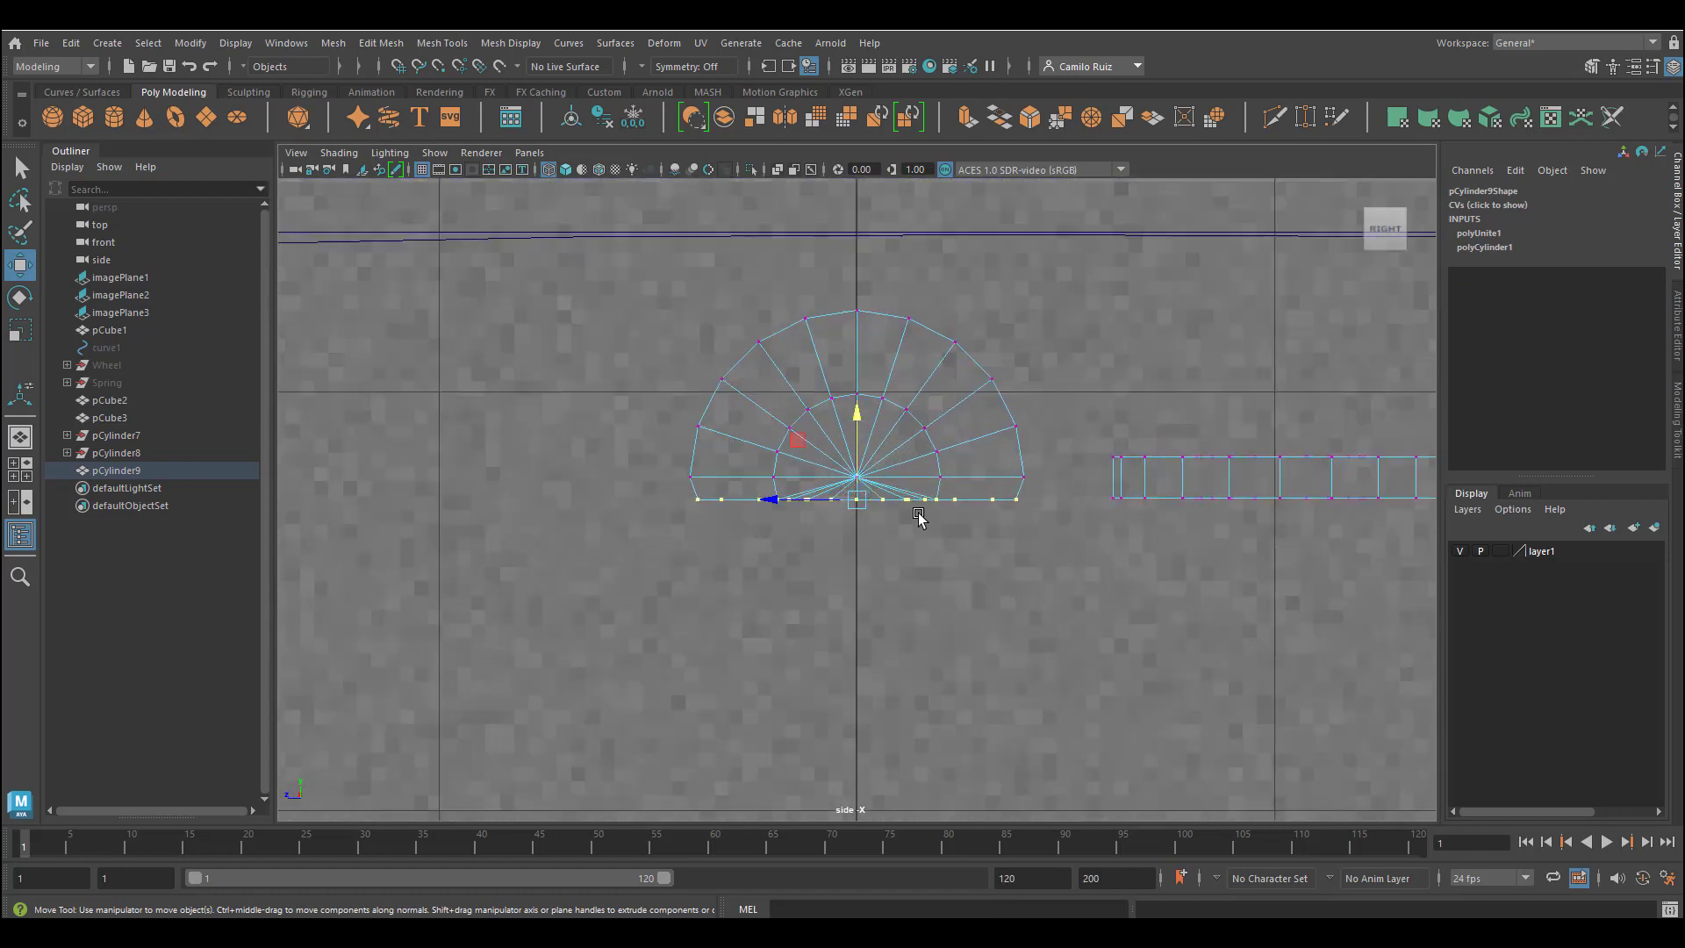
pyautogui.moveTo(858, 409); pyautogui.dragTo(857, 410)
pyautogui.moveTo(860, 406); pyautogui.dragTo(862, 401)
# Raise the upright disc's rim and inner-ring vertices on the side facing the flat disc, just above the straight base
pyautogui.moveTo(1041, 459); pyautogui.dragTo(1011, 481)
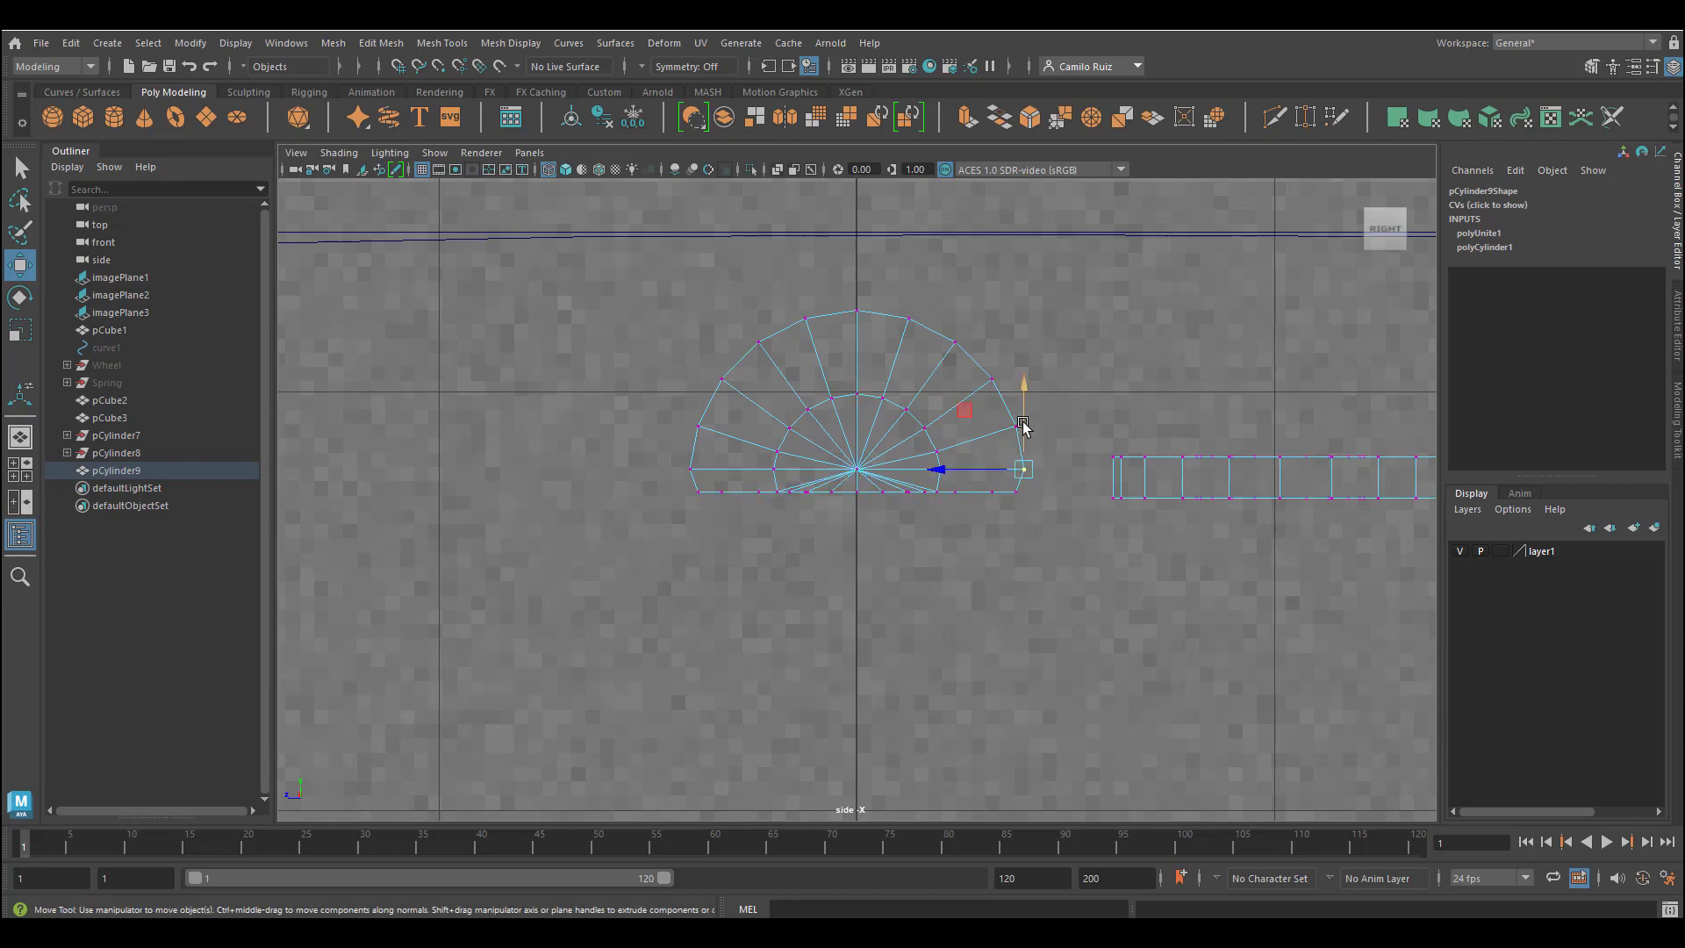
pyautogui.moveTo(1023, 412); pyautogui.dragTo(1021, 395)
pyautogui.moveTo(924, 465); pyautogui.dragTo(951, 477)
pyautogui.moveTo(940, 417); pyautogui.dragTo(940, 407)
pyautogui.moveTo(1003, 414); pyautogui.dragTo(1029, 437)
pyautogui.moveTo(1011, 363); pyautogui.dragTo(1010, 354)
pyautogui.moveTo(982, 416); pyautogui.dragTo(981, 416)
pyautogui.click(935, 457)
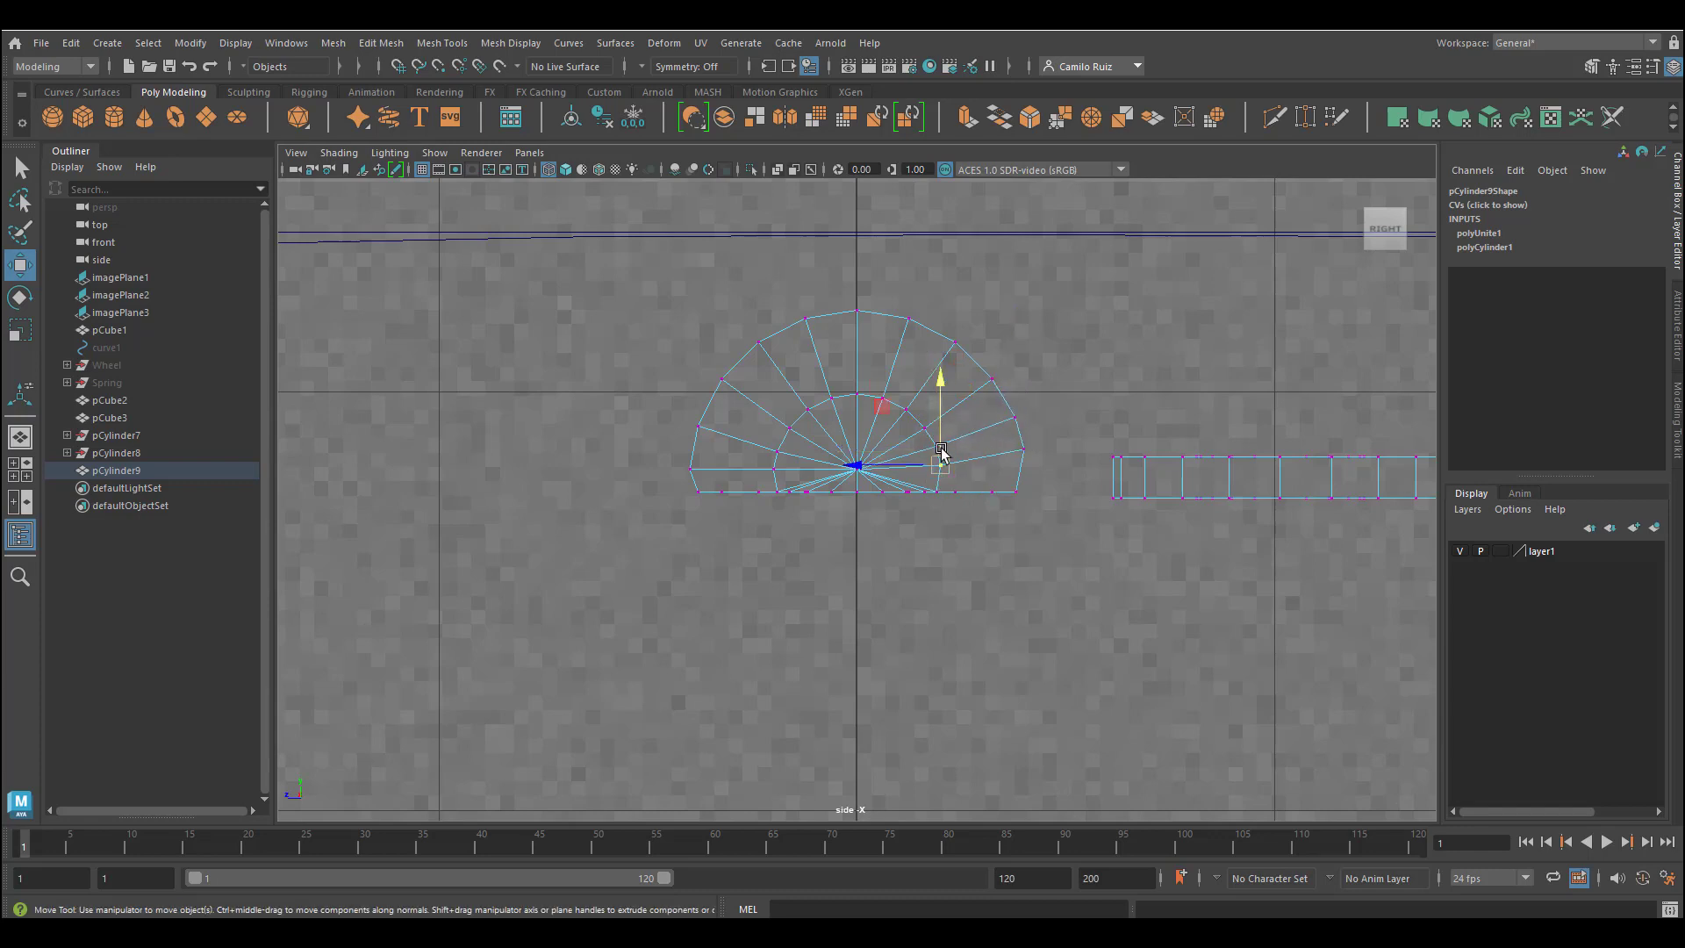
pyautogui.click(1088, 499)
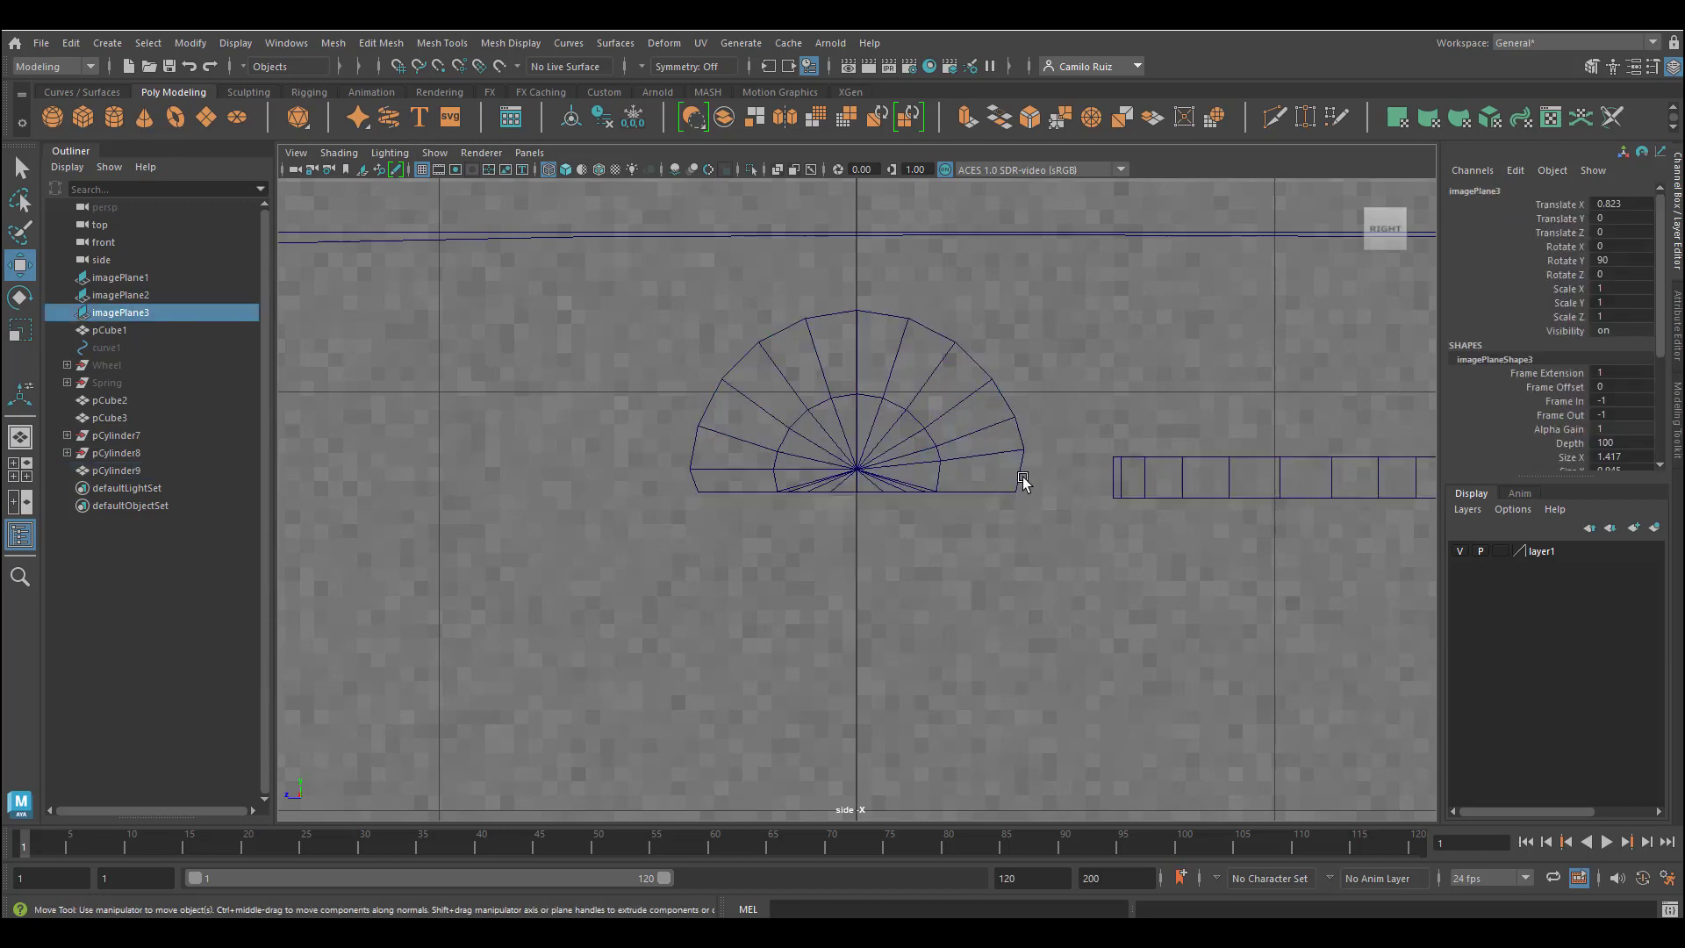
# Delete the facing side faces of the half-disc and the flat disc in the perspective view, leaving two openings
pyautogui.press('space')
pyautogui.press('space')
pyautogui.click(955, 451)
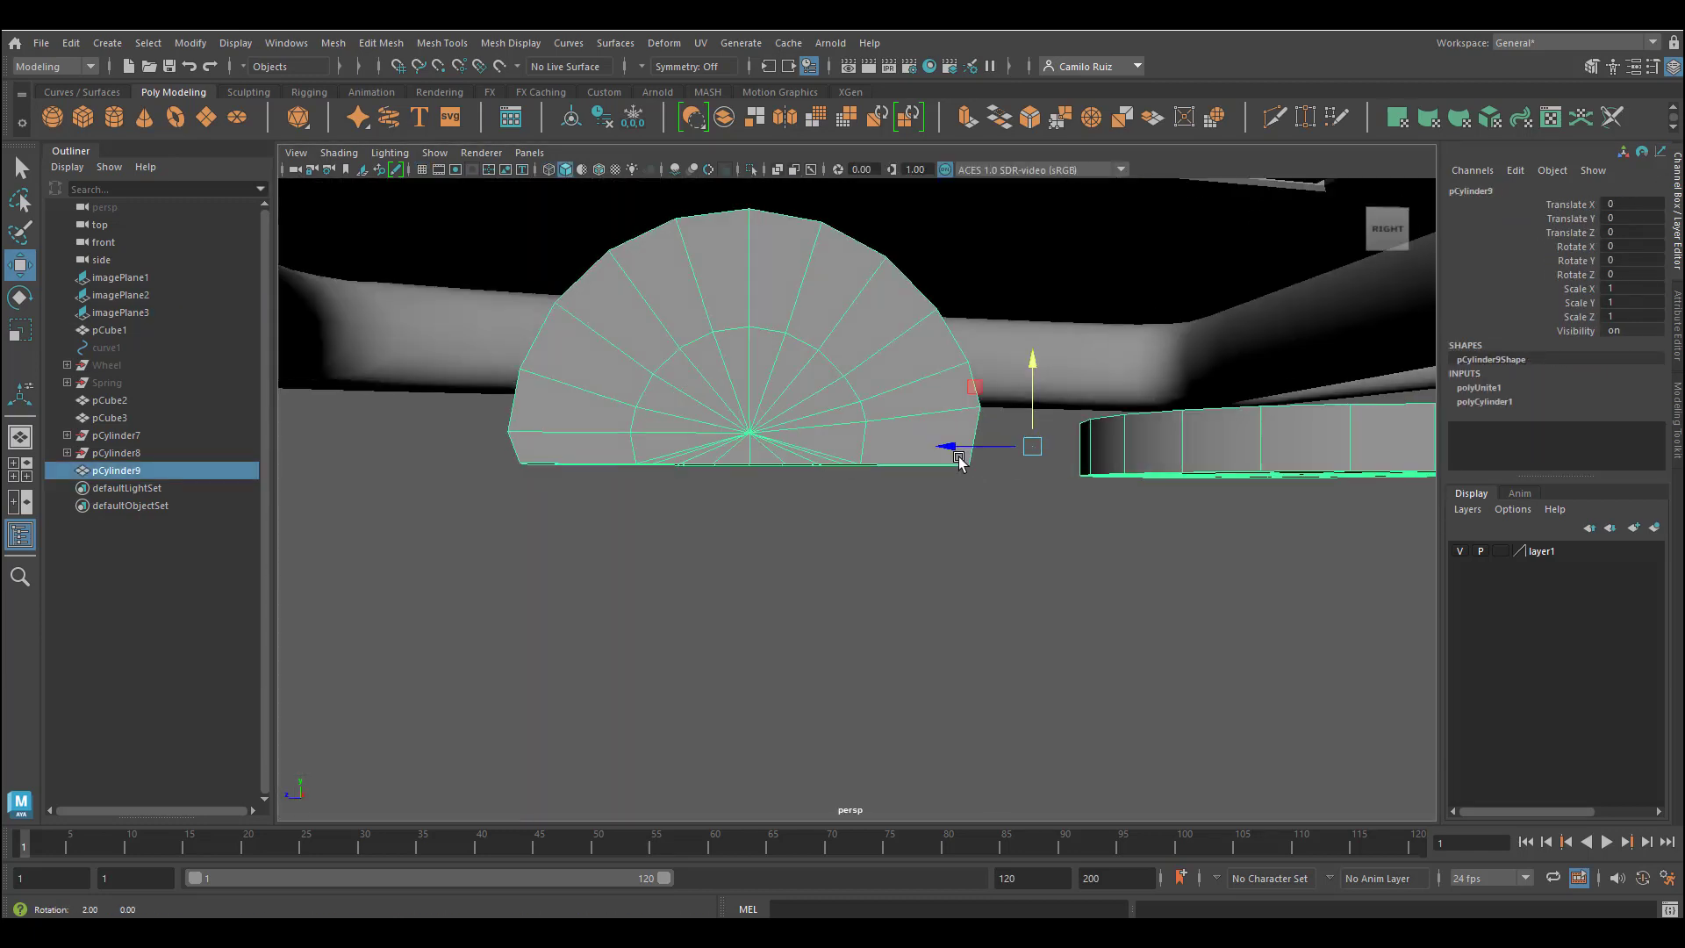
pyautogui.press('f')
pyautogui.moveTo(983, 436); pyautogui.dragTo(974, 476, button='right')
pyautogui.click(984, 445)
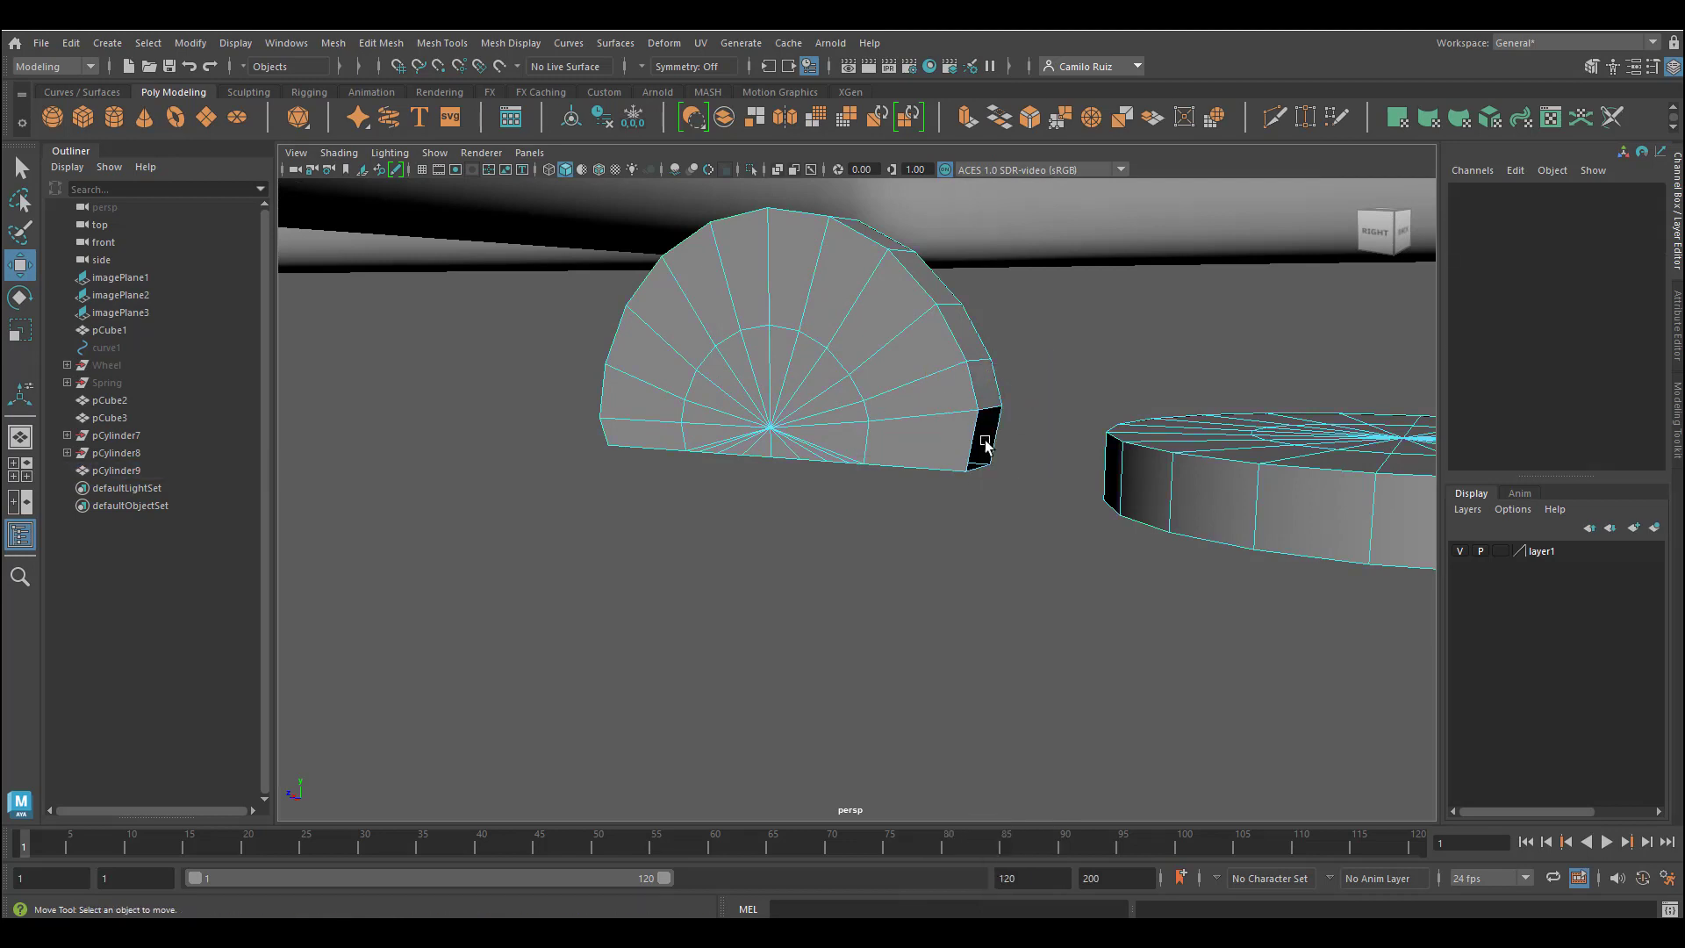
pyautogui.keyDown('alt'); pyautogui.moveTo(937, 452); pyautogui.dragTo(1068, 425); pyautogui.keyUp('alt')
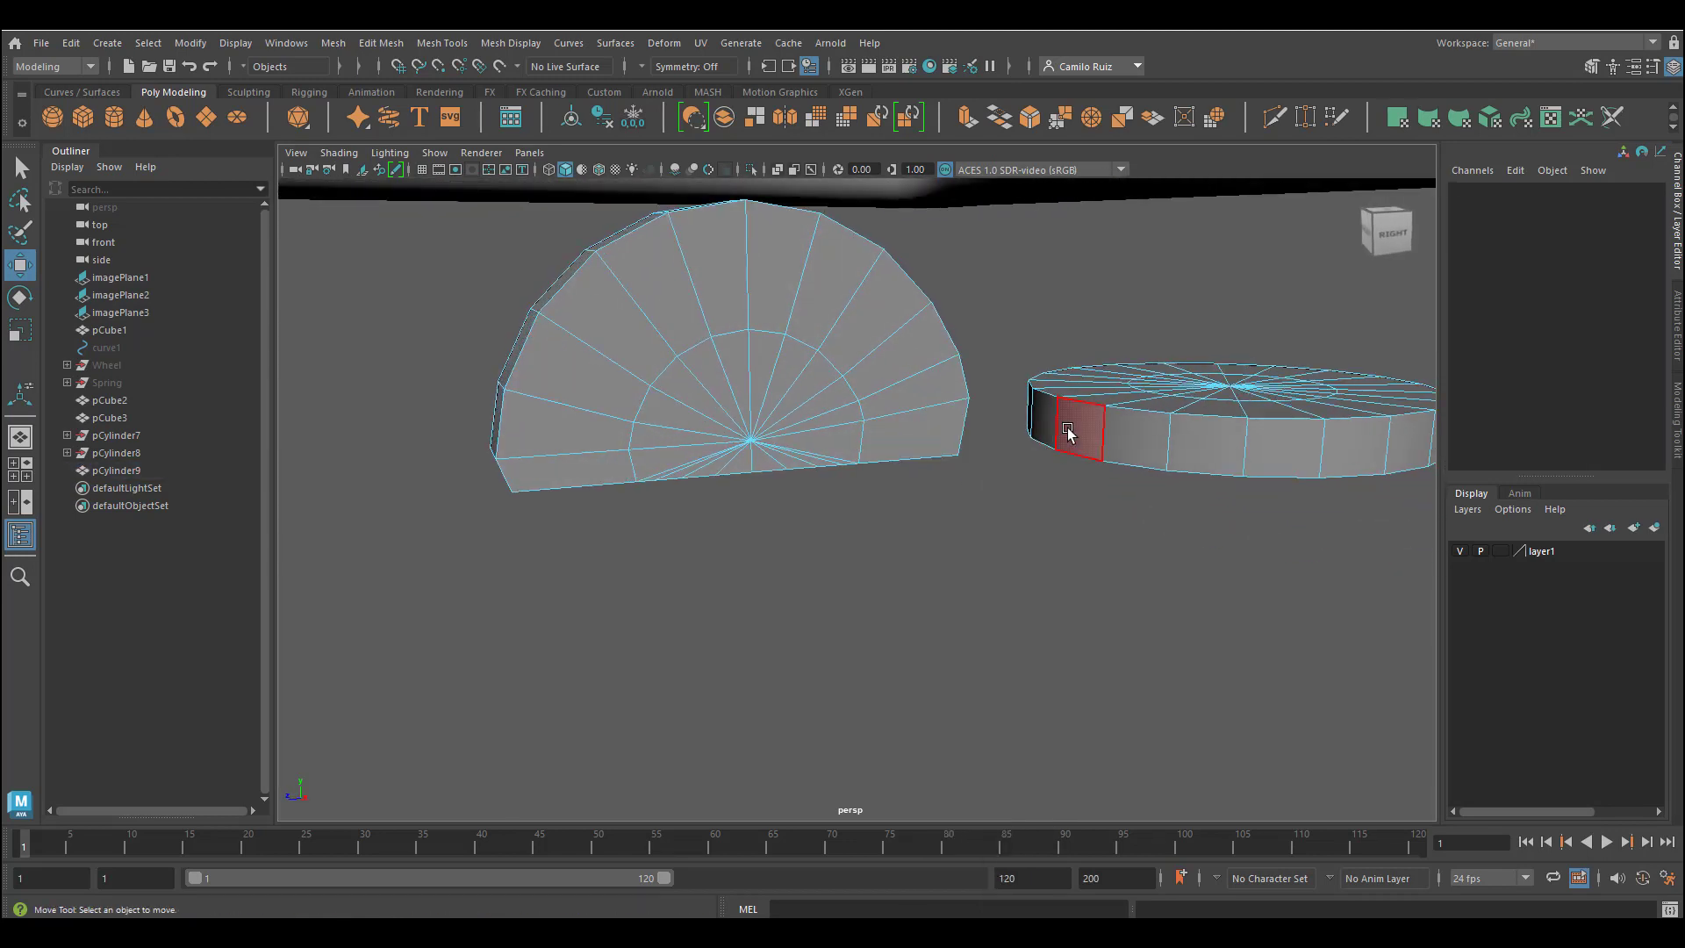
pyautogui.scroll(5, 965, 478)
pyautogui.click(968, 477)
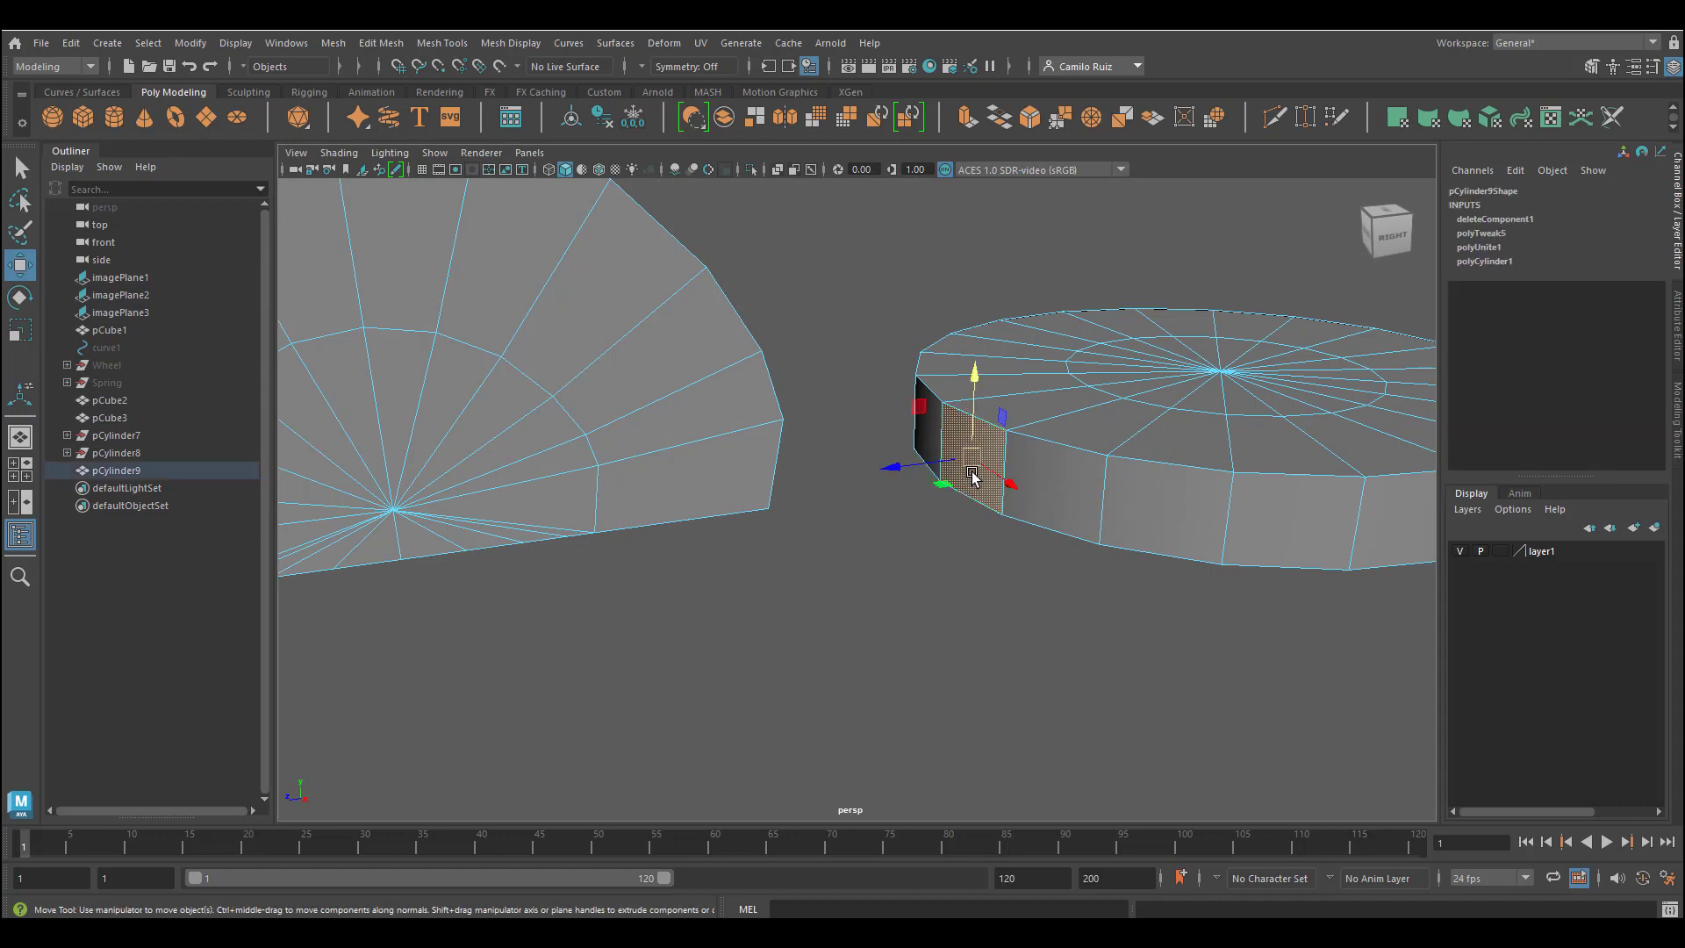
pyautogui.click(976, 474)
# Bridge the border edges of the two openings to connect the half-disc with the flat disc
pyautogui.keyDown('alt'); pyautogui.moveTo(1054, 481); pyautogui.dragTo(1018, 444); pyautogui.keyUp('alt')
pyautogui.scroll(5, 962, 488)
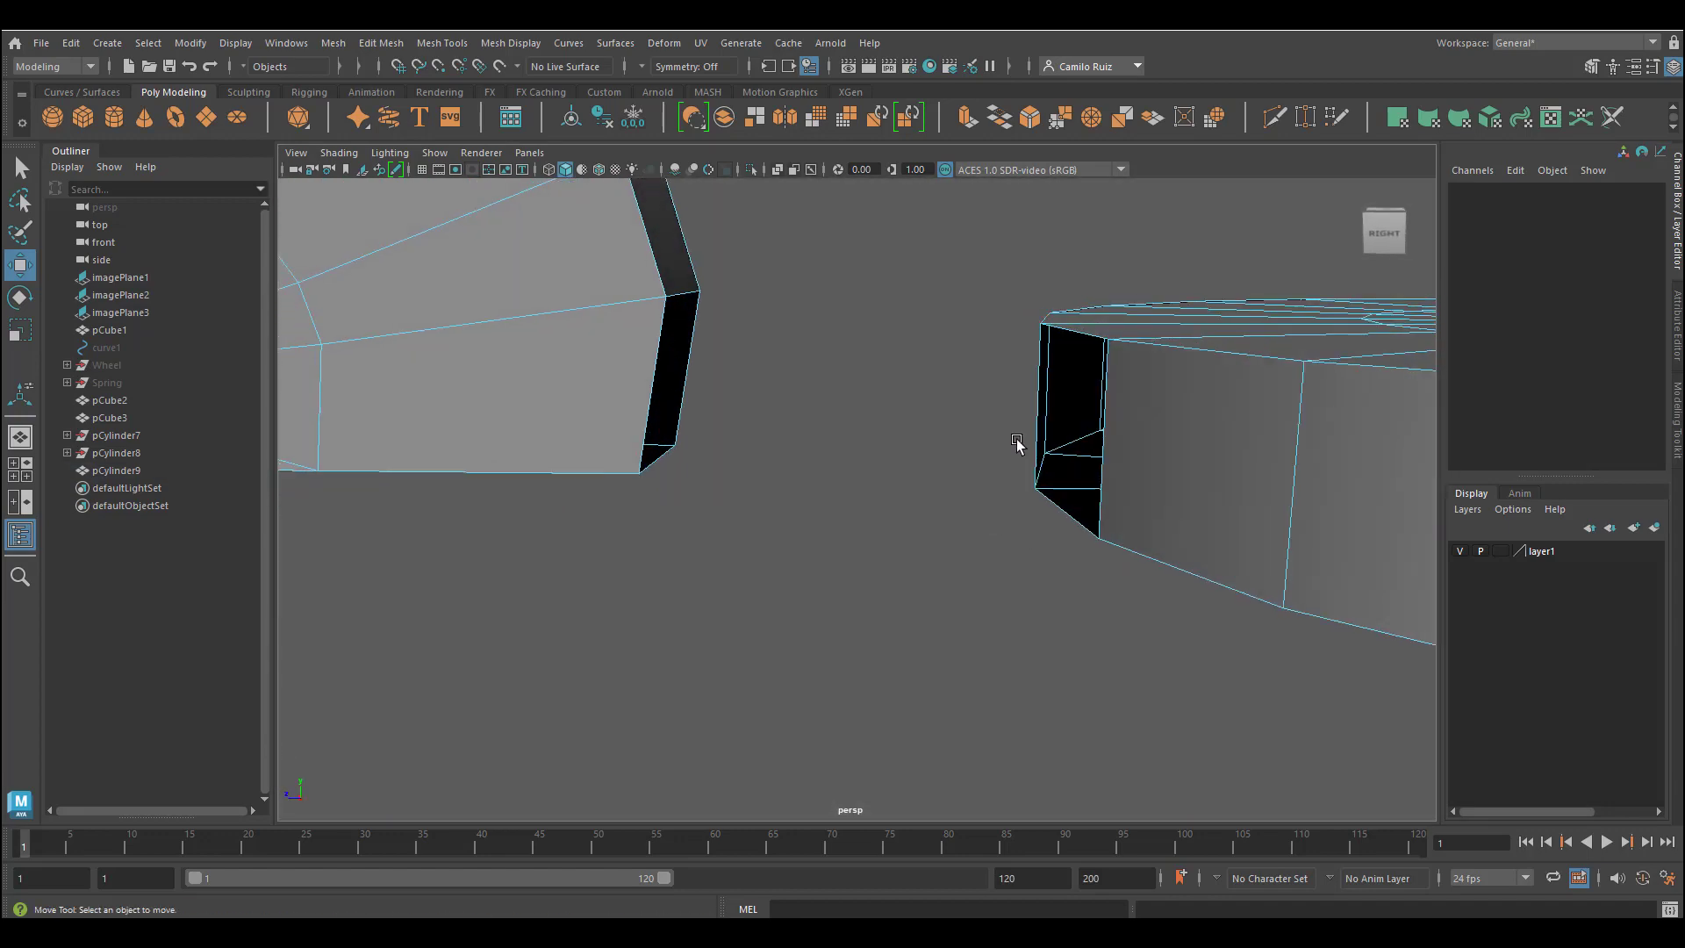
pyautogui.rightClick(1085, 329)
pyautogui.moveTo(1085, 331)
pyautogui.mouseDown(button='right')
pyautogui.moveTo(1022, 332)
pyautogui.moveTo(1085, 282)
pyautogui.moveTo(1084, 375)
pyautogui.moveTo(1084, 282)
pyautogui.mouseUp(button='right')
pyautogui.click(1086, 330)
pyautogui.keyDown('alt'); pyautogui.moveTo(1088, 334); pyautogui.dragTo(881, 406); pyautogui.keyUp('alt')
pyautogui.keyDown('shift'); pyautogui.click(1160, 394); pyautogui.keyUp('shift')
pyautogui.keyDown('shift'); pyautogui.click(700, 290); pyautogui.keyUp('shift')
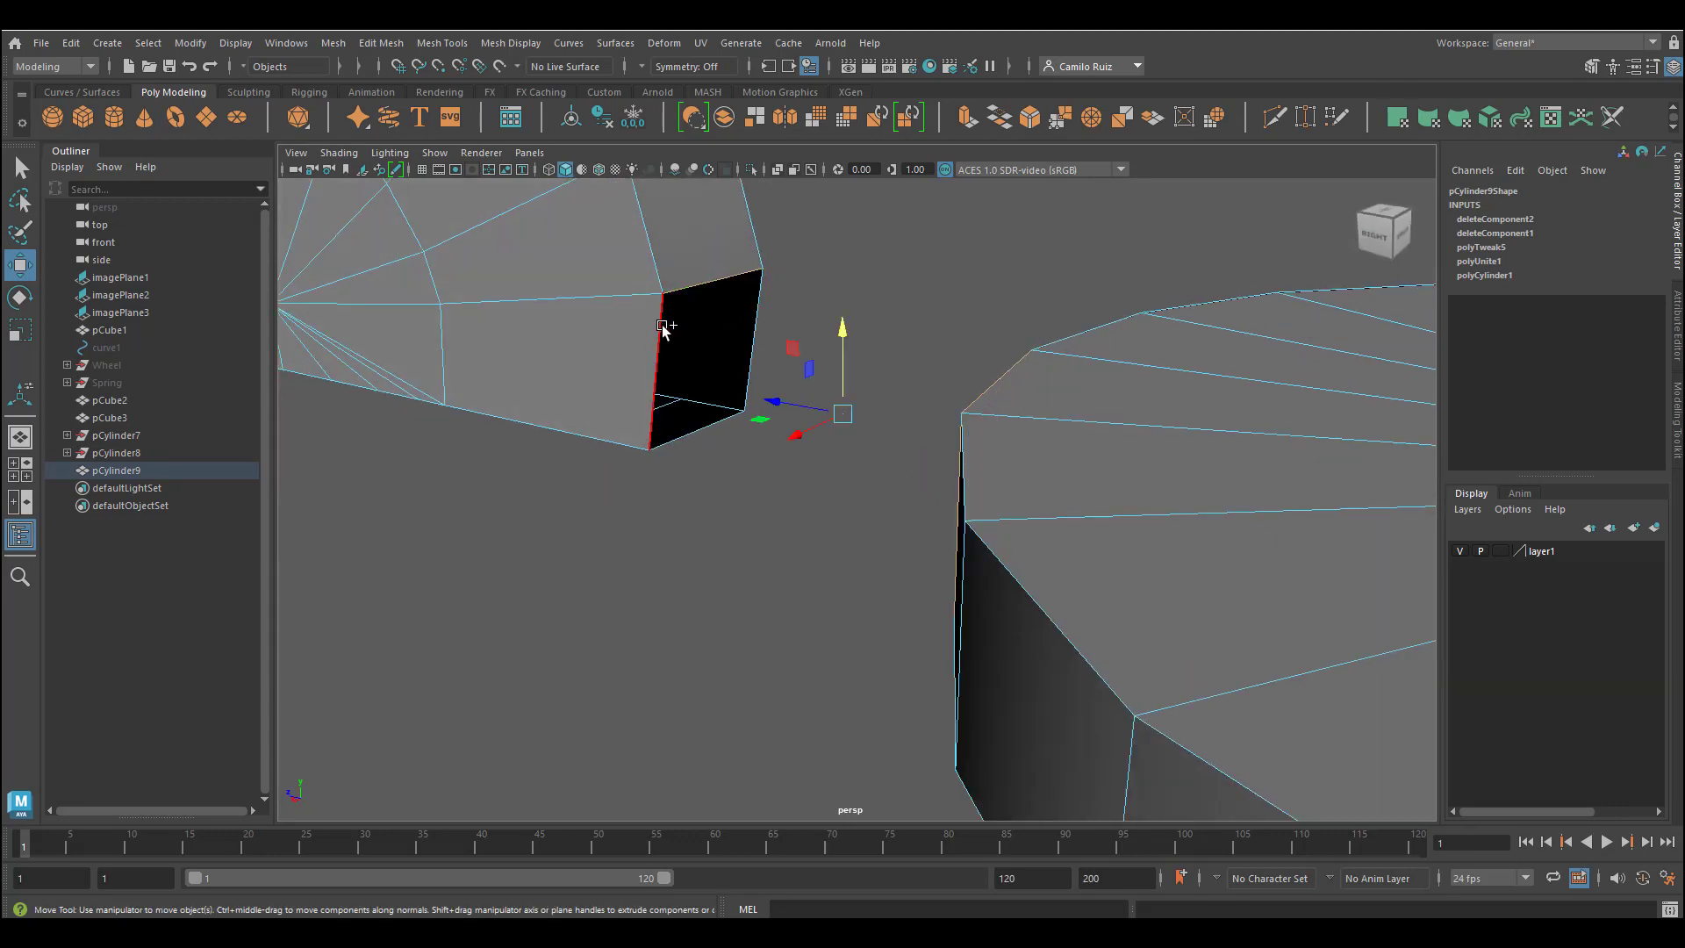
pyautogui.keyDown('shift'); pyautogui.click(660, 328); pyautogui.keyUp('shift')
pyautogui.keyDown('alt'); pyautogui.moveTo(746, 426); pyautogui.dragTo(811, 403); pyautogui.keyUp('alt')
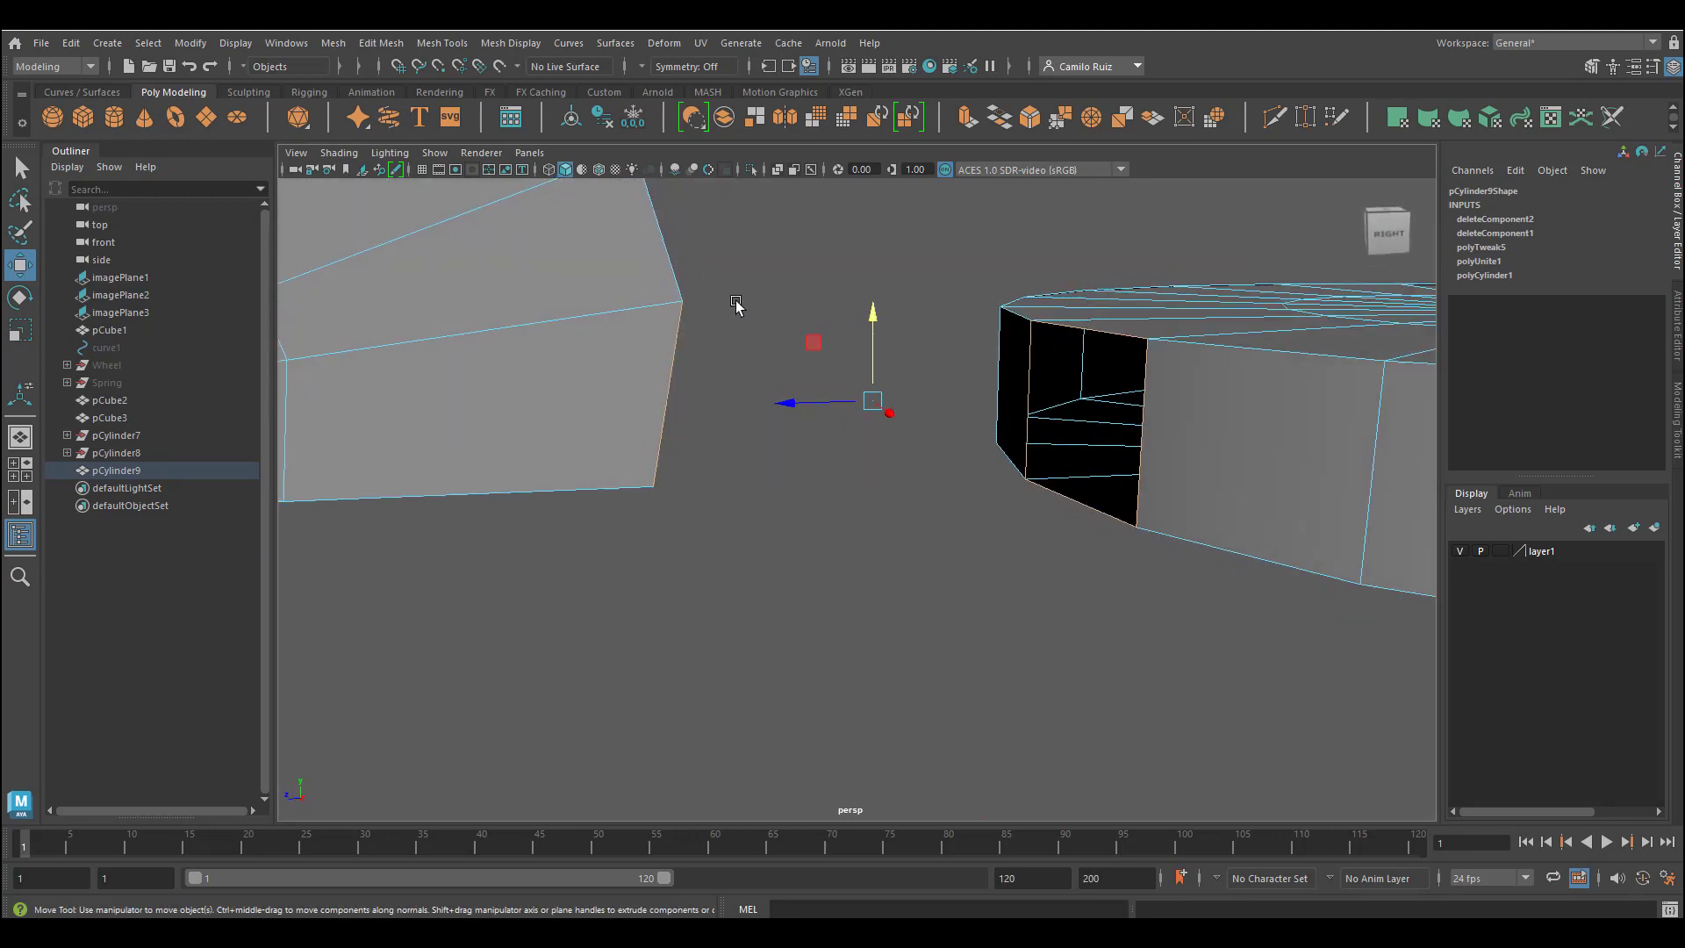
pyautogui.click(386, 49)
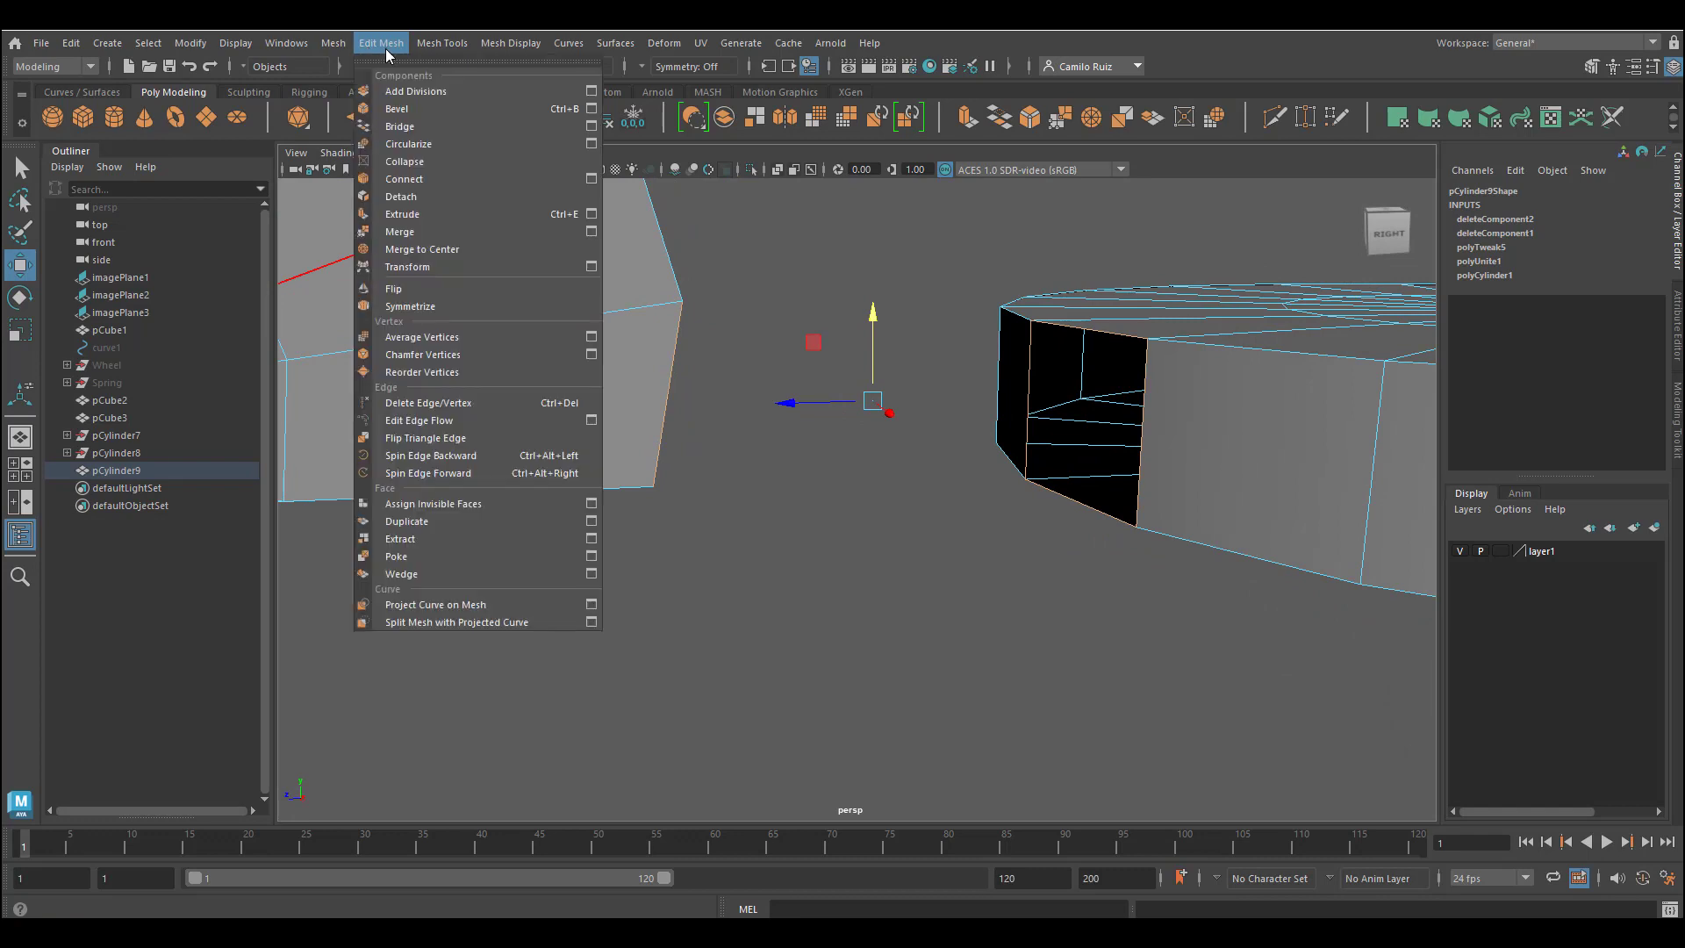
pyautogui.click(399, 127)
# Assign the lambert1 material to the whole joined part so the bridge faces match the rest
pyautogui.press('f')
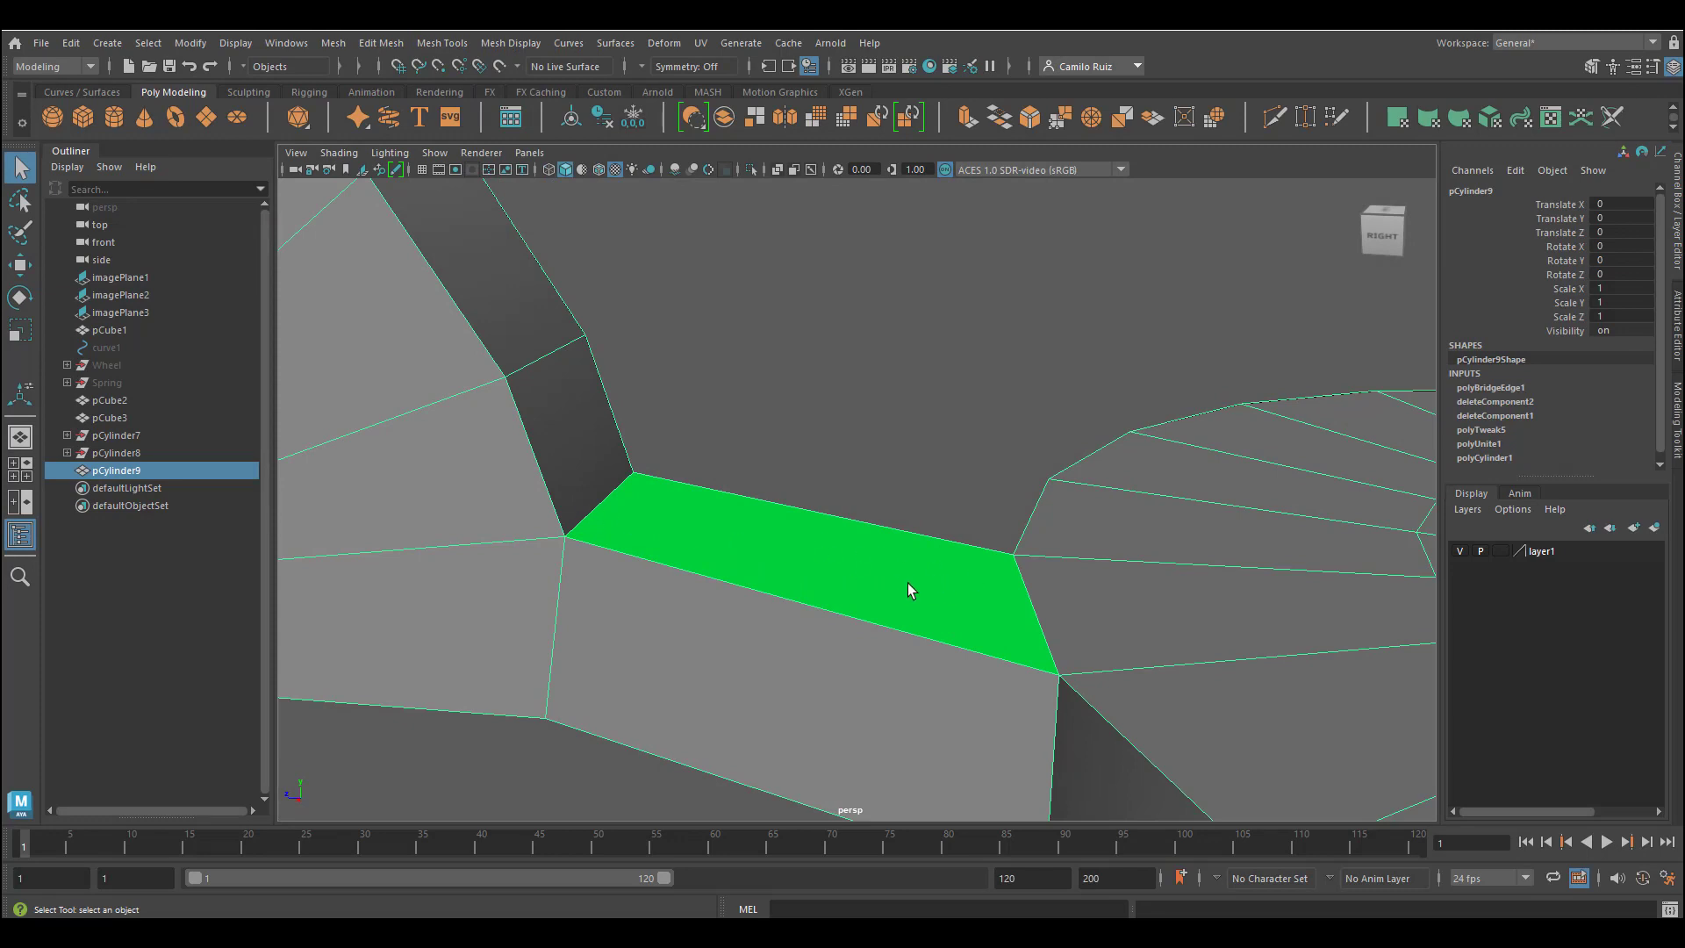
pyautogui.moveTo(907, 583)
pyautogui.keyDown('alt'); pyautogui.mouseDown()
pyautogui.moveTo(877, 564)
pyautogui.moveTo(892, 573)
pyautogui.mouseUp(); pyautogui.keyUp('alt')
pyautogui.press('4')
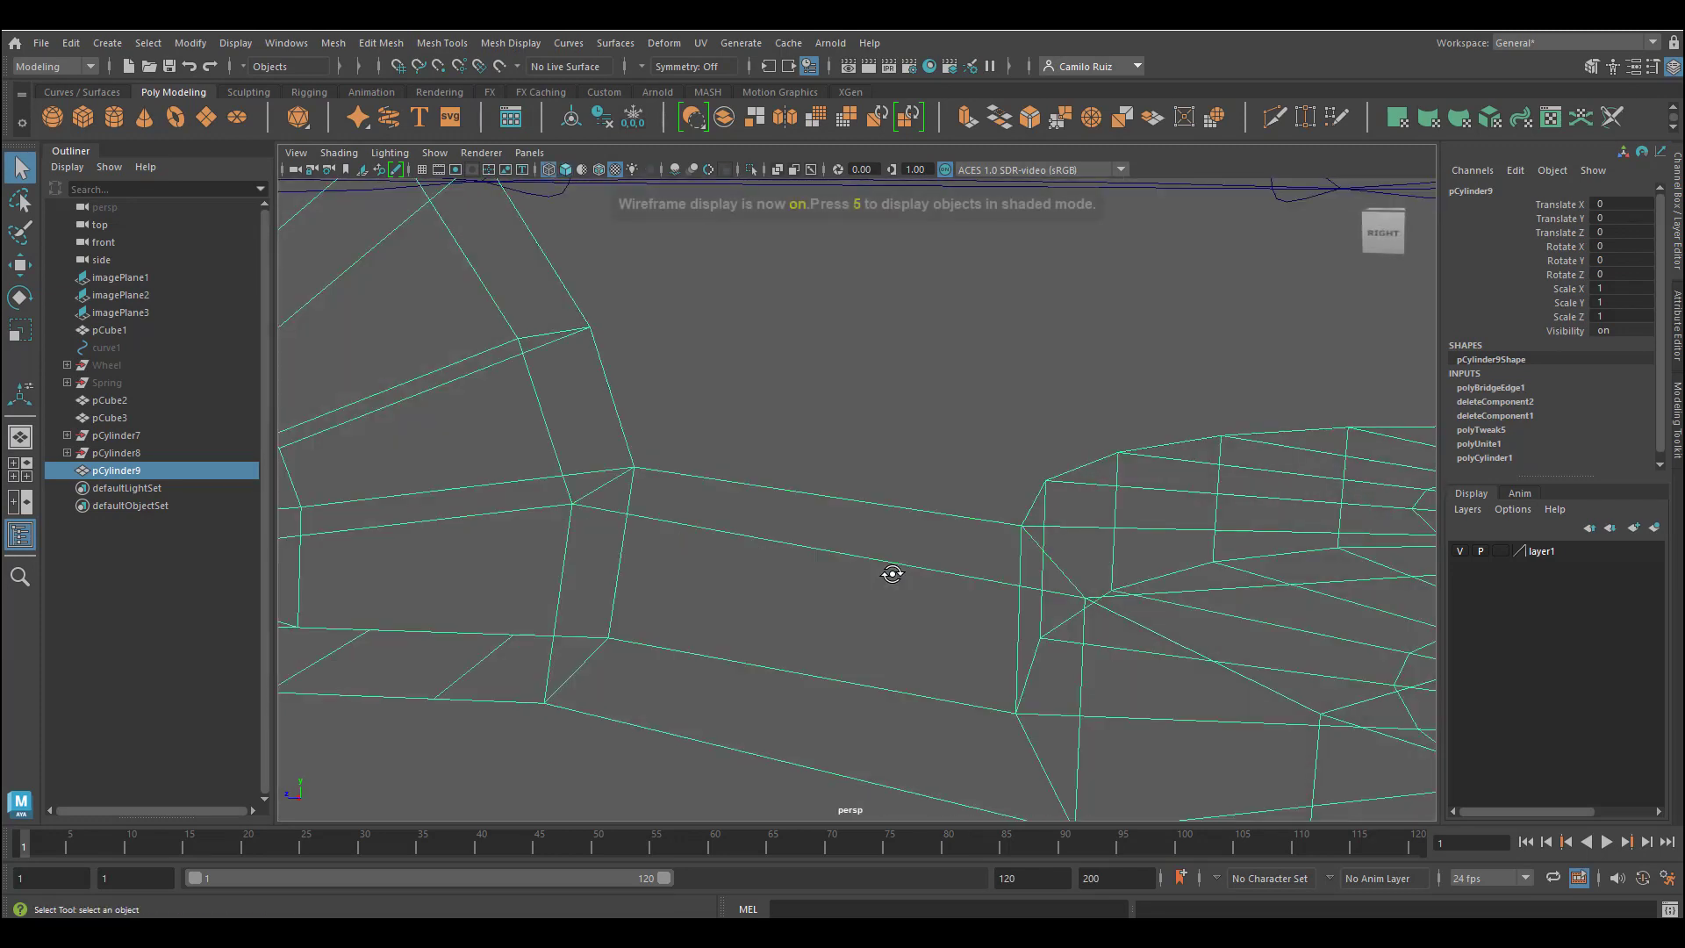
pyautogui.press('5')
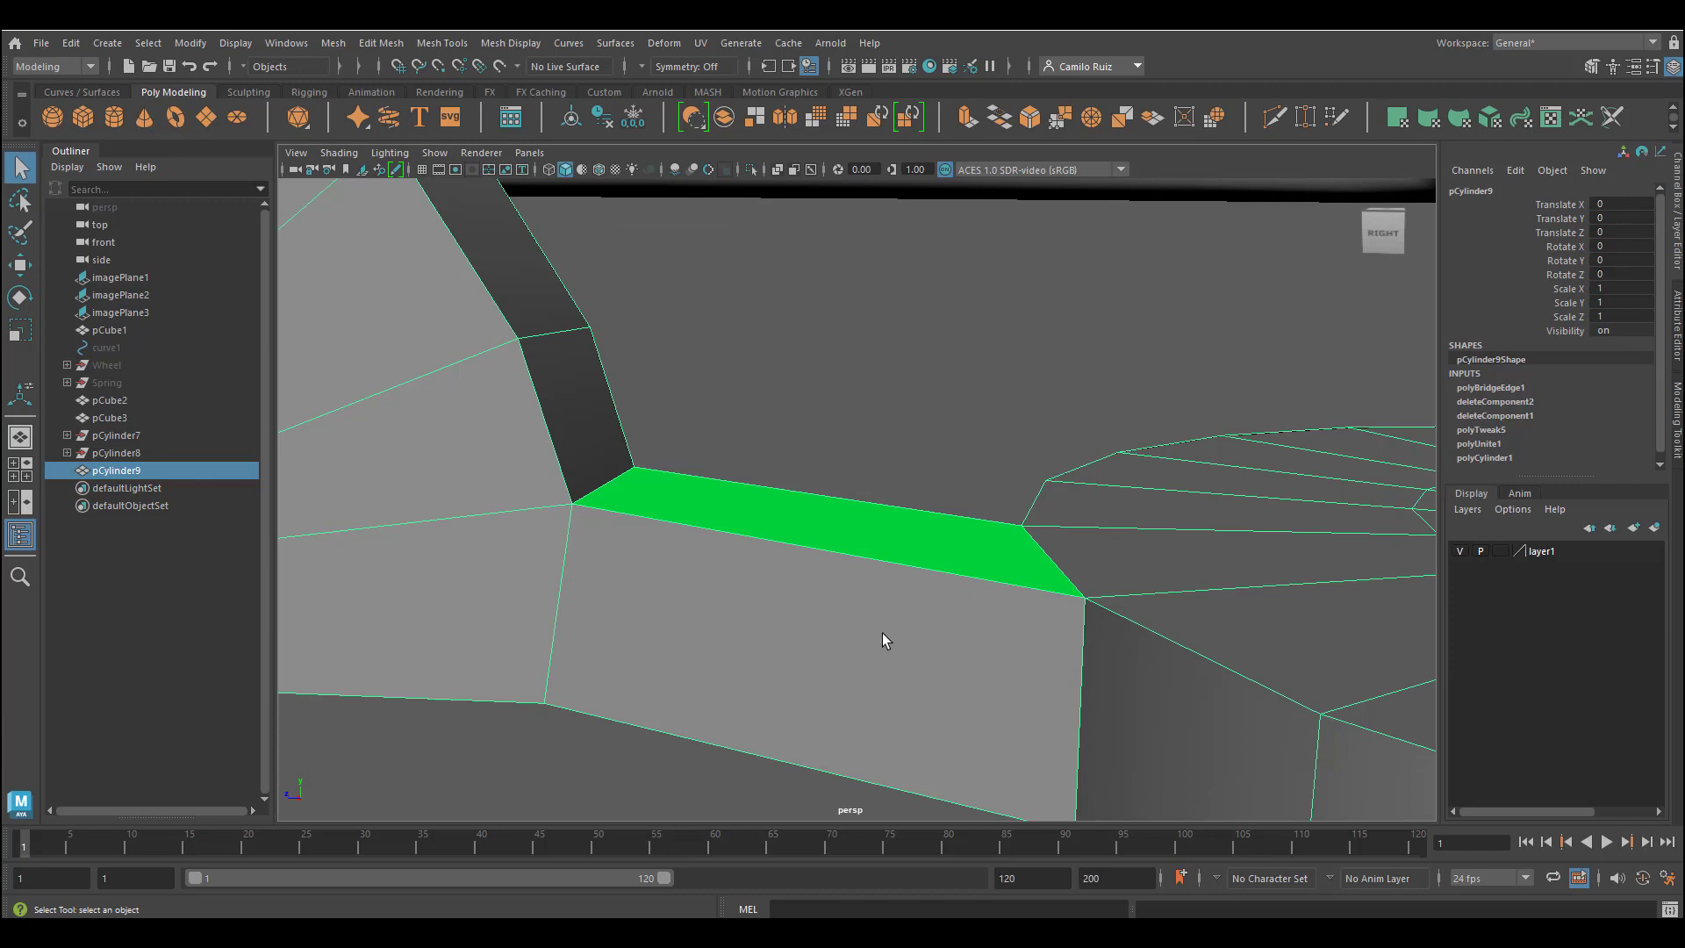
pyautogui.click(930, 67)
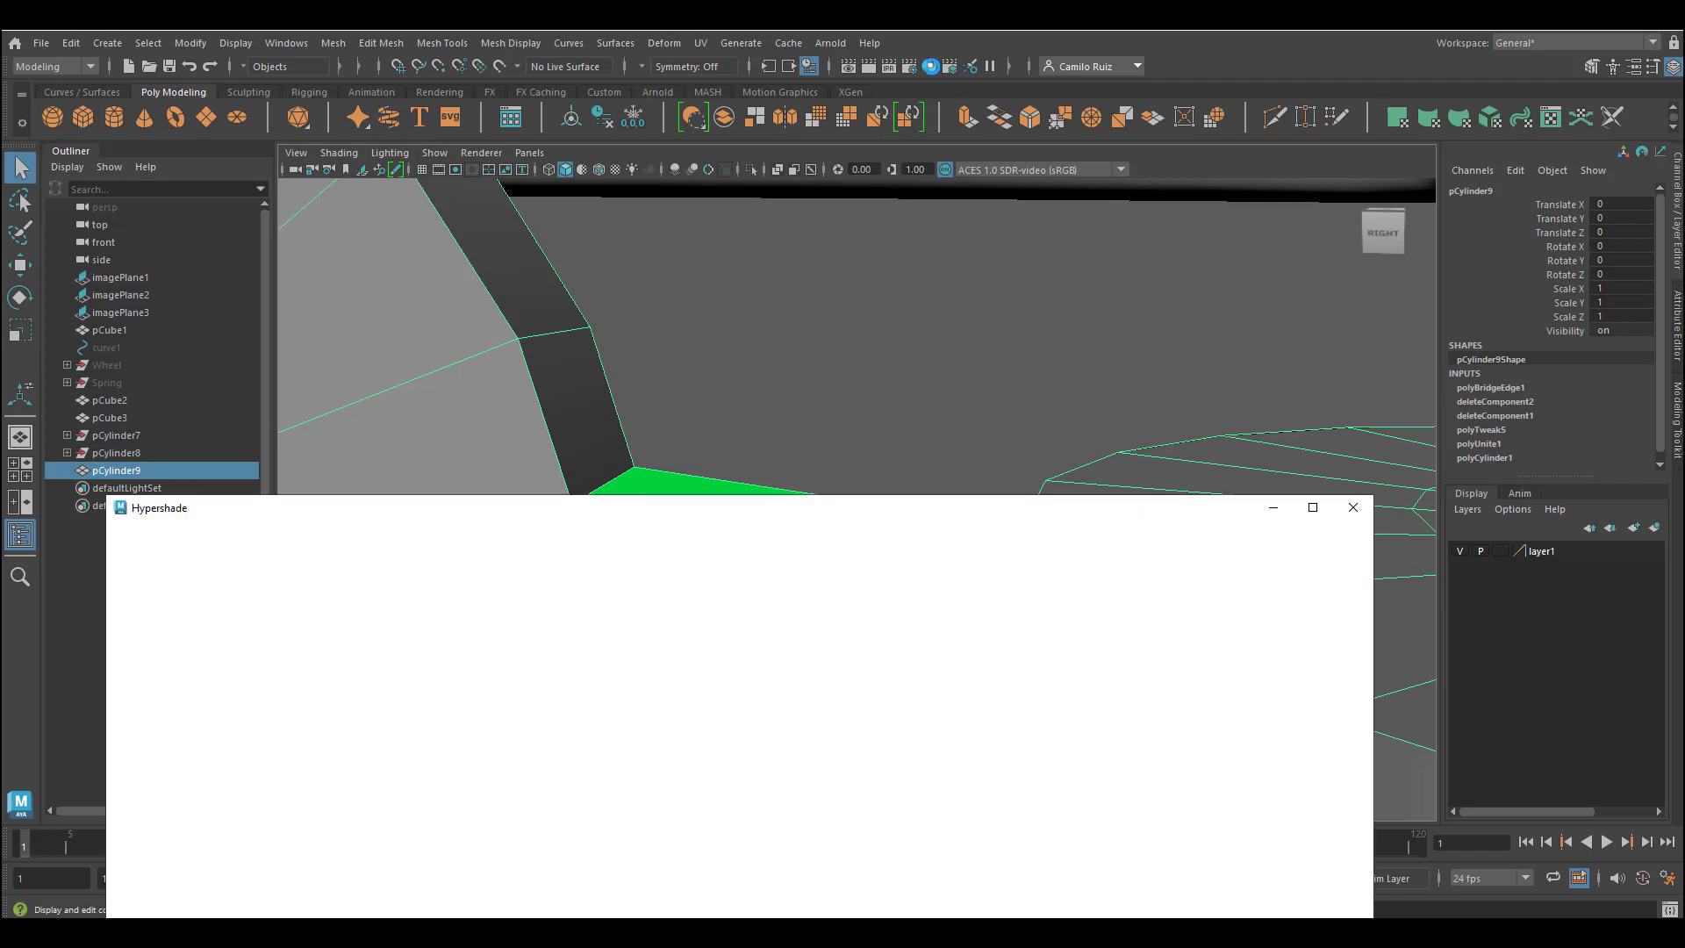
pyautogui.moveTo(931, 515); pyautogui.dragTo(1574, 460)
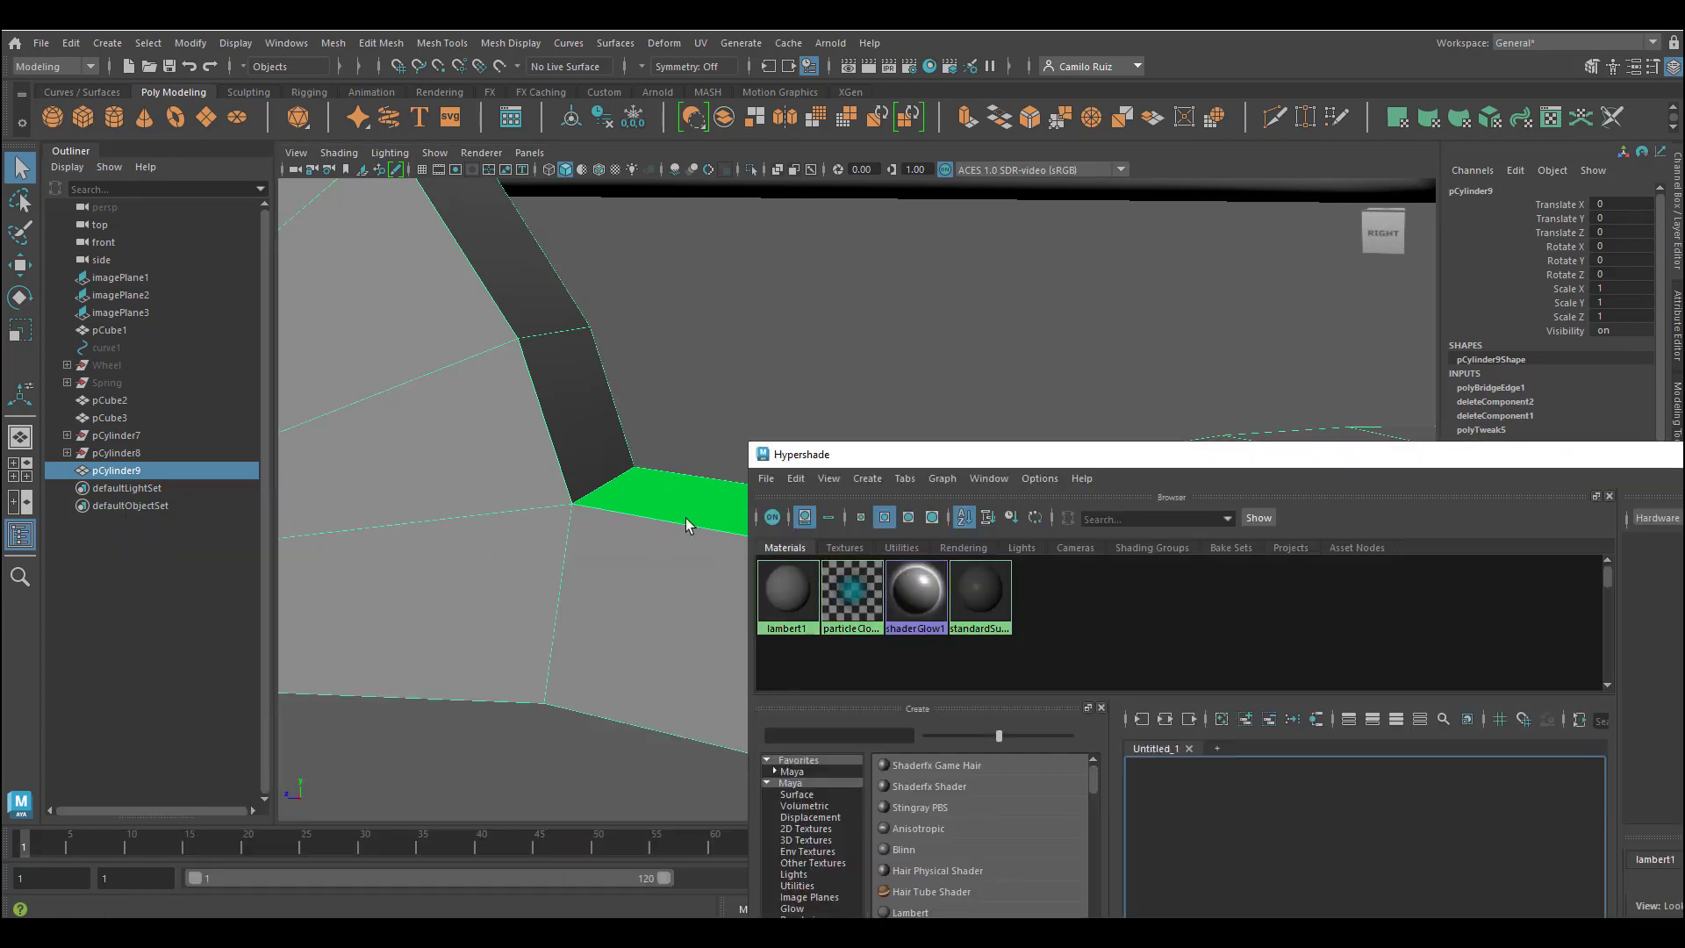
pyautogui.moveTo(582, 421); pyautogui.dragTo(654, 401, button='right')
pyautogui.rightClick(798, 590)
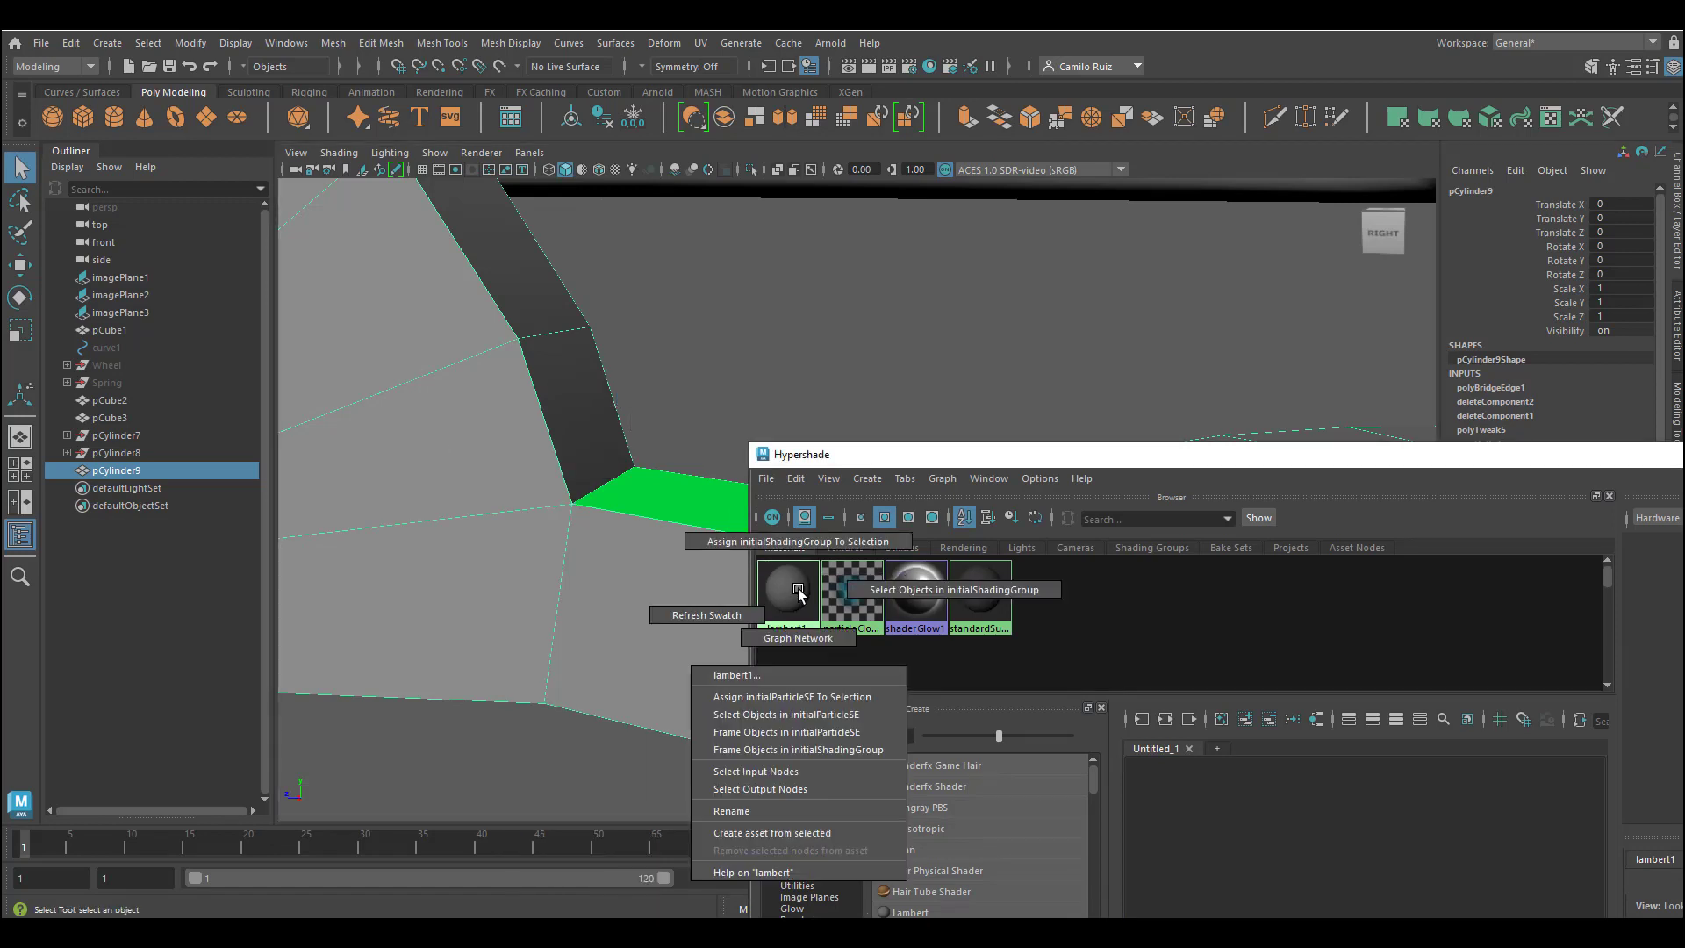
pyautogui.moveTo(798, 588)
pyautogui.mouseDown(button='right')
pyautogui.moveTo(782, 542)
pyautogui.moveTo(802, 543)
pyautogui.mouseUp(button='right')
pyautogui.keyDown('alt'); pyautogui.moveTo(691, 527); pyautogui.dragTo(544, 465); pyautogui.keyUp('alt')
pyautogui.moveTo(1584, 457); pyautogui.dragTo(1100, 377)
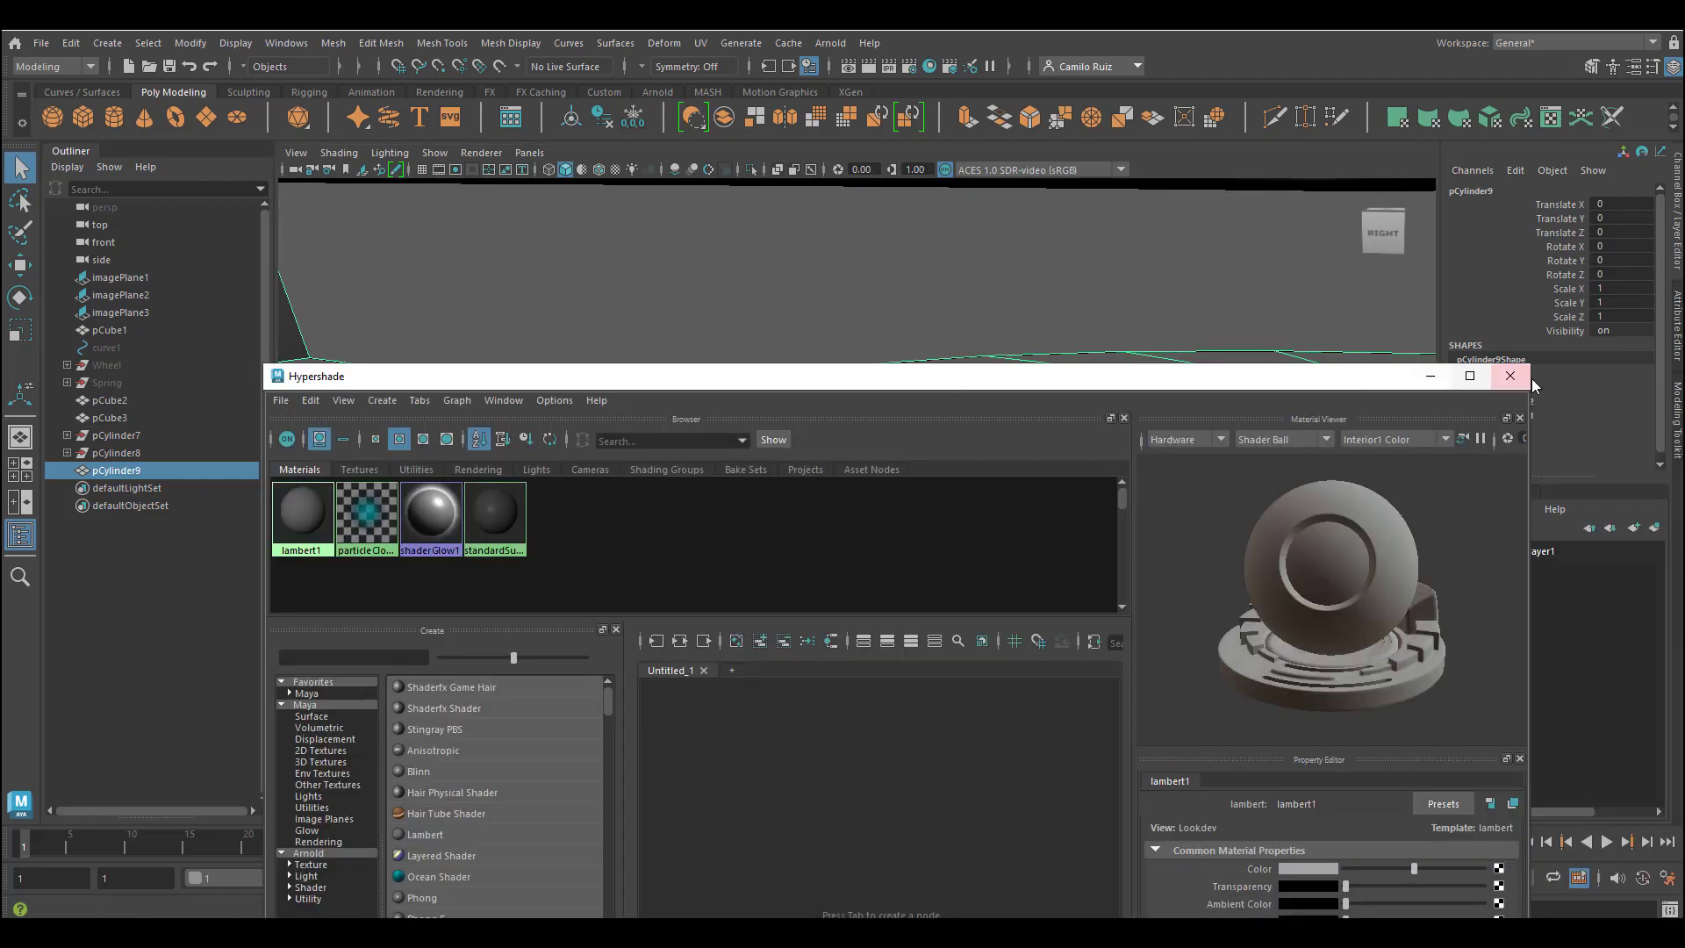
pyautogui.click(1512, 376)
pyautogui.scroll(-5, 572, 415)
pyautogui.keyDown('alt'); pyautogui.moveTo(575, 417); pyautogui.dragTo(688, 375); pyautogui.keyUp('alt')
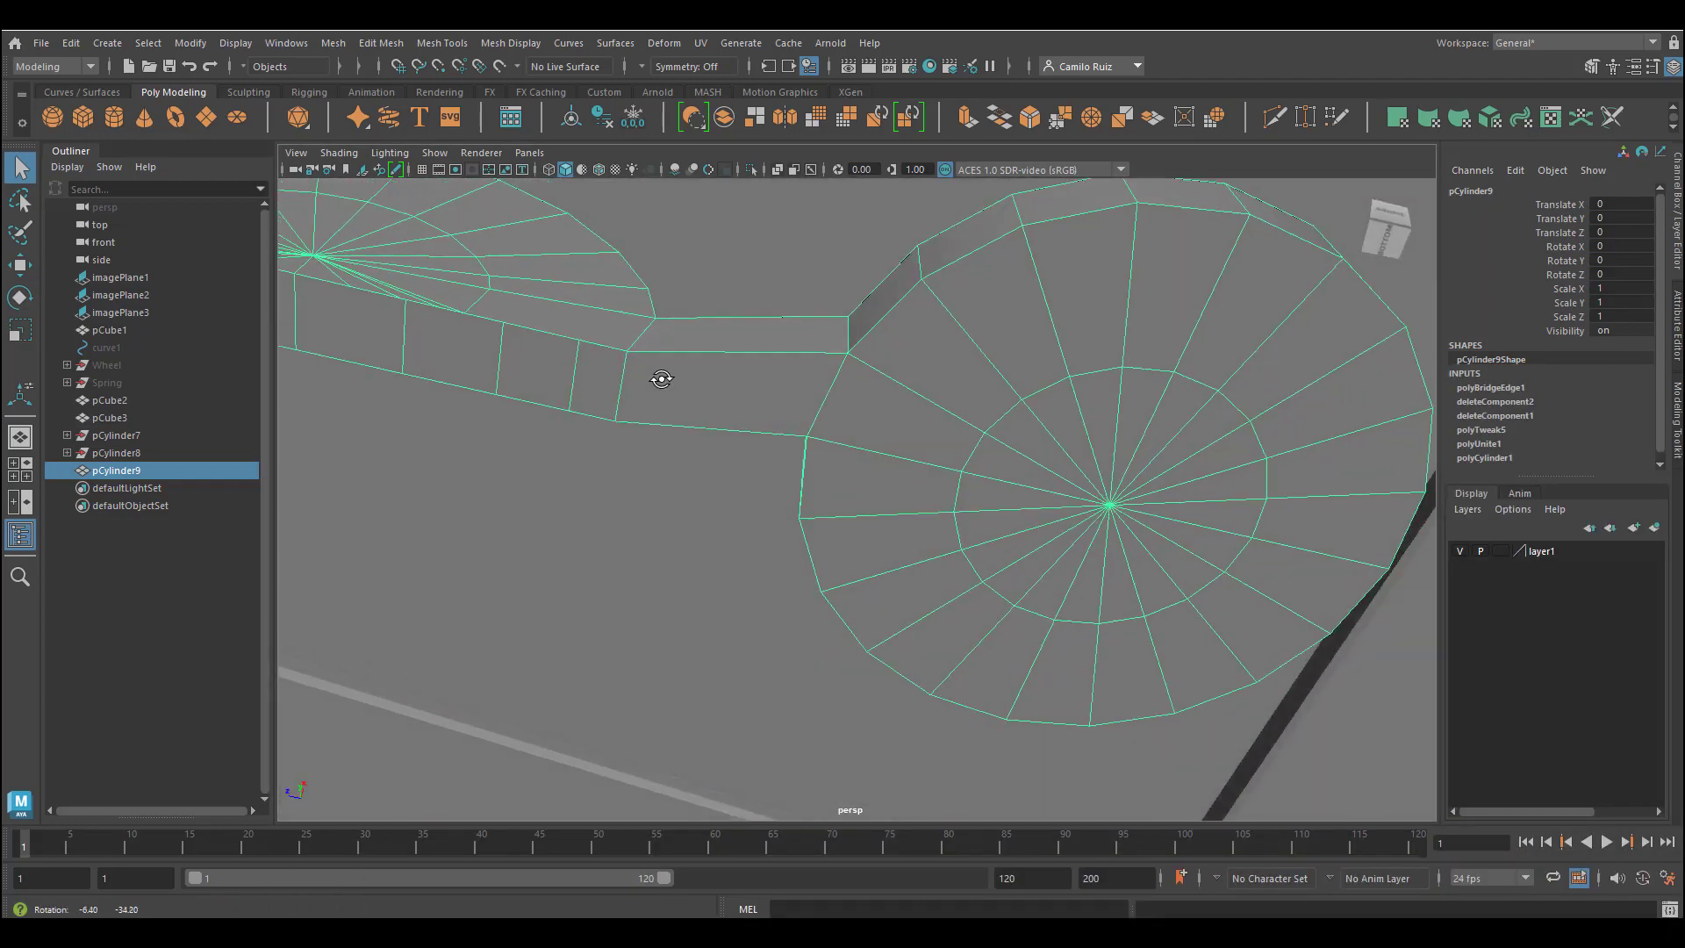
pyautogui.press('space')
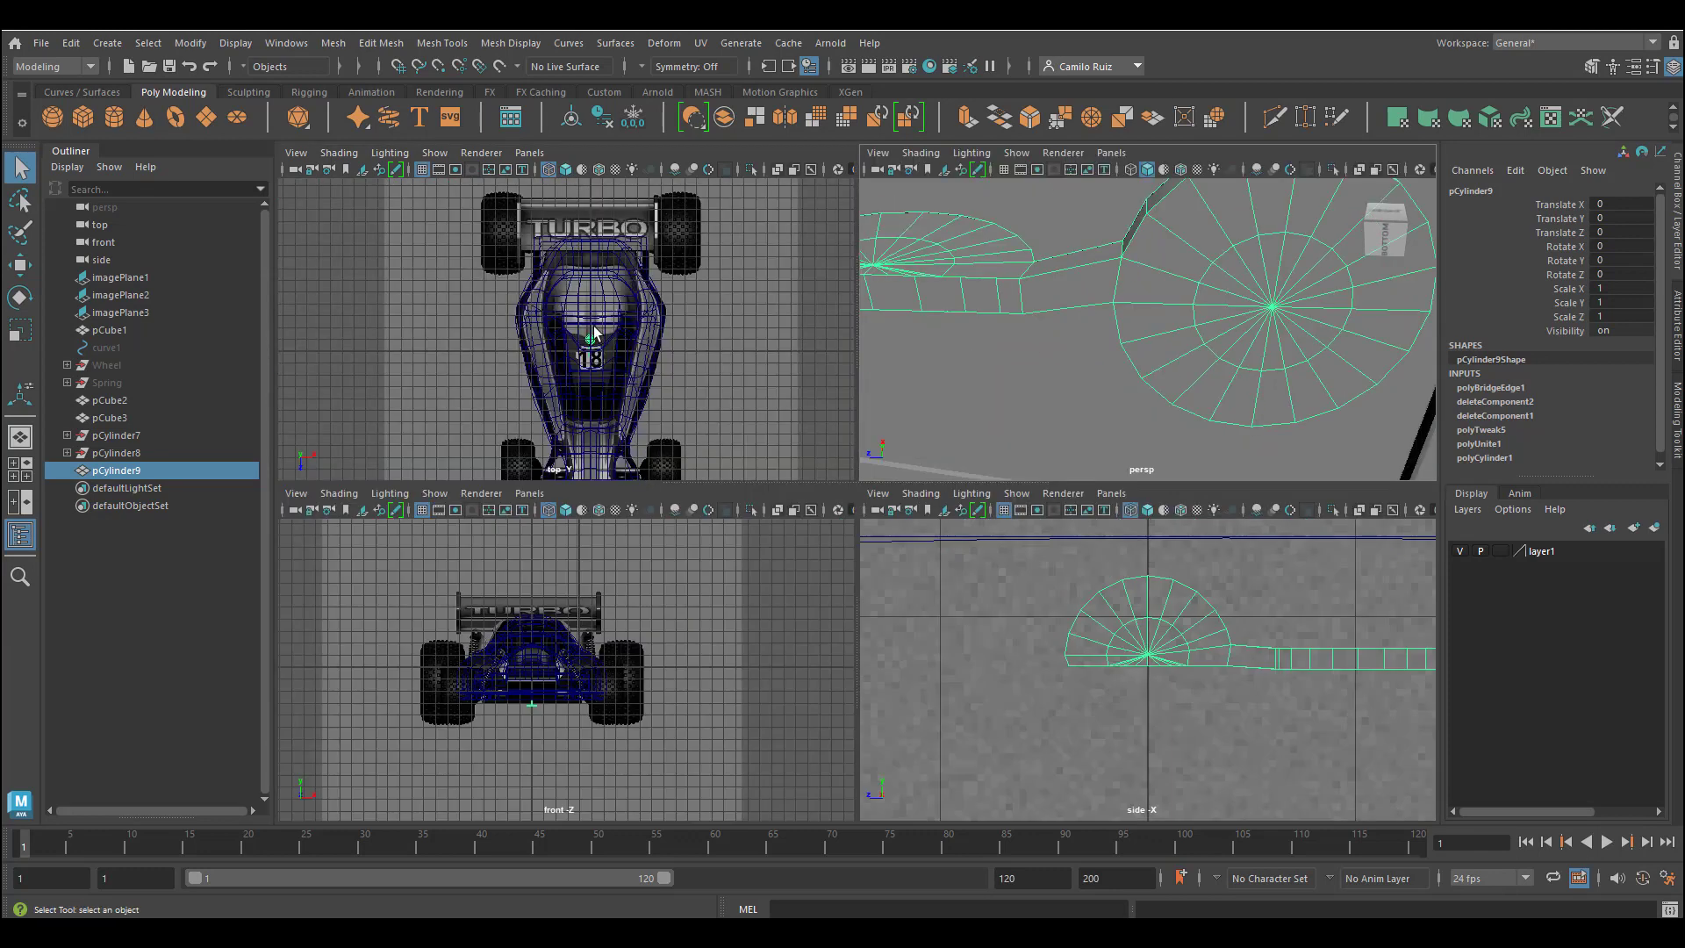
pyautogui.press('f')
pyautogui.keyDown('alt'); pyautogui.moveTo(594, 333); pyautogui.dragTo(565, 259, button='middle'); pyautogui.keyUp('alt')
pyautogui.moveTo(480, 272); pyautogui.dragTo(600, 408)
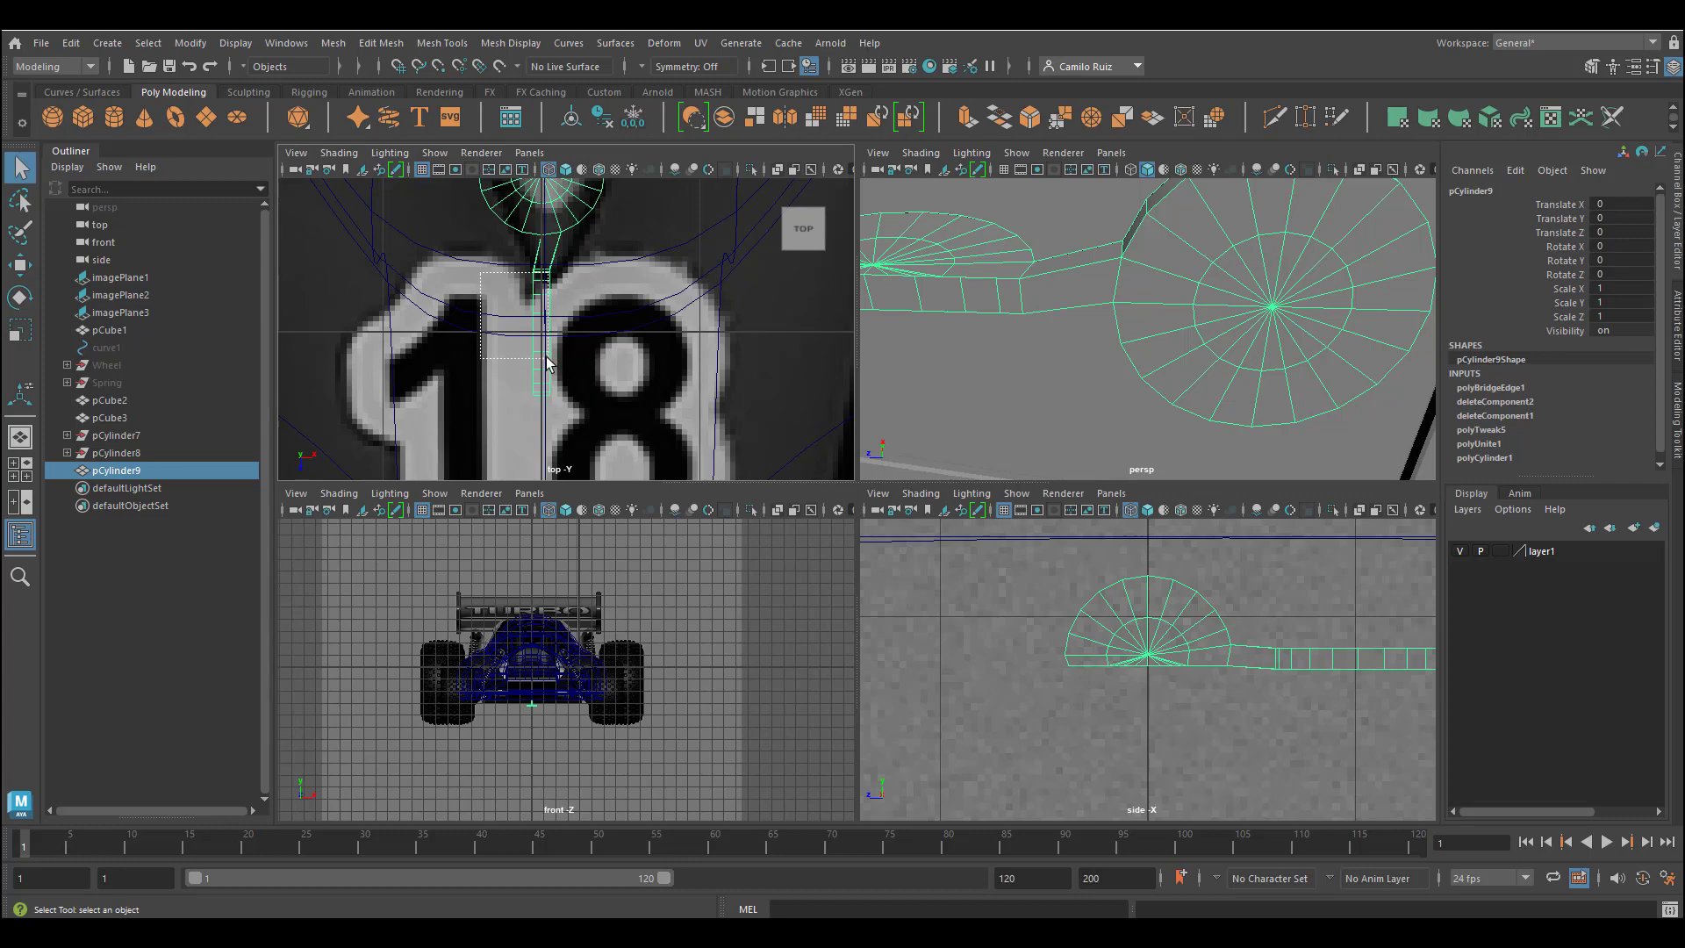
pyautogui.rightClick(544, 343)
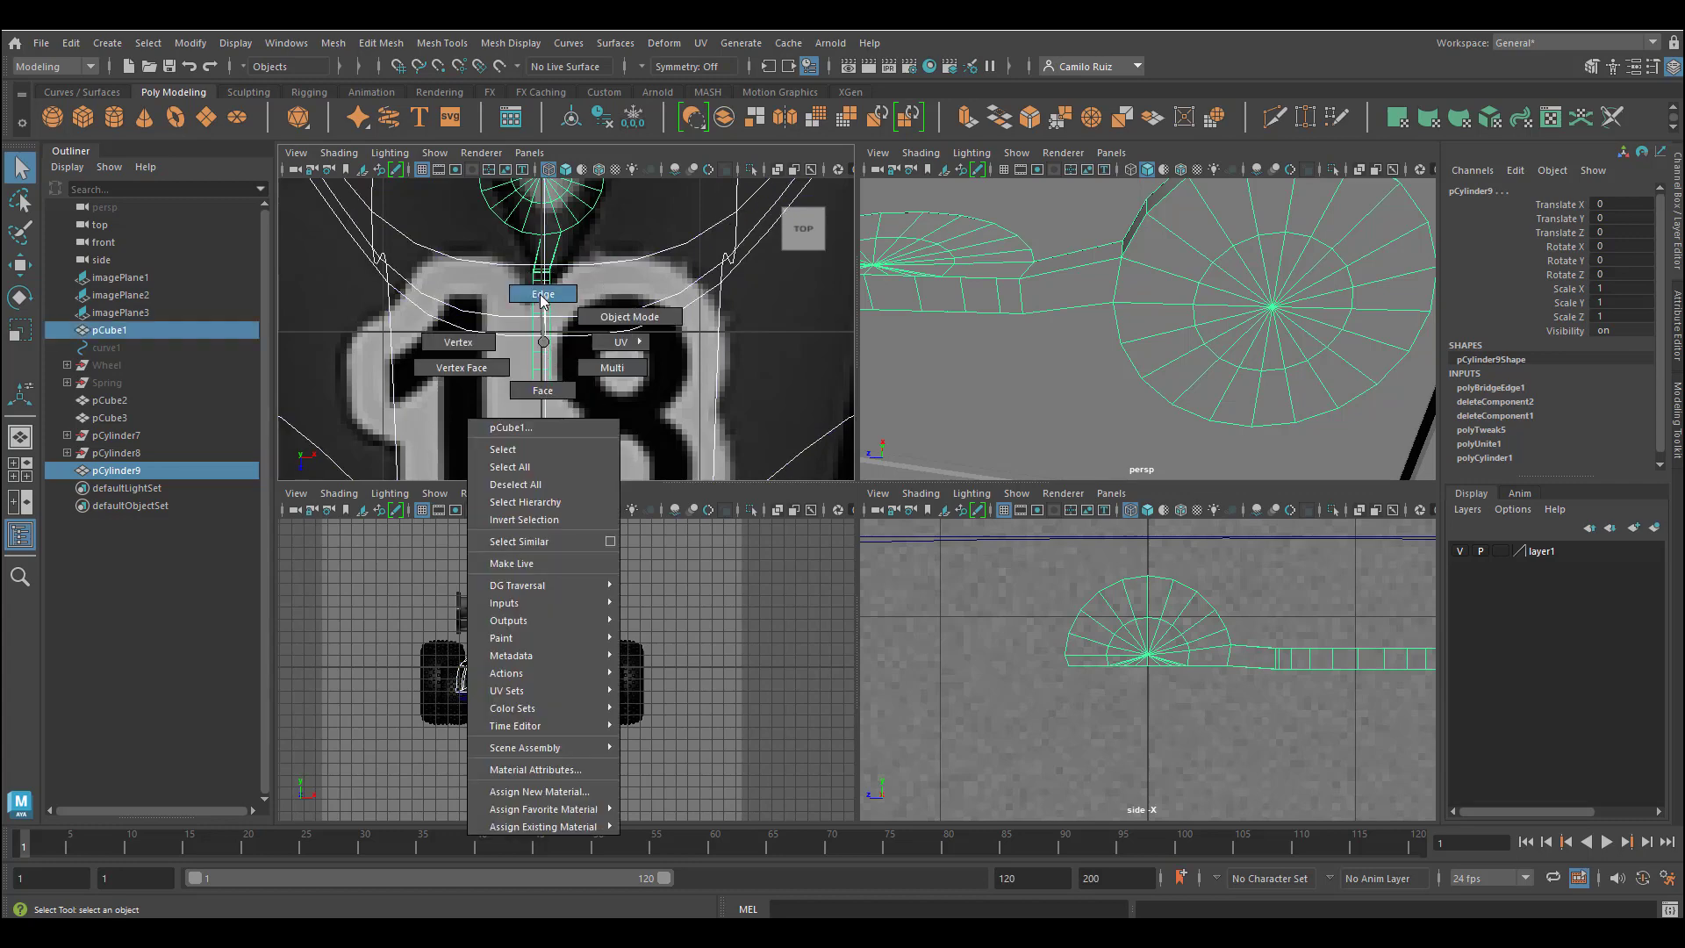
pyautogui.moveTo(541, 296); pyautogui.dragTo(564, 266, button='right')
pyautogui.click(549, 290)
pyautogui.scroll(-5, 553, 283)
pyautogui.scroll(-4, 552, 285)
pyautogui.scroll(10, 569, 307)
pyautogui.click(566, 220)
pyautogui.click(560, 233)
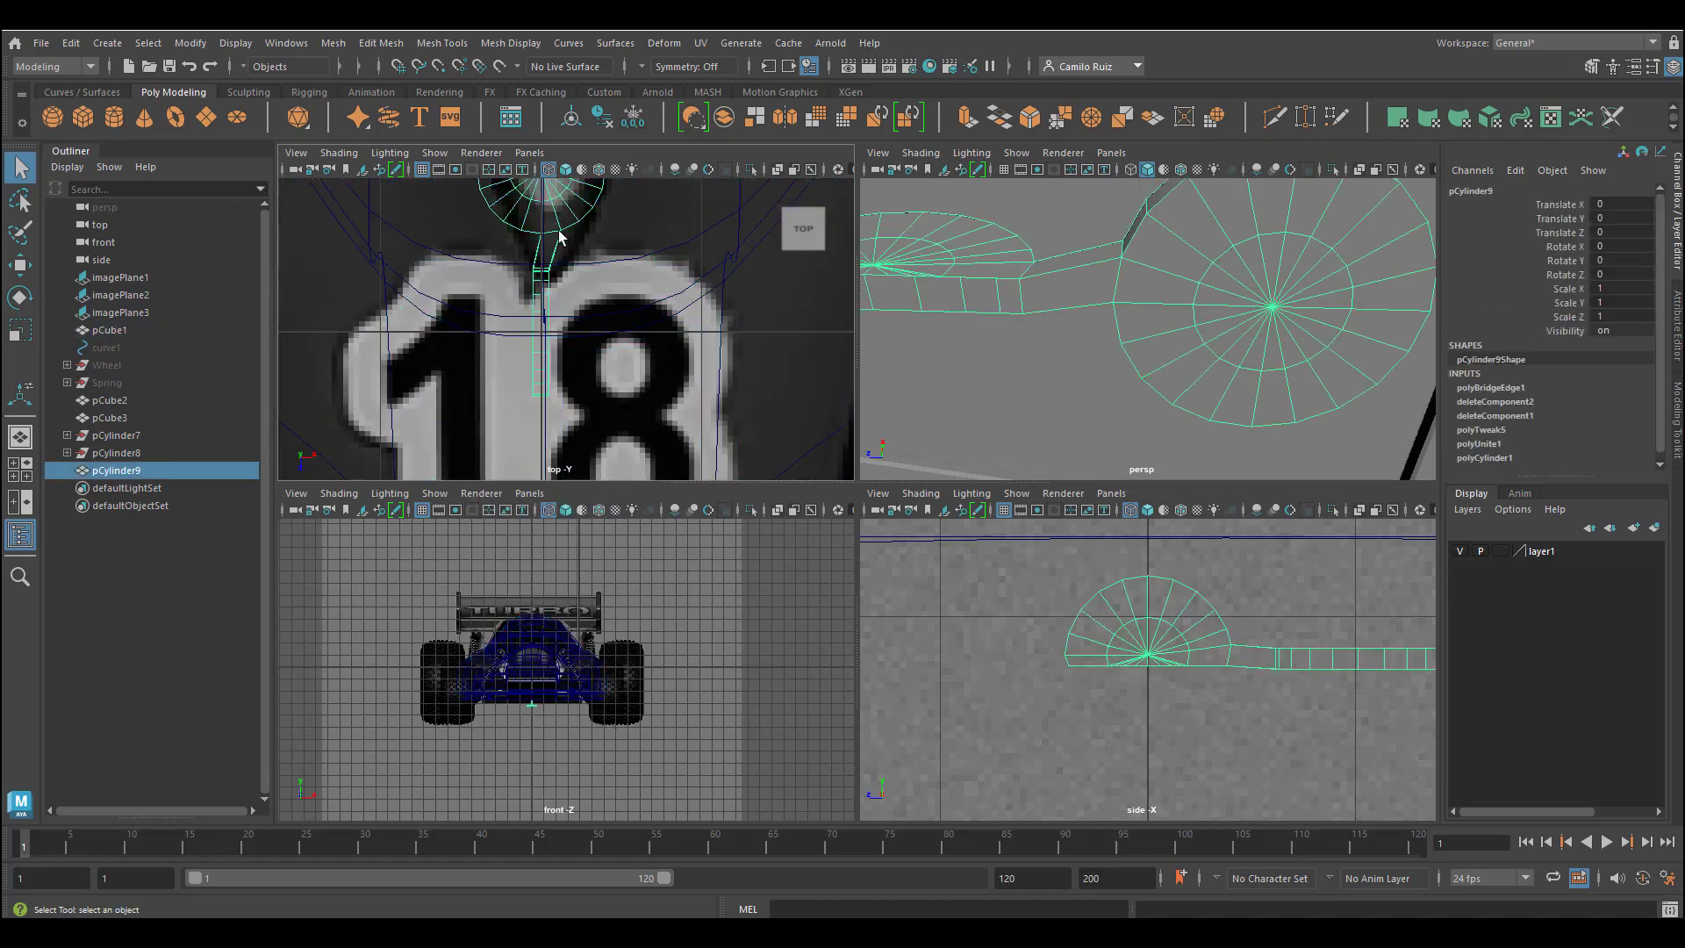
# In the top view, shift the half-disc's vertices sideways to straighten the bridge and move them slightly farther from the flat disc
pyautogui.scroll(2, 534, 270)
pyautogui.moveTo(559, 204); pyautogui.dragTo(489, 224, button='right')
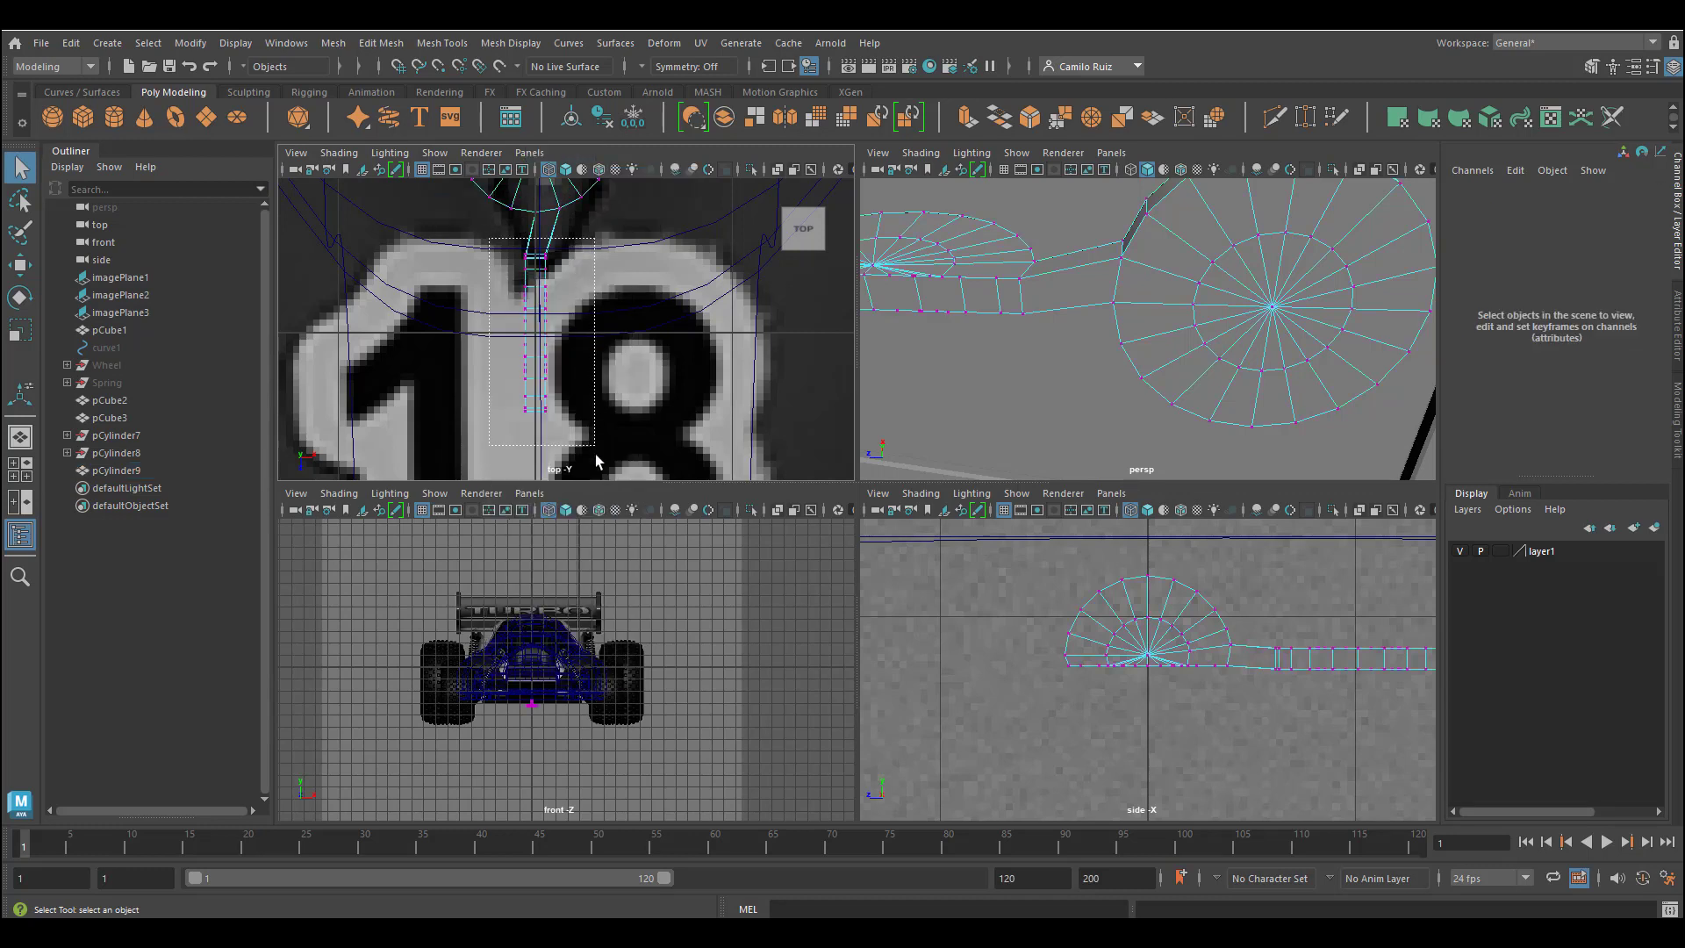
pyautogui.moveTo(596, 455); pyautogui.dragTo(596, 452)
pyautogui.click(20, 266)
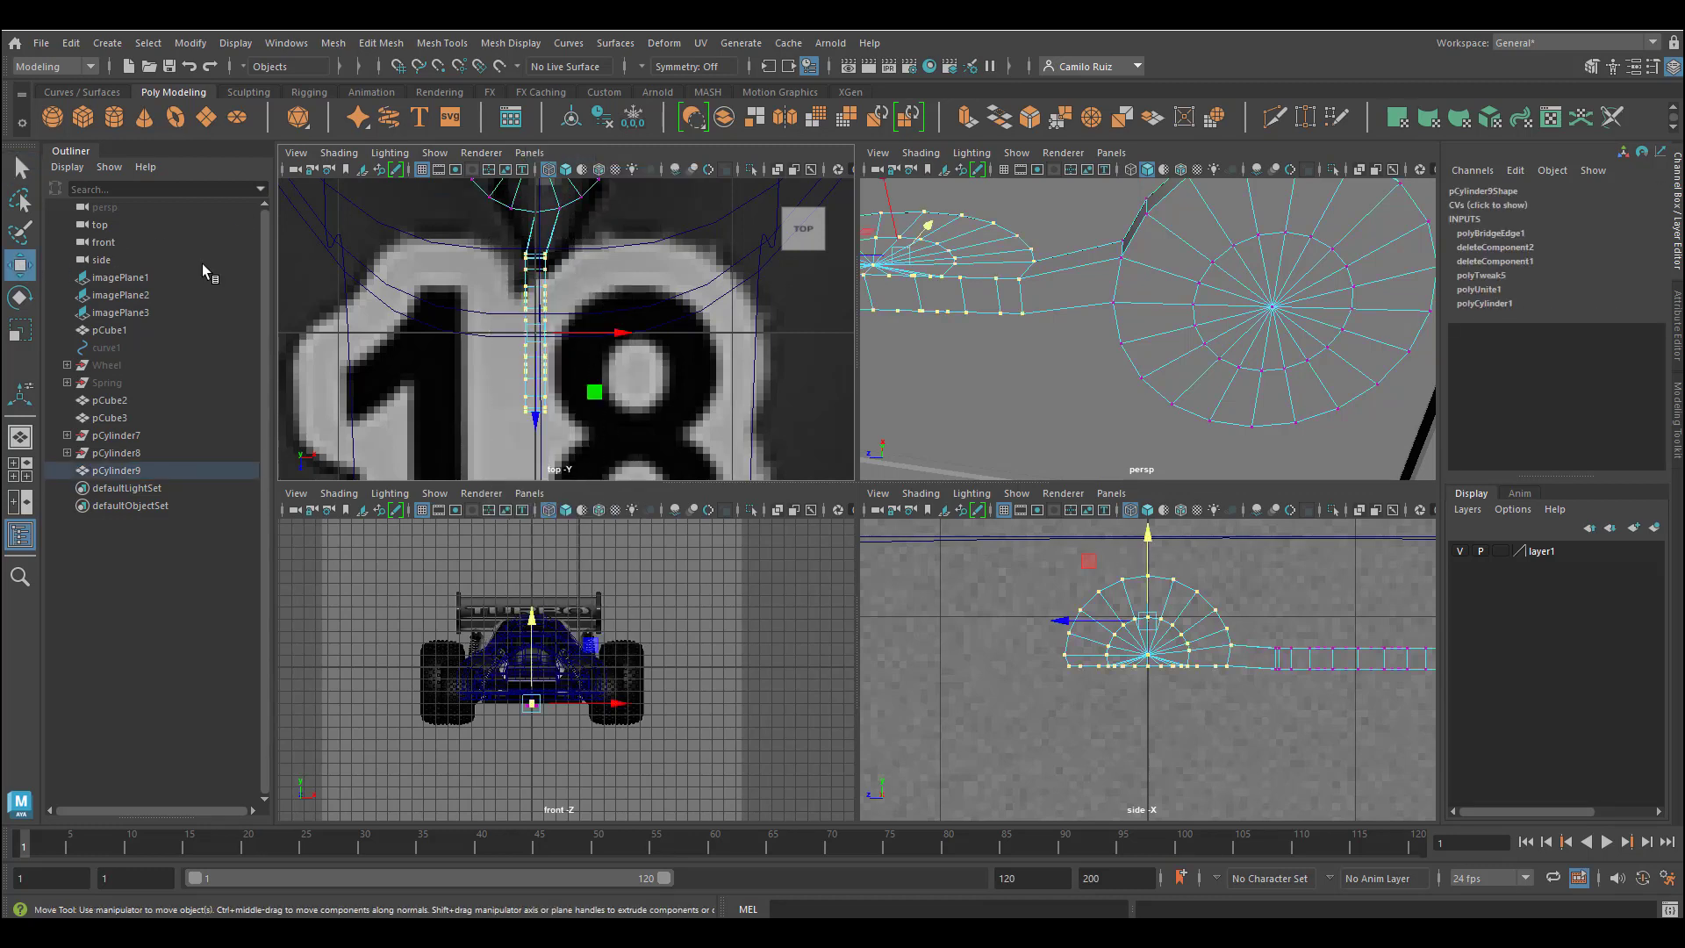
pyautogui.moveTo(607, 332); pyautogui.dragTo(619, 334)
pyautogui.keyDown('alt'); pyautogui.moveTo(607, 211); pyautogui.dragTo(584, 233, button='middle'); pyautogui.keyUp('alt')
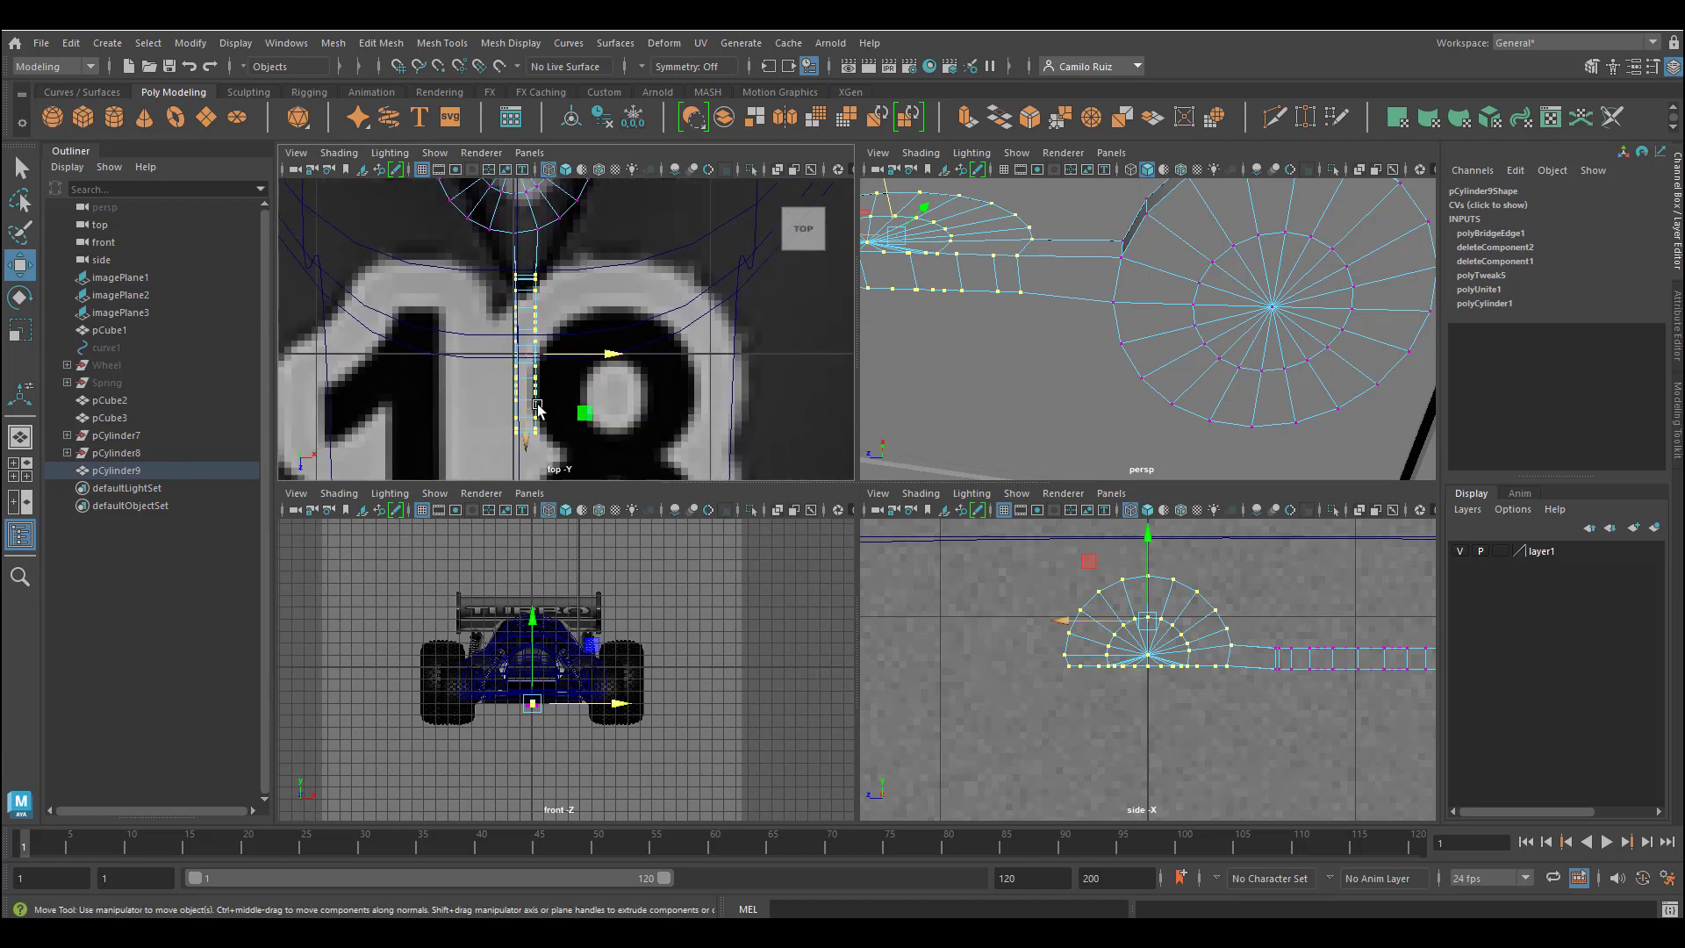
pyautogui.moveTo(531, 427); pyautogui.dragTo(535, 449)
# Select all the flat disc's vertices in the top view and rotate them slightly to square the disc with the bridge
pyautogui.keyDown('alt'); pyautogui.moveTo(596, 221); pyautogui.dragTo(642, 348, button='middle'); pyautogui.keyUp('alt')
pyautogui.moveTo(450, 189); pyautogui.dragTo(674, 352)
pyautogui.click(20, 297)
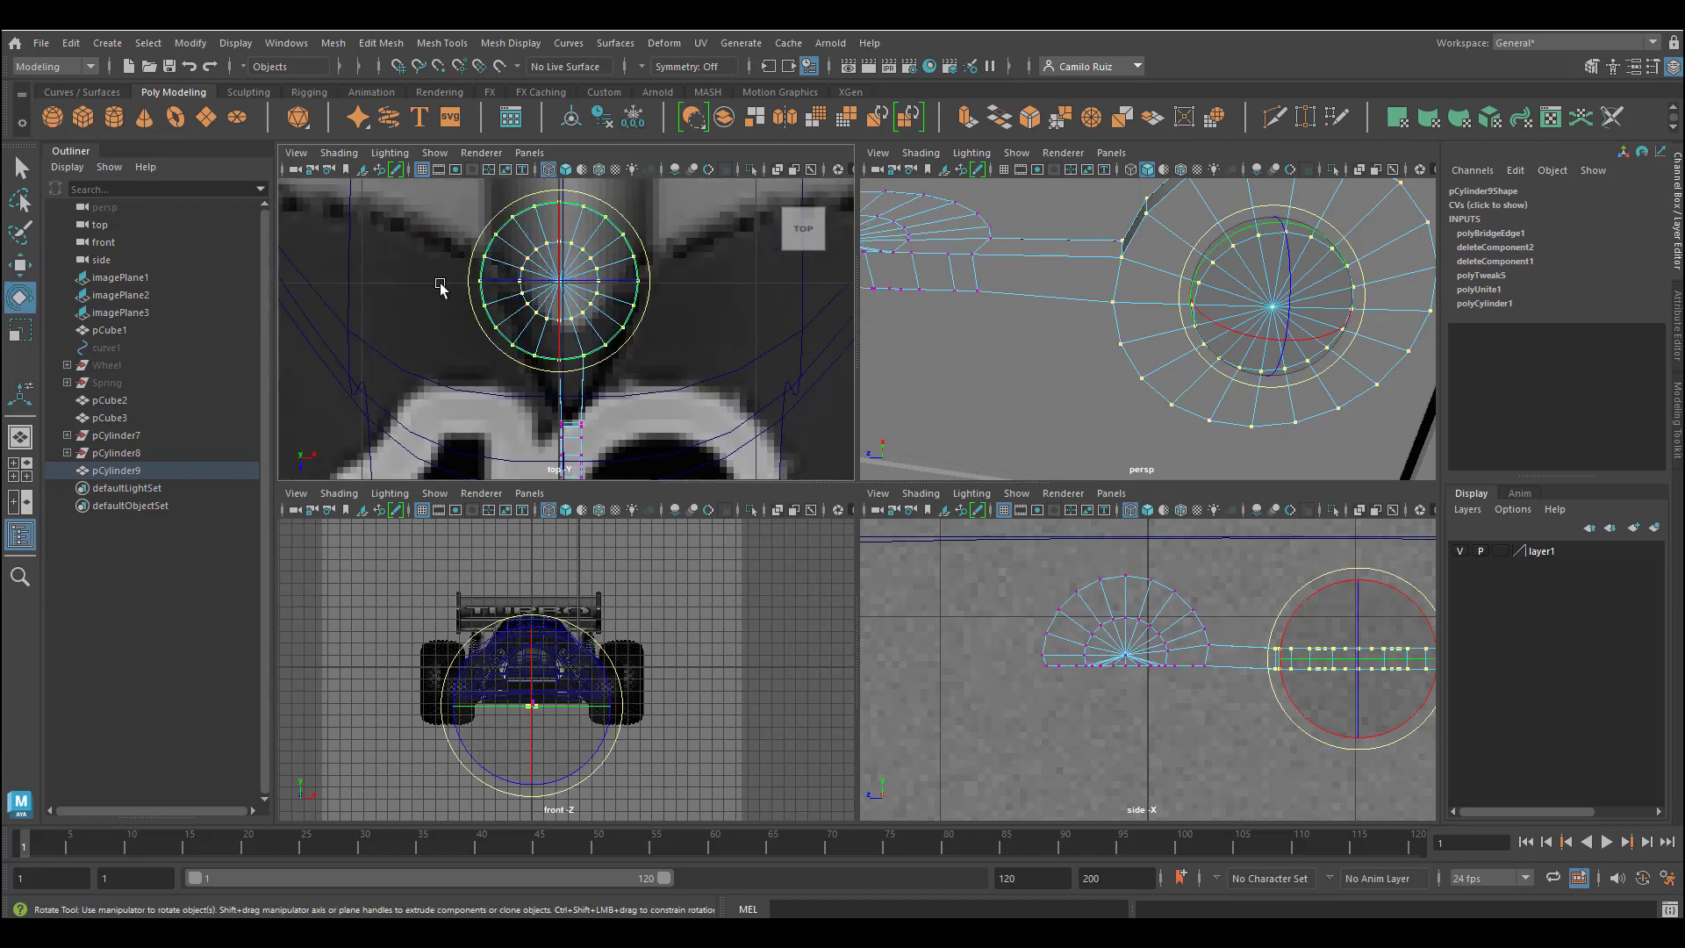
pyautogui.moveTo(628, 244); pyautogui.dragTo(654, 286)
pyautogui.press('w')
pyautogui.keyDown('alt'); pyautogui.moveTo(693, 391); pyautogui.dragTo(696, 291, button='middle'); pyautogui.keyUp('alt')
# Turn the whole part upside down by setting its Rotate Z to -180
pyautogui.keyDown('alt'); pyautogui.moveTo(1131, 395); pyautogui.dragTo(1117, 282); pyautogui.keyUp('alt')
pyautogui.press('space')
pyautogui.keyDown('alt'); pyautogui.moveTo(702, 421); pyautogui.dragTo(681, 487); pyautogui.keyUp('alt')
pyautogui.moveTo(846, 419); pyautogui.dragTo(938, 392, button='right')
pyautogui.keyDown('alt'); pyautogui.moveTo(770, 494); pyautogui.dragTo(685, 447); pyautogui.keyUp('alt')
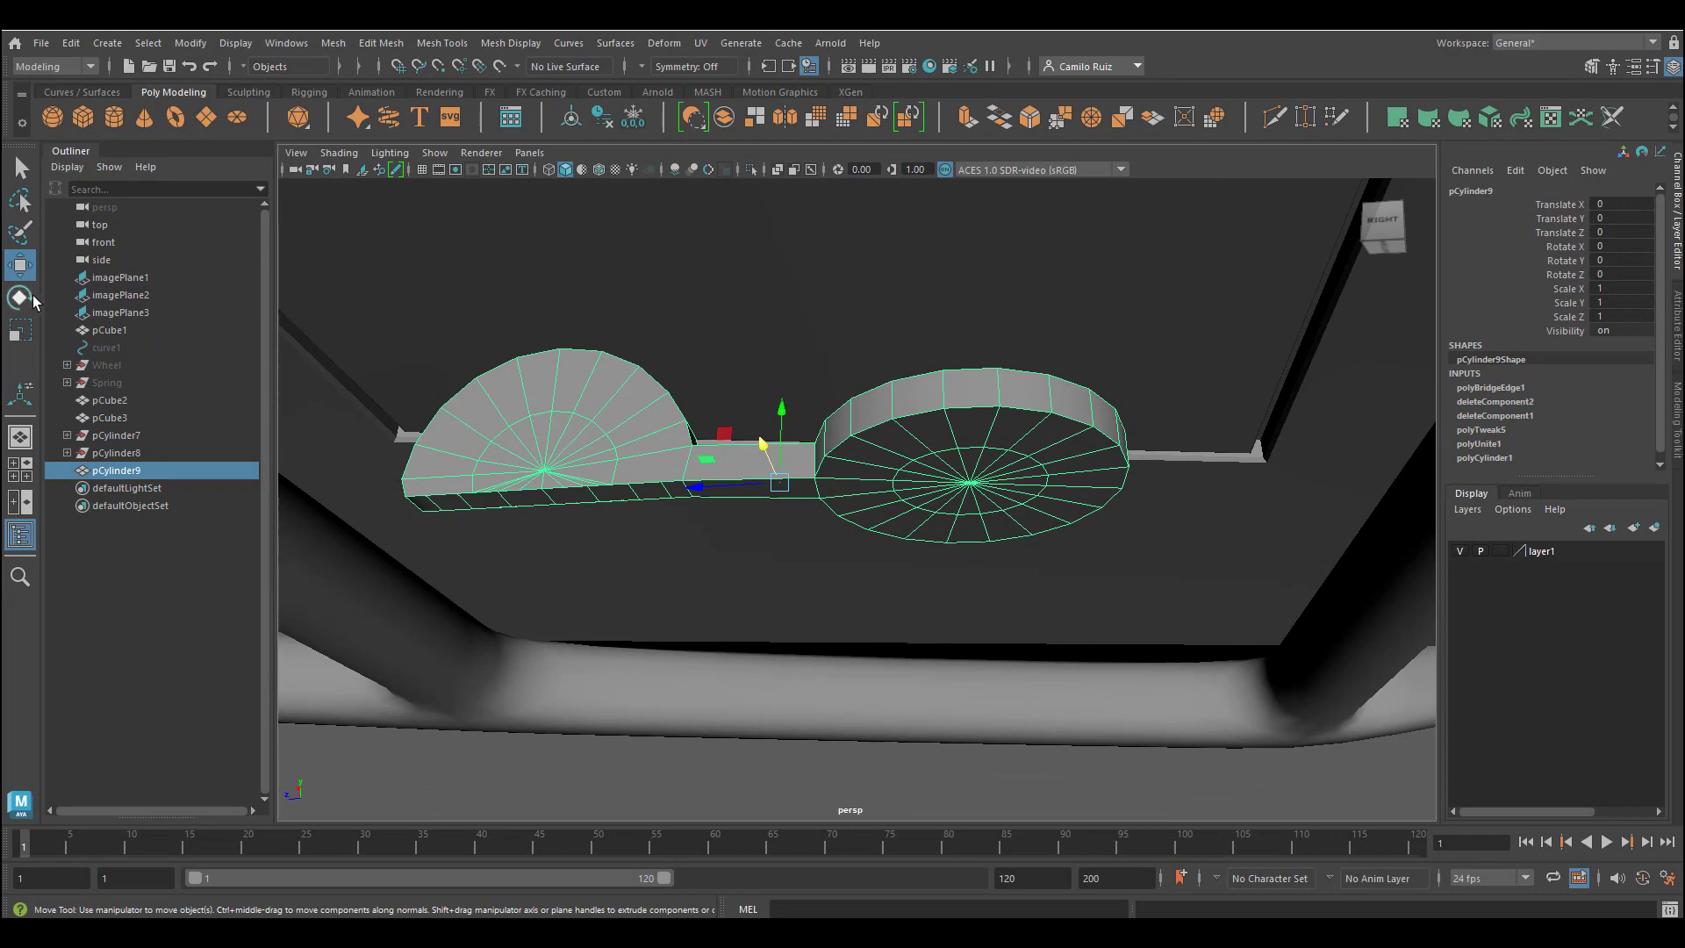
pyautogui.press('e')
pyautogui.moveTo(763, 413); pyautogui.dragTo(801, 557)
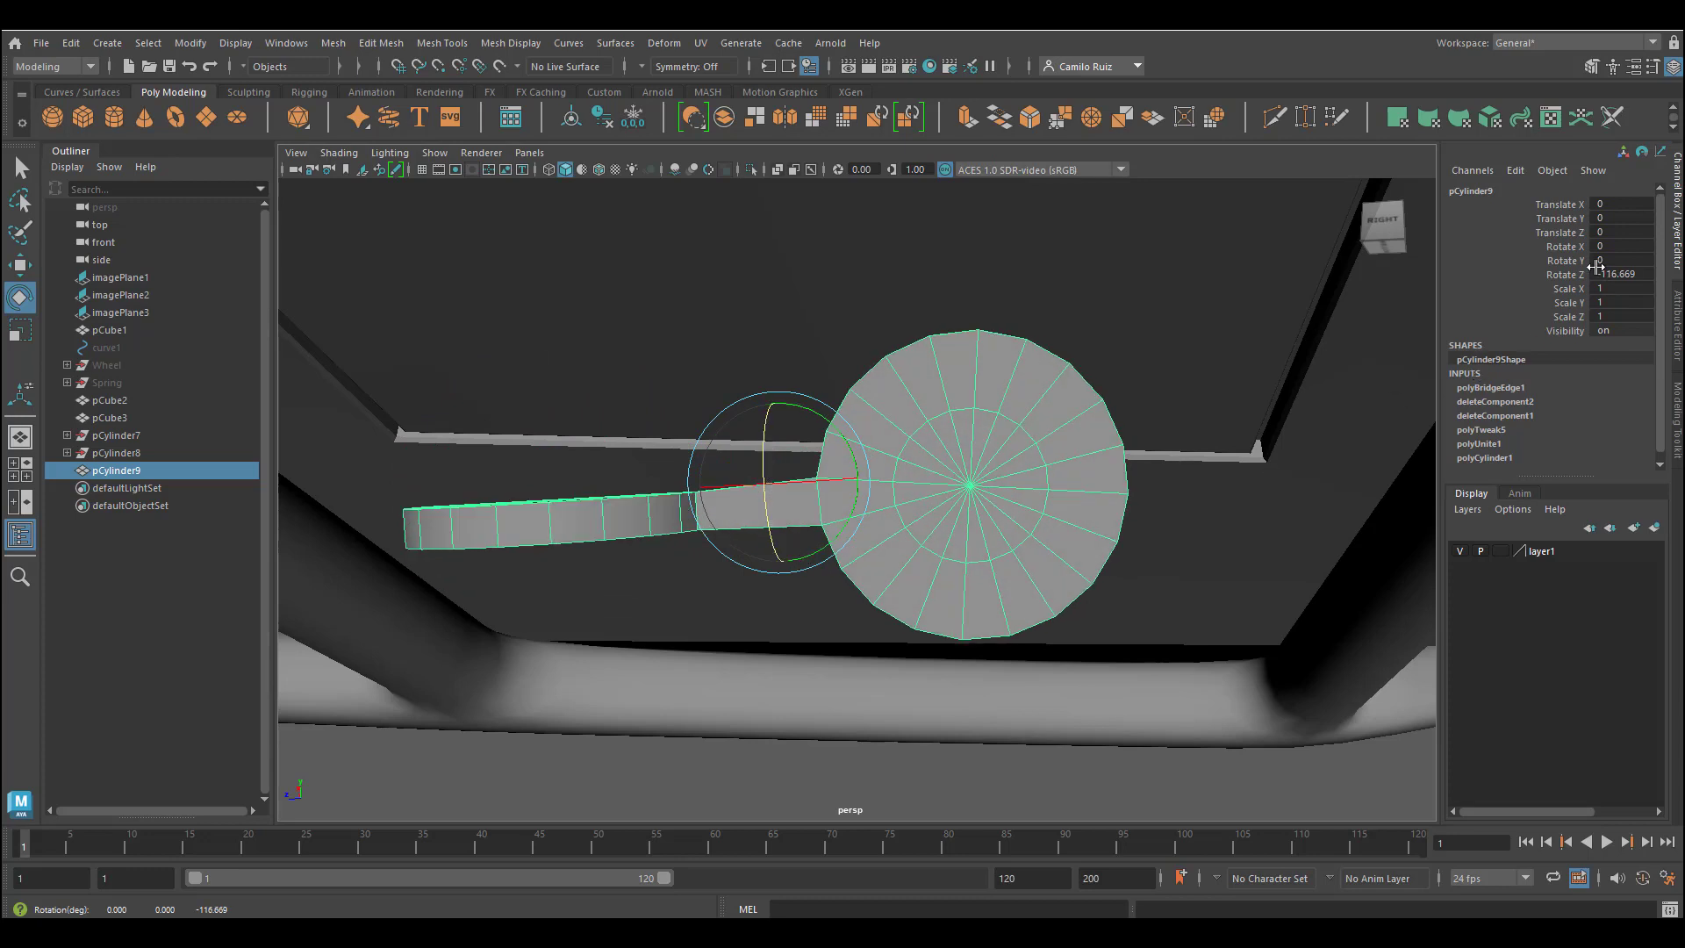
pyautogui.doubleClick(1608, 275)
pyautogui.press('Return')
# Select the inner ring of faces on the flat disc's exposed cap and scale them outward close to the rim
pyautogui.keyDown('alt'); pyautogui.moveTo(992, 426); pyautogui.dragTo(937, 420); pyautogui.keyUp('alt')
pyautogui.moveTo(937, 421); pyautogui.dragTo(947, 464, button='right')
pyautogui.click(928, 392)
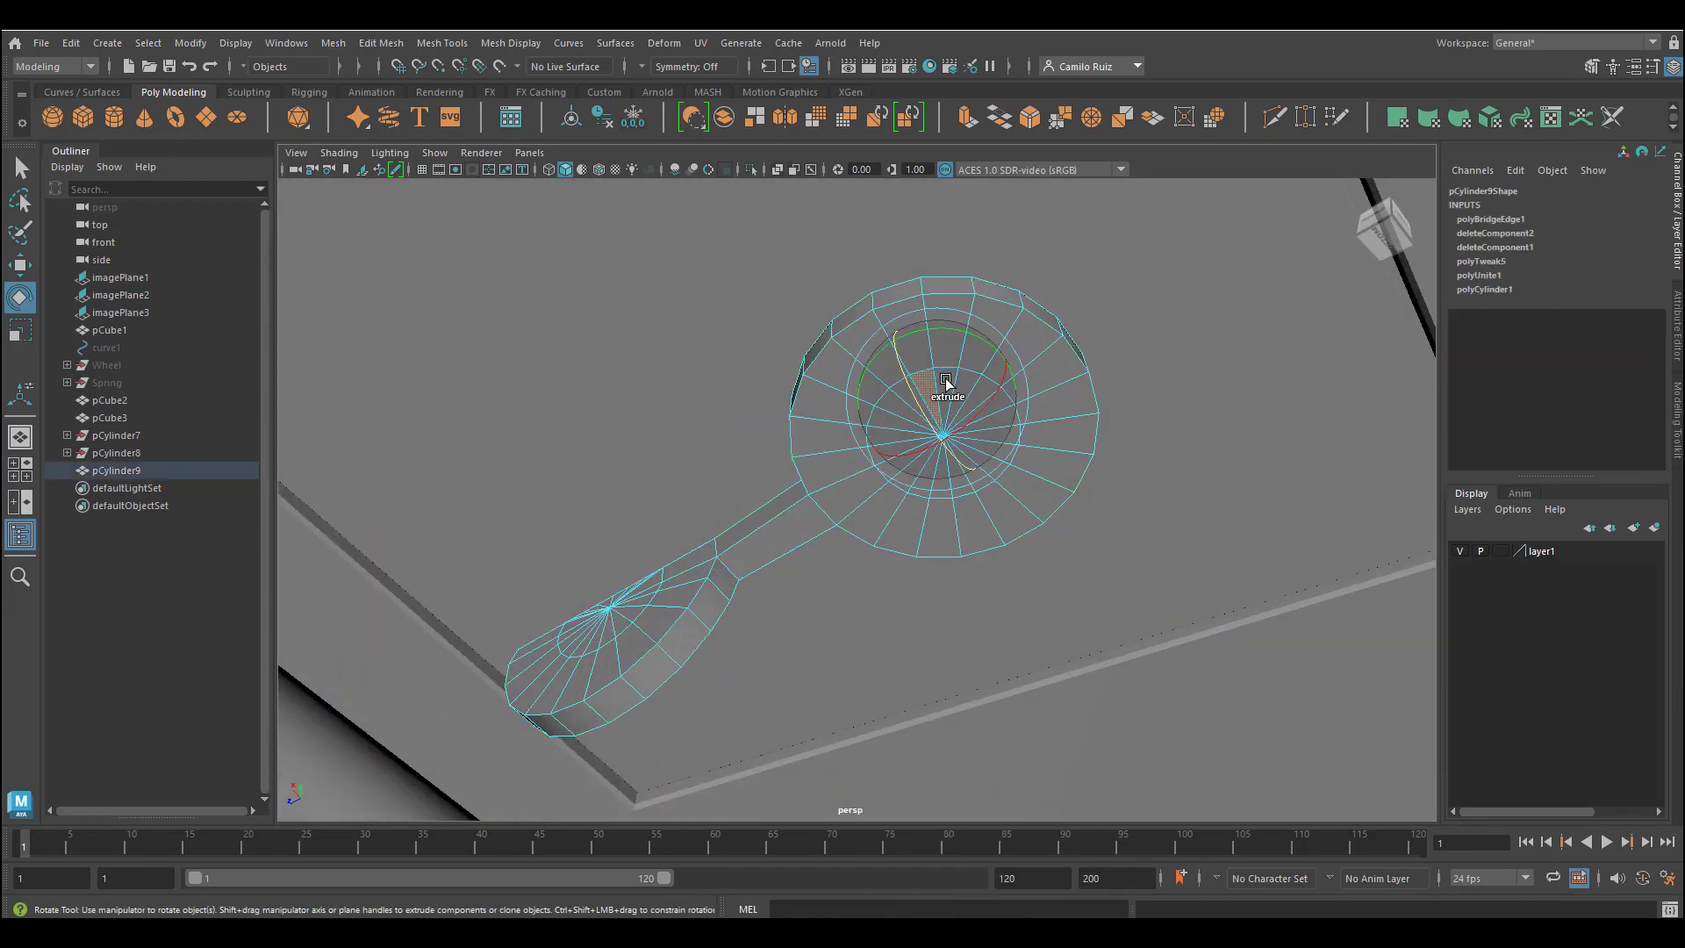
pyautogui.click(21, 167)
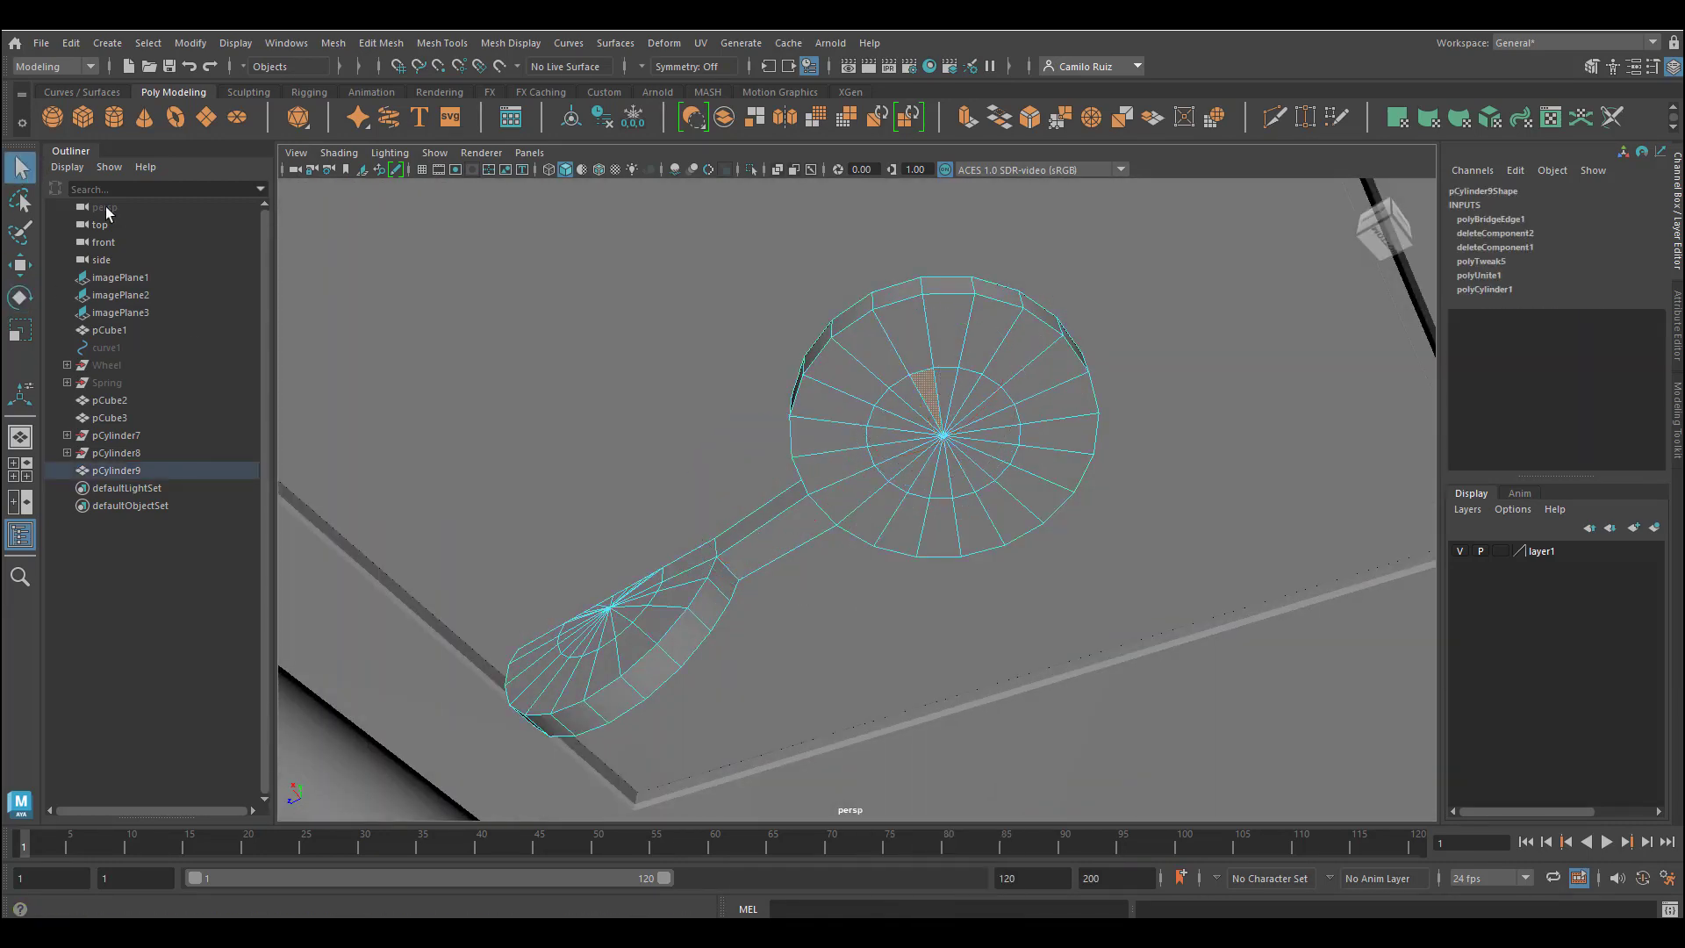
pyautogui.keyDown('shift'); pyautogui.click(962, 383); pyautogui.keyUp('shift')
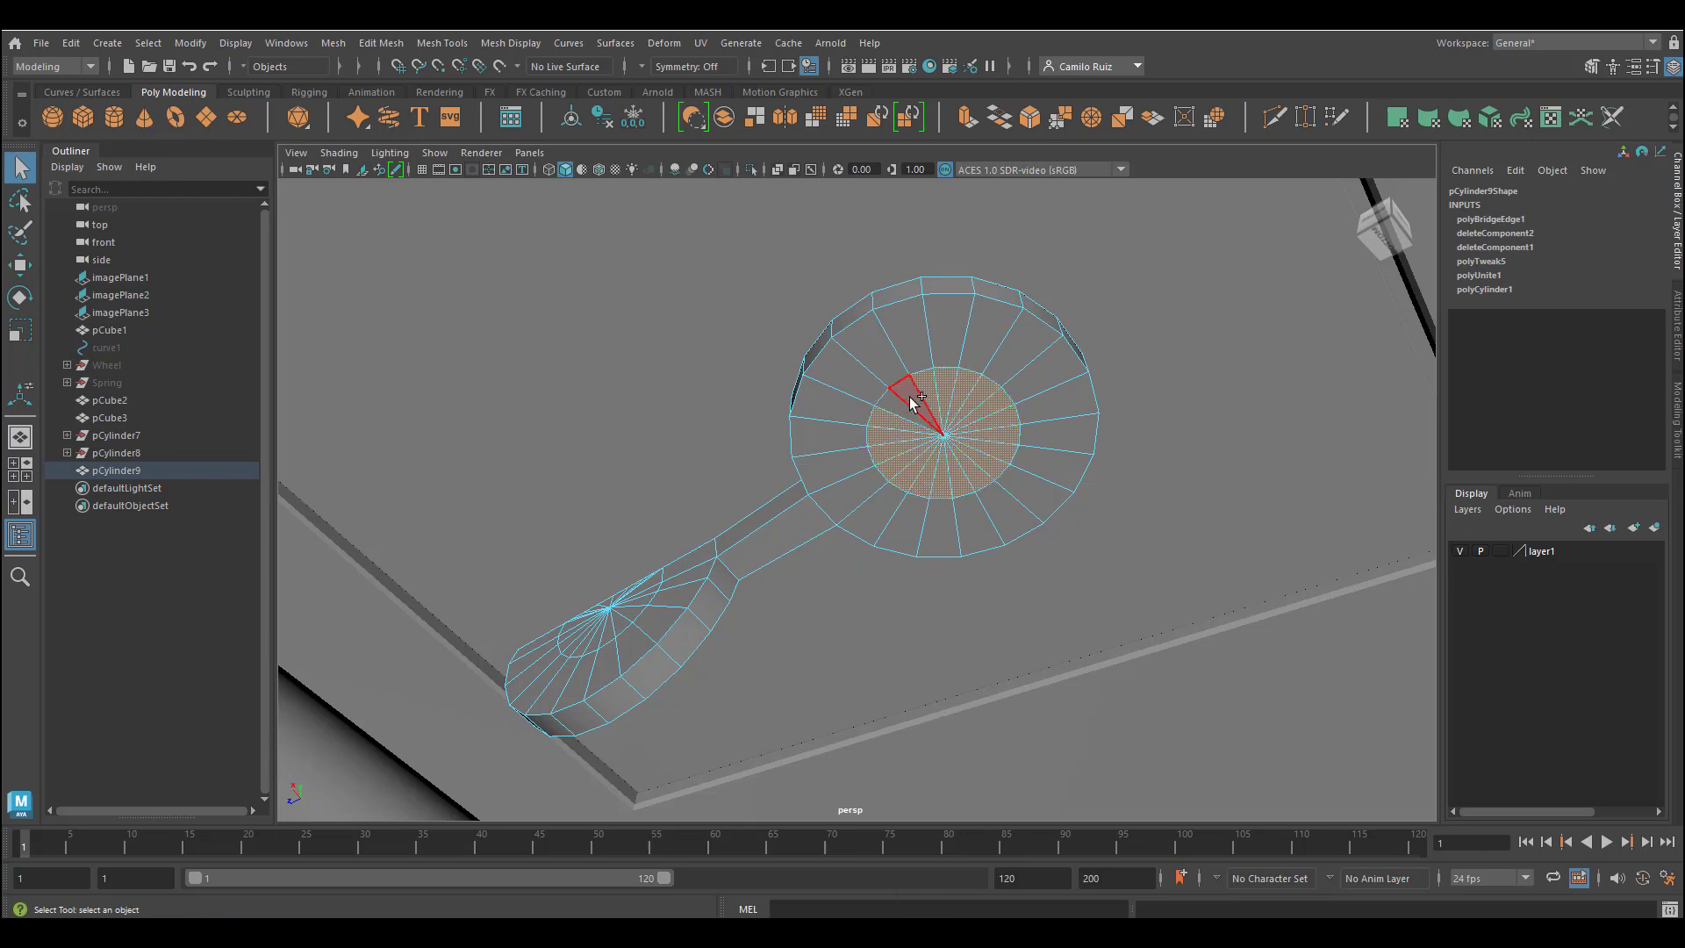
pyautogui.press('e')
pyautogui.press('4')
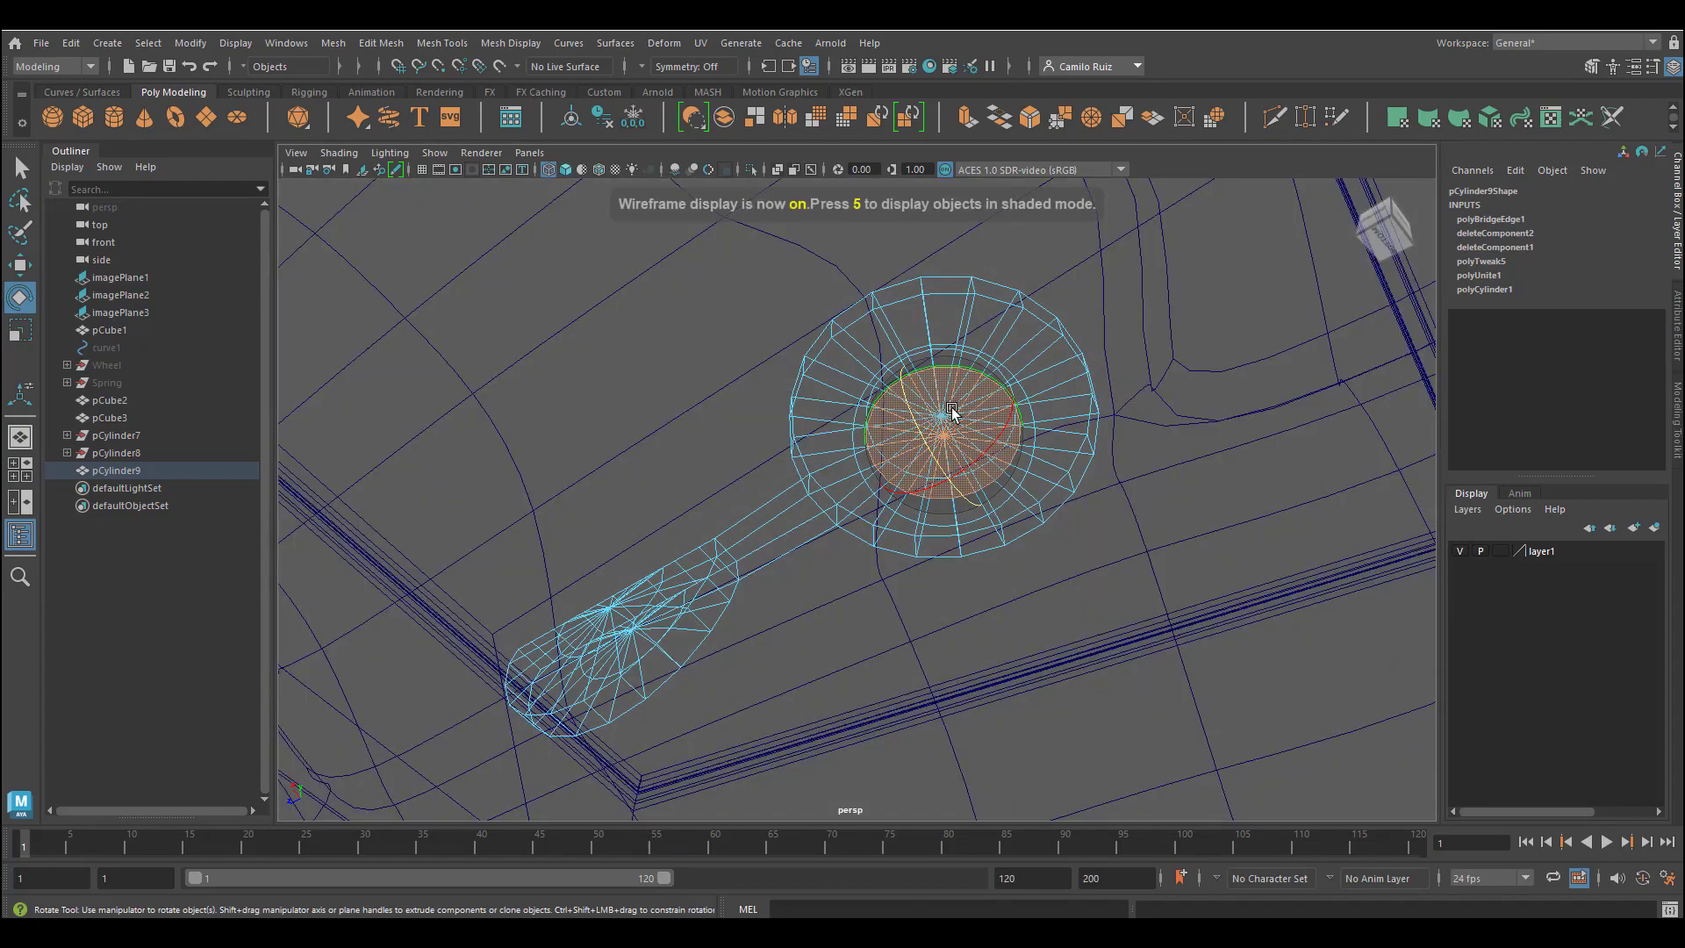
pyautogui.press('q')
pyautogui.moveTo(971, 421)
pyautogui.keyDown('alt'); pyautogui.mouseDown()
pyautogui.moveTo(966, 491)
pyautogui.moveTo(987, 513)
pyautogui.moveTo(947, 444)
pyautogui.moveTo(925, 456)
pyautogui.moveTo(971, 478)
pyautogui.moveTo(958, 460)
pyautogui.moveTo(1054, 387)
pyautogui.moveTo(1145, 421)
pyautogui.moveTo(997, 372)
pyautogui.moveTo(1014, 376)
pyautogui.mouseUp(); pyautogui.keyUp('alt')
pyautogui.scroll(3, 983, 527)
pyautogui.press('r')
pyautogui.press('5')
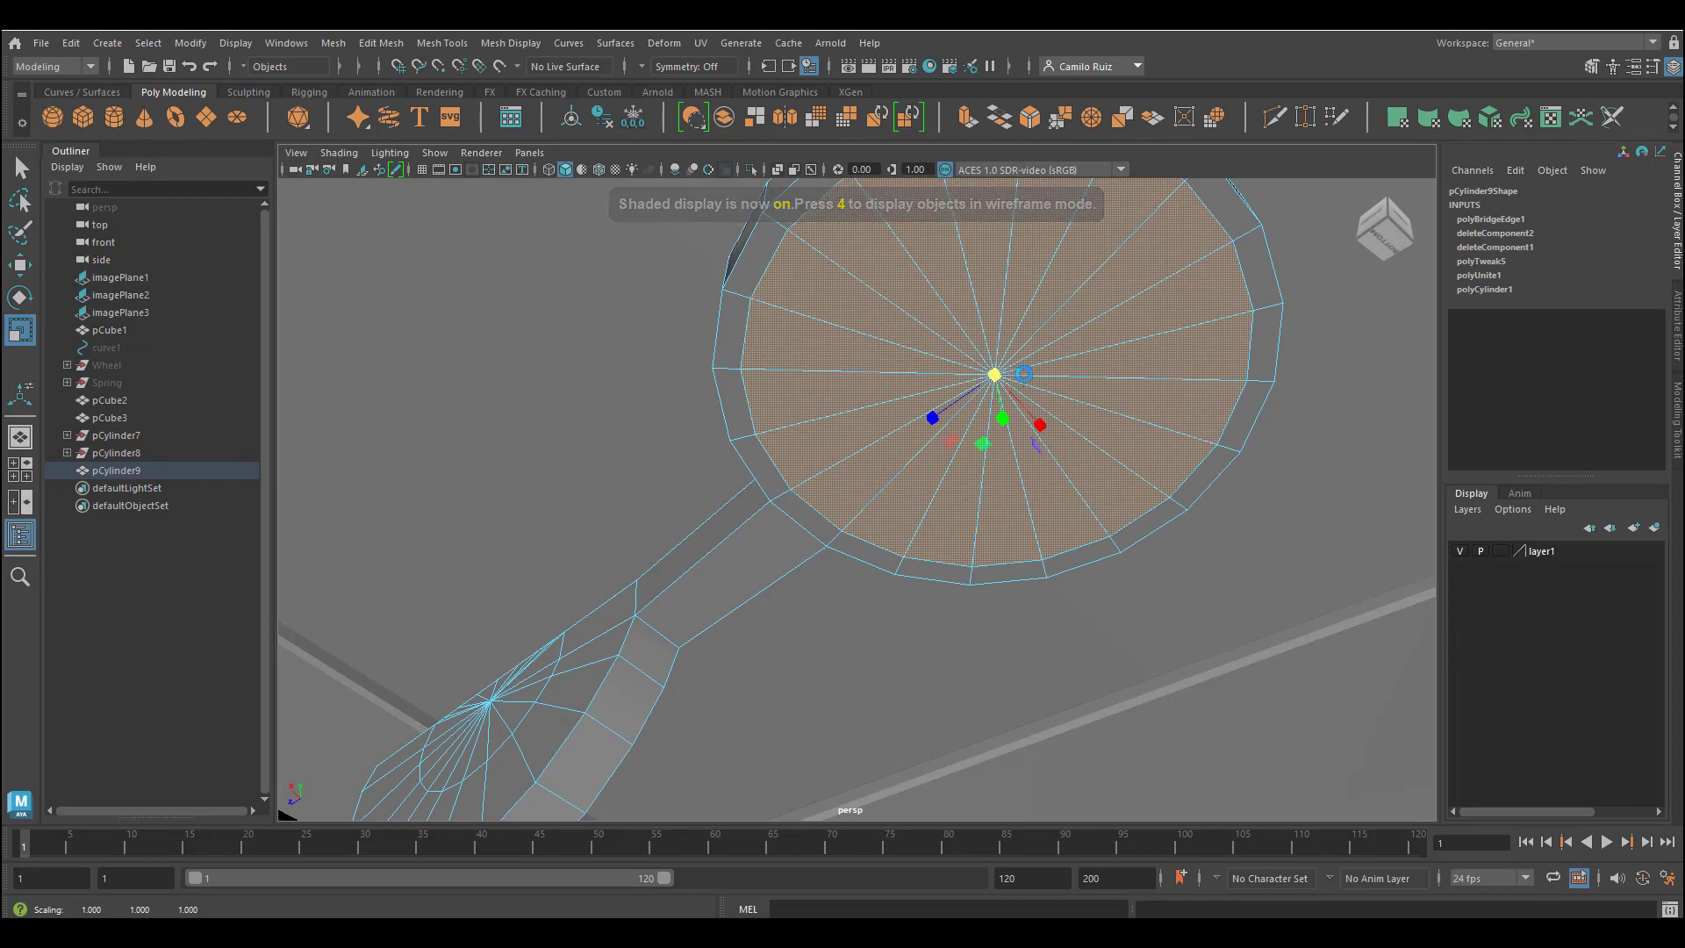
# Extrude the selected cap faces twice in place, scaling the first extrusion to 0.95 and the second to 0.983
pyautogui.hotkey('ctrl', 'e')
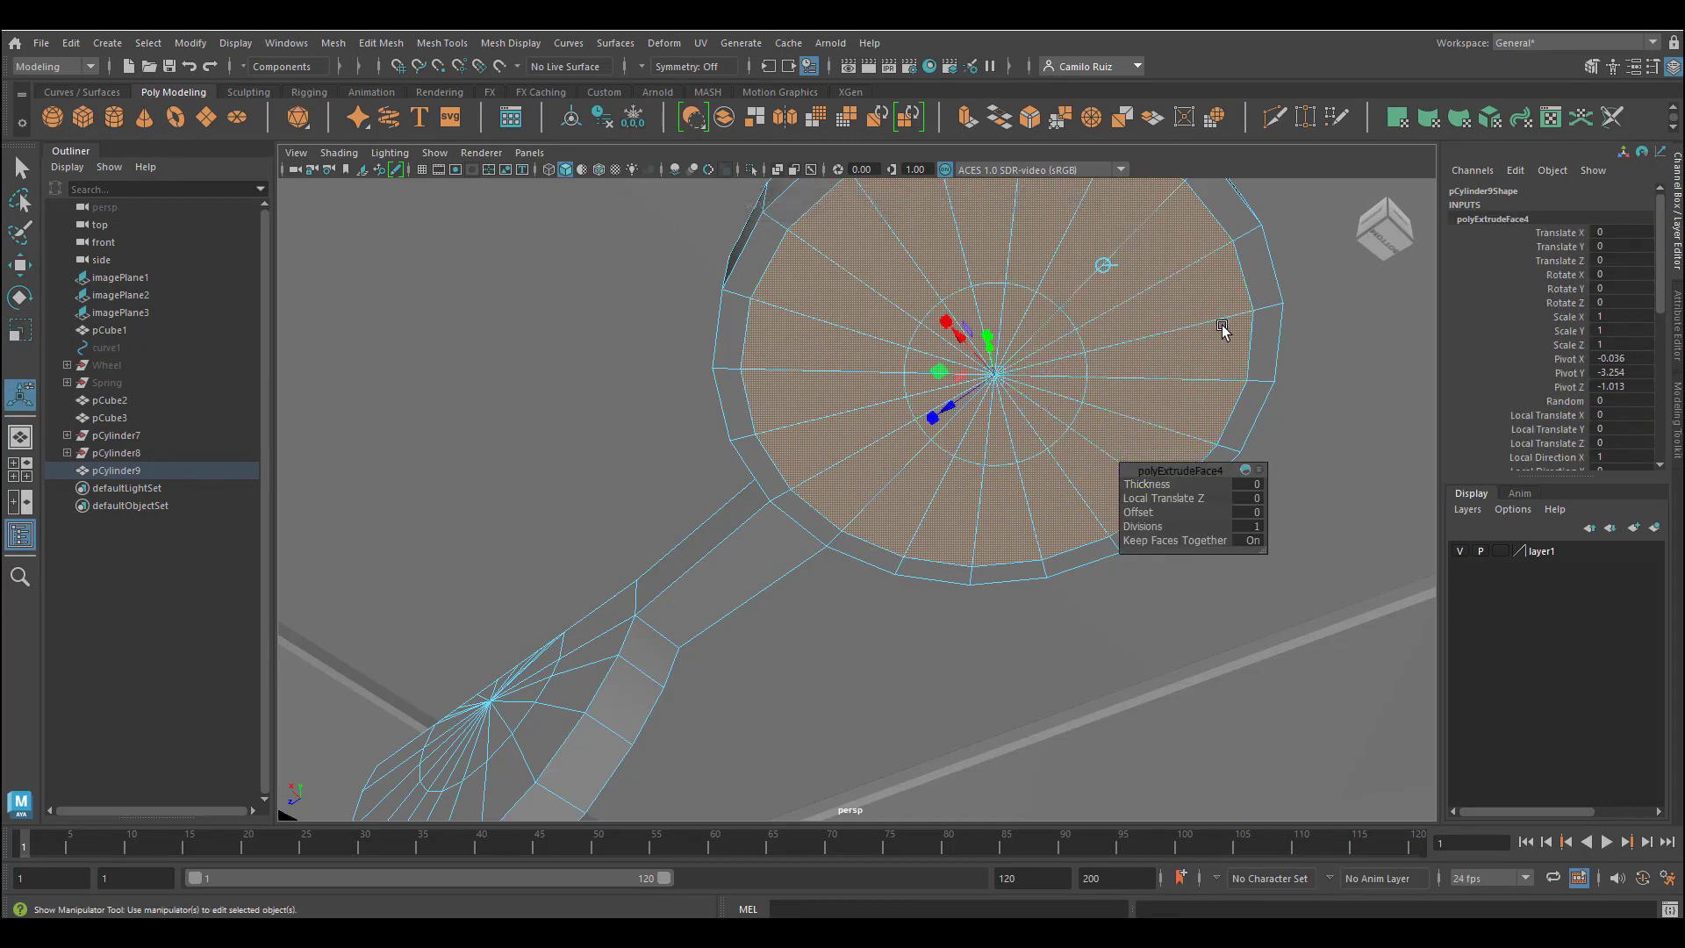
pyautogui.keyDown('alt'); pyautogui.moveTo(1073, 346); pyautogui.dragTo(931, 408); pyautogui.keyUp('alt')
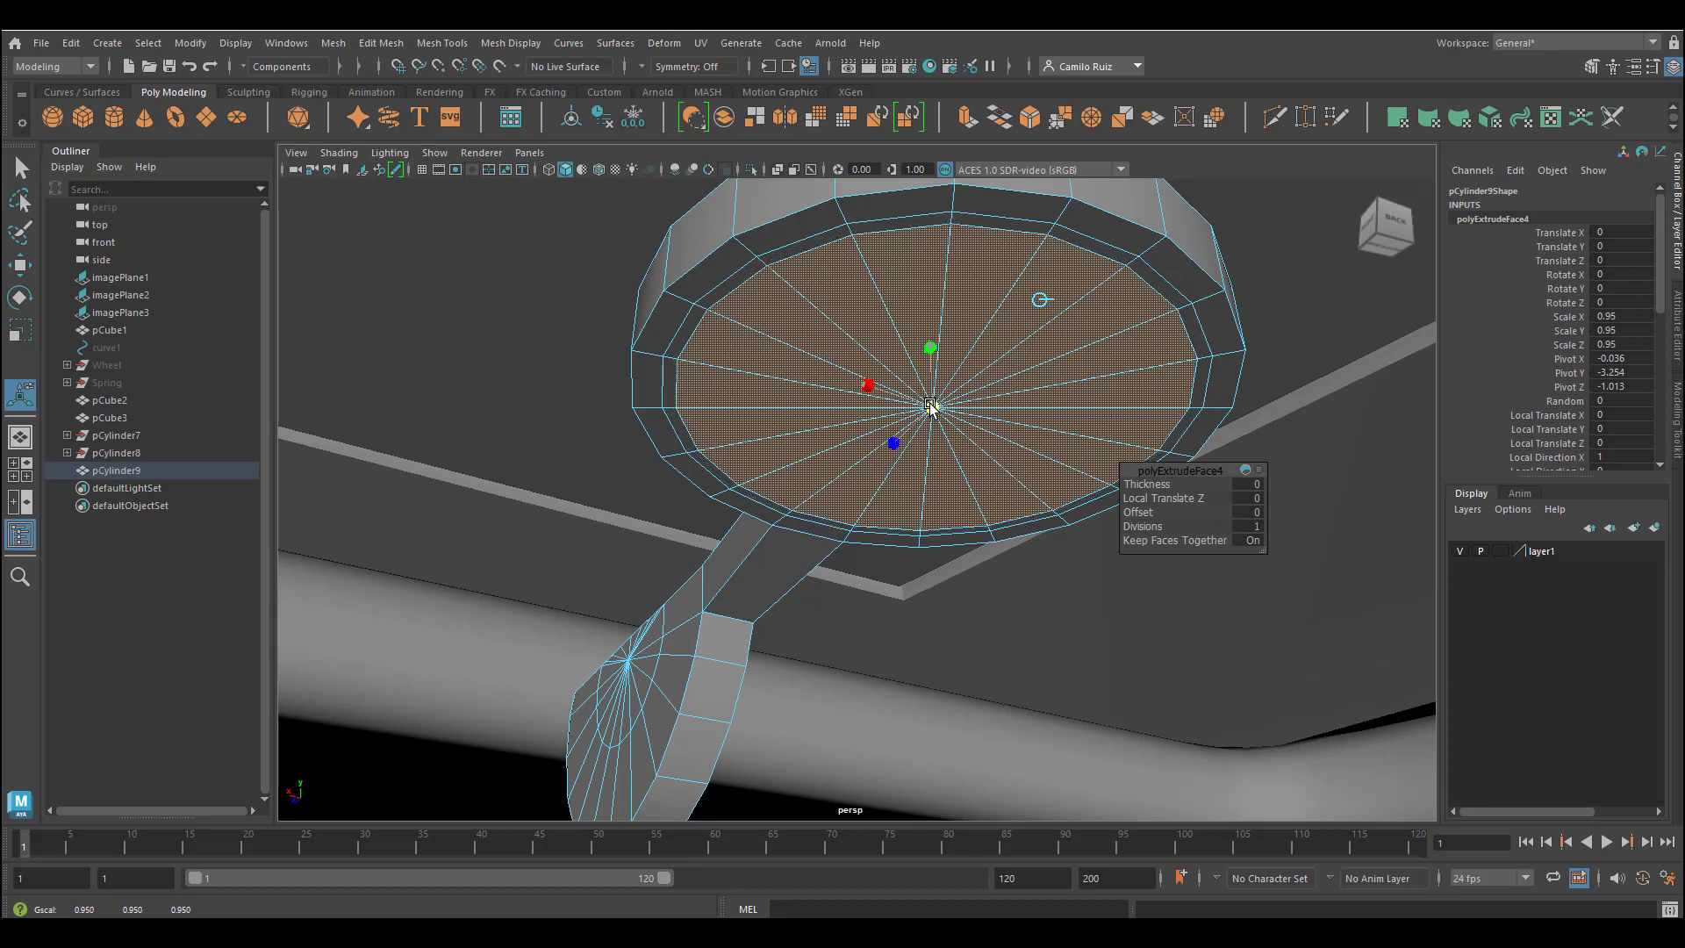
pyautogui.hotkey('ctrl', 'e')
pyautogui.click(1182, 310)
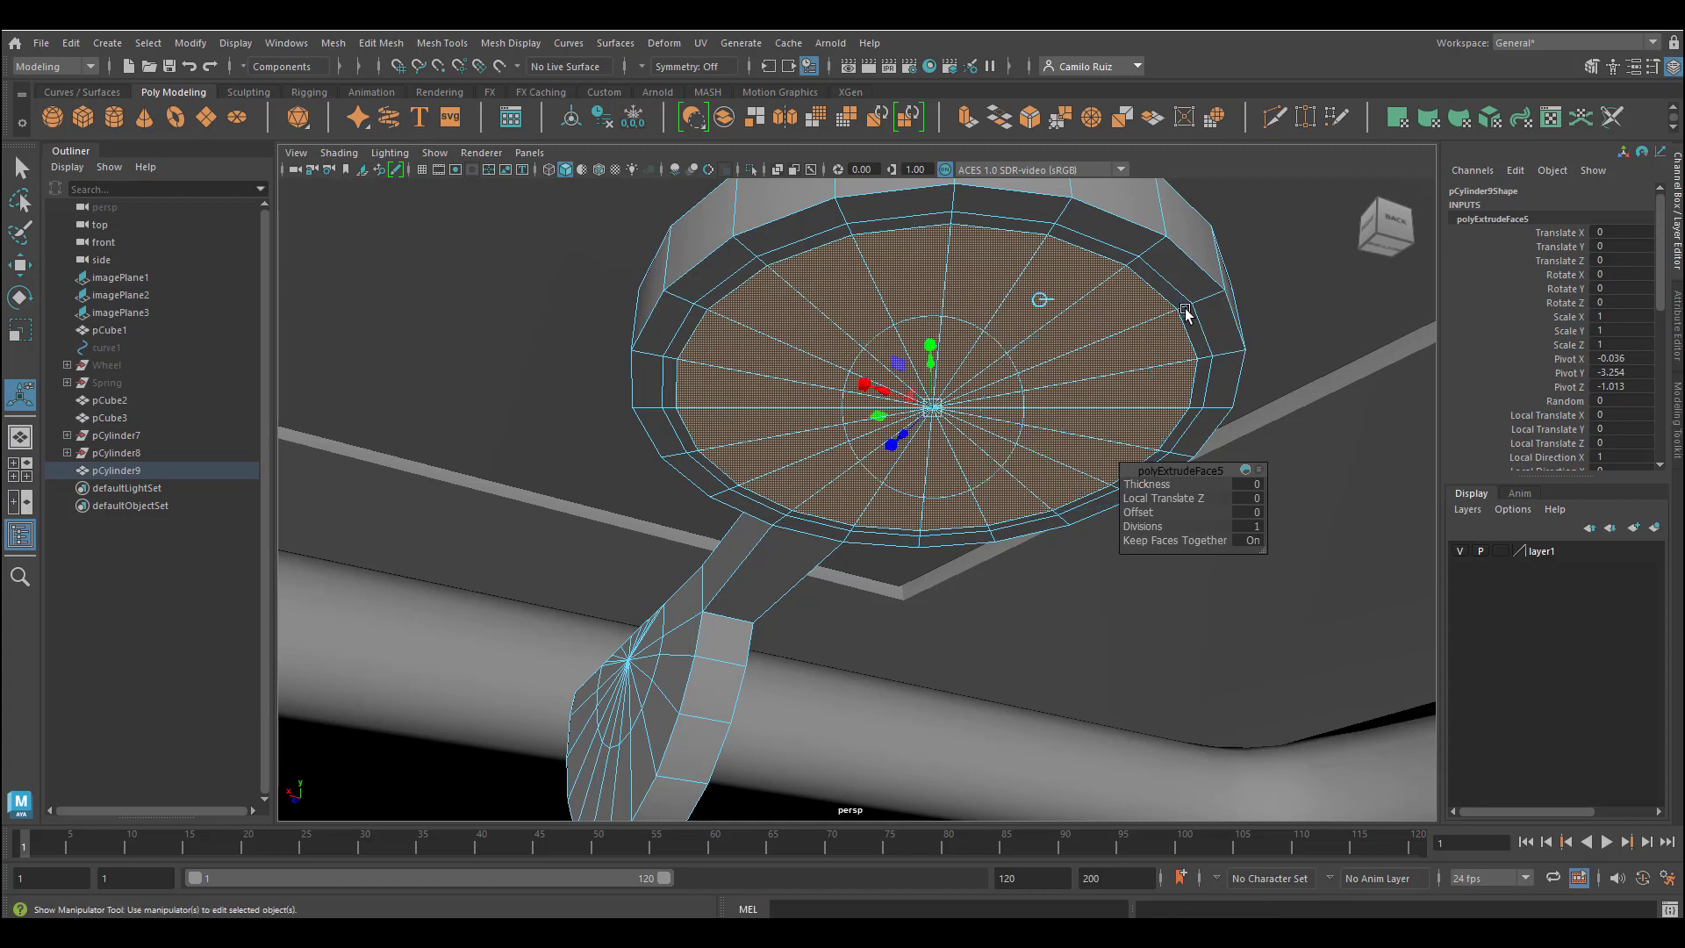
pyautogui.click(864, 384)
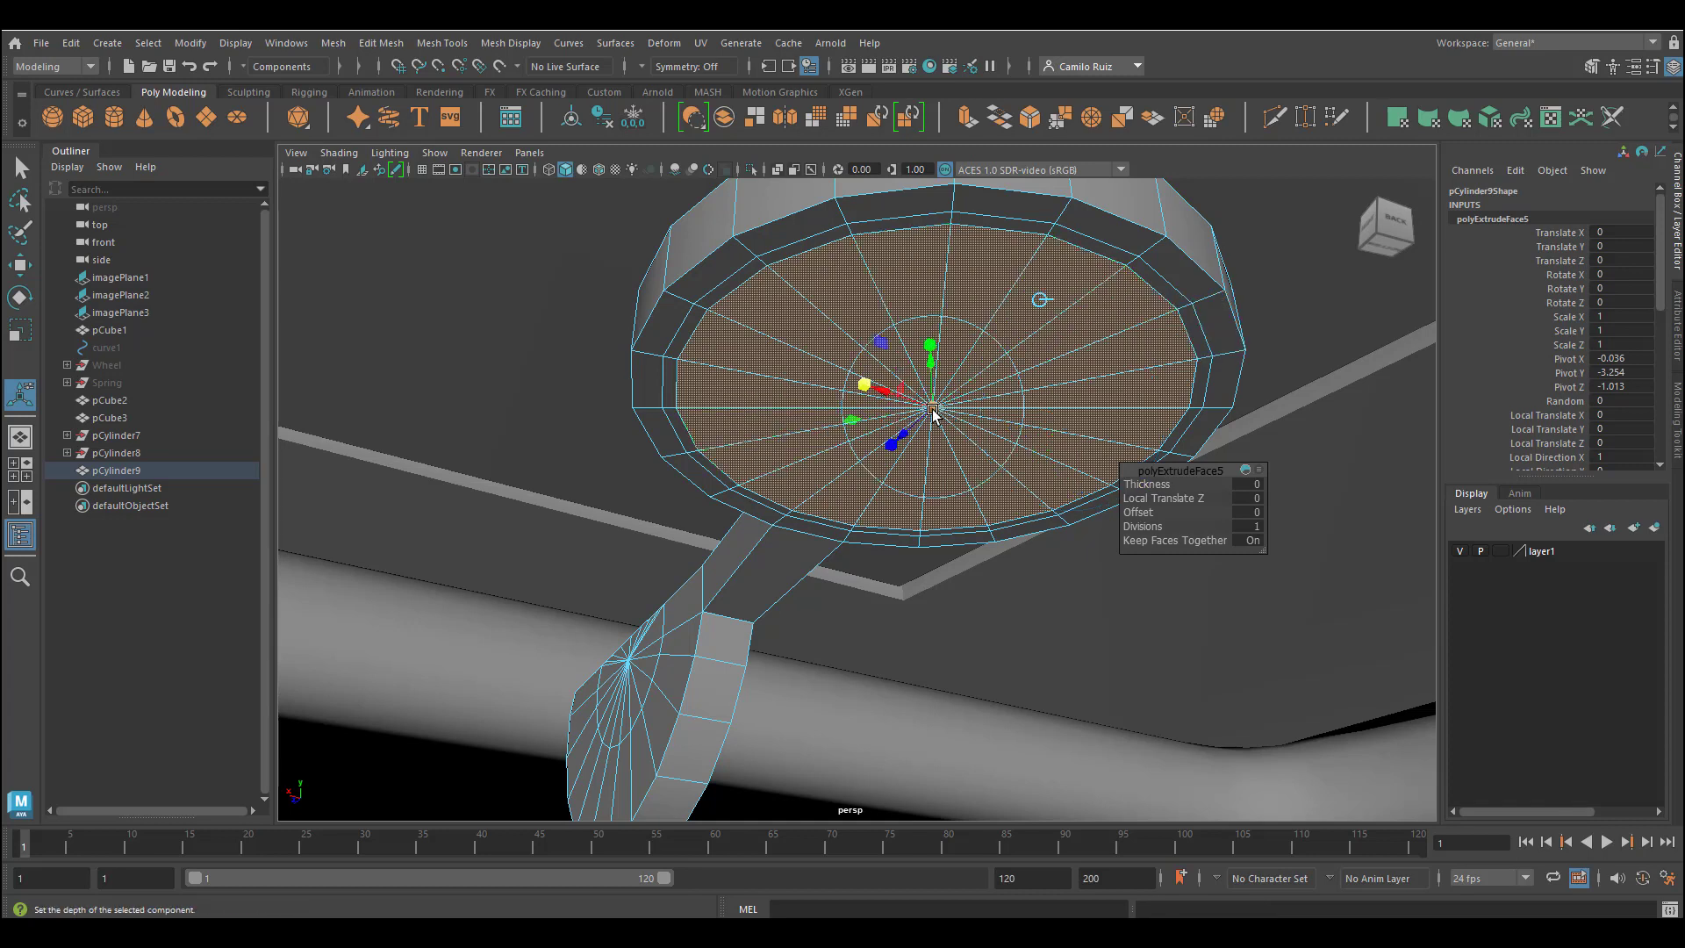
pyautogui.click(932, 410)
pyautogui.moveTo(931, 409); pyautogui.dragTo(930, 410)
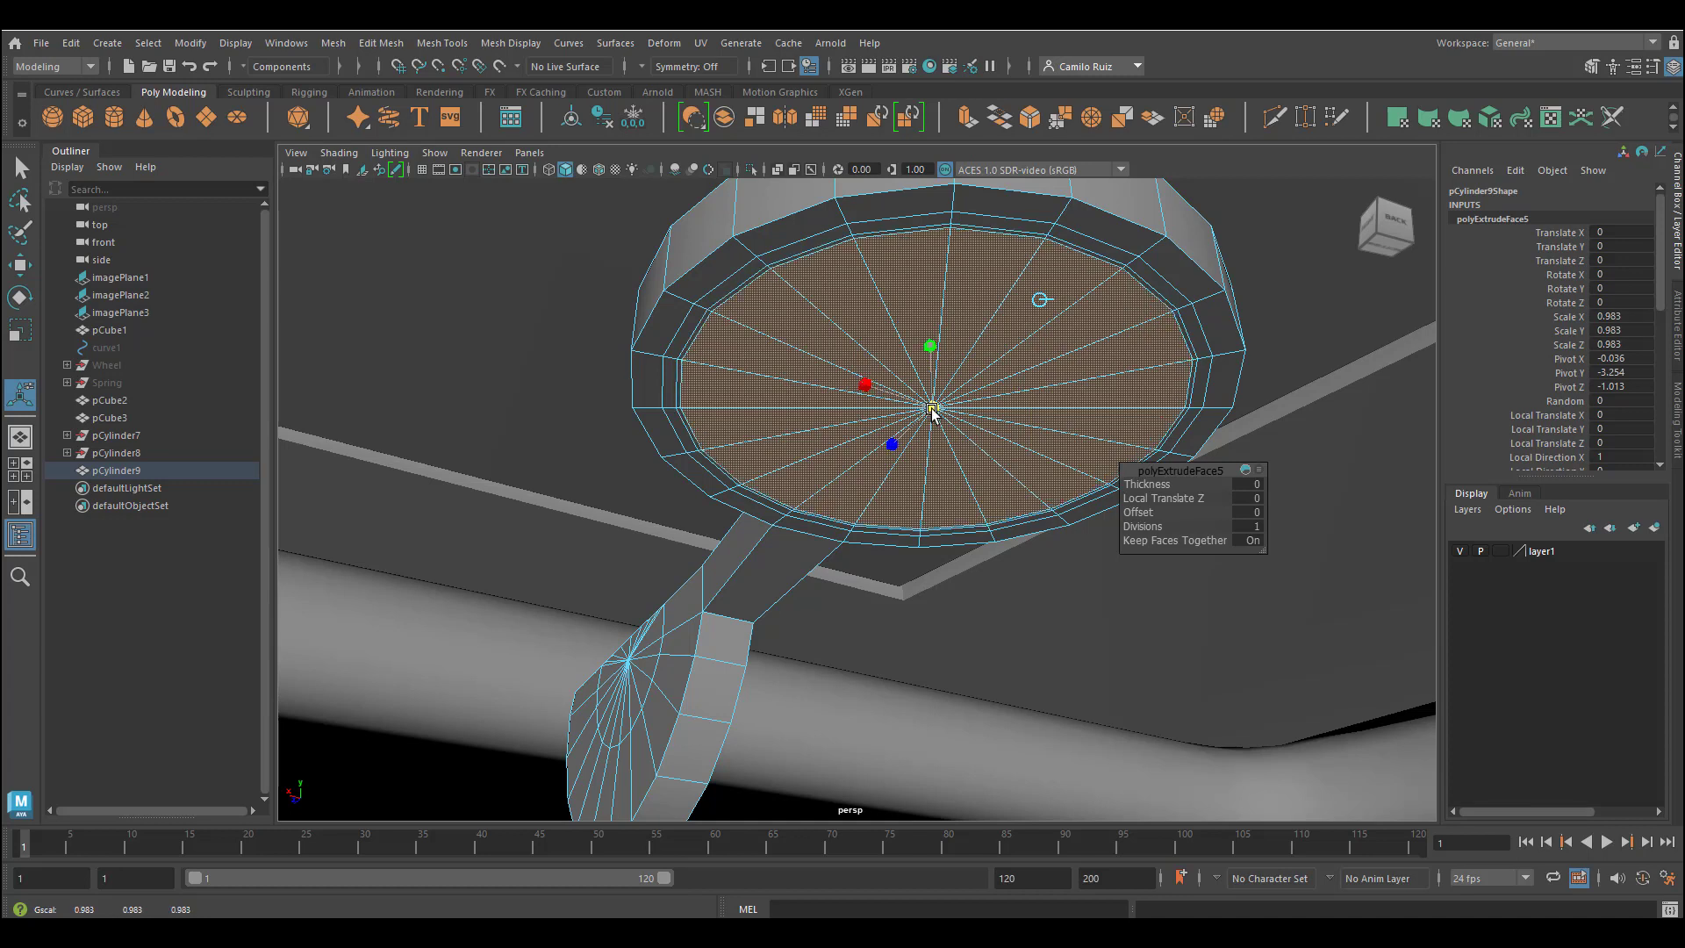
# Push the second extrusion into the disc with a Translate Y of 0.072 to form a recess, and return to object mode
pyautogui.click(932, 410)
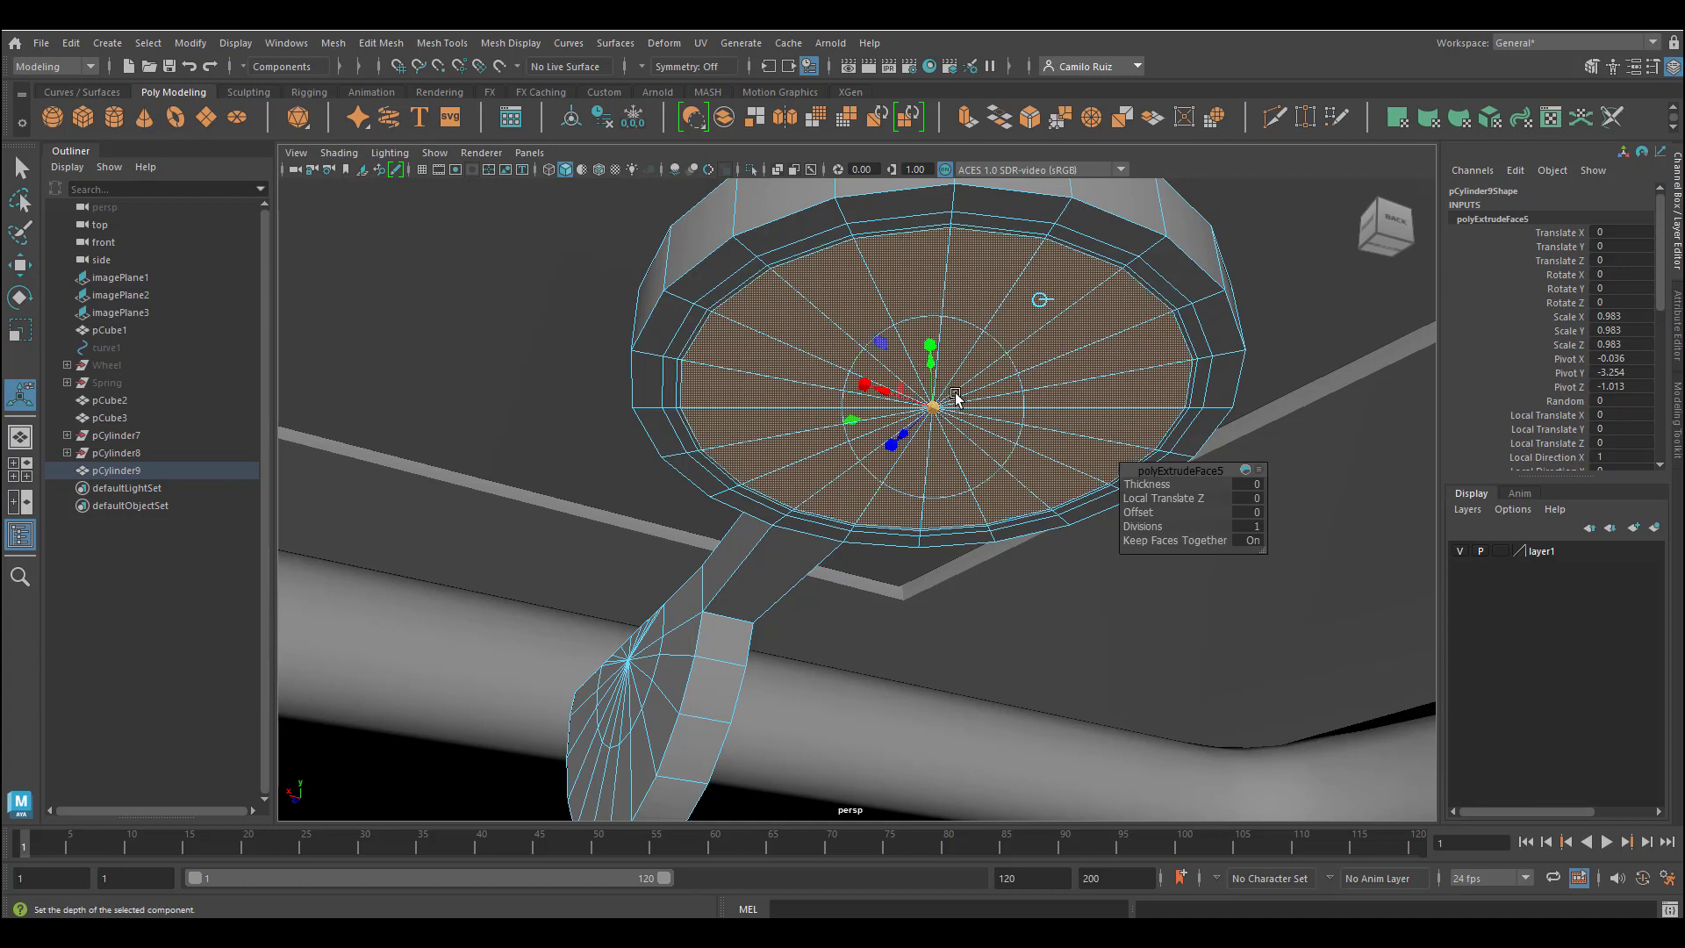
pyautogui.keyDown('alt'); pyautogui.moveTo(962, 389); pyautogui.dragTo(969, 355); pyautogui.keyUp('alt')
pyautogui.moveTo(969, 356); pyautogui.dragTo(996, 294, button='right')
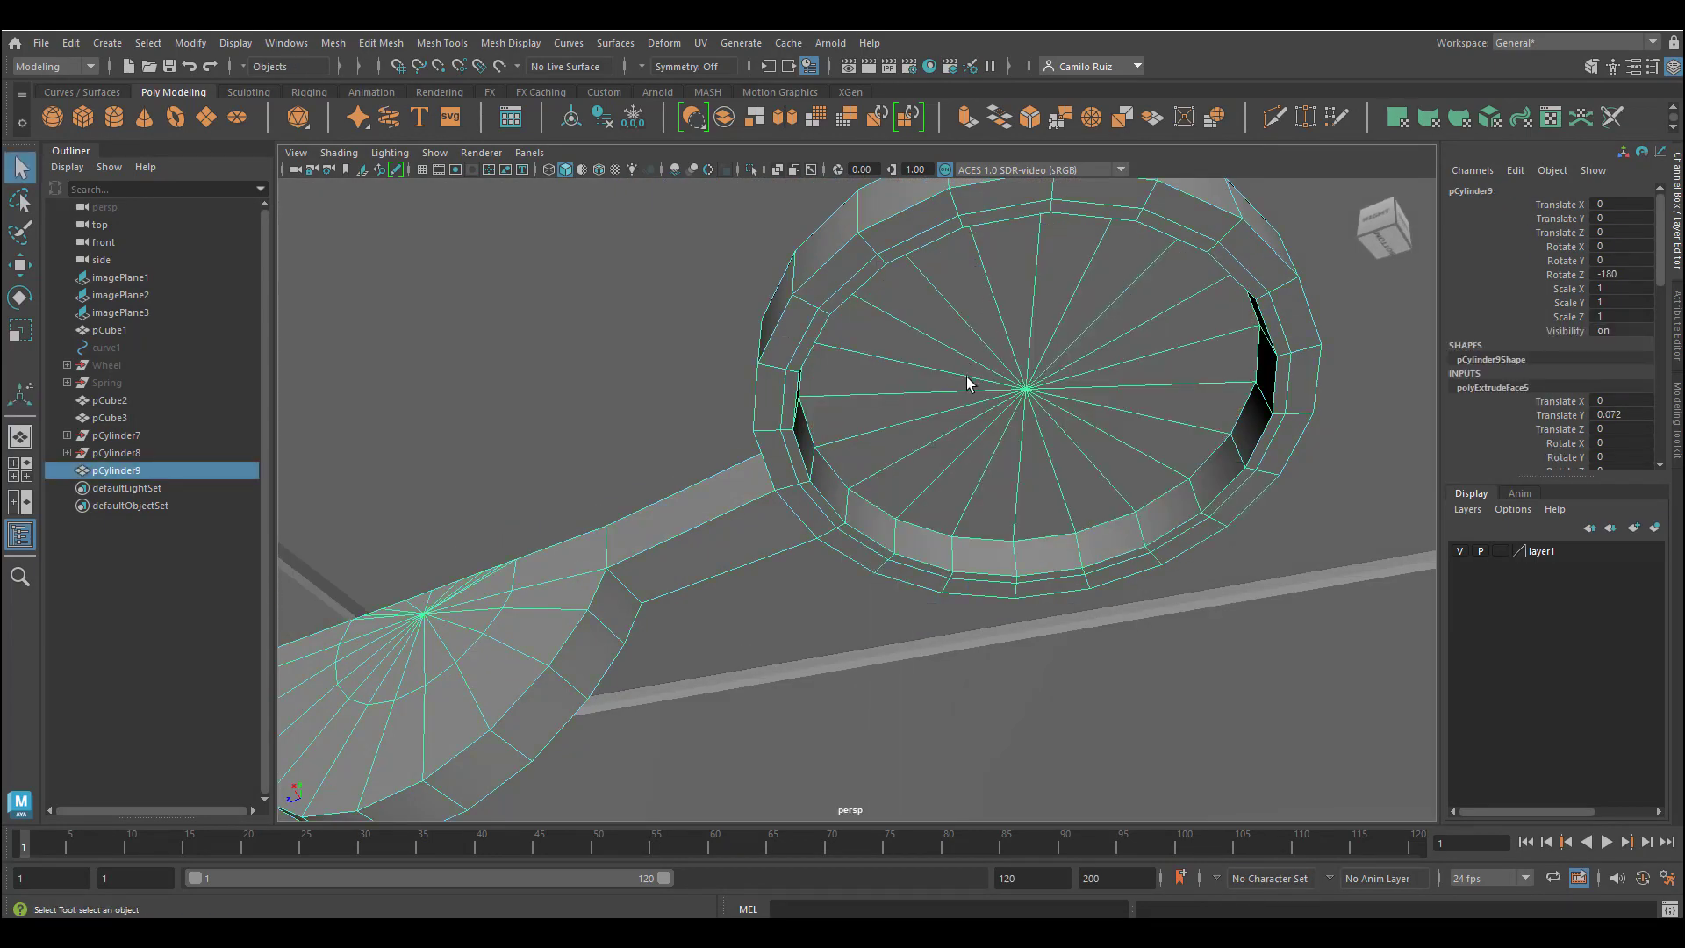
# In the side view, raise the part against the vehicle's underbody to a Translate Y of 1.125
pyautogui.keyDown('alt'); pyautogui.moveTo(996, 294); pyautogui.dragTo(969, 467); pyautogui.keyUp('alt')
pyautogui.scroll(-4, 956, 484)
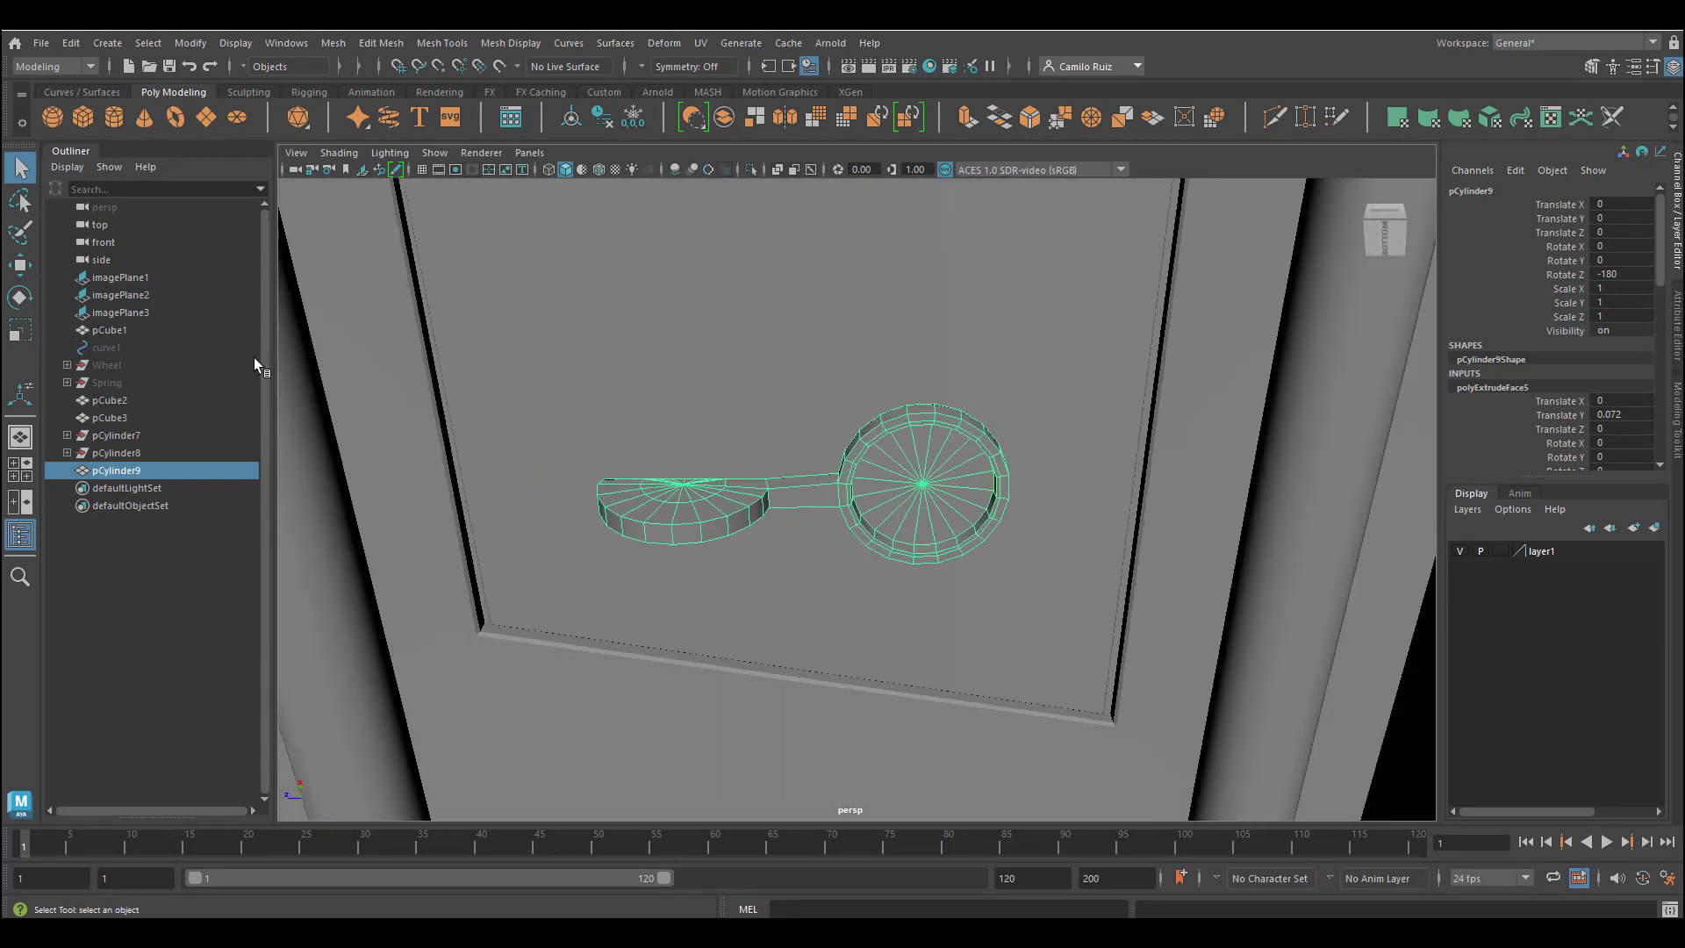
pyautogui.click(19, 266)
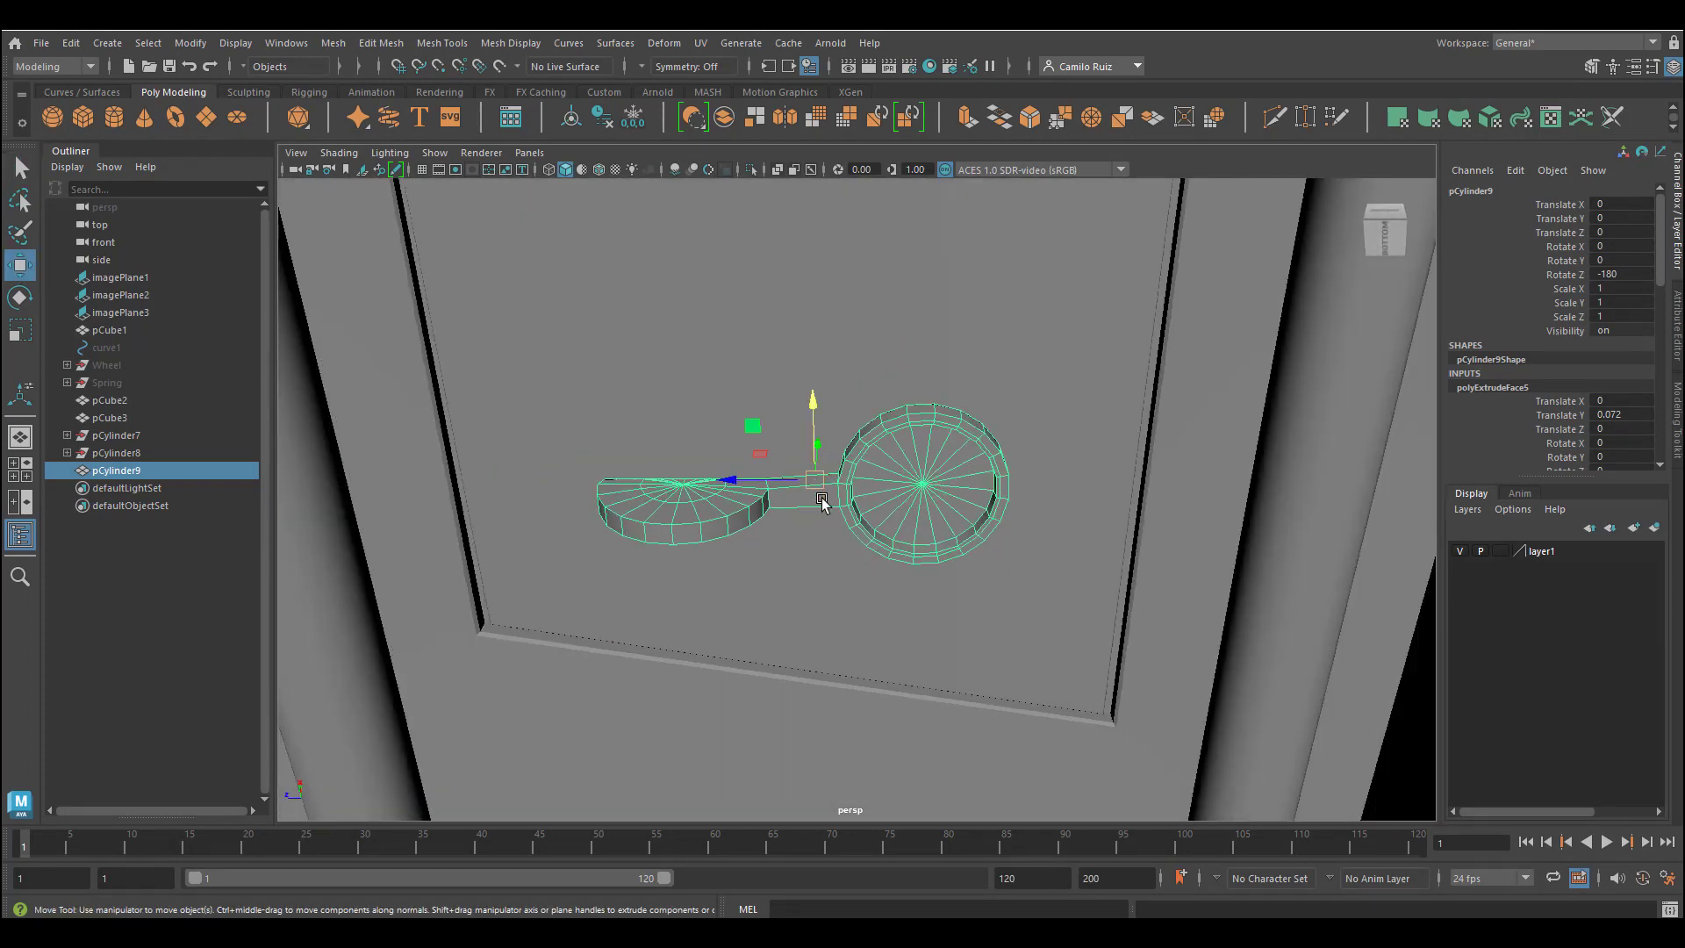
pyautogui.keyDown('alt'); pyautogui.moveTo(823, 502); pyautogui.dragTo(816, 430); pyautogui.keyUp('alt')
pyautogui.press('space')
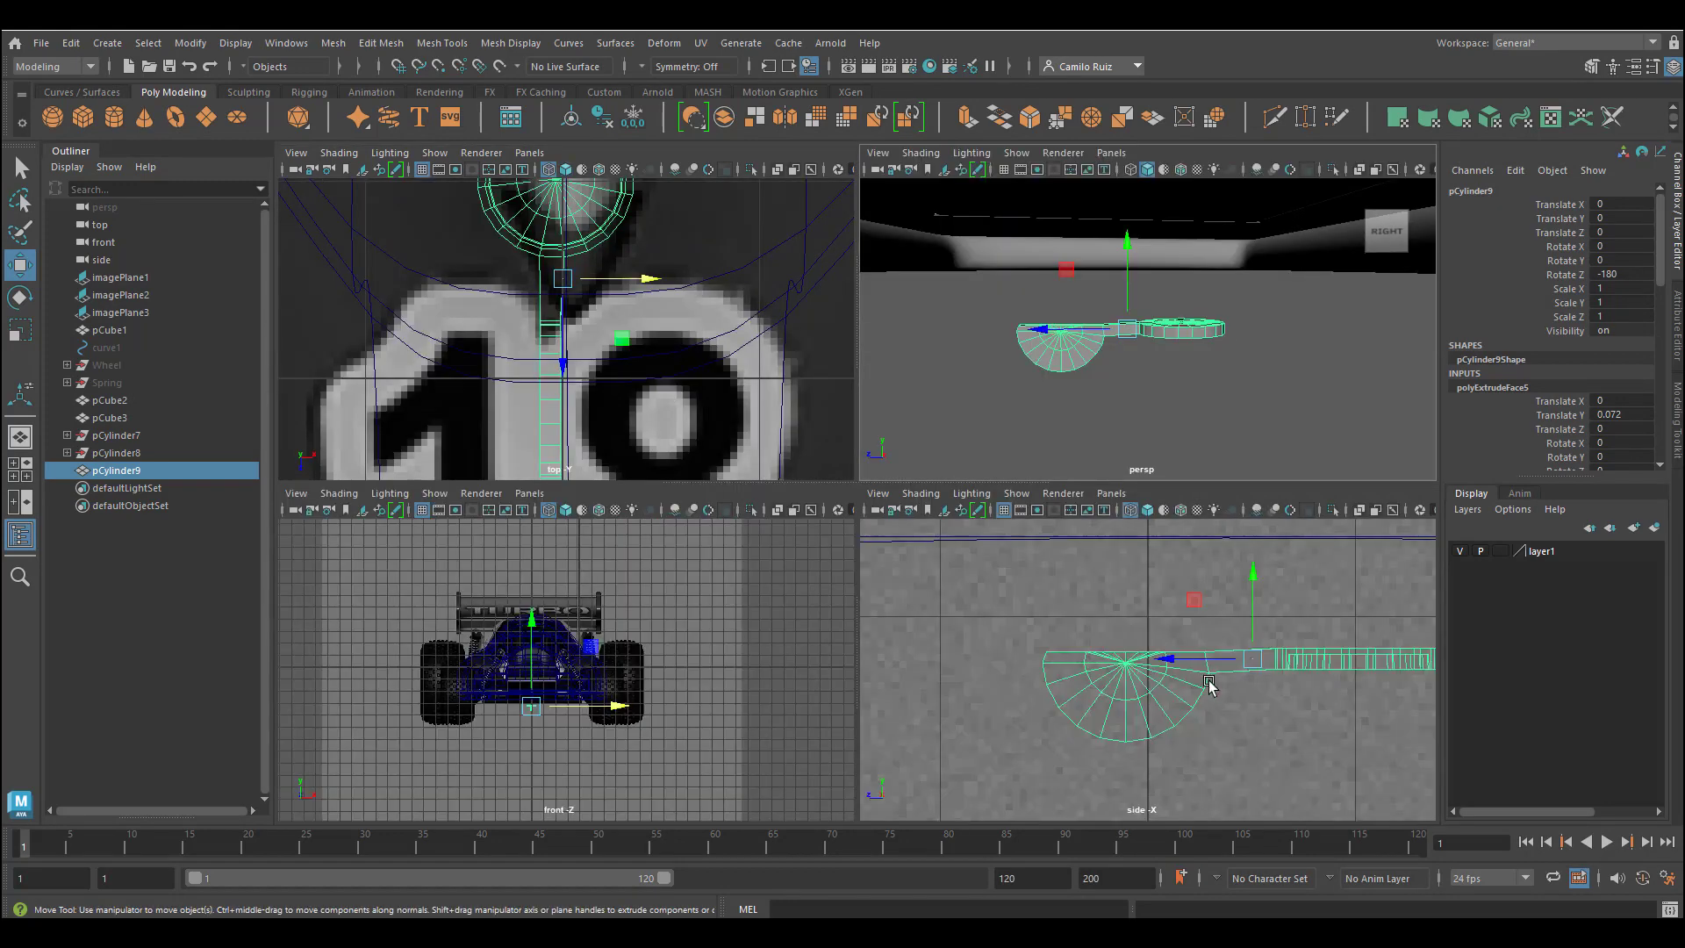
pyautogui.press('space')
pyautogui.scroll(-5, 1194, 684)
pyautogui.scroll(5, 833, 544)
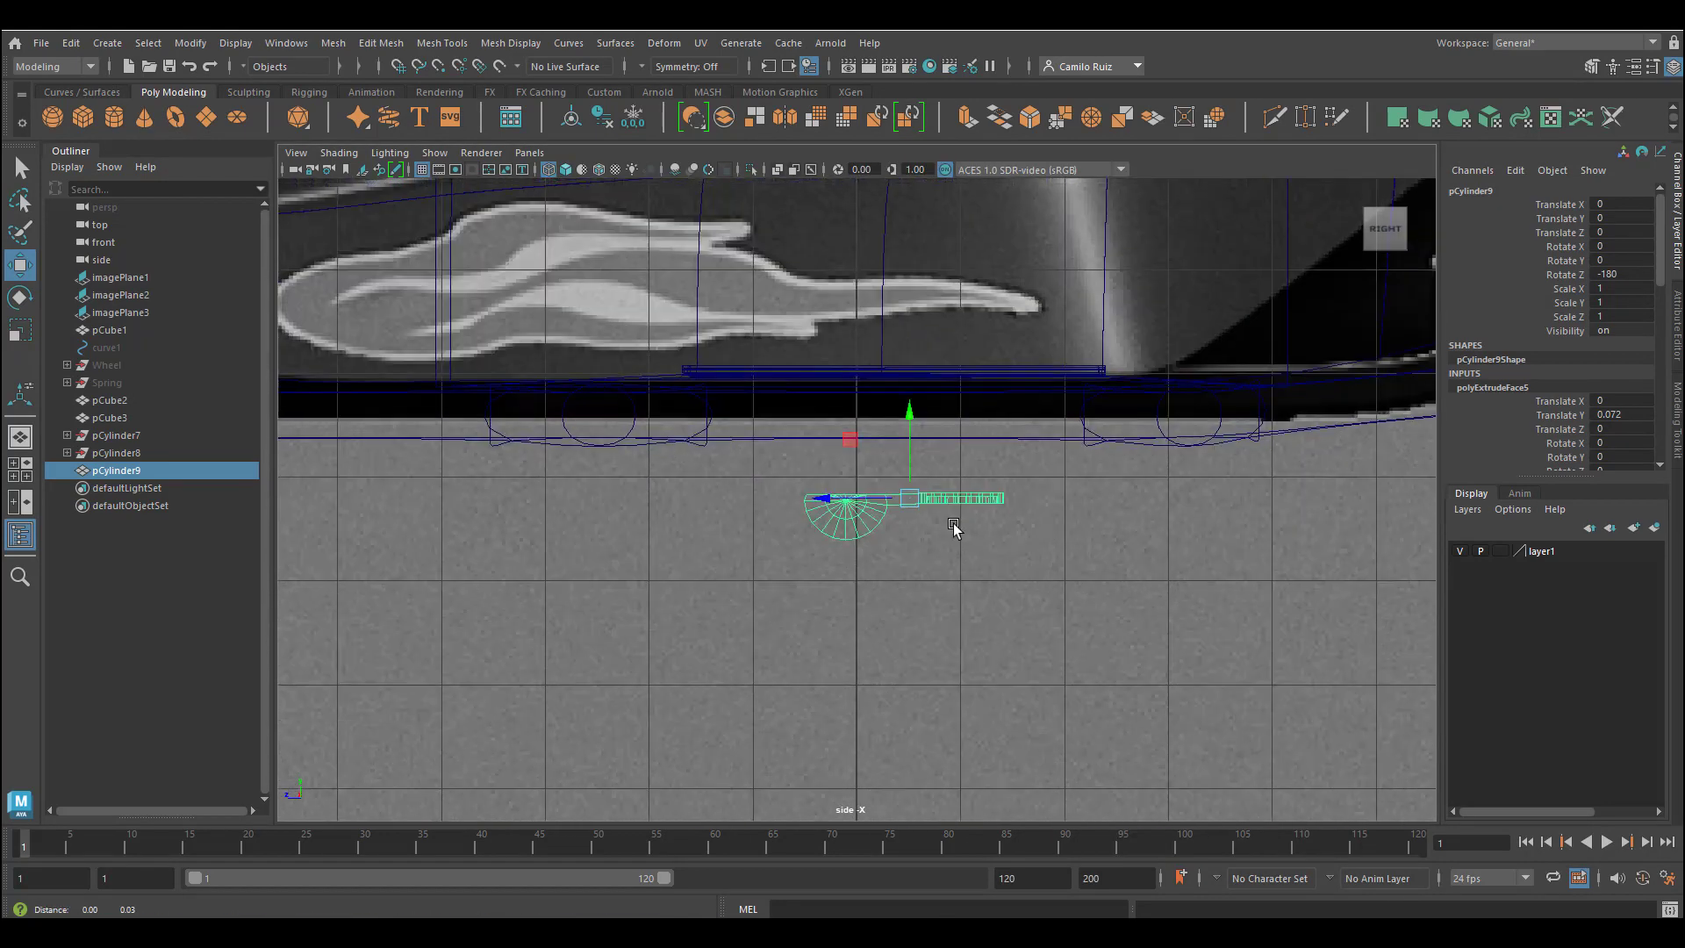
pyautogui.keyDown('alt'); pyautogui.moveTo(956, 530); pyautogui.dragTo(921, 721, button='middle'); pyautogui.keyUp('alt')
pyautogui.moveTo(882, 602); pyautogui.dragTo(882, 377)
# Move the part along and across the underbody to the inset panel's side edge, at about X -2.7 and Z -0.53
pyautogui.press('space')
pyautogui.press('space')
pyautogui.moveTo(816, 250)
pyautogui.mouseDown()
pyautogui.moveTo(819, 275)
pyautogui.moveTo(820, 258)
pyautogui.mouseUp()
pyautogui.keyDown('alt'); pyautogui.moveTo(842, 465); pyautogui.dragTo(923, 518); pyautogui.keyUp('alt')
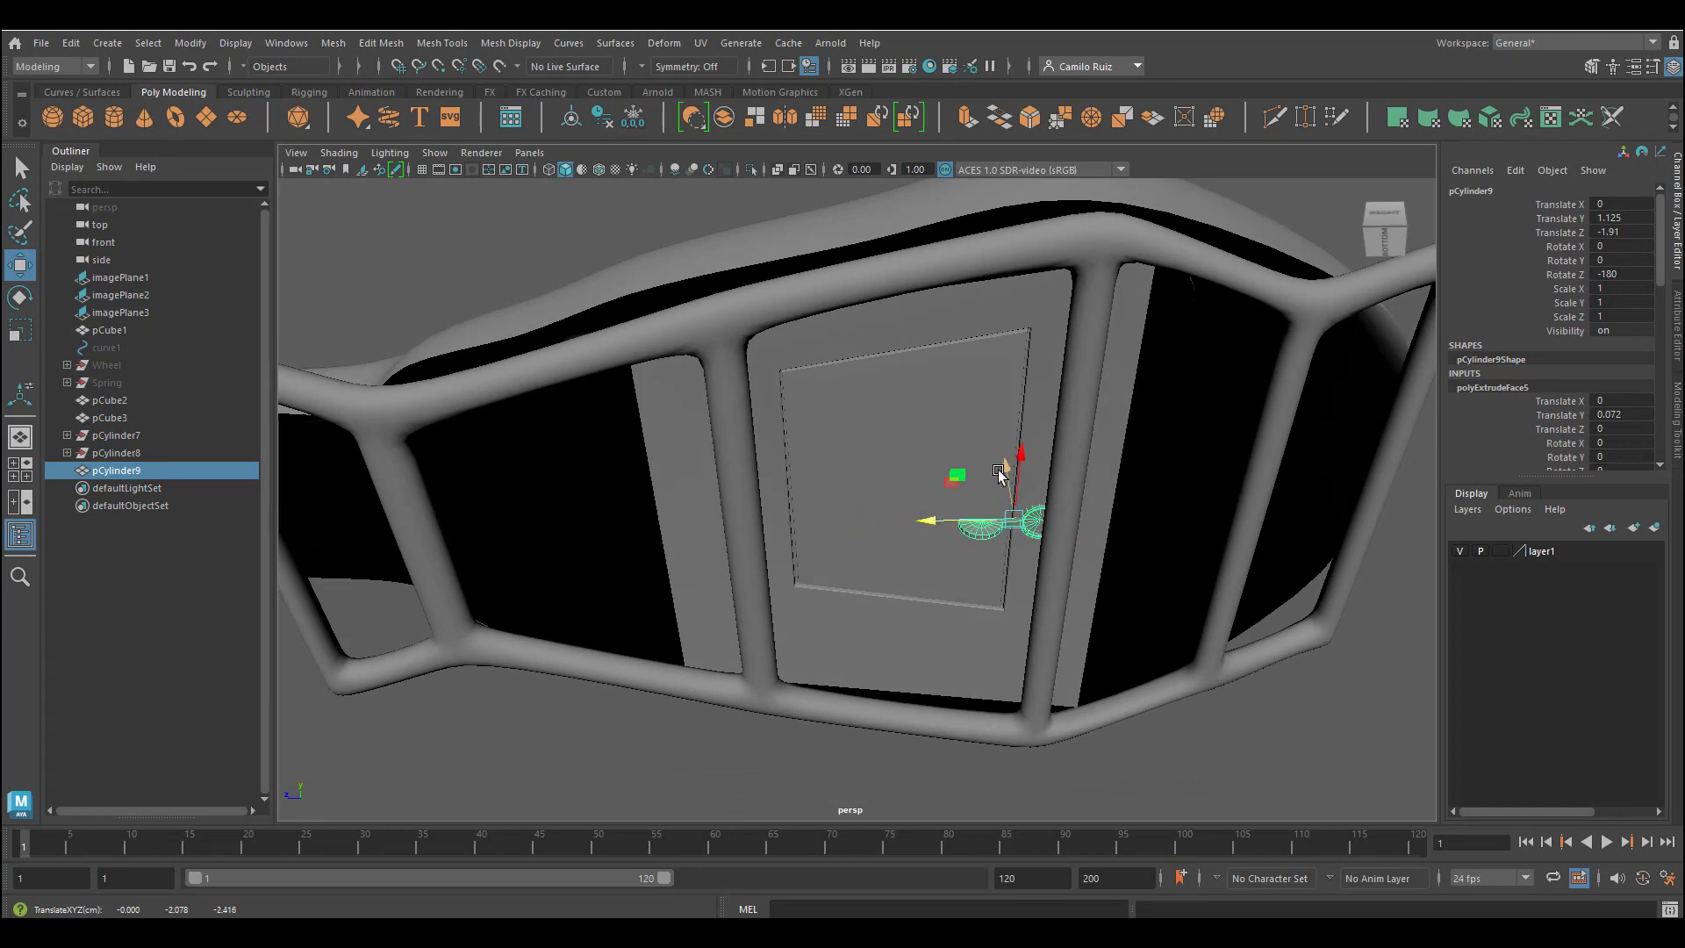
pyautogui.moveTo(1018, 463); pyautogui.dragTo(833, 386)
pyautogui.moveTo(728, 316); pyautogui.dragTo(672, 372)
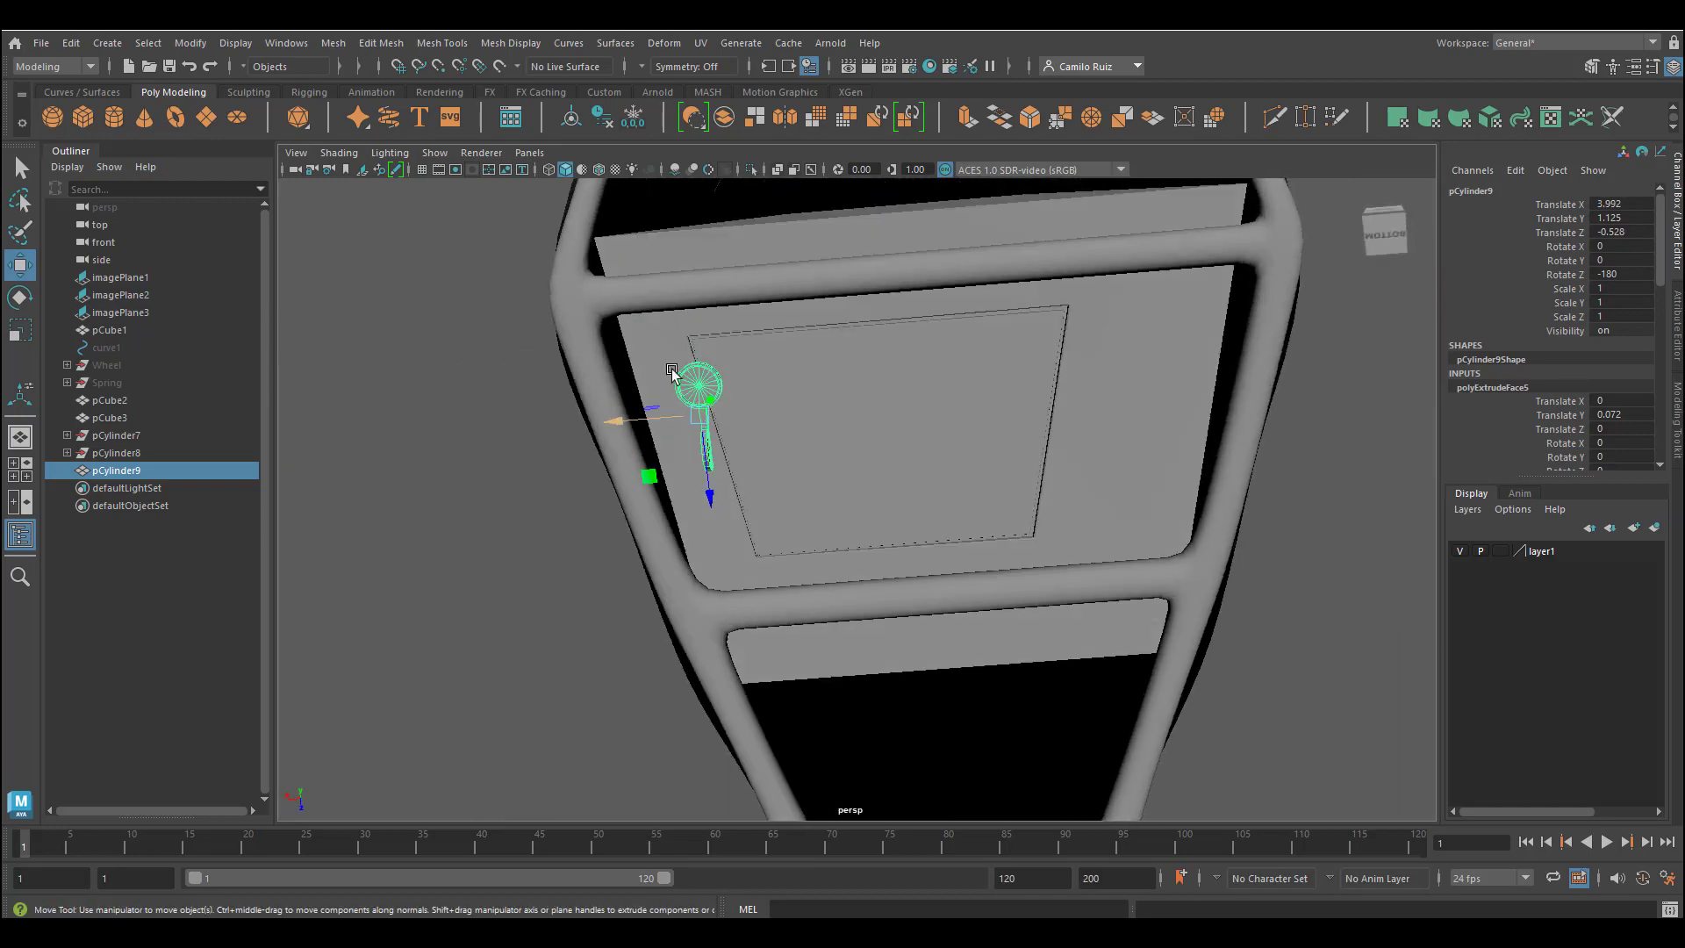
pyautogui.moveTo(609, 427); pyautogui.dragTo(1005, 413)
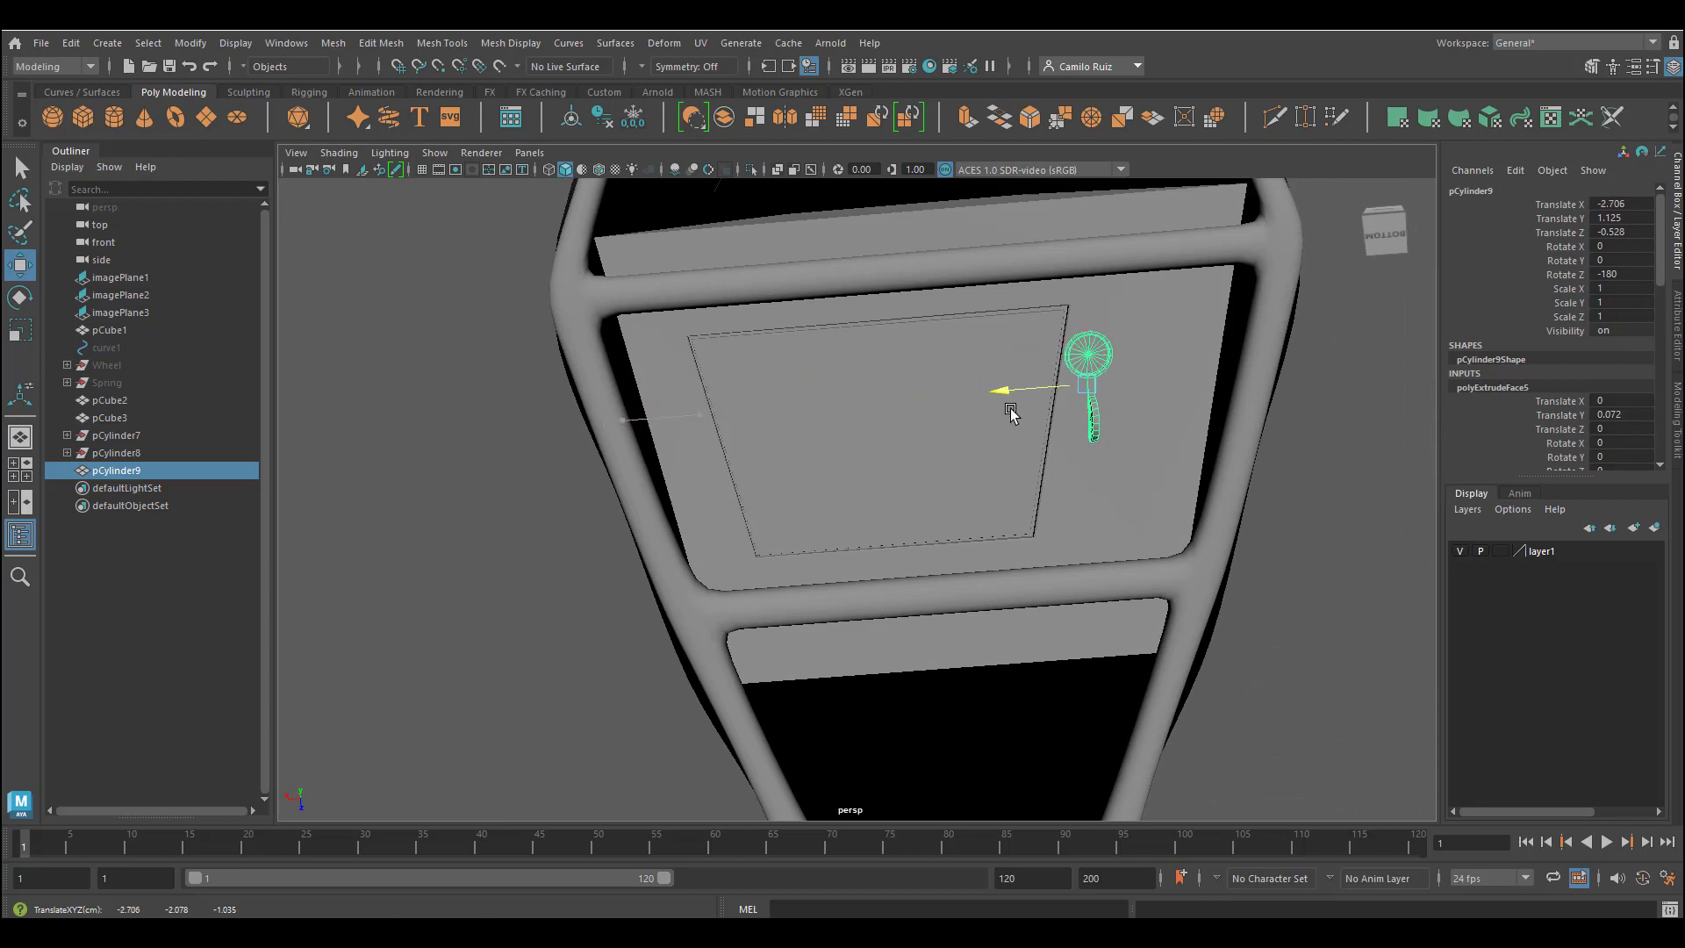
# Turn the part crosswise to the vehicle by setting its Rotate Y to 90
pyautogui.press('e')
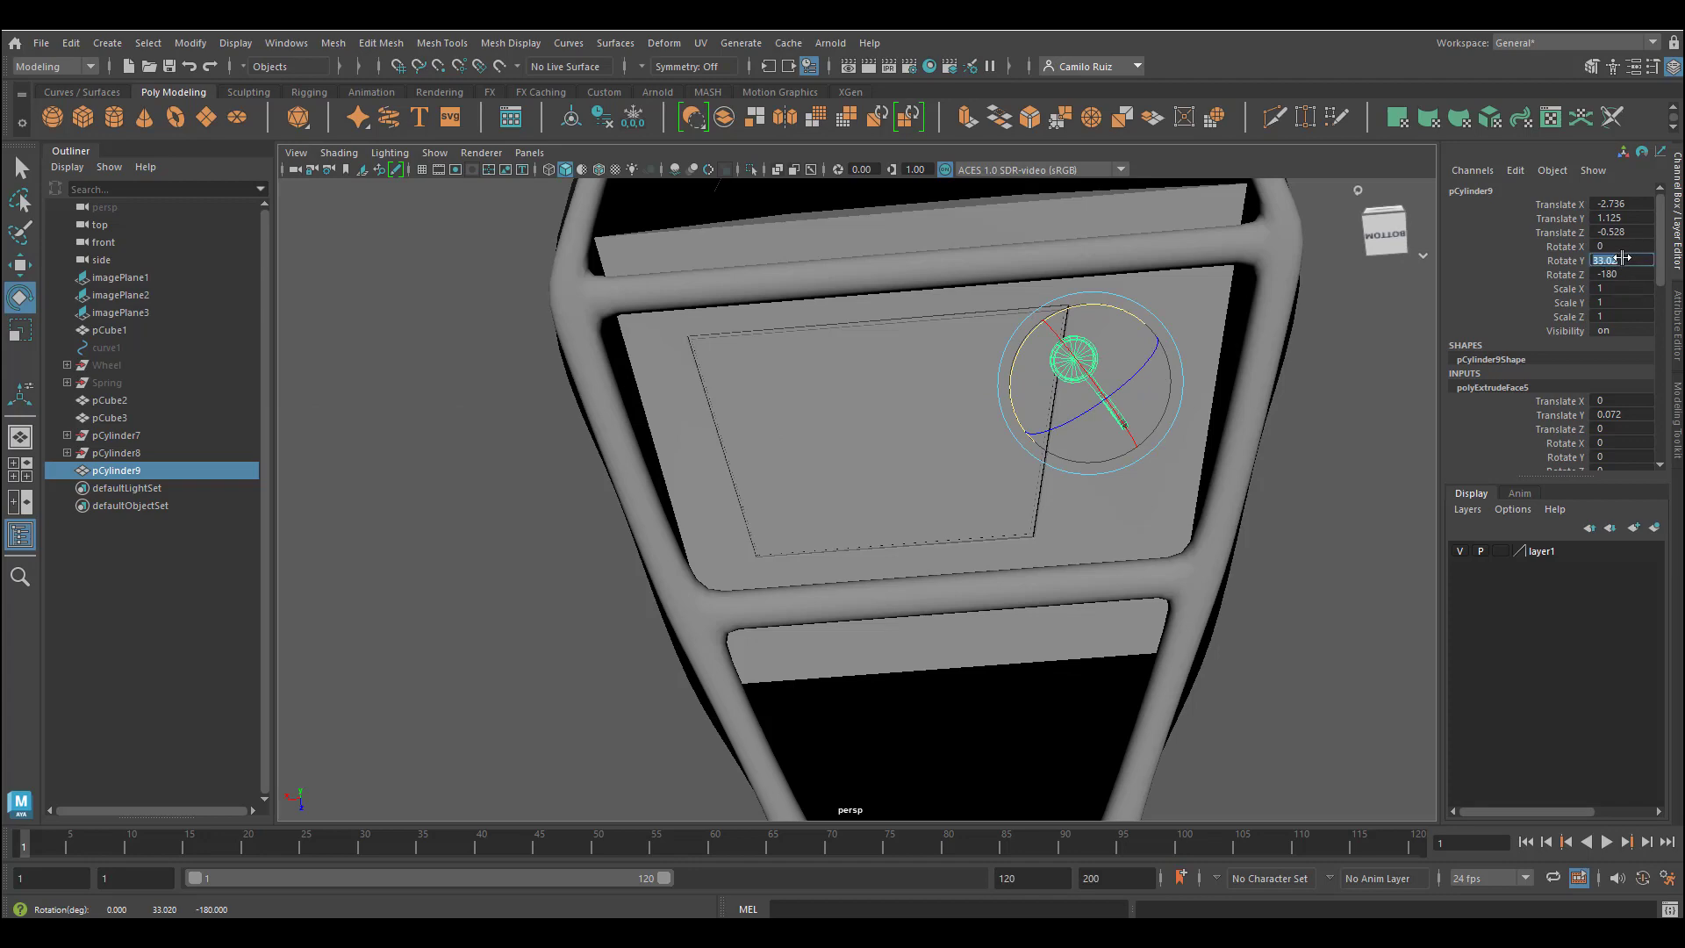
pyautogui.keyDown('alt'); pyautogui.moveTo(1187, 438); pyautogui.dragTo(1172, 480); pyautogui.keyUp('alt')
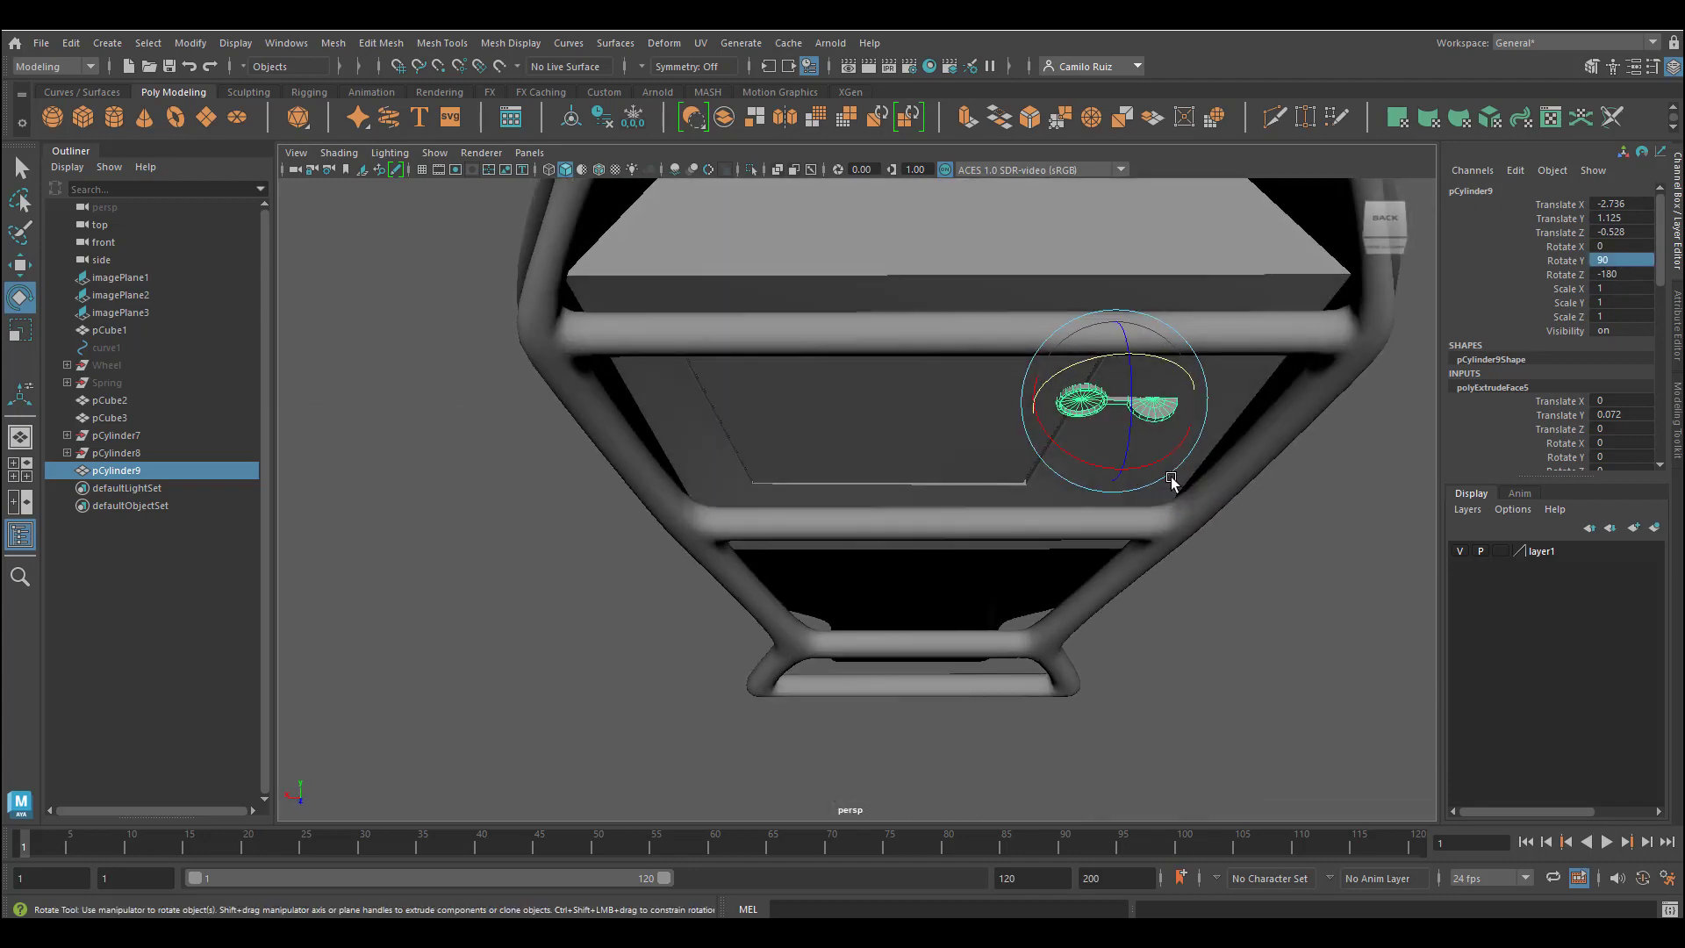
pyautogui.scroll(4, 1173, 465)
pyautogui.keyDown('alt'); pyautogui.moveTo(1173, 456); pyautogui.dragTo(933, 551, button='middle'); pyautogui.keyUp('alt')
pyautogui.keyDown('alt'); pyautogui.moveTo(933, 551); pyautogui.dragTo(903, 395); pyautogui.keyUp('alt')
# Position the part across the inset panel's side groove at Translate X -2.068, Y 1.116 and Z -0.389
pyautogui.click(19, 266)
pyautogui.keyDown('alt'); pyautogui.moveTo(1064, 482); pyautogui.dragTo(964, 529); pyautogui.keyUp('alt')
pyautogui.moveTo(939, 430); pyautogui.dragTo(589, 656)
pyautogui.scroll(5, 738, 531)
pyautogui.scroll(1, 643, 478)
pyautogui.keyDown('alt'); pyautogui.moveTo(643, 478); pyautogui.dragTo(771, 552, button='middle'); pyautogui.keyUp('alt')
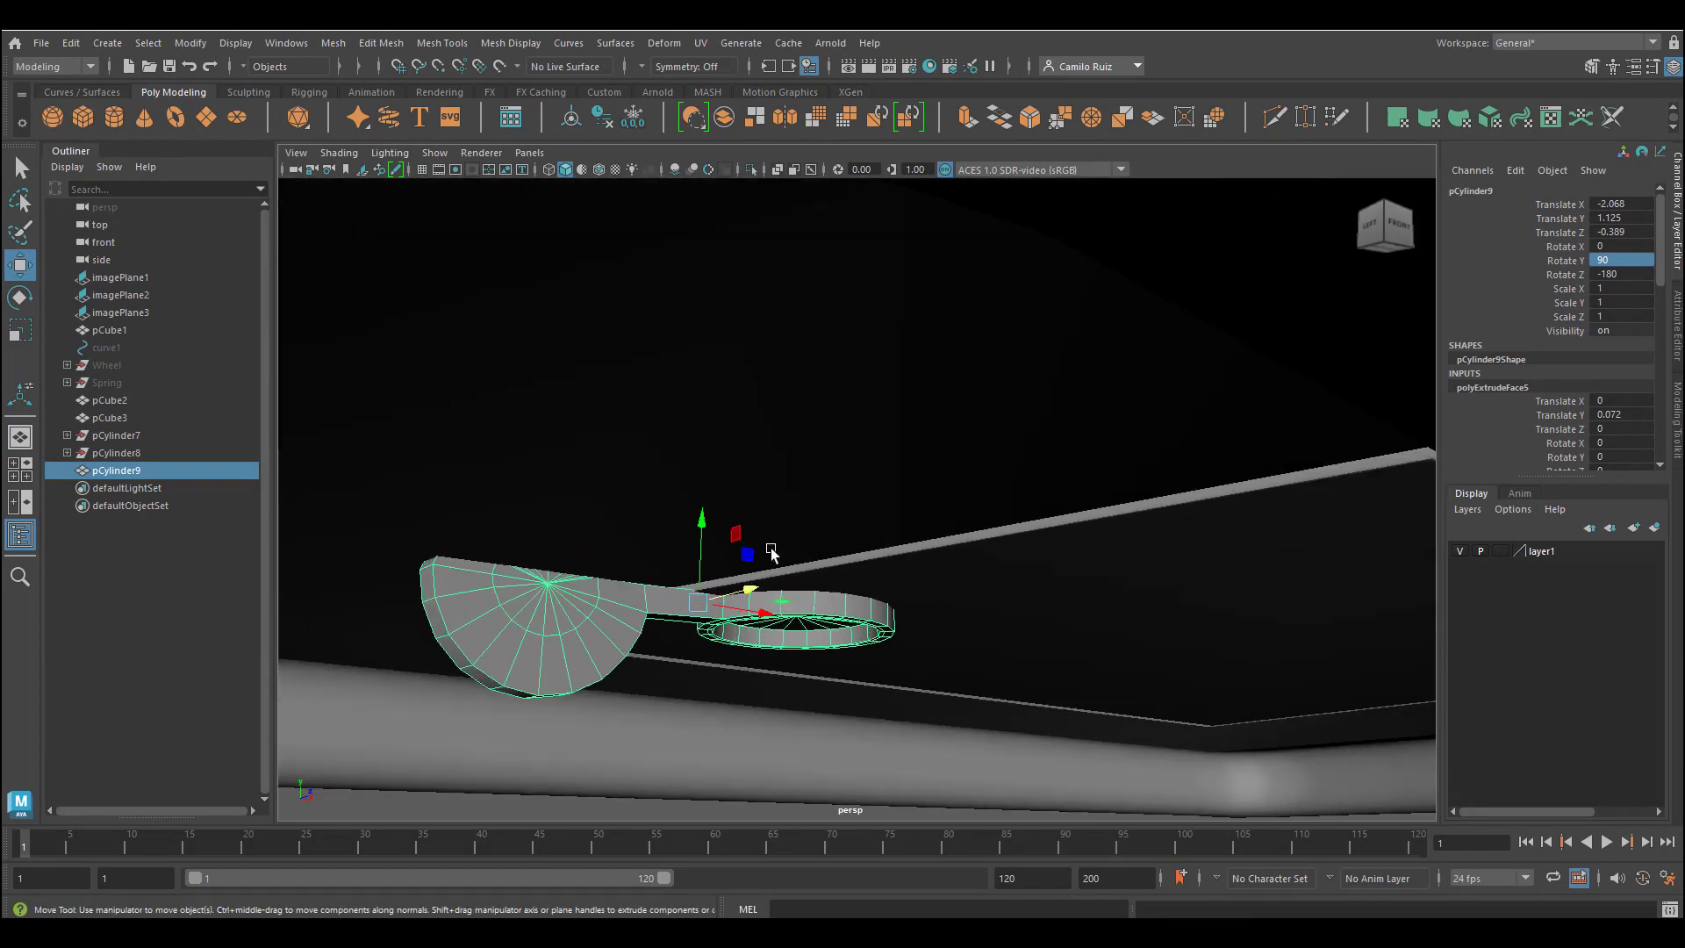
pyautogui.scroll(4, 689, 601)
pyautogui.keyDown('alt'); pyautogui.moveTo(689, 601); pyautogui.dragTo(769, 406); pyautogui.keyUp('alt')
pyautogui.scroll(-7, 767, 426)
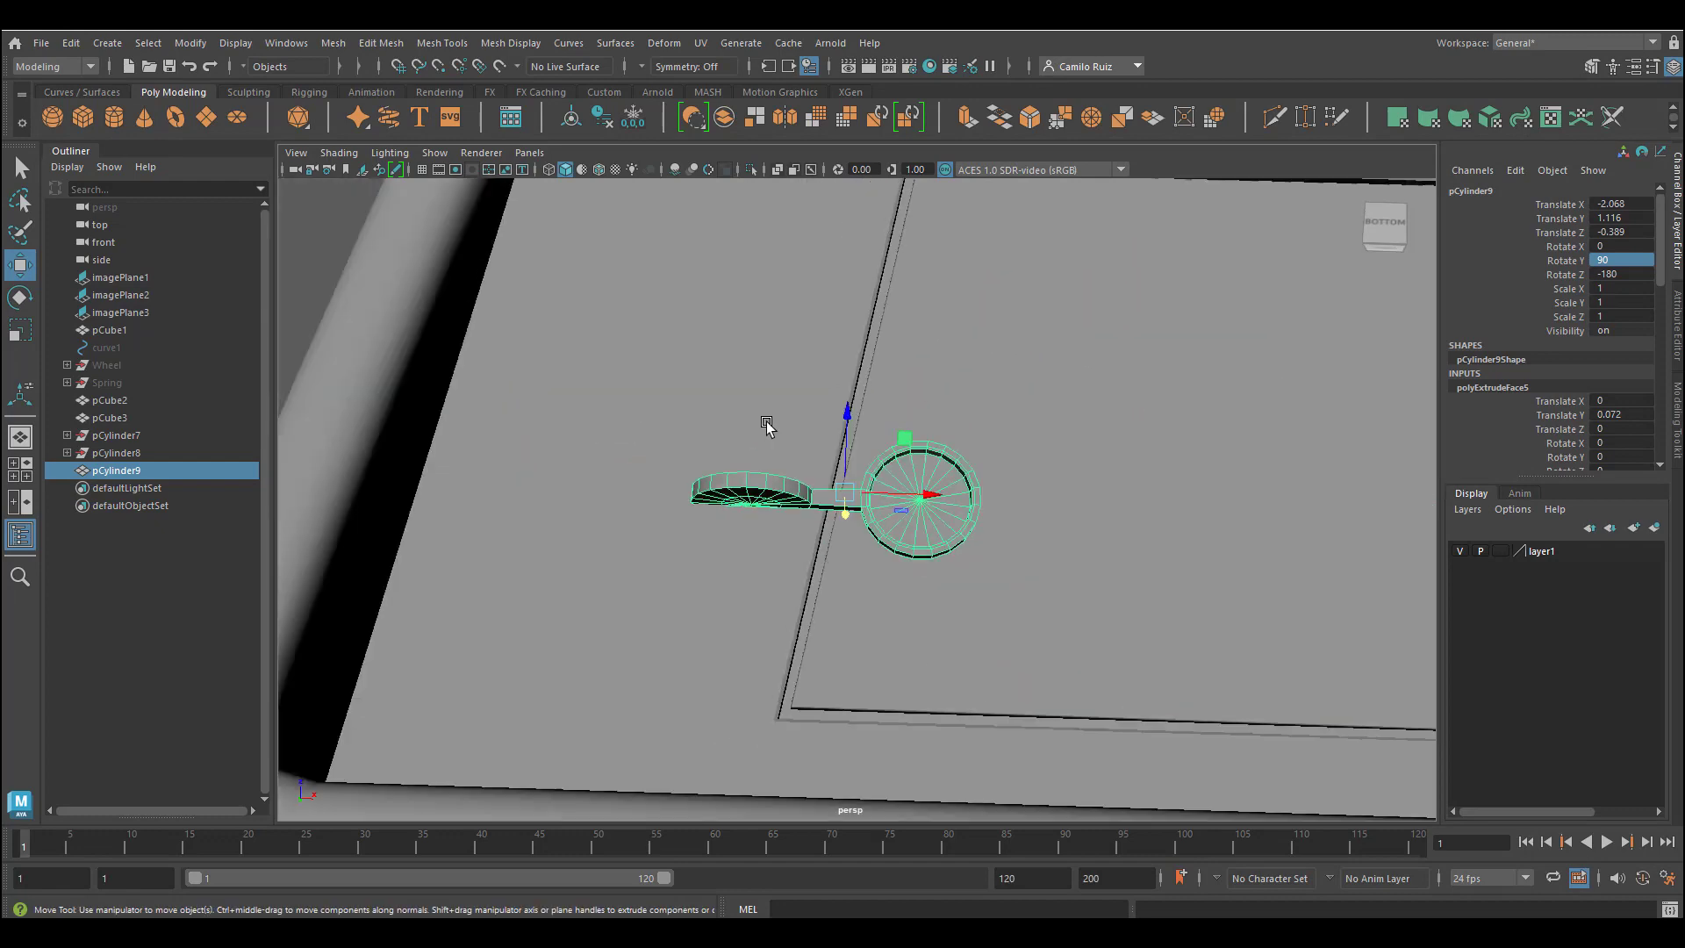
# Move the latch part along the inset panel's side groove to Translate X -1.994 and Z 0.158
pyautogui.click(20, 297)
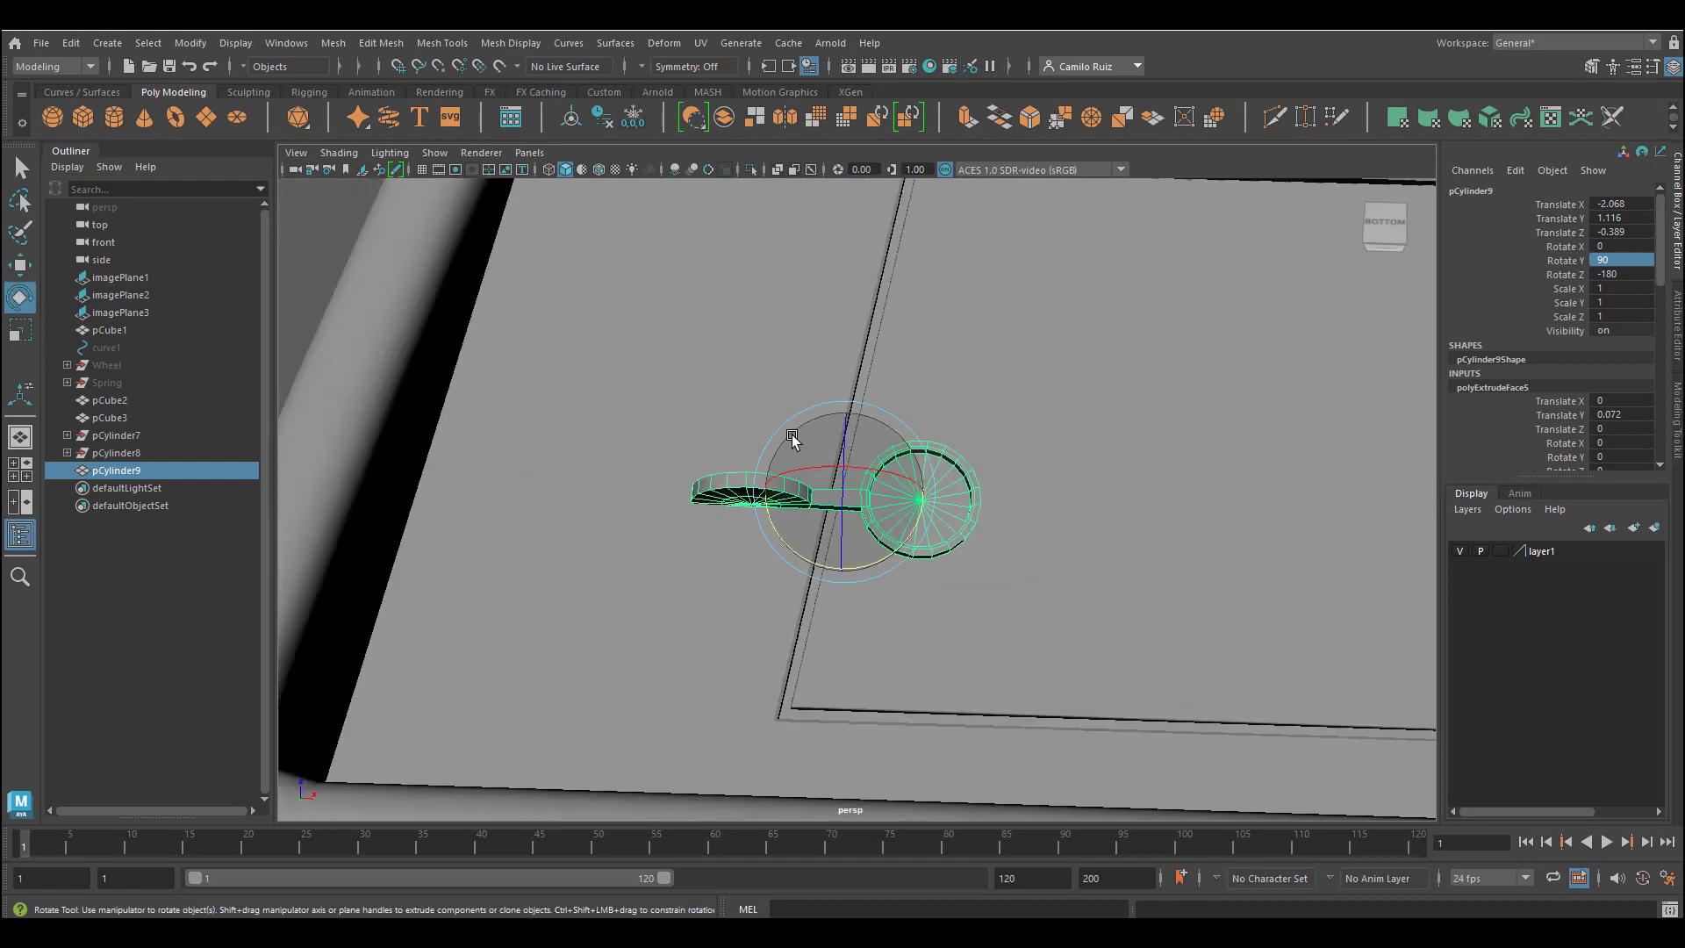
pyautogui.scroll(-6, 881, 513)
pyautogui.scroll(8, 882, 518)
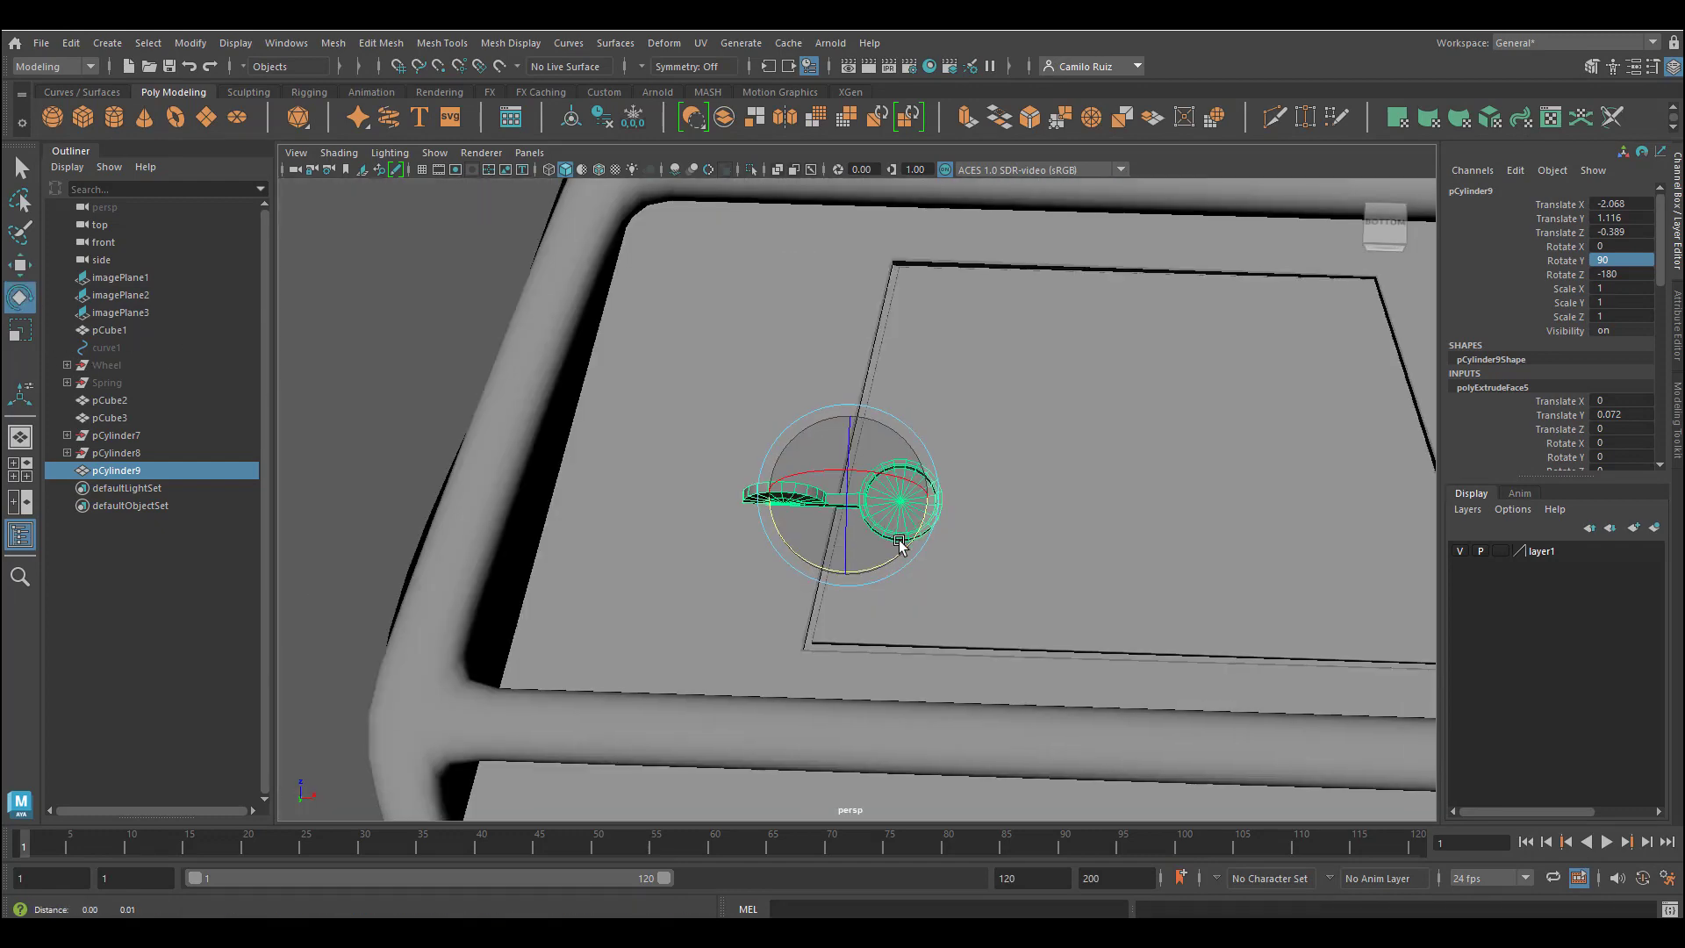
pyautogui.click(20, 331)
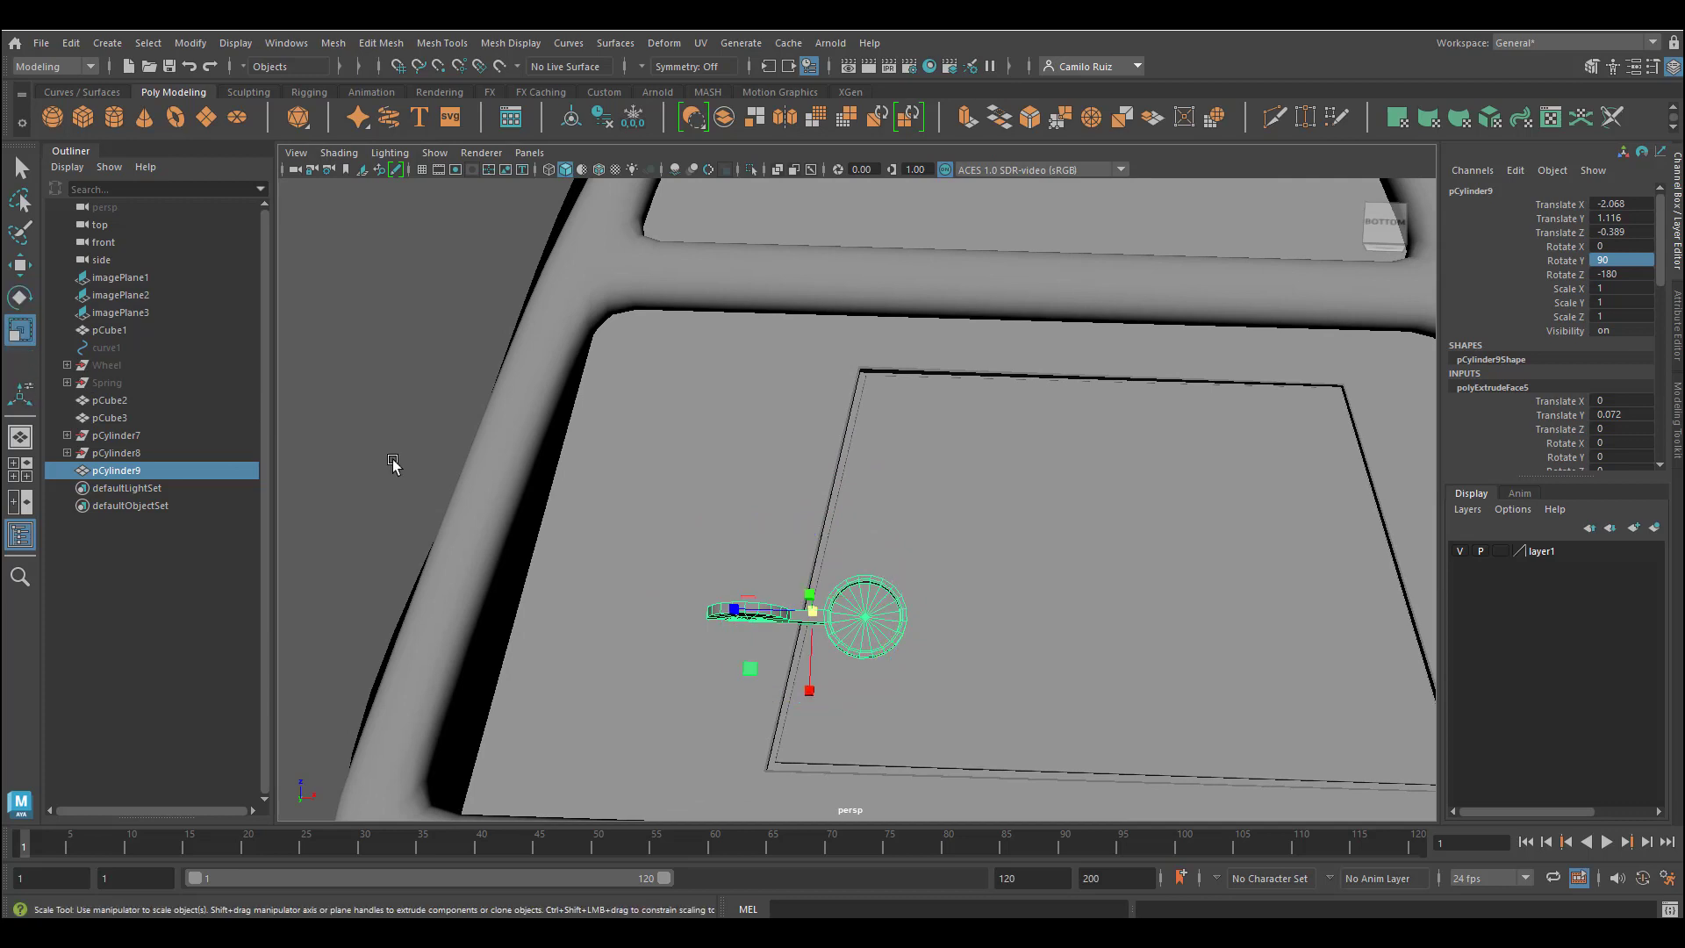
pyautogui.click(20, 263)
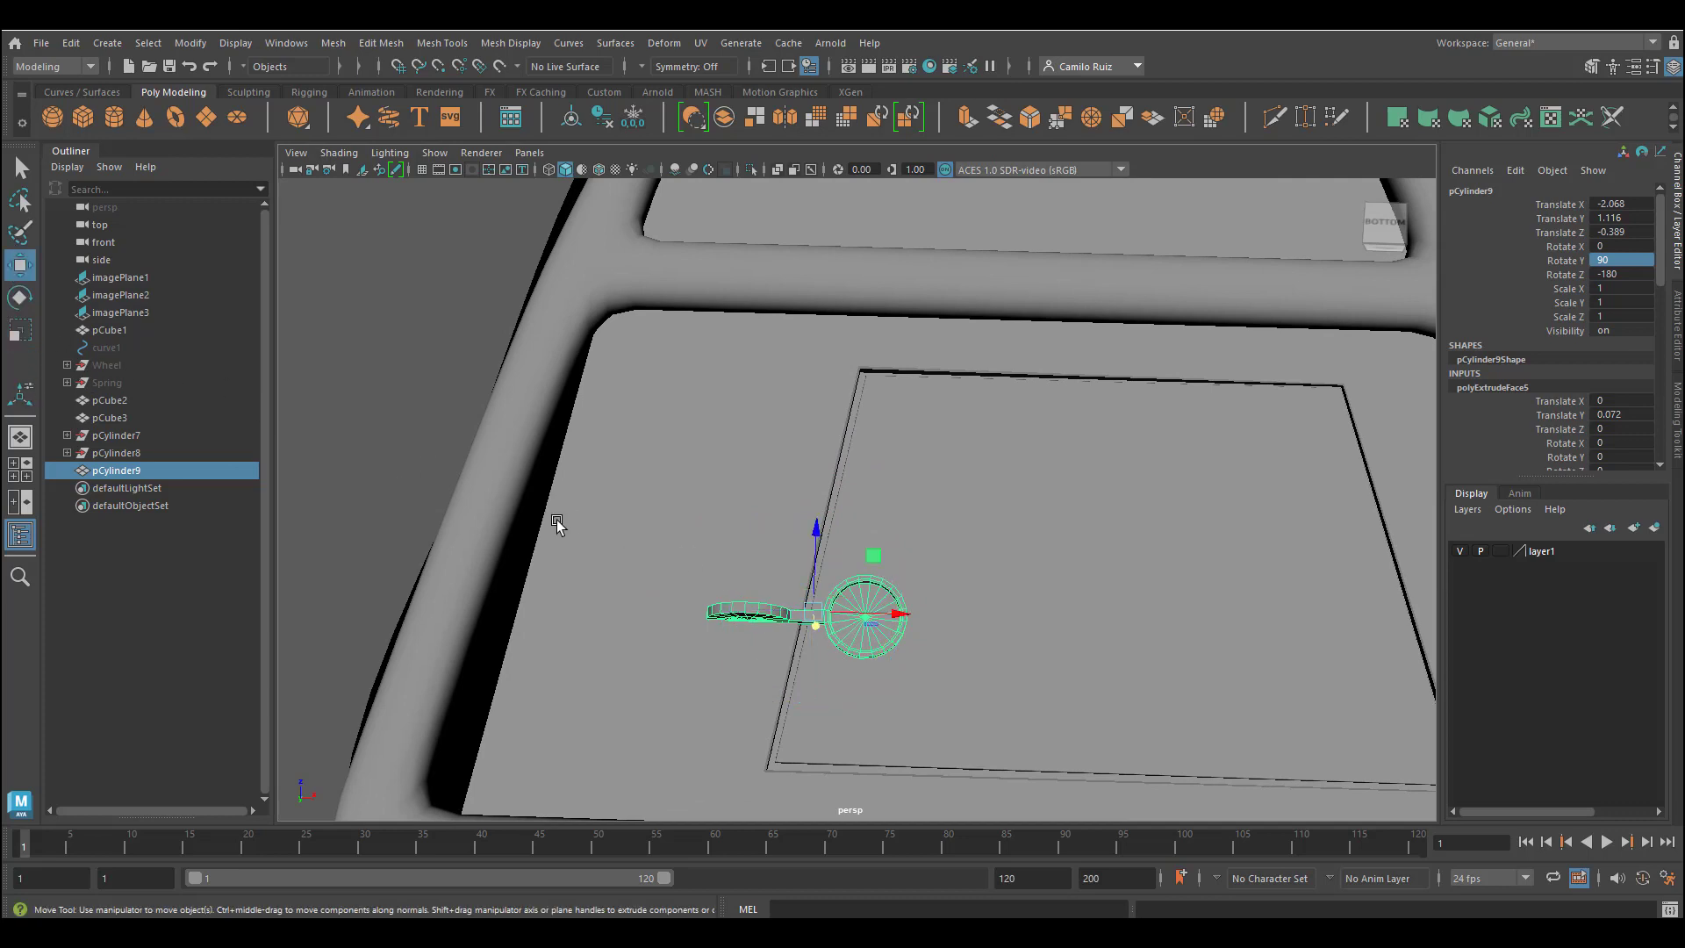
pyautogui.moveTo(823, 546); pyautogui.dragTo(794, 635)
pyautogui.moveTo(725, 577); pyautogui.dragTo(735, 579)
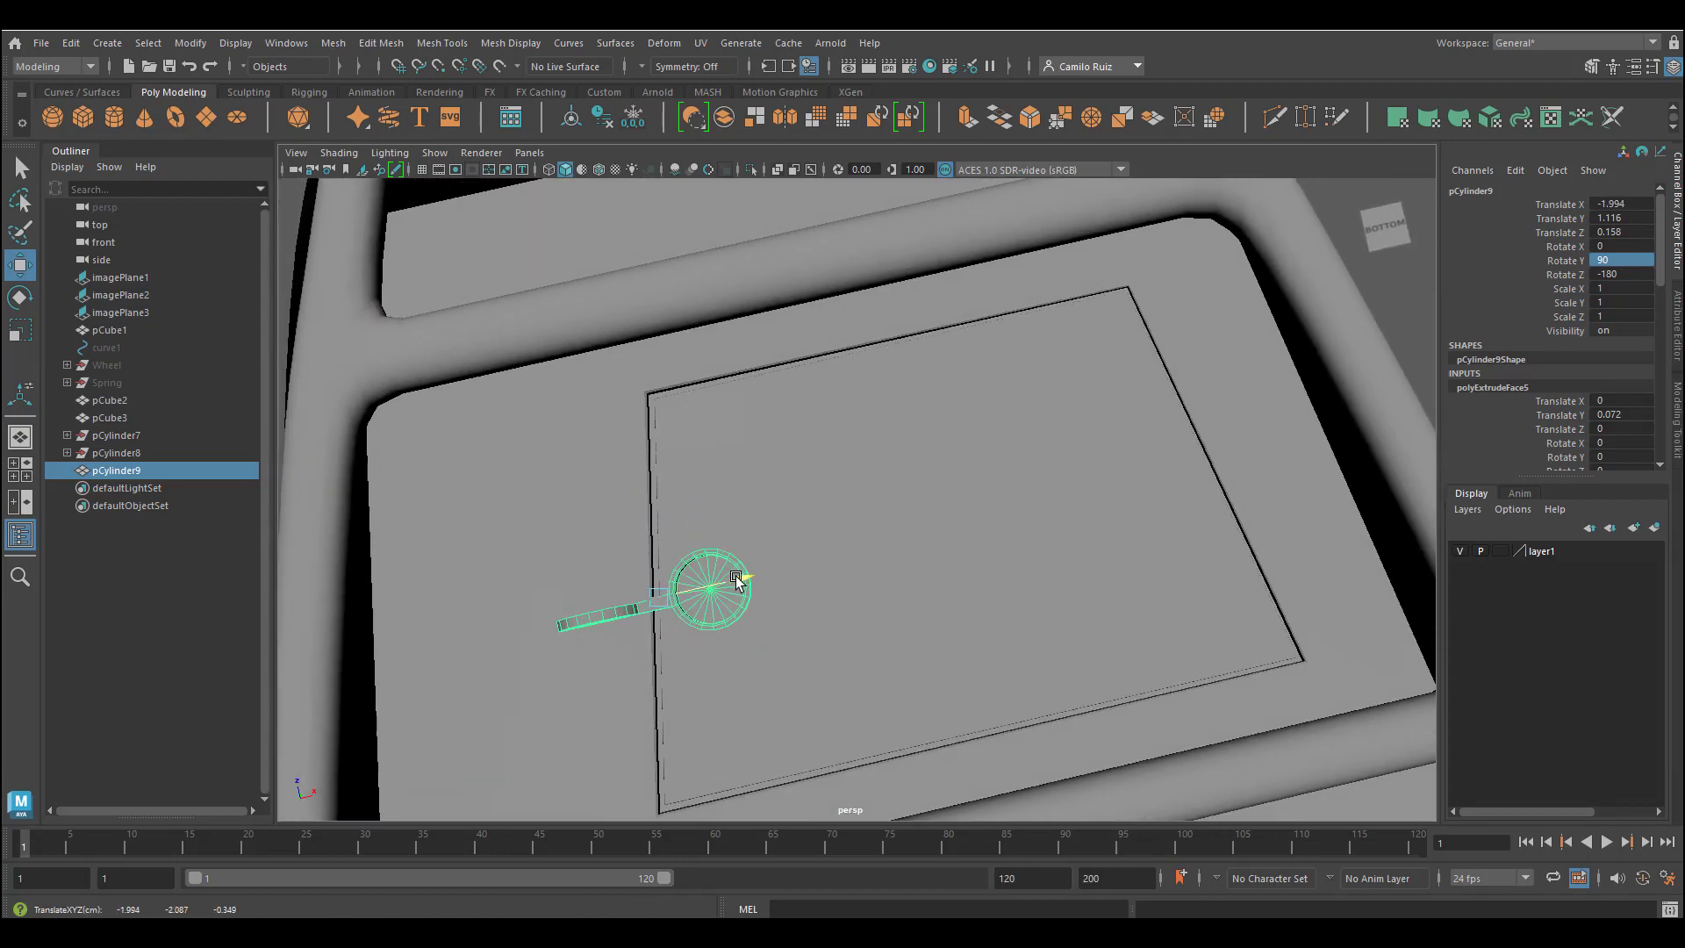
pyautogui.keyDown('alt'); pyautogui.moveTo(875, 625); pyautogui.dragTo(839, 665); pyautogui.keyUp('alt')
pyautogui.scroll(-6, 838, 665)
pyautogui.scroll(1, 833, 605)
pyautogui.scroll(5, 844, 568)
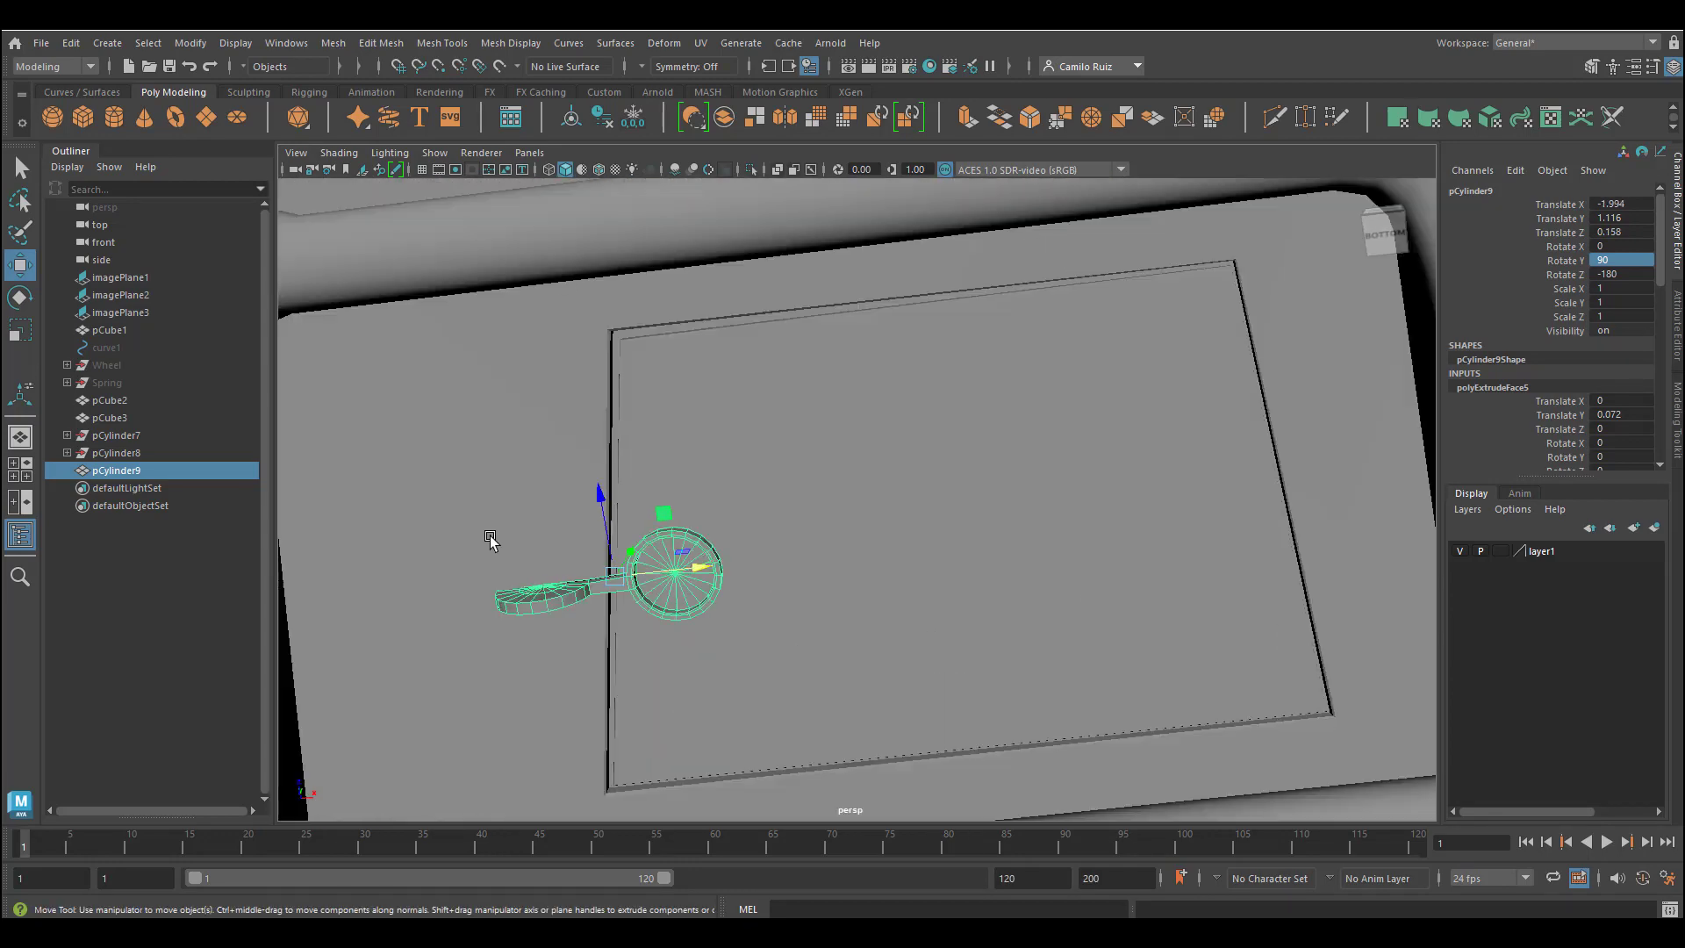
# Scale the latch part down uniformly to 0.754 and deselect it
pyautogui.click(21, 331)
pyautogui.moveTo(614, 575); pyautogui.dragTo(677, 612)
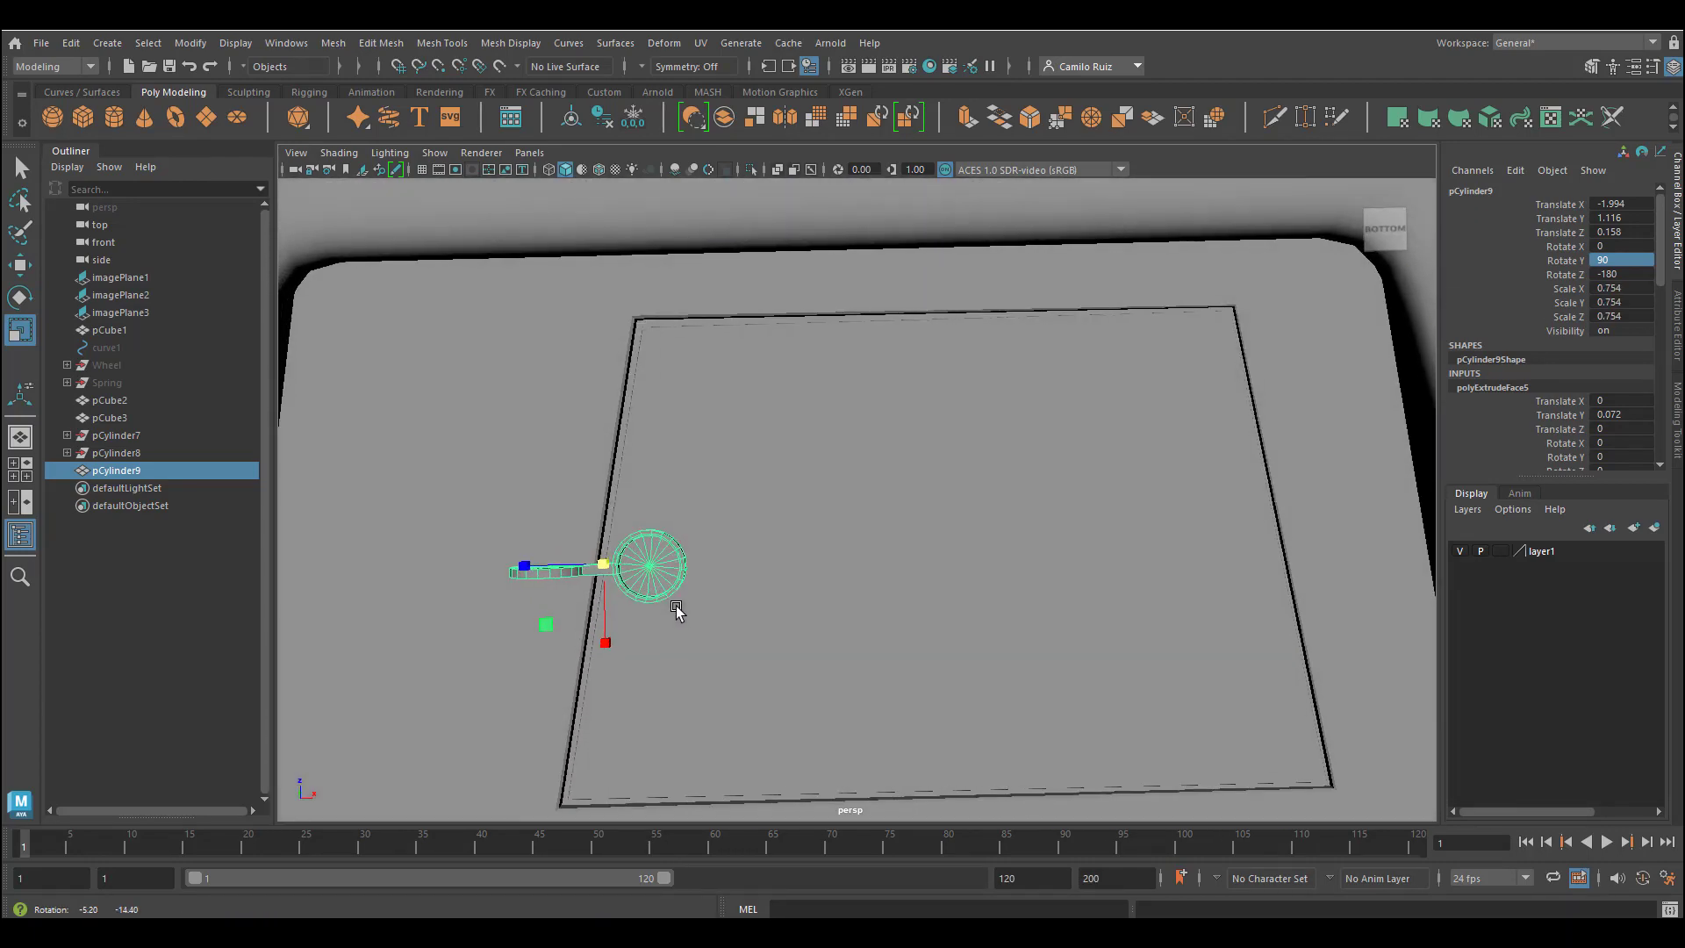
pyautogui.scroll(-4, 694, 612)
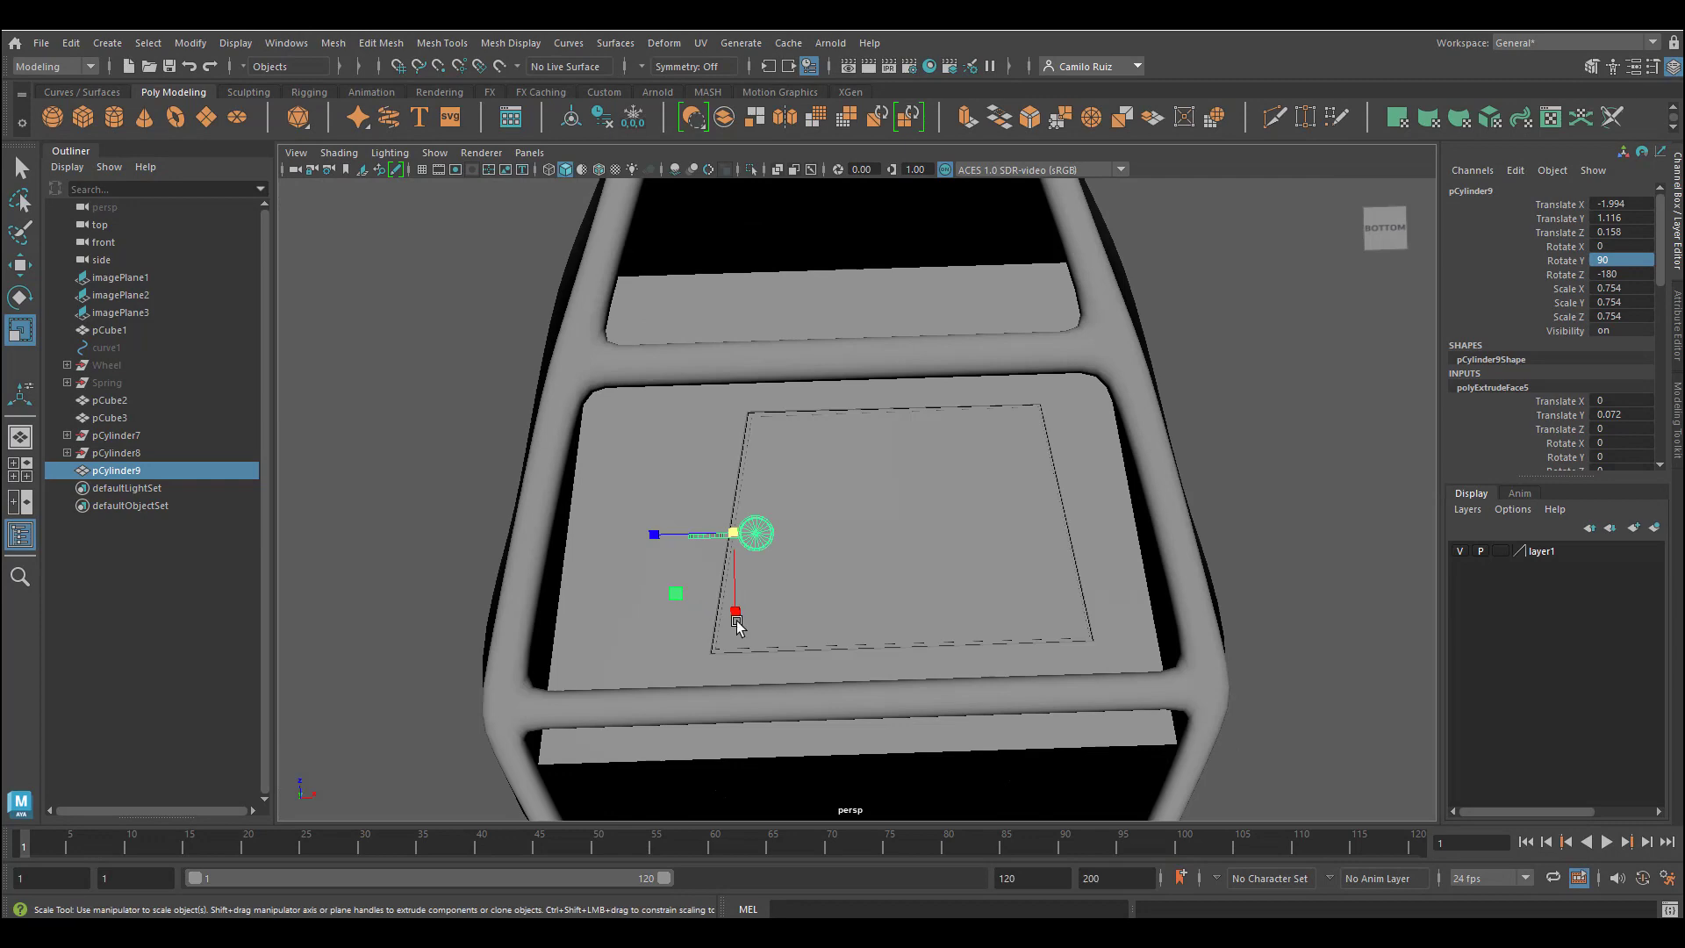
pyautogui.click(458, 449)
pyautogui.keyDown('alt'); pyautogui.moveTo(458, 450); pyautogui.dragTo(604, 632); pyautogui.keyUp('alt')
pyautogui.scroll(-5, 726, 583)
pyautogui.keyDown('alt'); pyautogui.moveTo(726, 583); pyautogui.dragTo(720, 593); pyautogui.keyUp('alt')
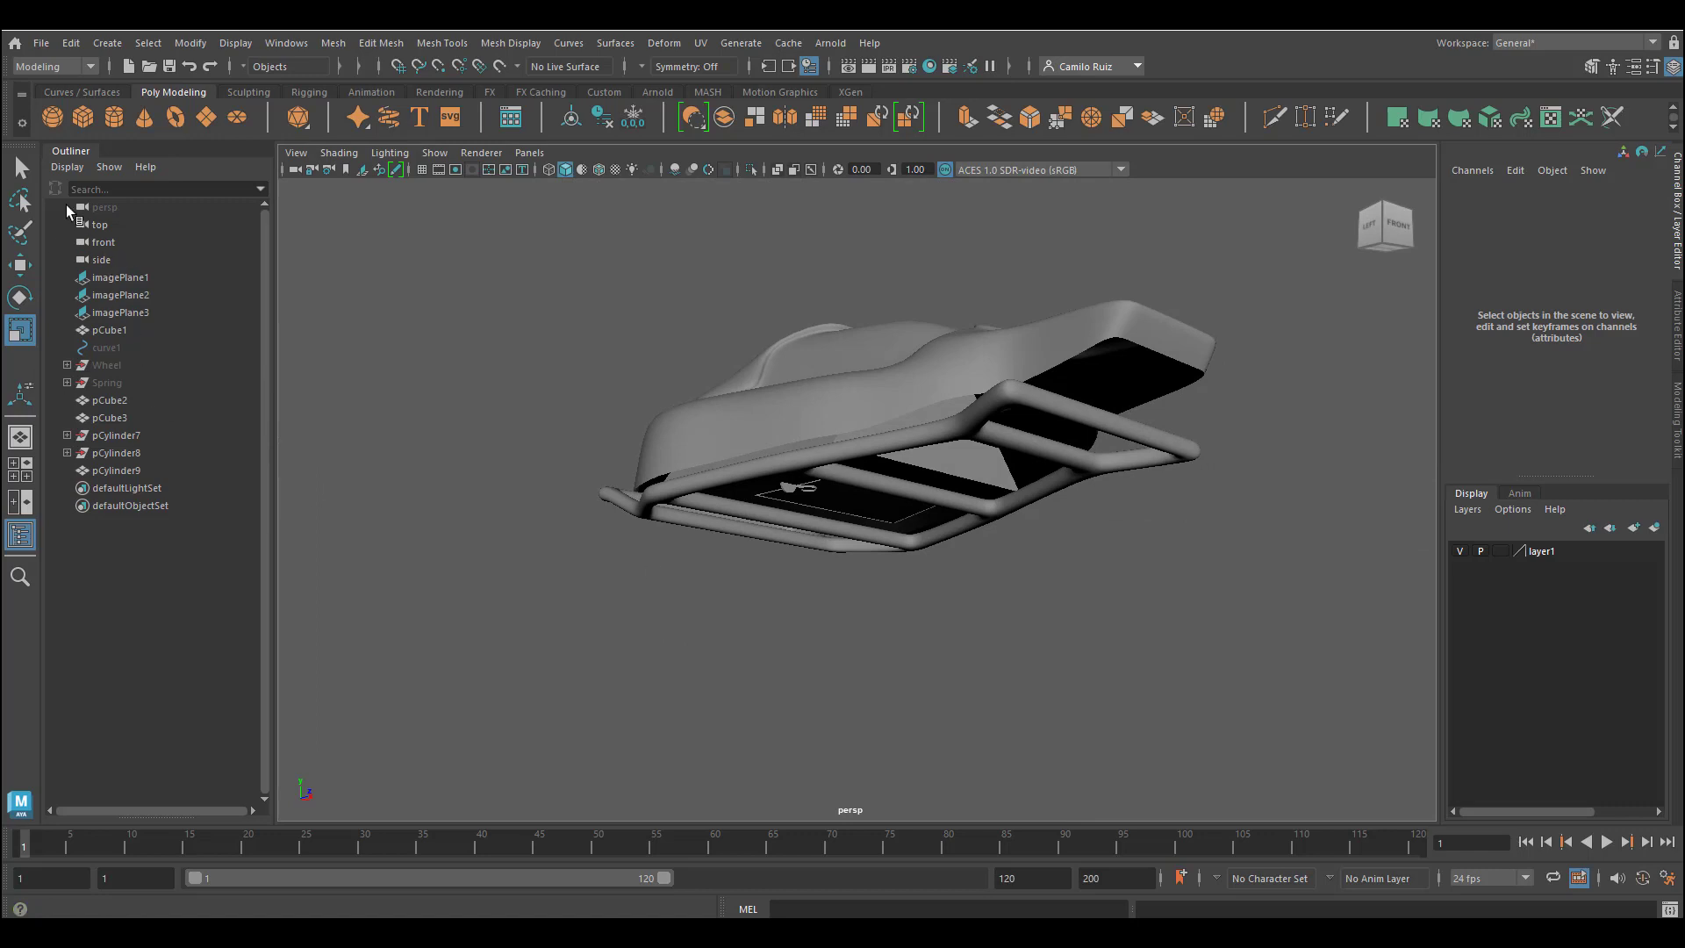
# Duplicate the Screw in the Wheel group and move the copy out of the group, just above pCylinder9 in the scene hierarchy
pyautogui.click(67, 364)
pyautogui.click(67, 364)
pyautogui.click(67, 364)
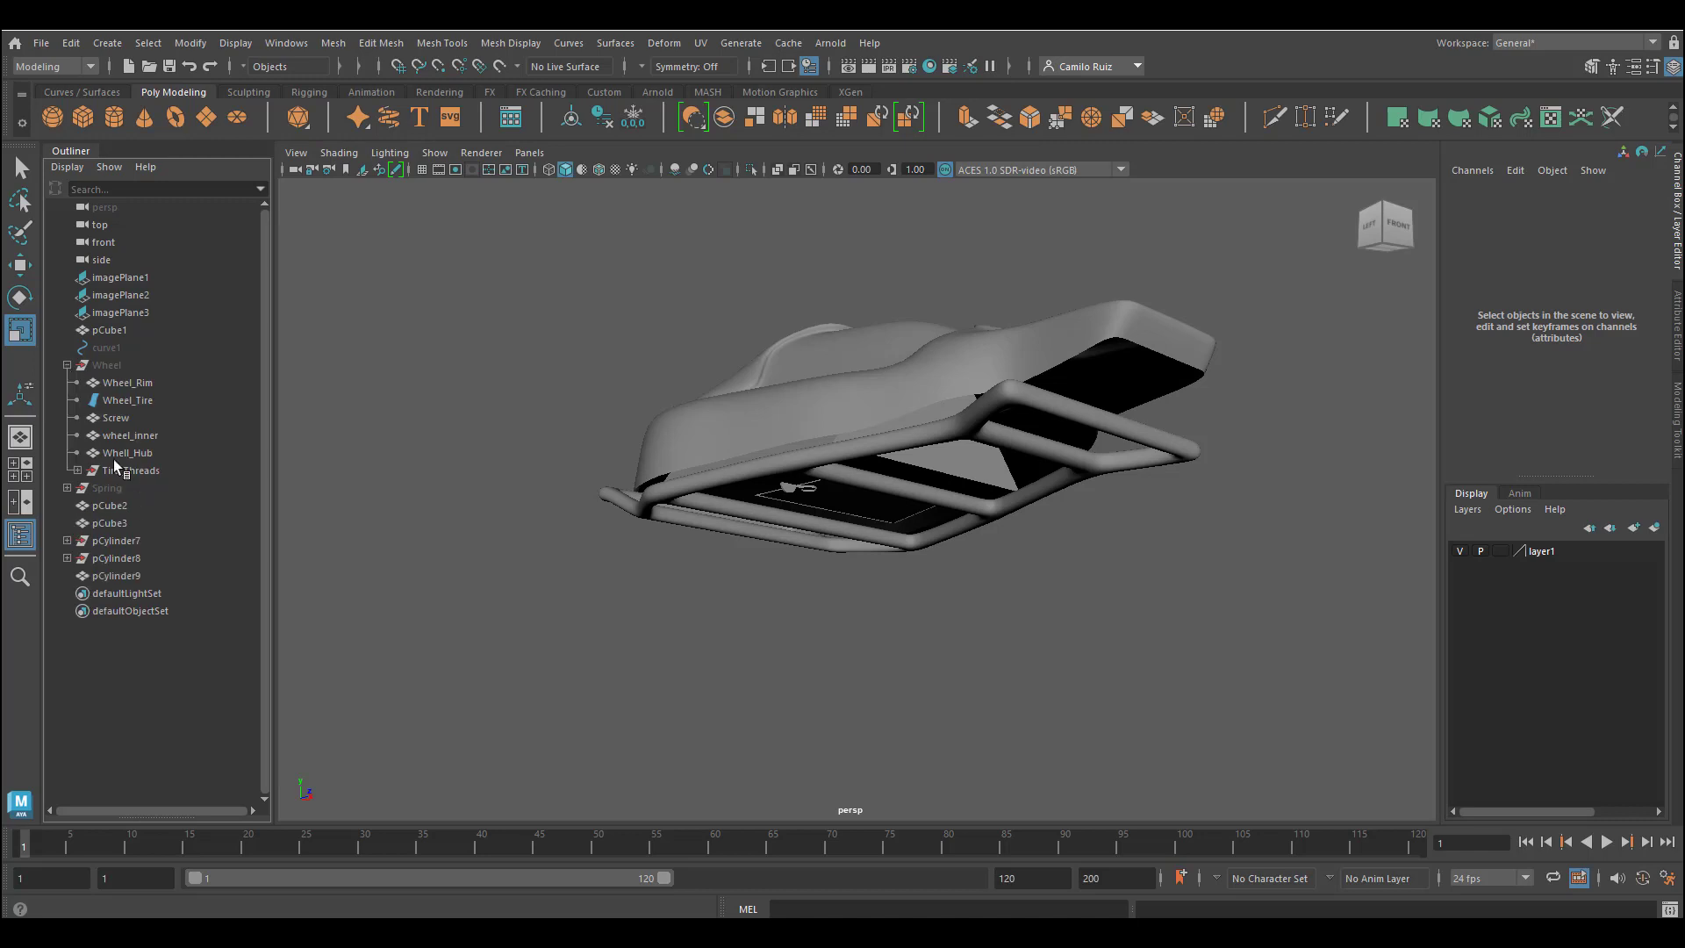
pyautogui.click(128, 417)
pyautogui.hotkey('ctrl', 'd')
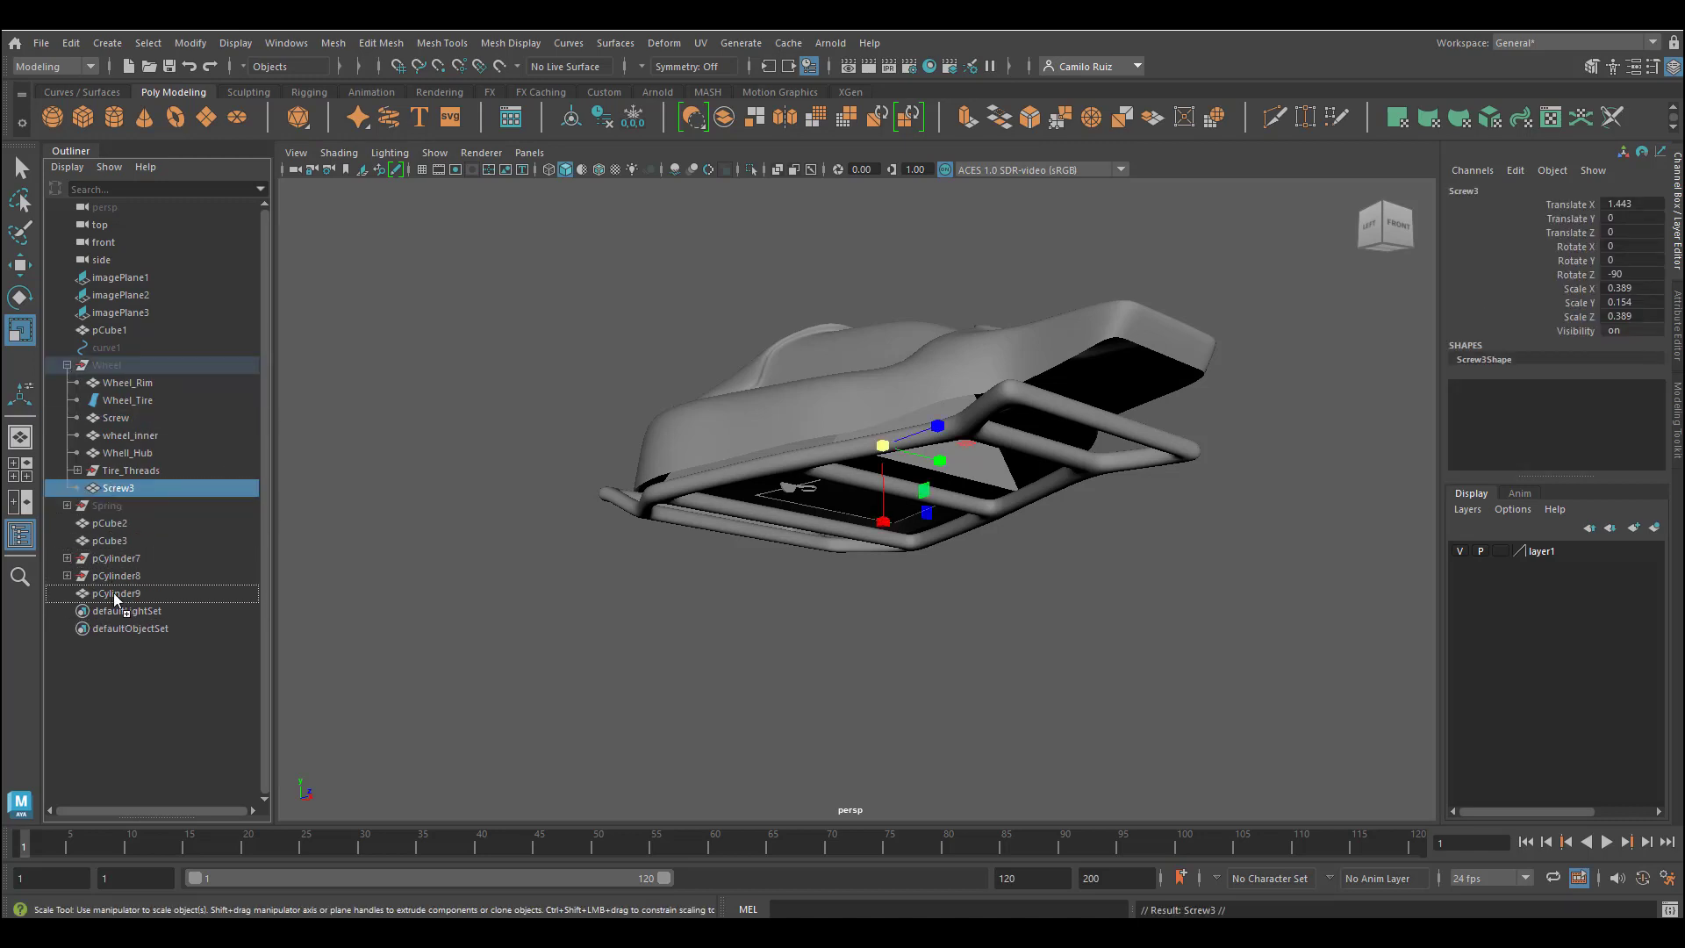
pyautogui.moveTo(113, 592); pyautogui.dragTo(118, 586)
# Move the screw copy down to the underbody beside the latch's round disc, at Translate X -1.846 and Y -2.438
pyautogui.press('w')
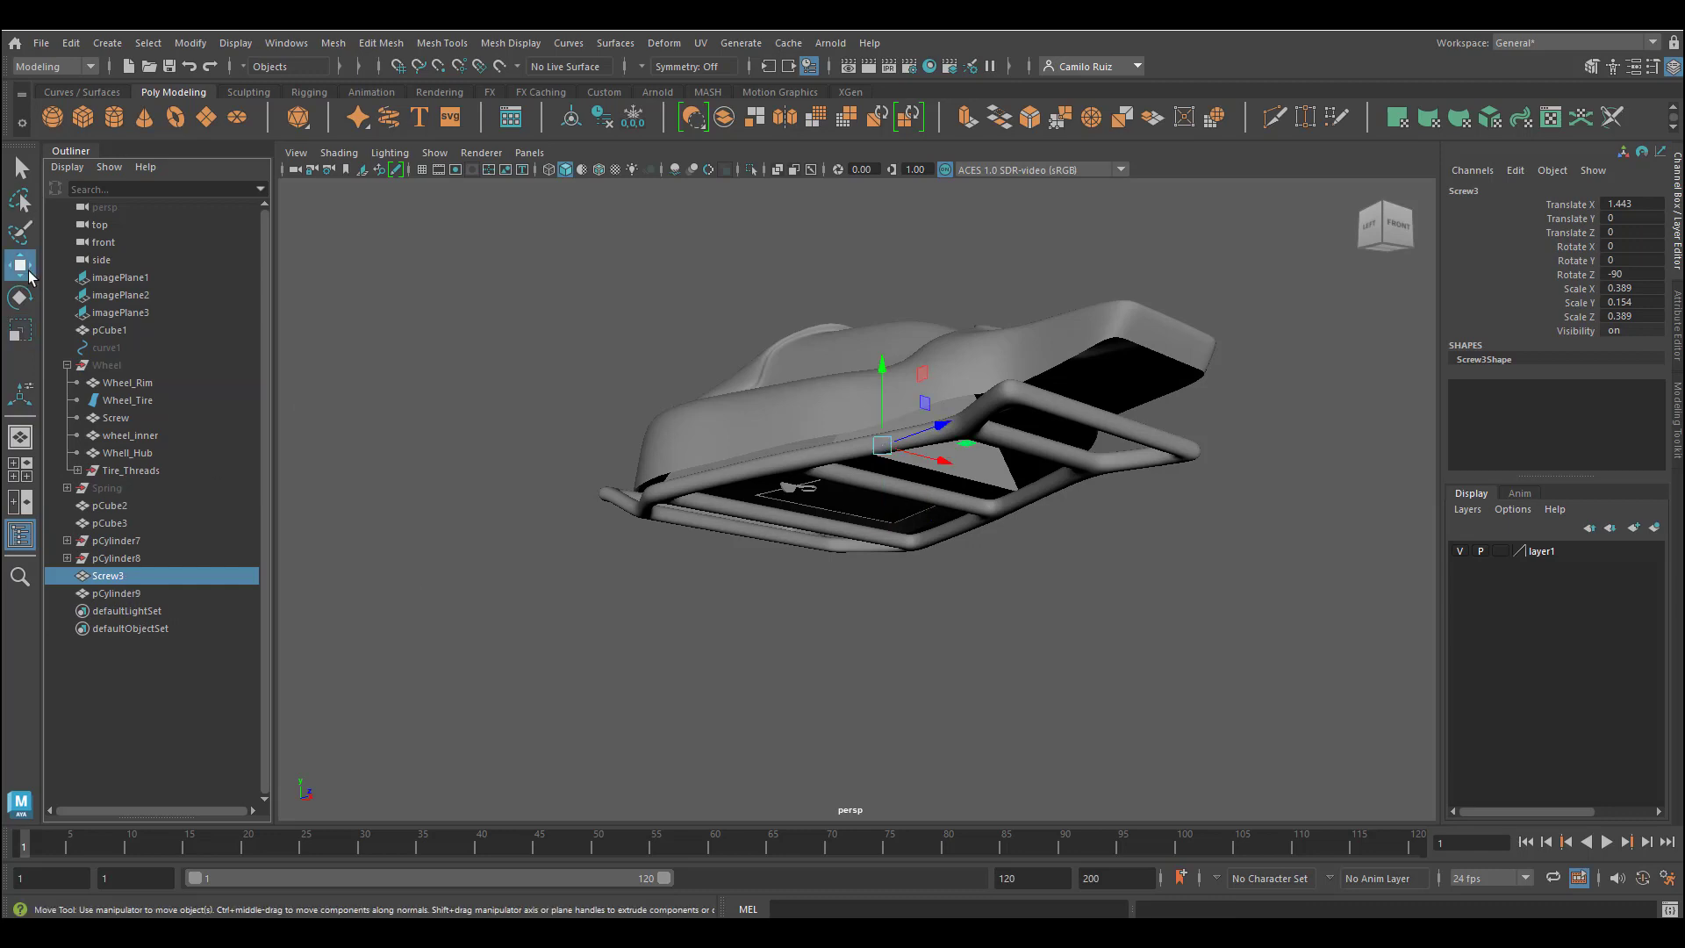
pyautogui.moveTo(883, 386); pyautogui.dragTo(872, 497)
pyautogui.scroll(5, 851, 702)
pyautogui.keyDown('alt'); pyautogui.moveTo(851, 702); pyautogui.dragTo(886, 631); pyautogui.keyUp('alt')
pyautogui.moveTo(961, 481); pyautogui.dragTo(972, 524)
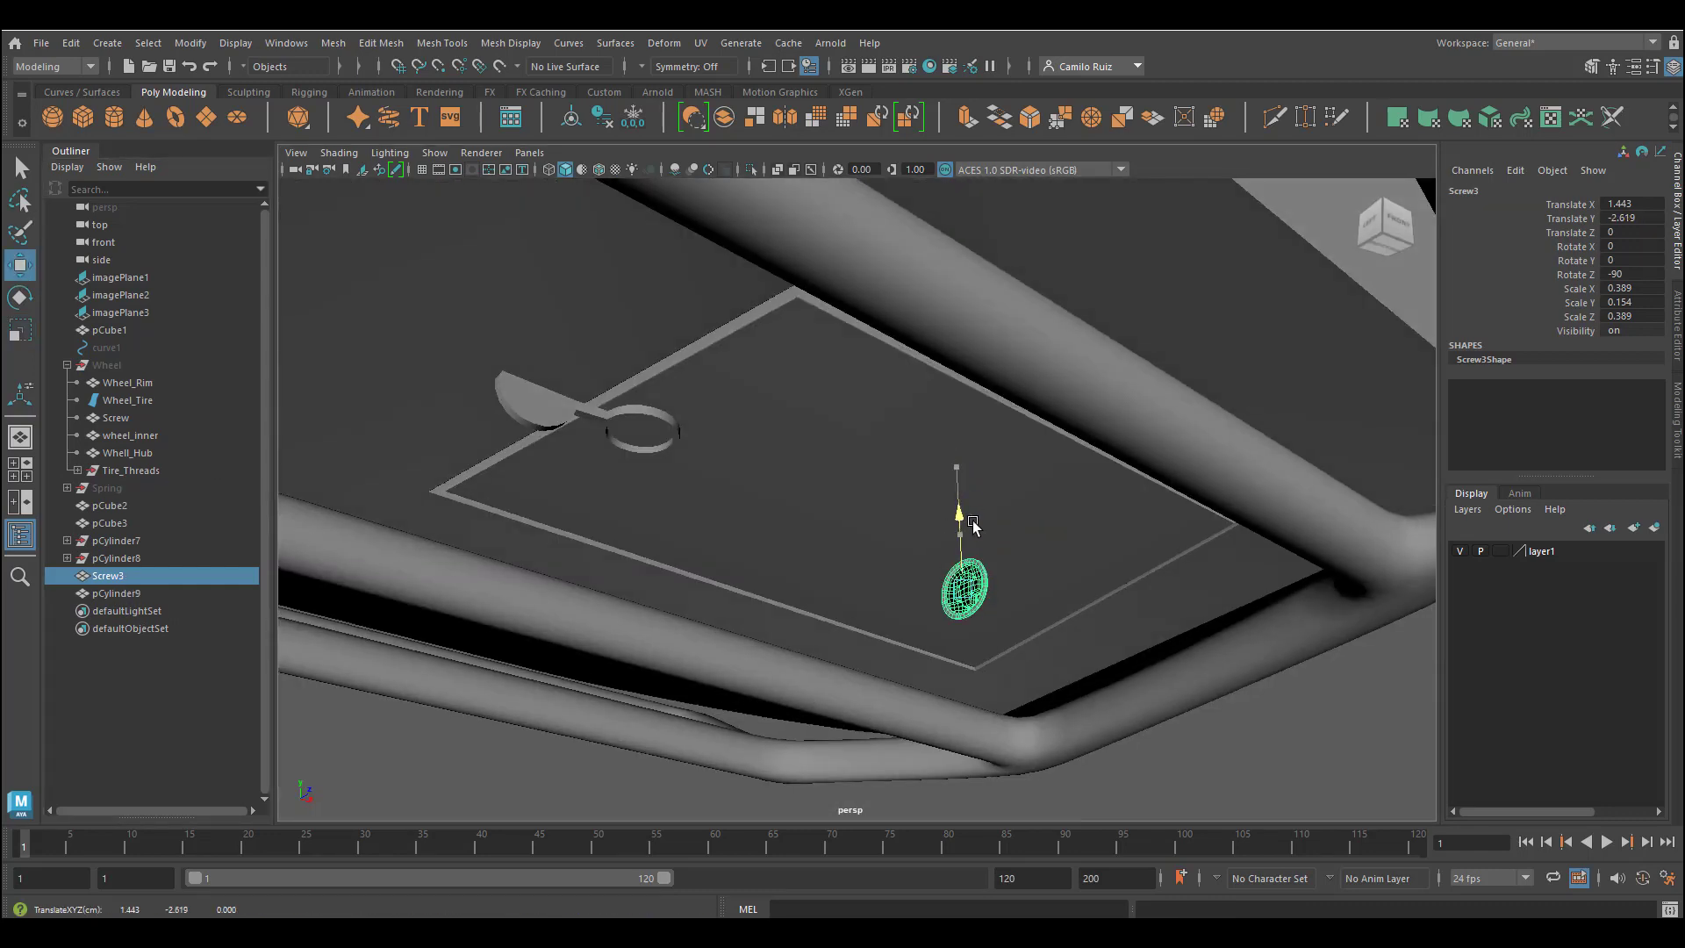
pyautogui.moveTo(1021, 603); pyautogui.dragTo(666, 430)
pyautogui.scroll(4, 696, 392)
pyautogui.keyDown('alt'); pyautogui.moveTo(765, 447); pyautogui.dragTo(849, 575, button='middle'); pyautogui.keyUp('alt')
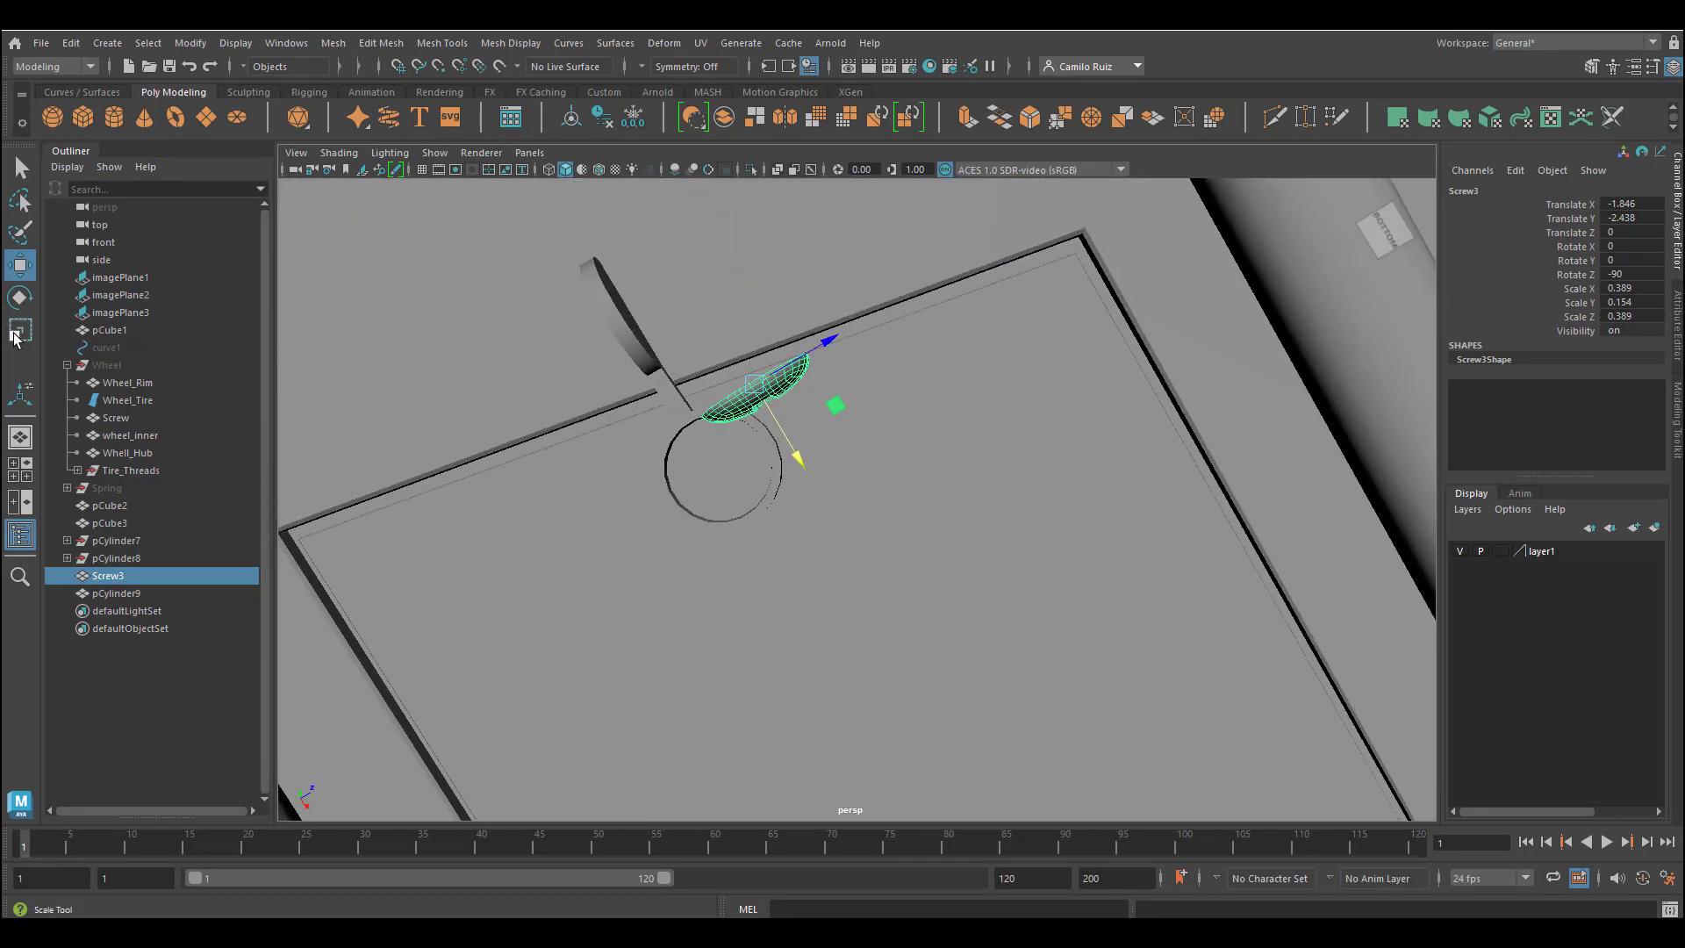
# Turn the screw to face downward by setting its Rotate Z to -180
pyautogui.click(20, 298)
pyautogui.keyDown('alt'); pyautogui.moveTo(729, 389); pyautogui.dragTo(740, 329); pyautogui.keyUp('alt')
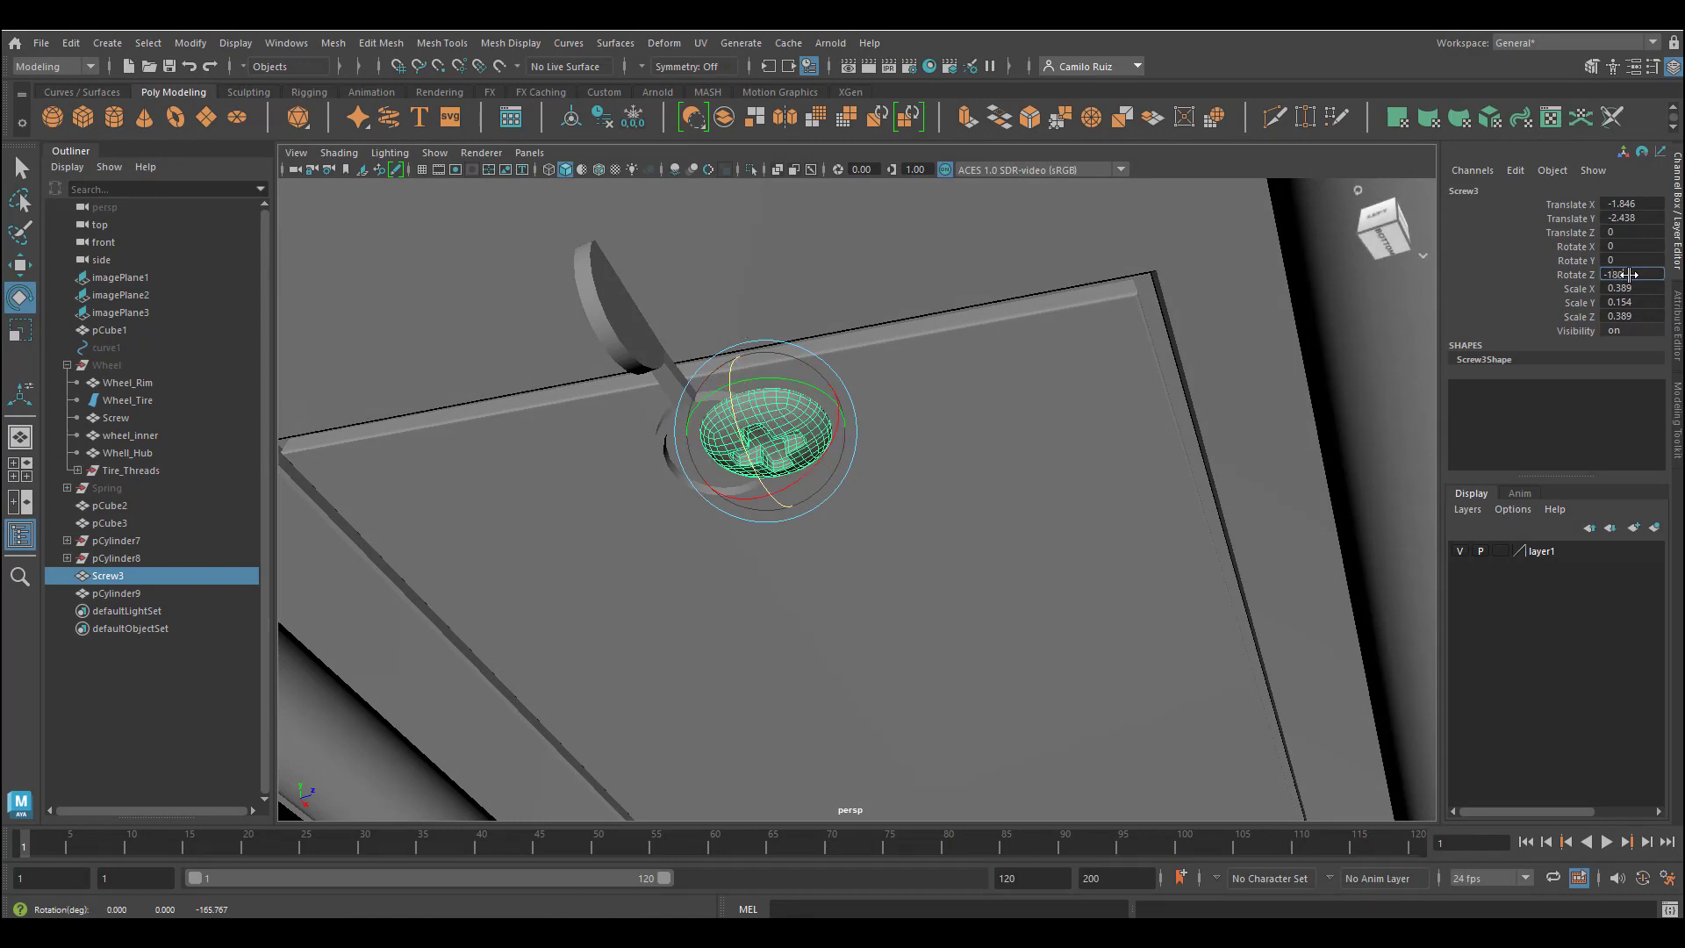
pyautogui.press('Return')
# Place the screw onto the latch's recessed disc at Translate X -1.619, Y -2.101 and Z -0.368
pyautogui.keyDown('alt'); pyautogui.moveTo(781, 408); pyautogui.dragTo(693, 462); pyautogui.keyUp('alt')
pyautogui.click(20, 331)
pyautogui.click(19, 265)
pyautogui.moveTo(749, 572); pyautogui.dragTo(799, 591)
pyautogui.keyDown('alt'); pyautogui.moveTo(799, 588); pyautogui.dragTo(734, 746); pyautogui.keyUp('alt')
pyautogui.moveTo(727, 495); pyautogui.dragTo(730, 423)
pyautogui.moveTo(792, 515); pyautogui.dragTo(780, 512)
pyautogui.keyDown('alt'); pyautogui.moveTo(803, 579); pyautogui.dragTo(846, 501); pyautogui.keyUp('alt')
# Check the screw in the side view, switch to the top view and hide the reference image there
pyautogui.press('space')
pyautogui.press('space')
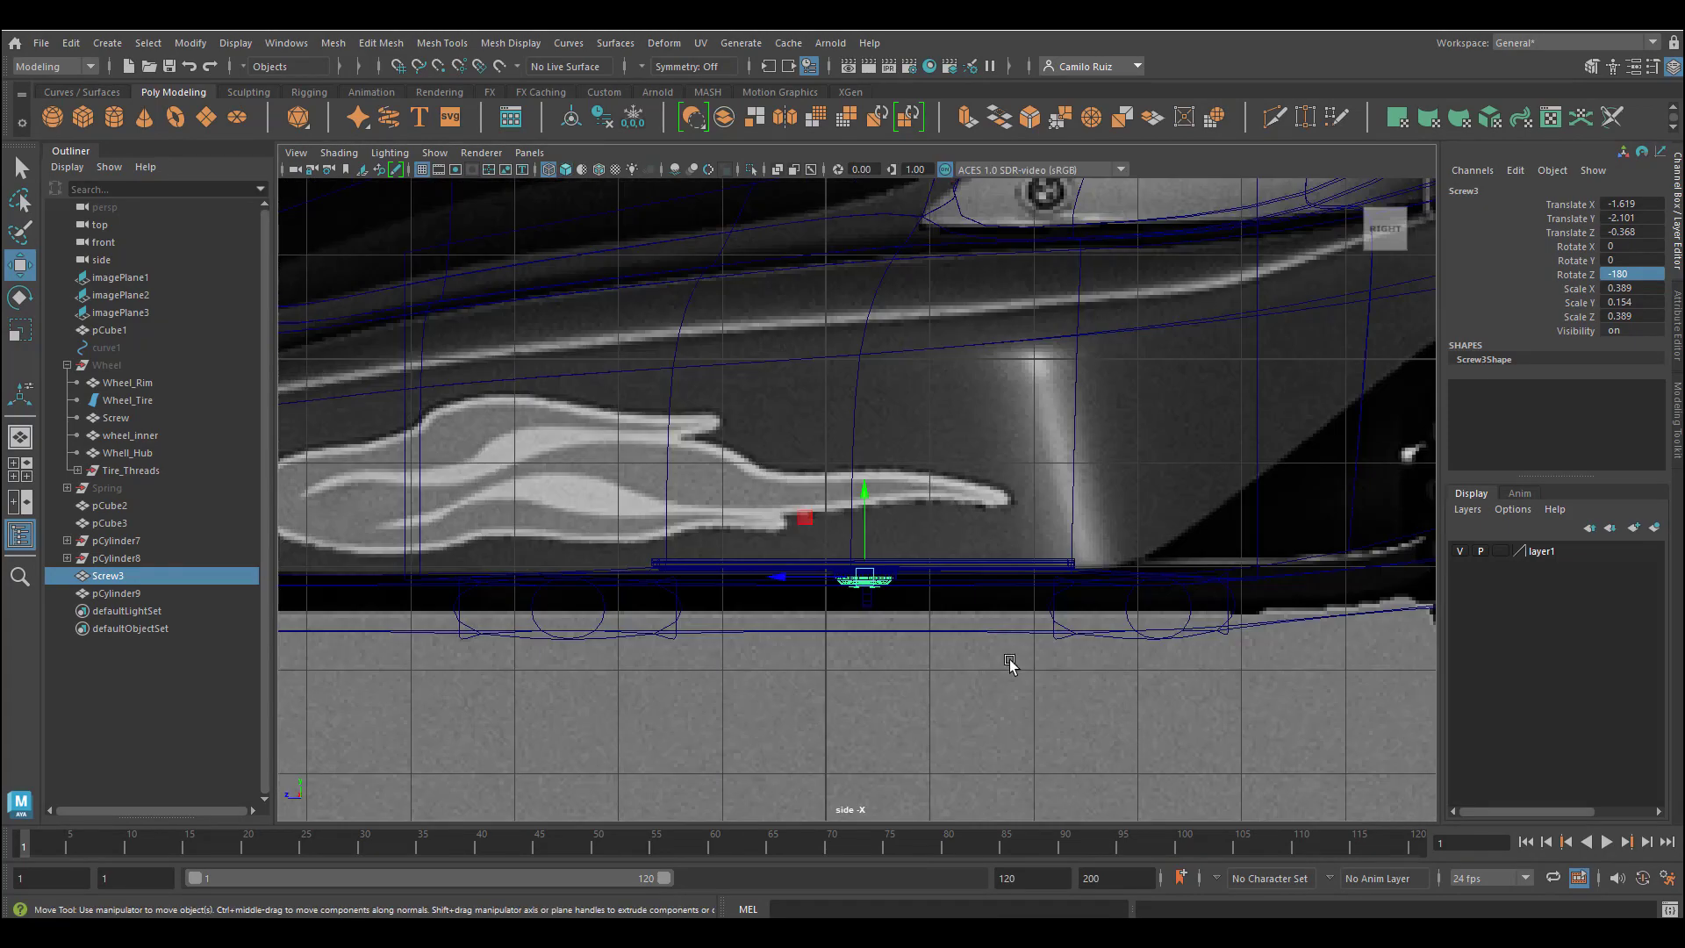
pyautogui.press('space')
pyautogui.press('space')
pyautogui.scroll(2, 508, 365)
pyautogui.click(382, 154)
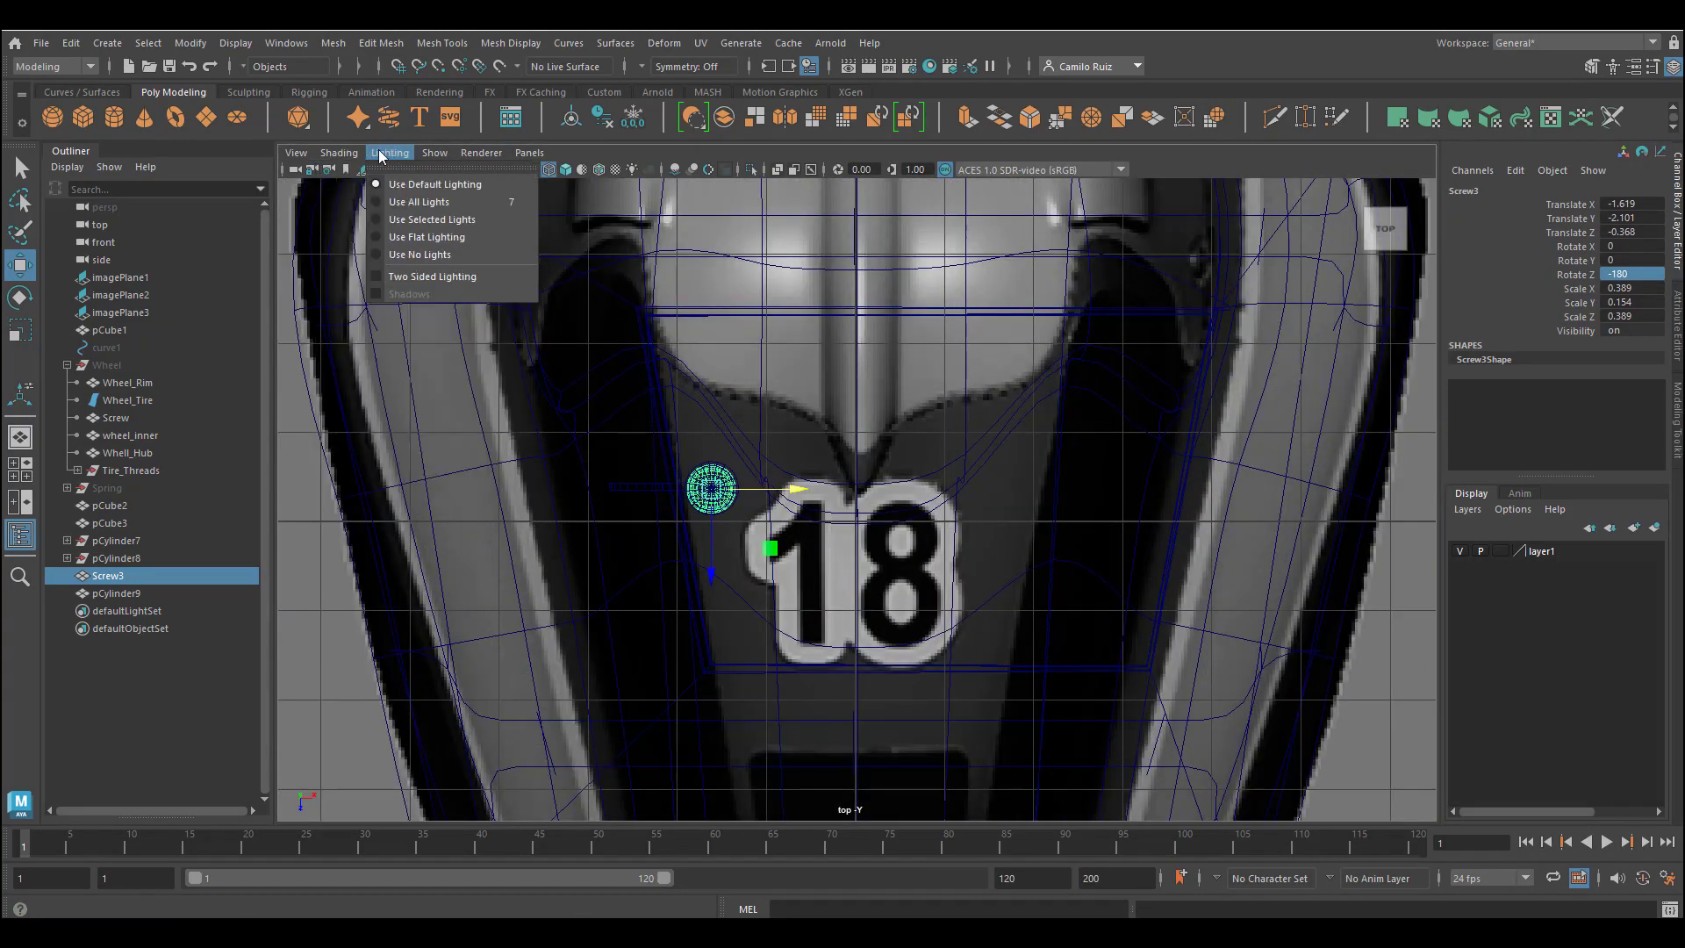
pyautogui.moveTo(450, 157)
pyautogui.click(429, 419)
pyautogui.scroll(6, 595, 479)
pyautogui.keyDown('alt'); pyautogui.moveTo(595, 480); pyautogui.dragTo(1021, 541, button='middle'); pyautogui.keyUp('alt')
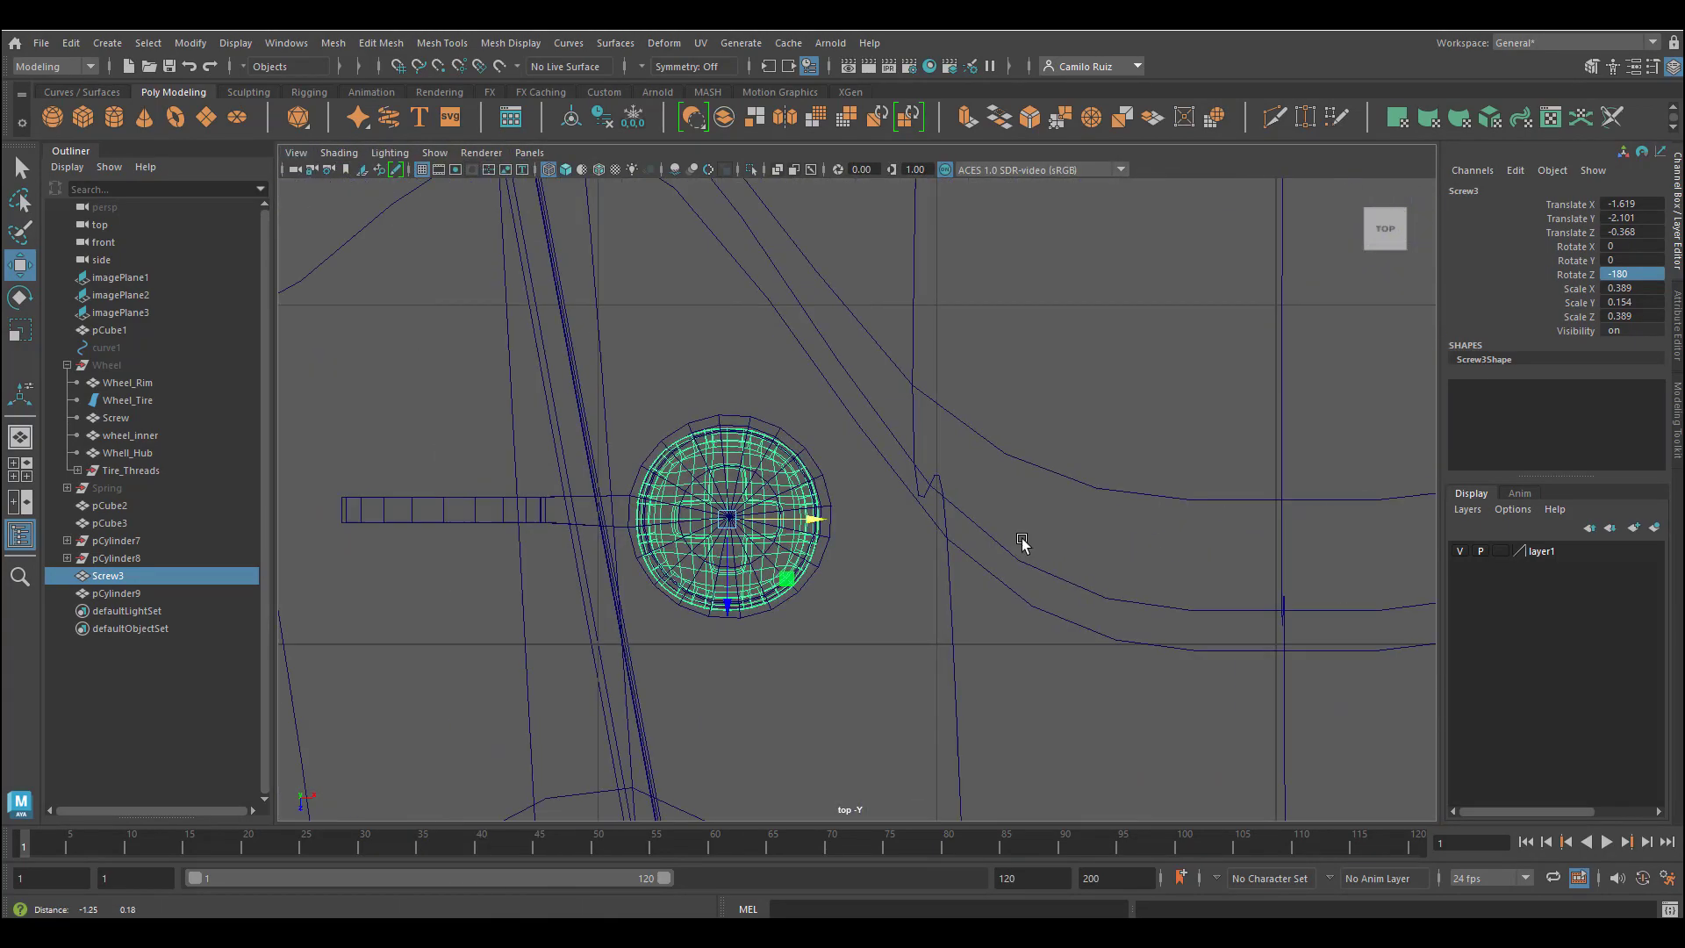
# In the top view, shrink the screw to a Scale X of 0.371 and center it in the disc at Translate X -1.612 and Z -0.376
pyautogui.scroll(3, 1022, 541)
pyautogui.press('r')
pyautogui.moveTo(660, 537); pyautogui.dragTo(653, 539)
pyautogui.click(10, 272)
pyautogui.moveTo(655, 601); pyautogui.dragTo(656, 606)
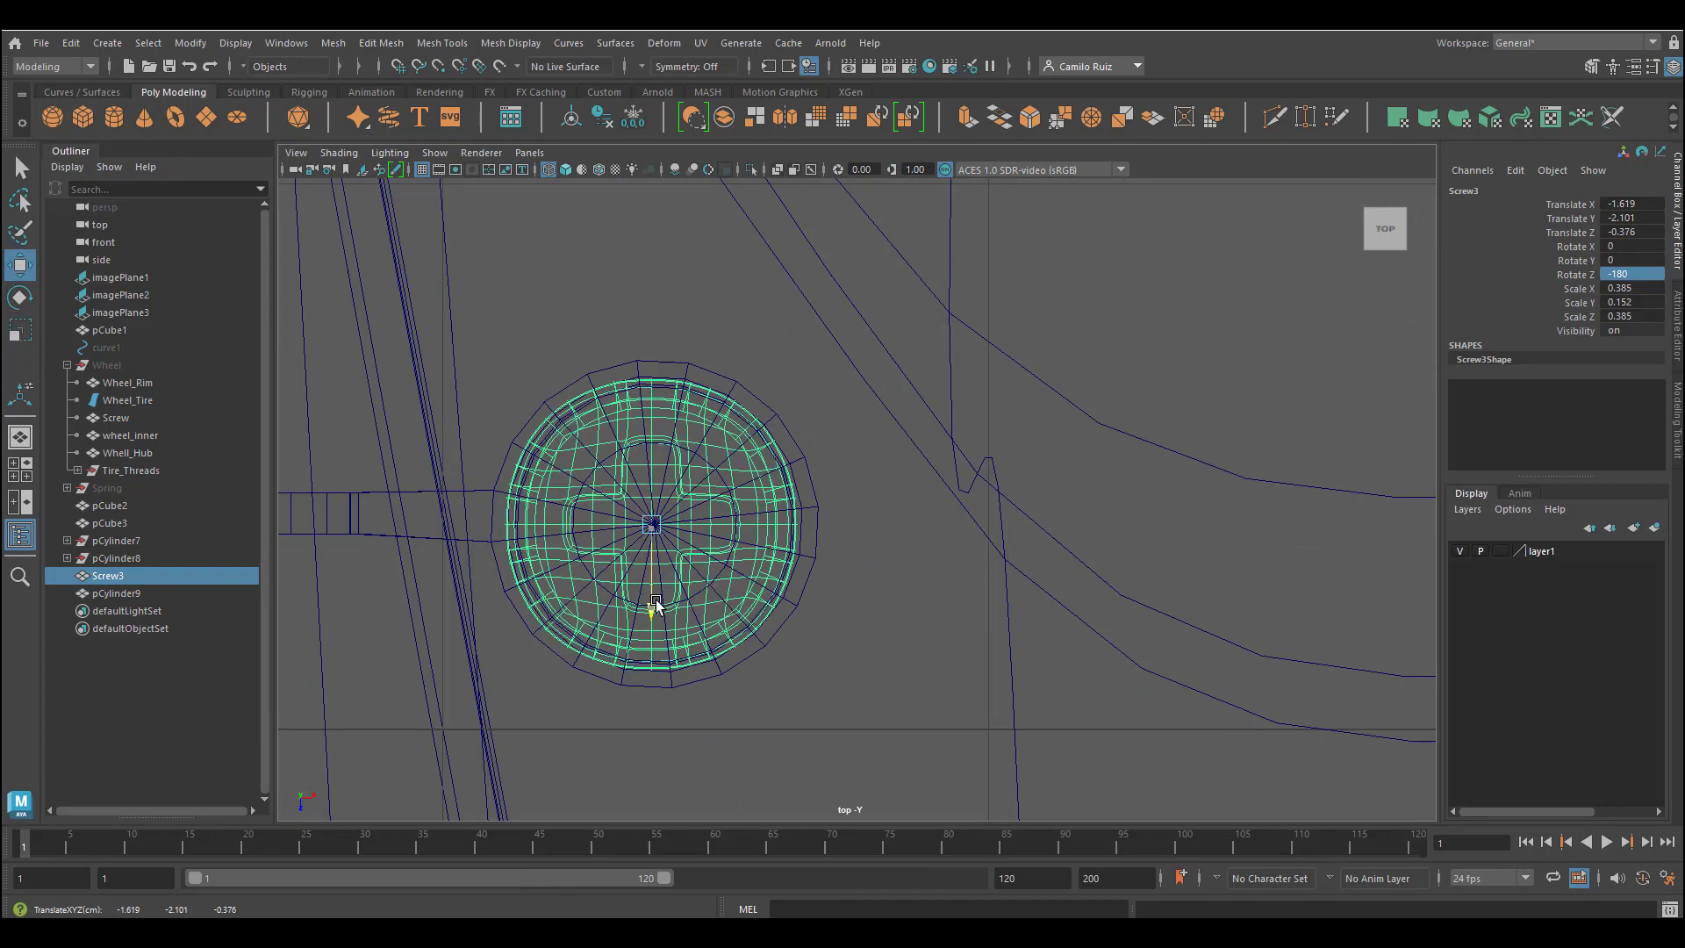
pyautogui.moveTo(741, 525); pyautogui.dragTo(747, 525)
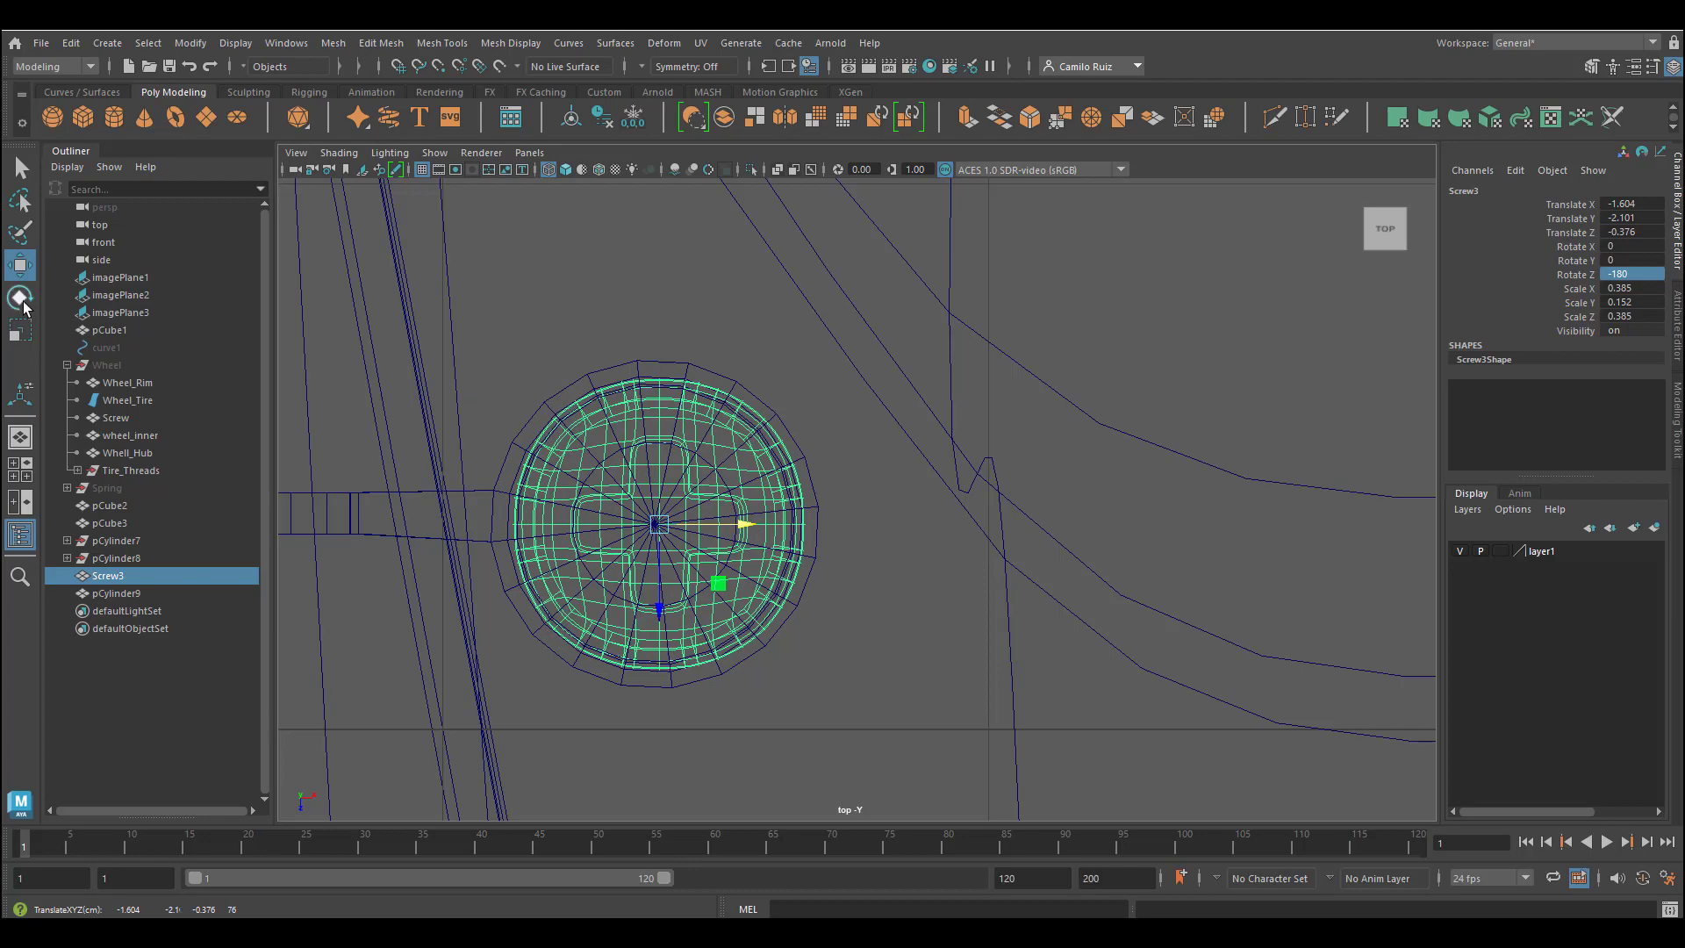
pyautogui.click(20, 330)
pyautogui.moveTo(657, 525); pyautogui.dragTo(712, 527)
pyautogui.click(19, 267)
pyautogui.press('space')
pyautogui.press('space')
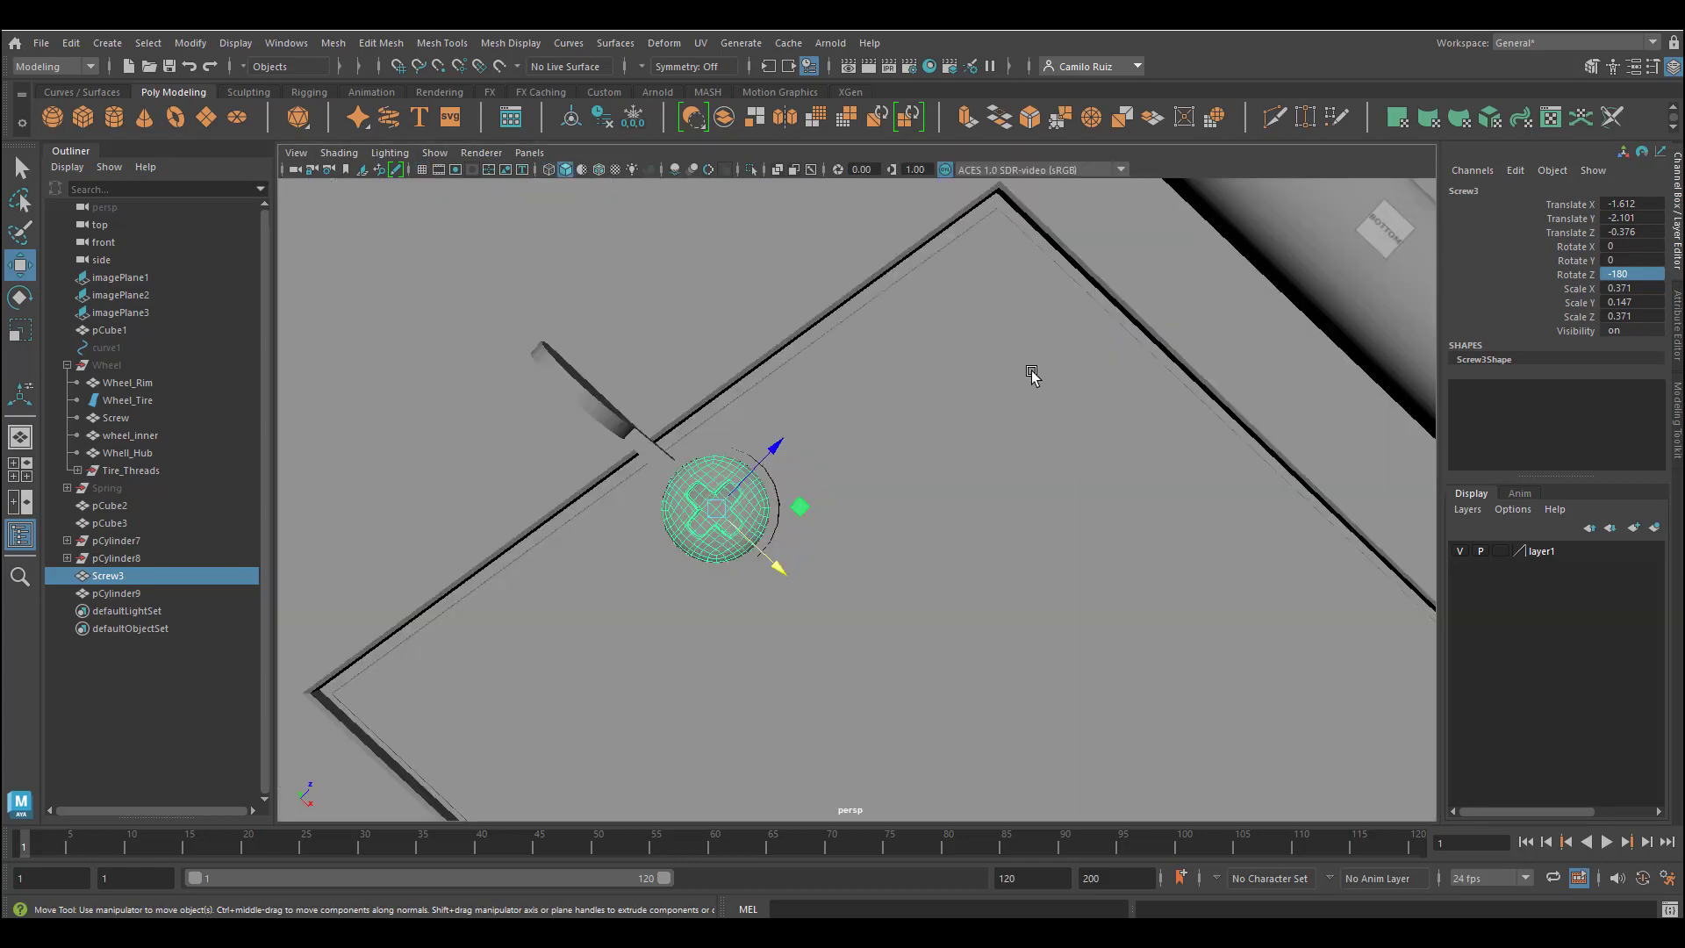
# Examine how the screw fits within the latch's disc from below the vehicle
pyautogui.keyDown('alt'); pyautogui.moveTo(1035, 372); pyautogui.dragTo(680, 597); pyautogui.keyUp('alt')
pyautogui.click(917, 392)
pyautogui.keyDown('alt'); pyautogui.moveTo(922, 410); pyautogui.dragTo(1042, 308); pyautogui.keyUp('alt')
pyautogui.scroll(-10, 1018, 426)
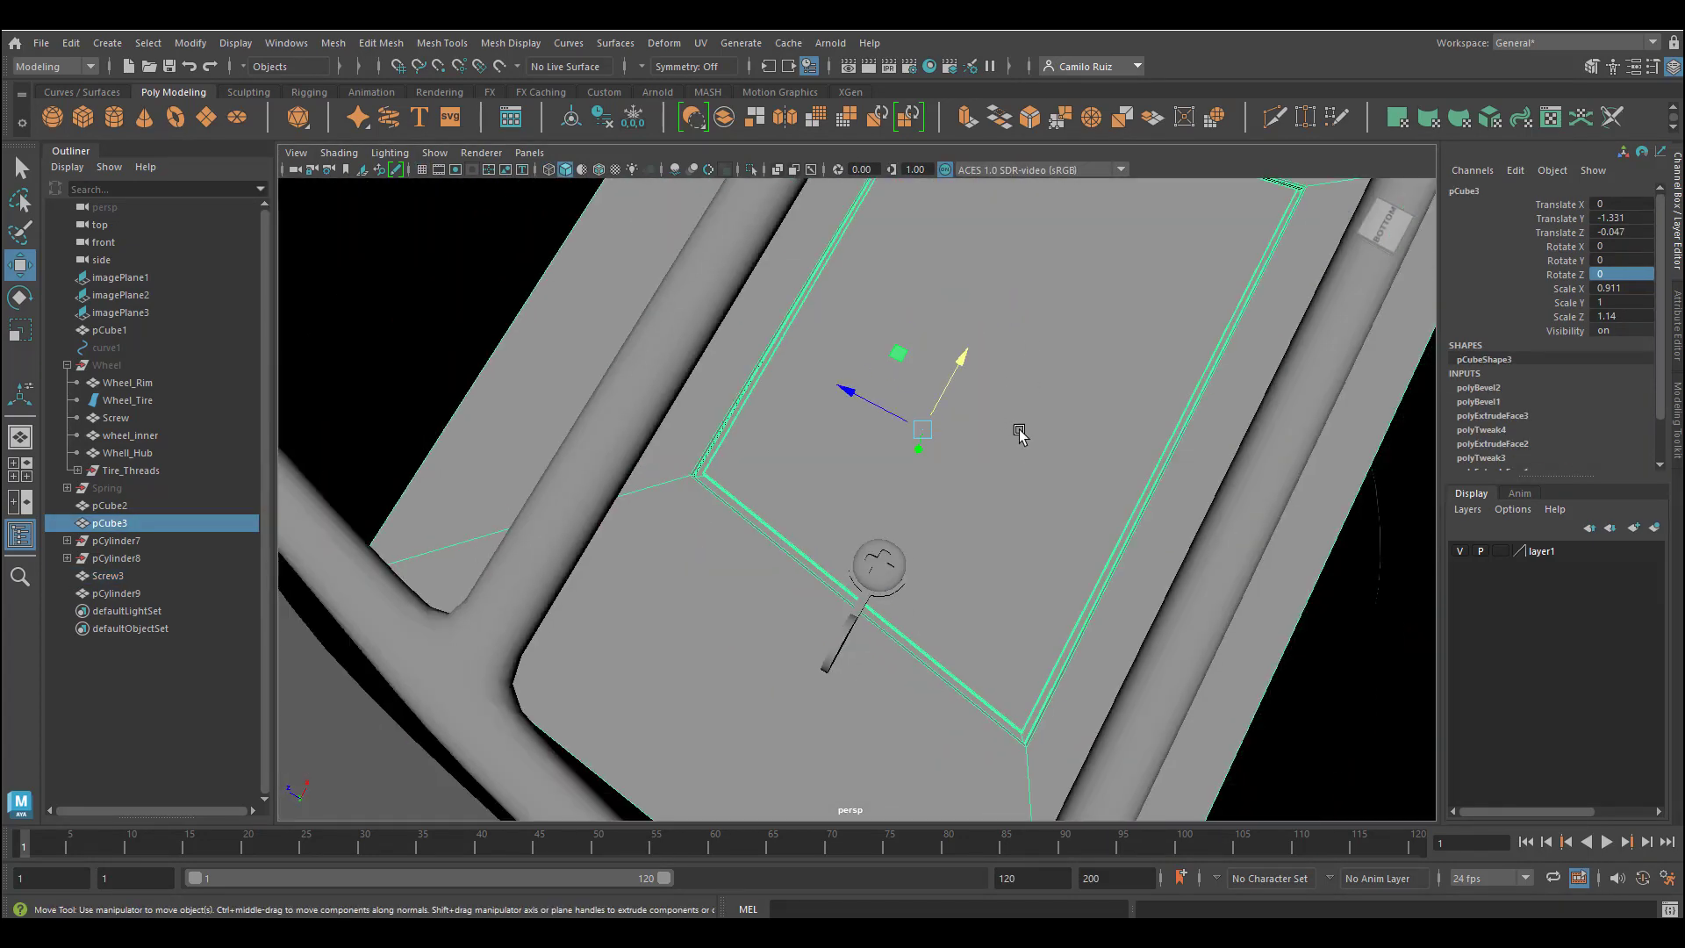
pyautogui.click(1246, 339)
pyautogui.keyDown('alt'); pyautogui.moveTo(1247, 340); pyautogui.dragTo(877, 545); pyautogui.keyUp('alt')
pyautogui.scroll(10, 945, 419)
pyautogui.keyDown('alt'); pyautogui.moveTo(946, 419); pyautogui.dragTo(950, 593); pyautogui.keyUp('alt')
# Enlarge the screw uniformly to a Scale X of 0.599, fit it in the disc at Translate X -1.332 and Z -0.406, and deselect it
pyautogui.click(896, 599)
pyautogui.click(21, 330)
pyautogui.click(897, 548)
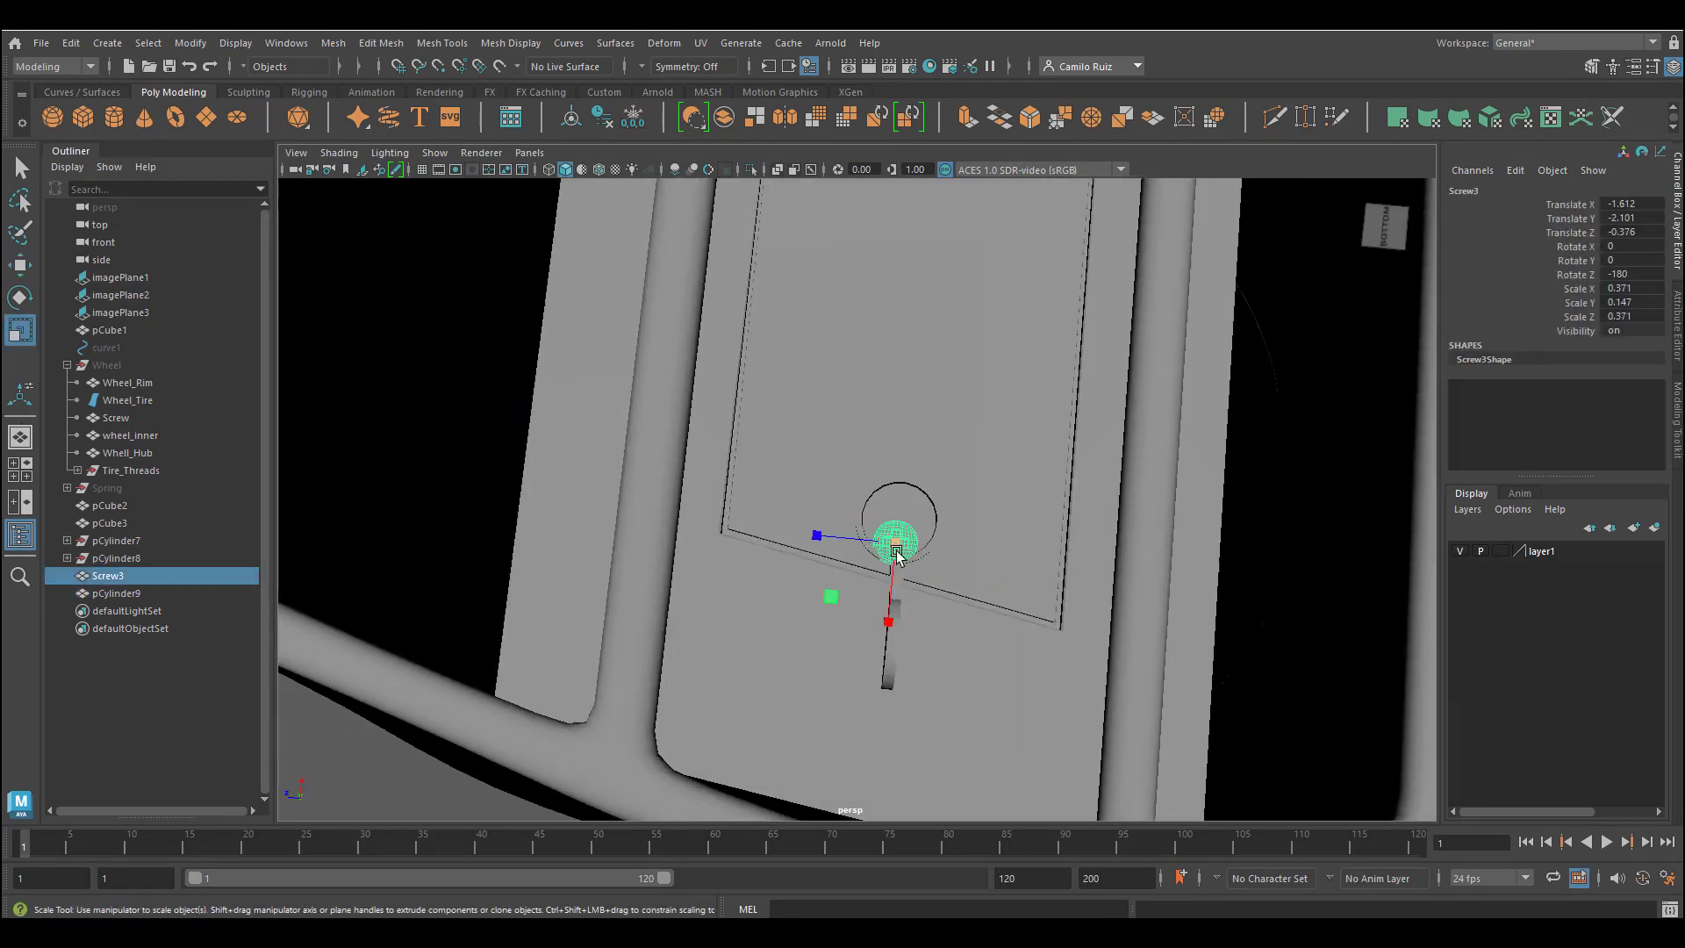
pyautogui.click(19, 297)
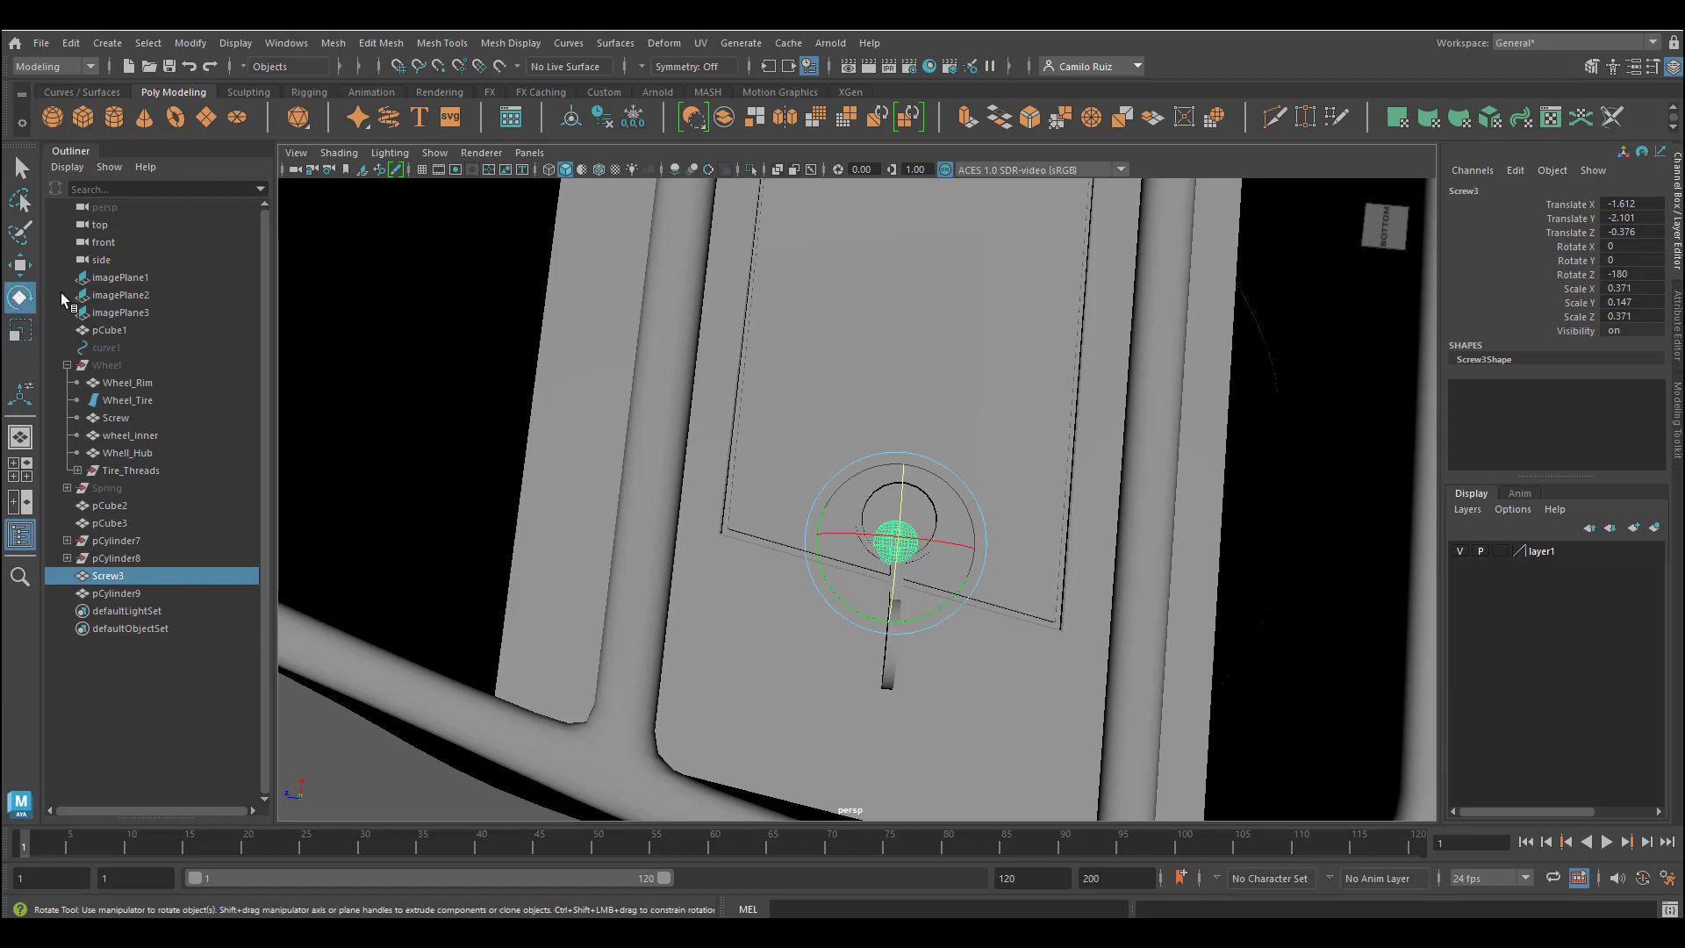
pyautogui.click(20, 266)
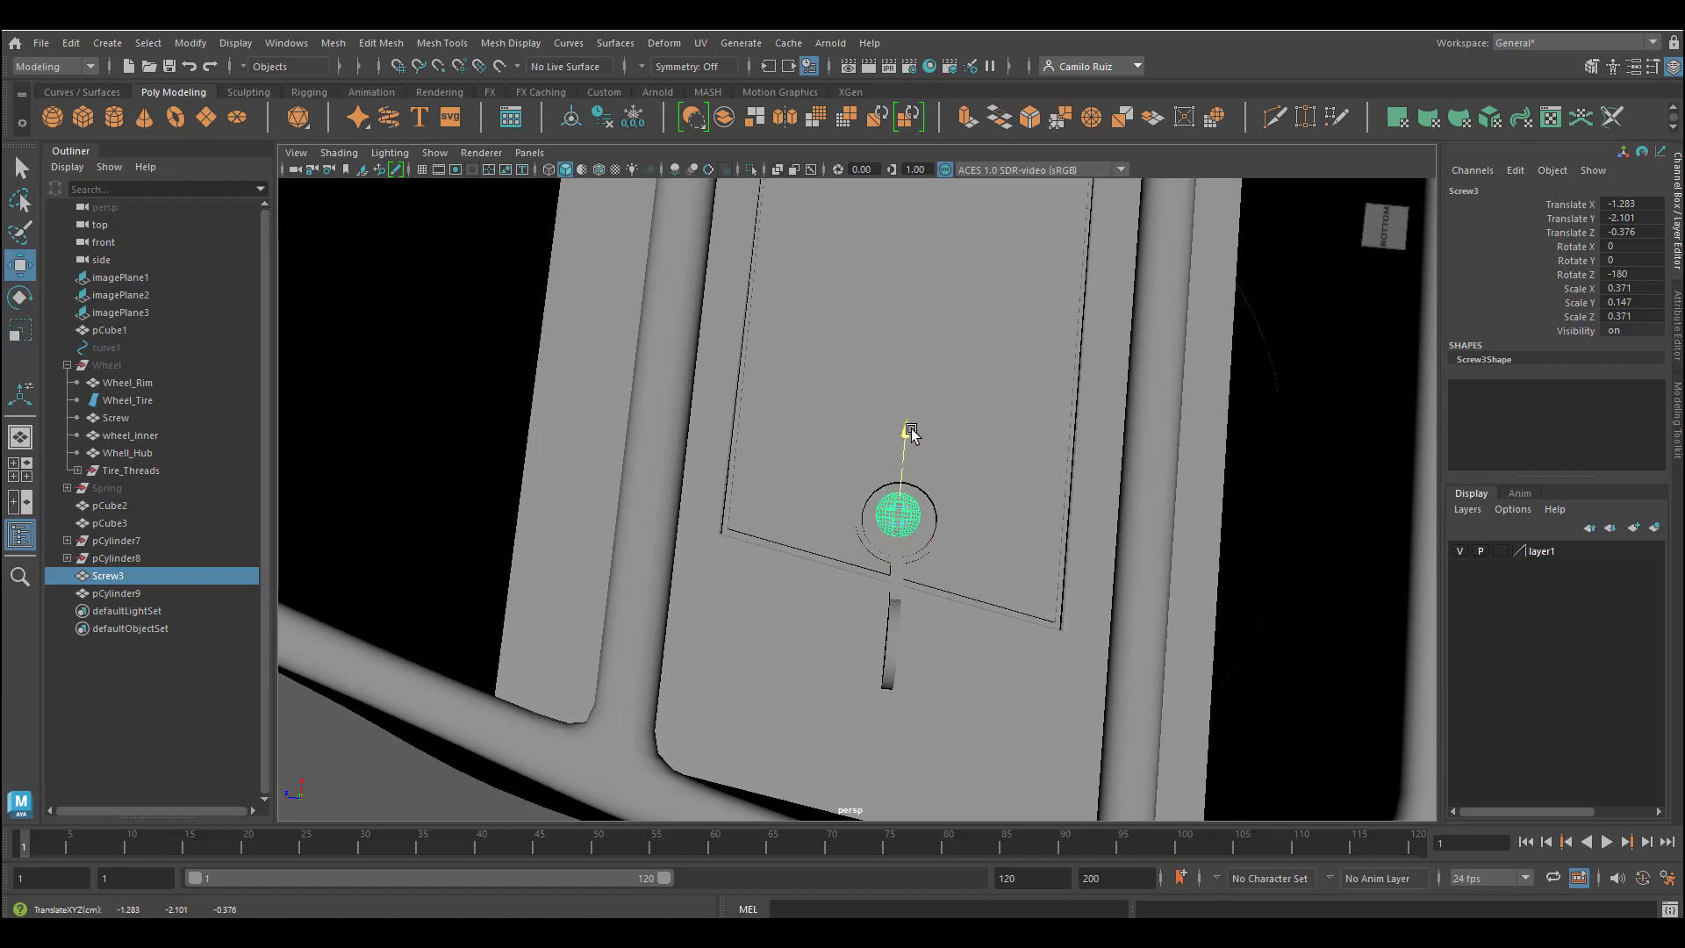
pyautogui.click(21, 331)
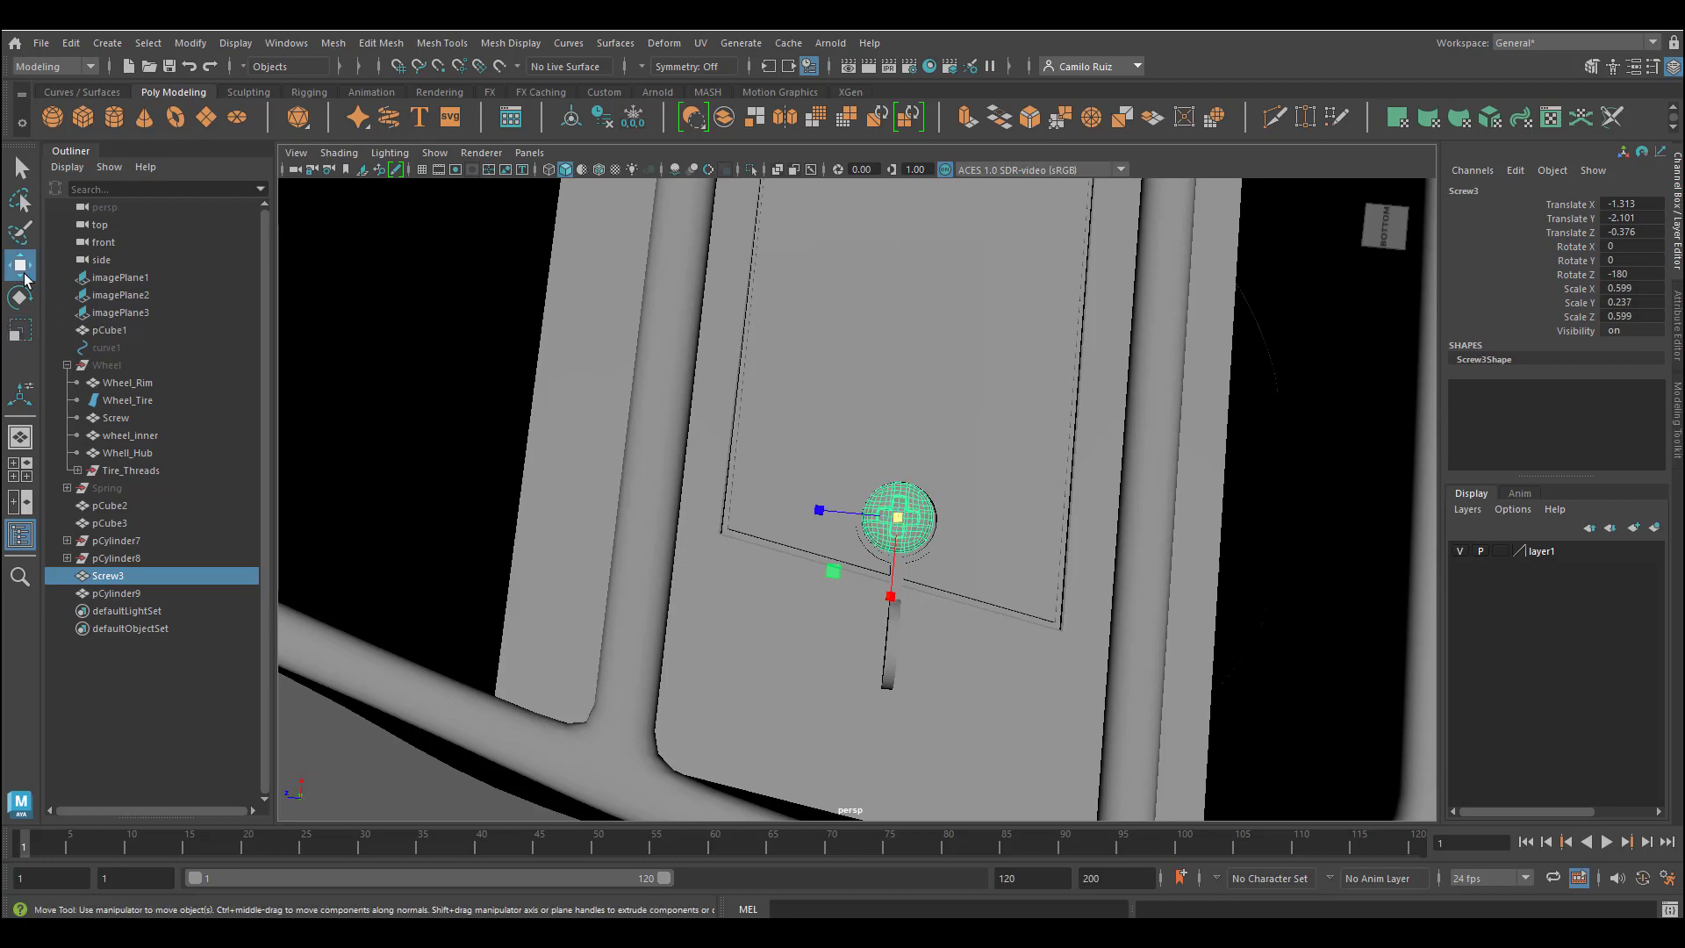
pyautogui.moveTo(905, 432); pyautogui.dragTo(908, 439)
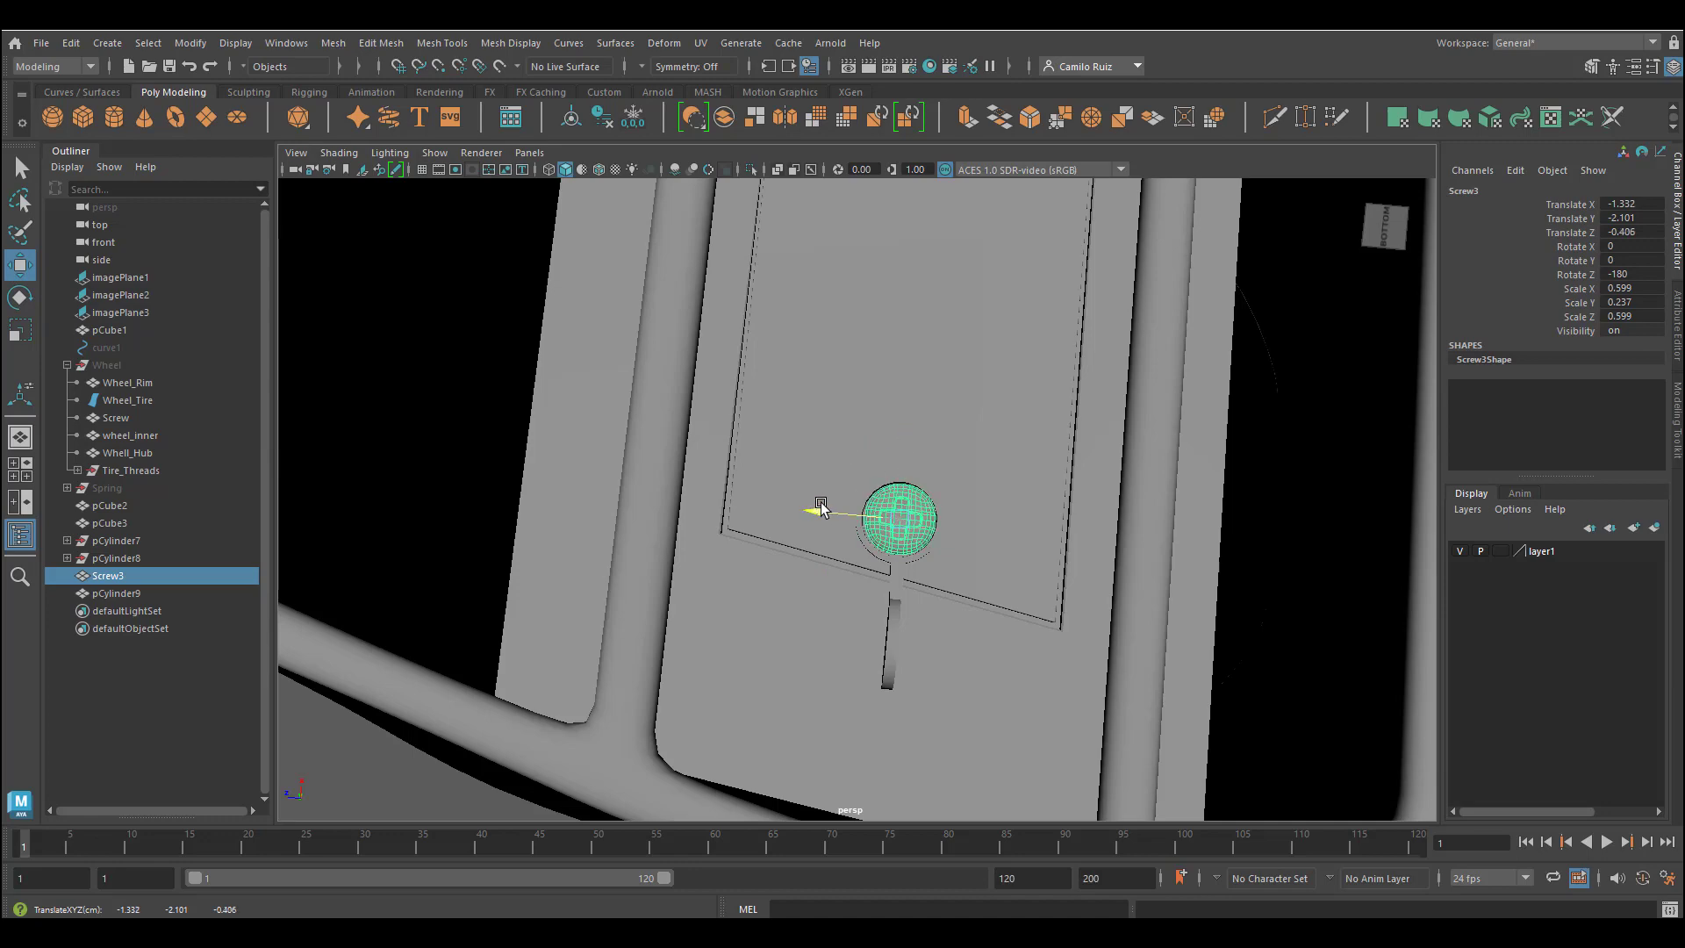
pyautogui.scroll(-5, 852, 456)
pyautogui.keyDown('alt'); pyautogui.moveTo(843, 474); pyautogui.dragTo(867, 575); pyautogui.keyUp('alt')
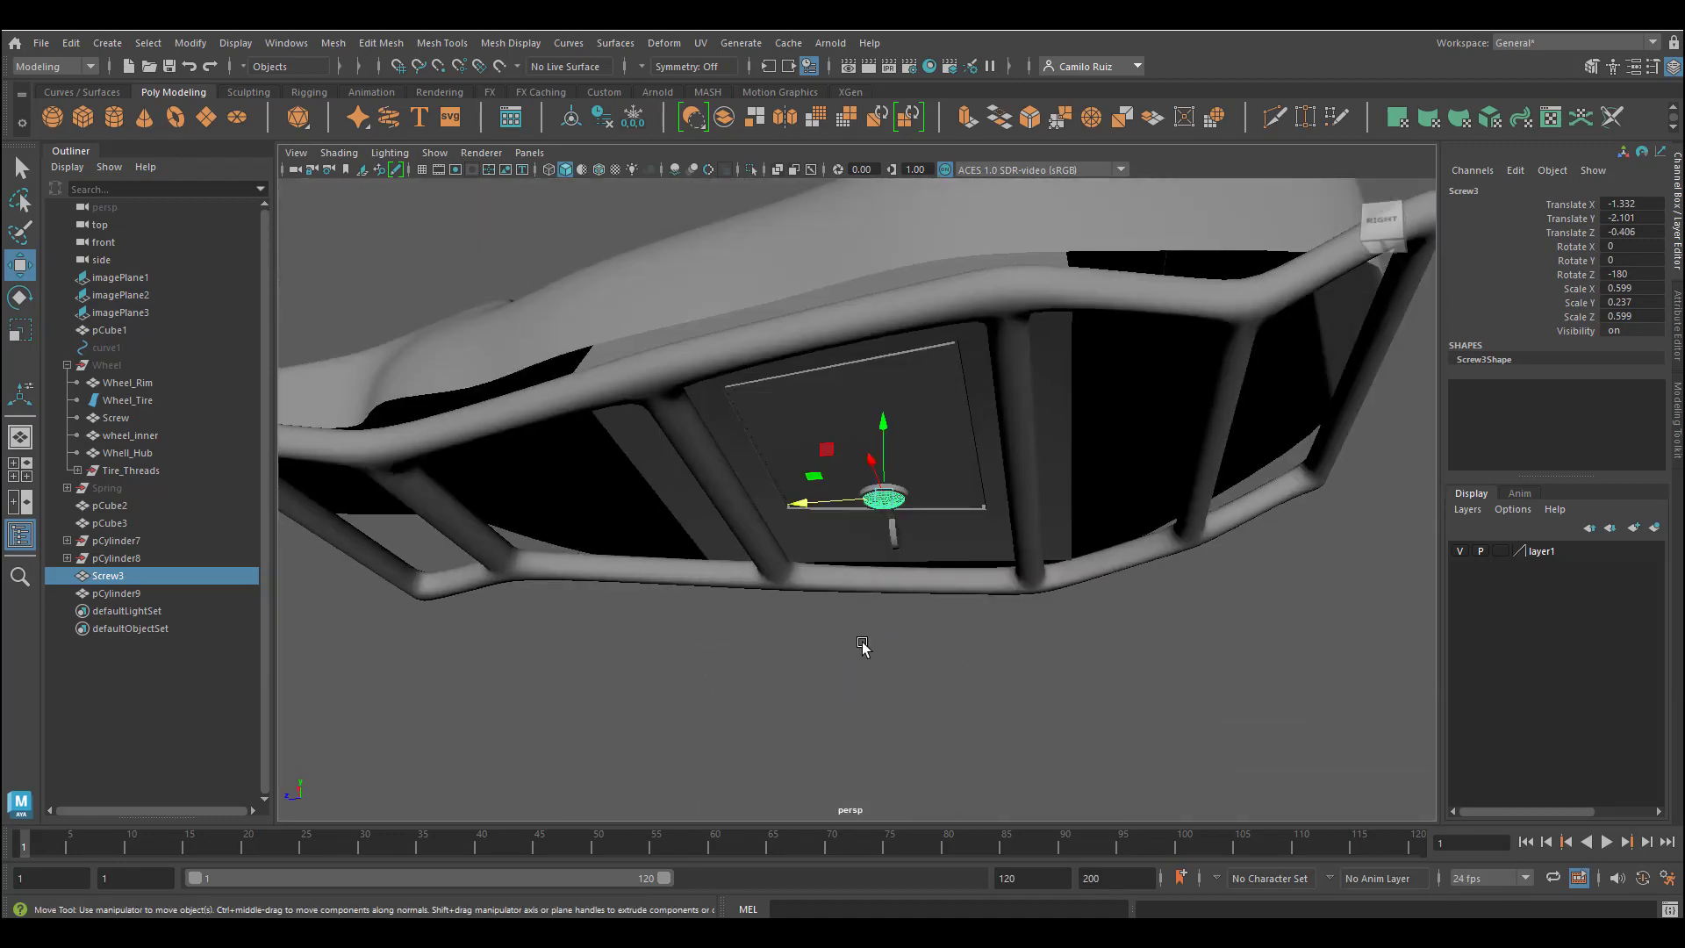
pyautogui.click(861, 643)
pyautogui.keyDown('alt'); pyautogui.moveTo(860, 643); pyautogui.dragTo(429, 614); pyautogui.keyUp('alt')
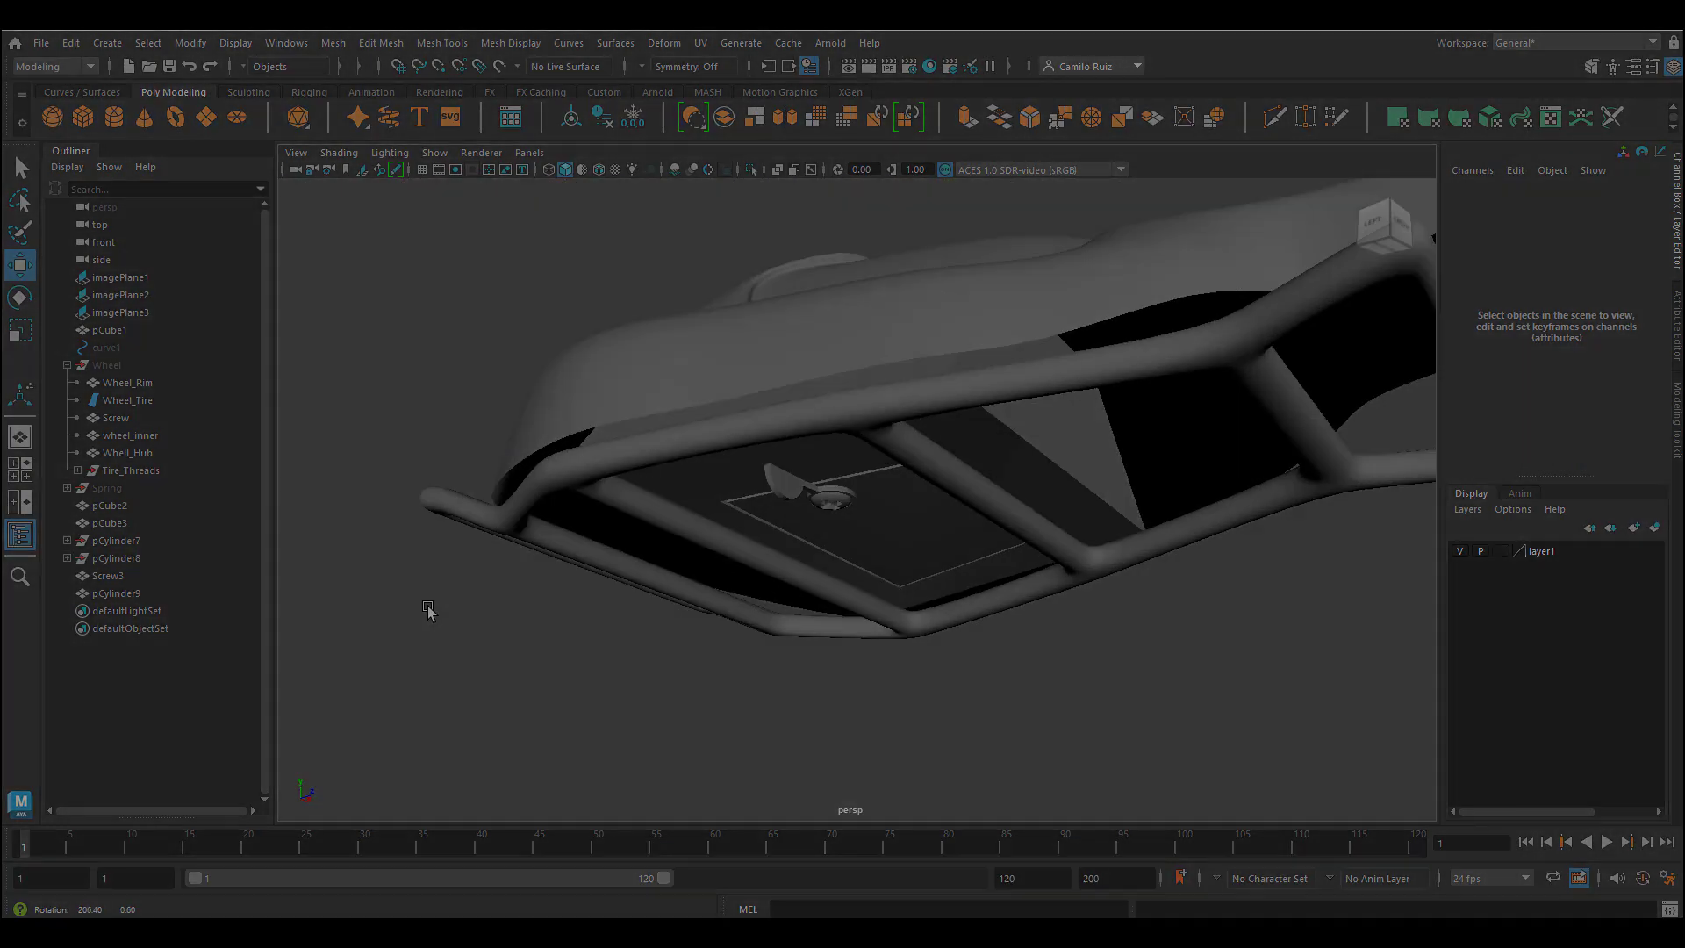